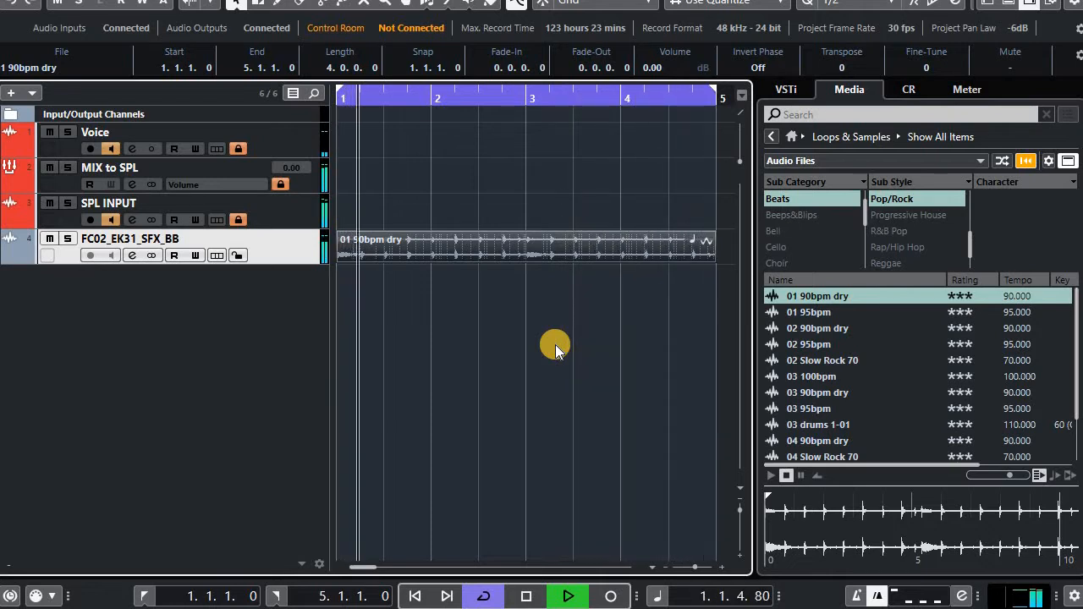
Show the mixer and check the Brickwall Limiter on the FC02_EK31_SFX_BB channel while the drum loop plays
key(space)
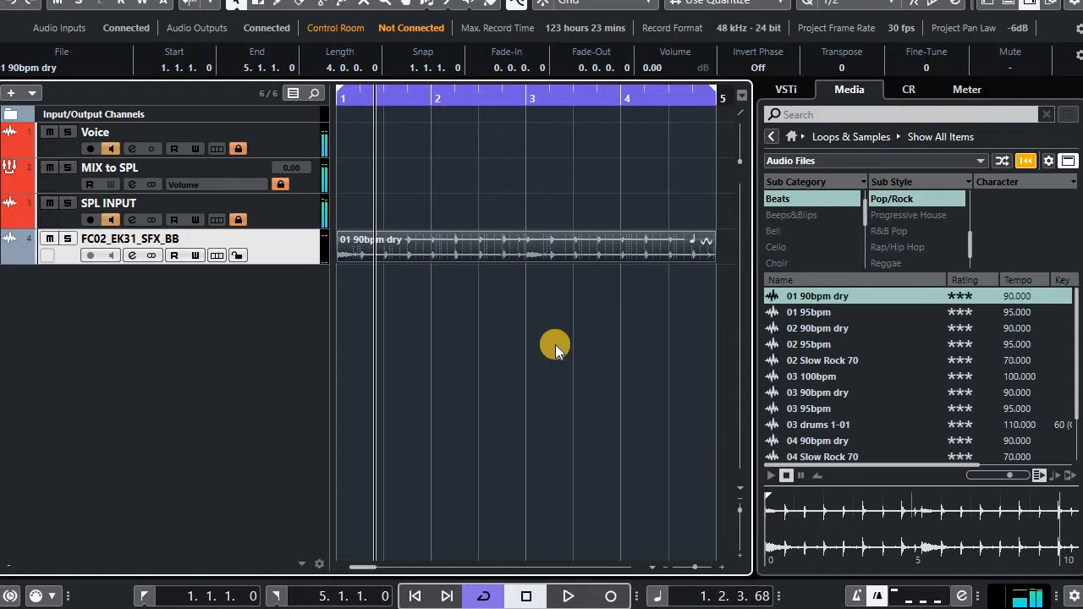
key(F3)
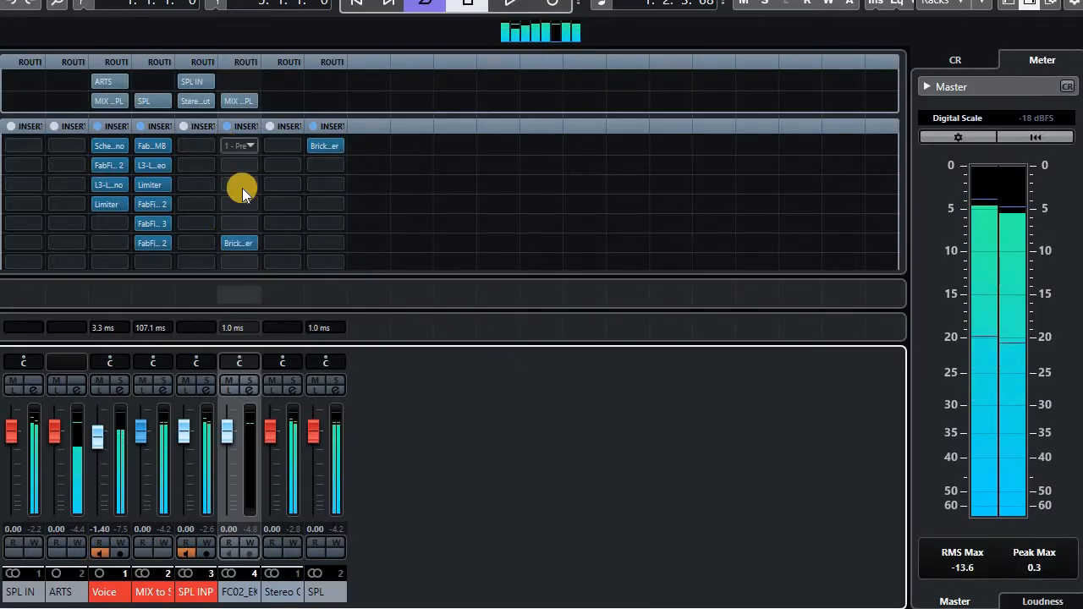
click(246, 469)
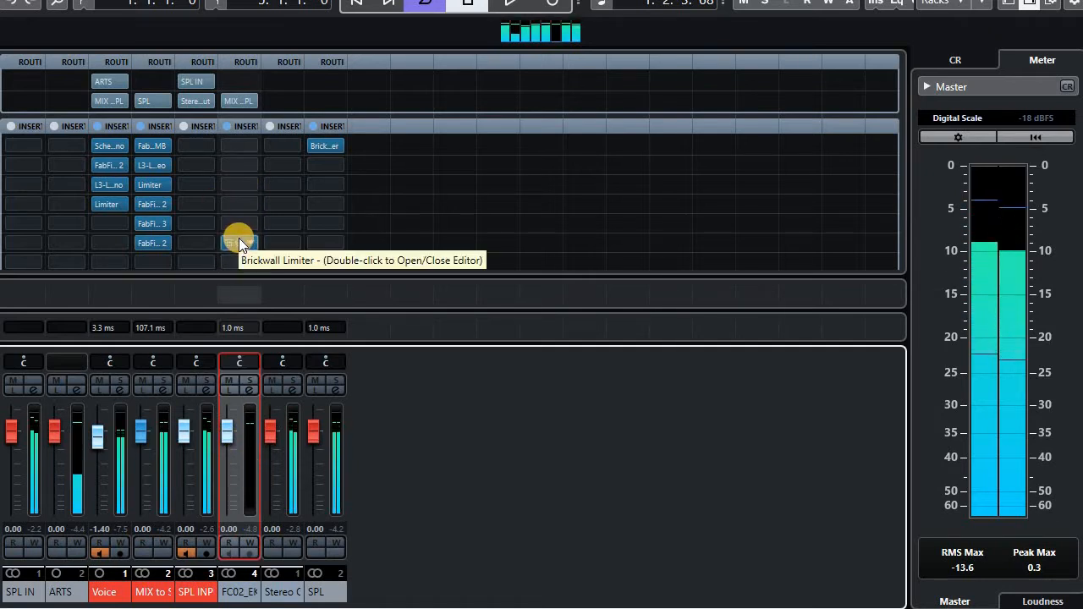
click(98, 549)
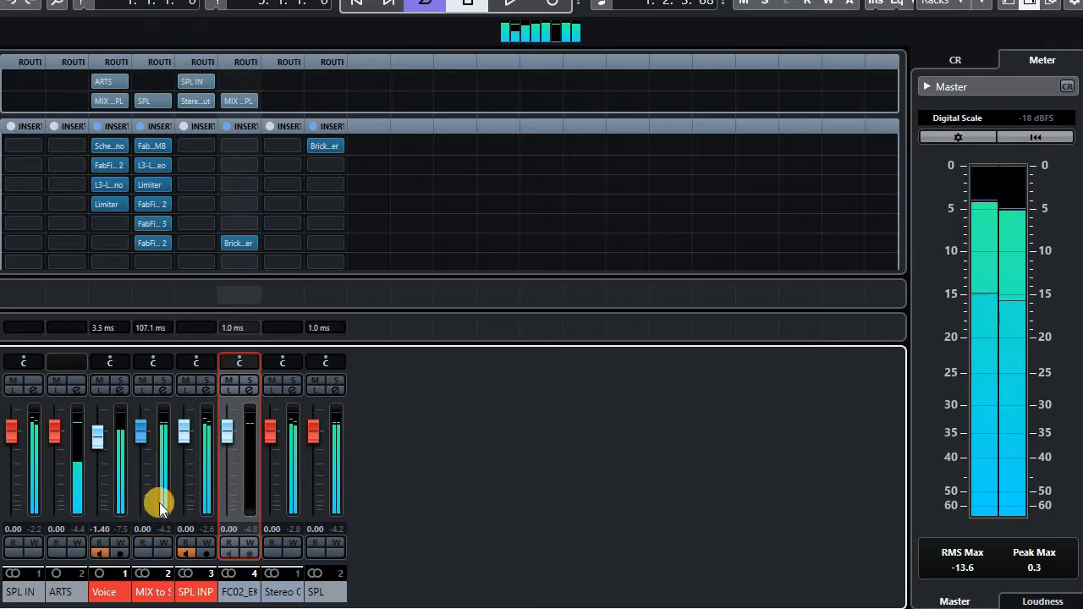
click(238, 244)
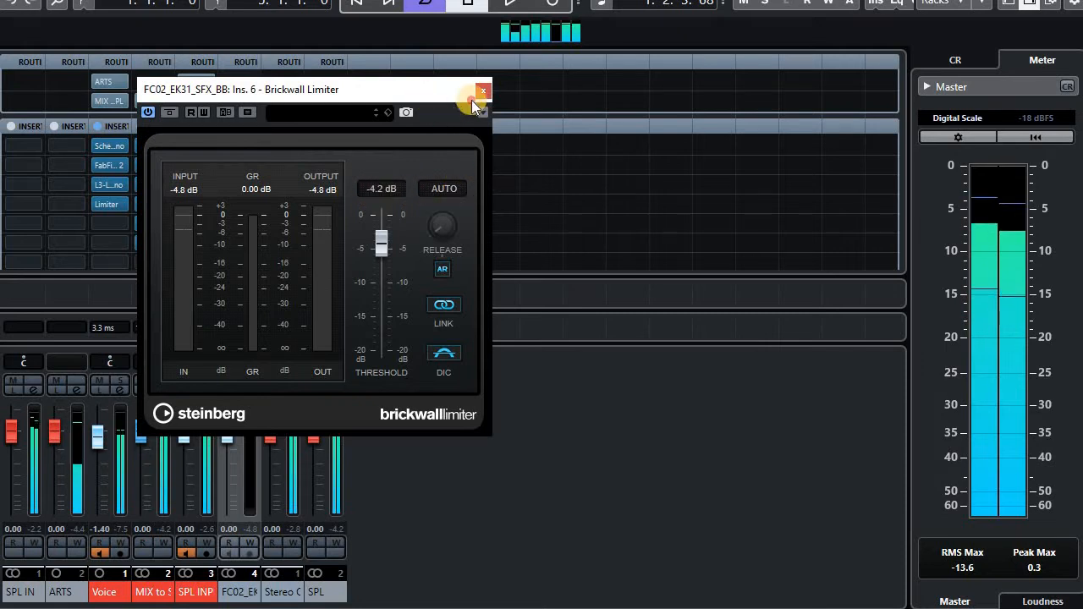
drag(475, 92, 763, 78)
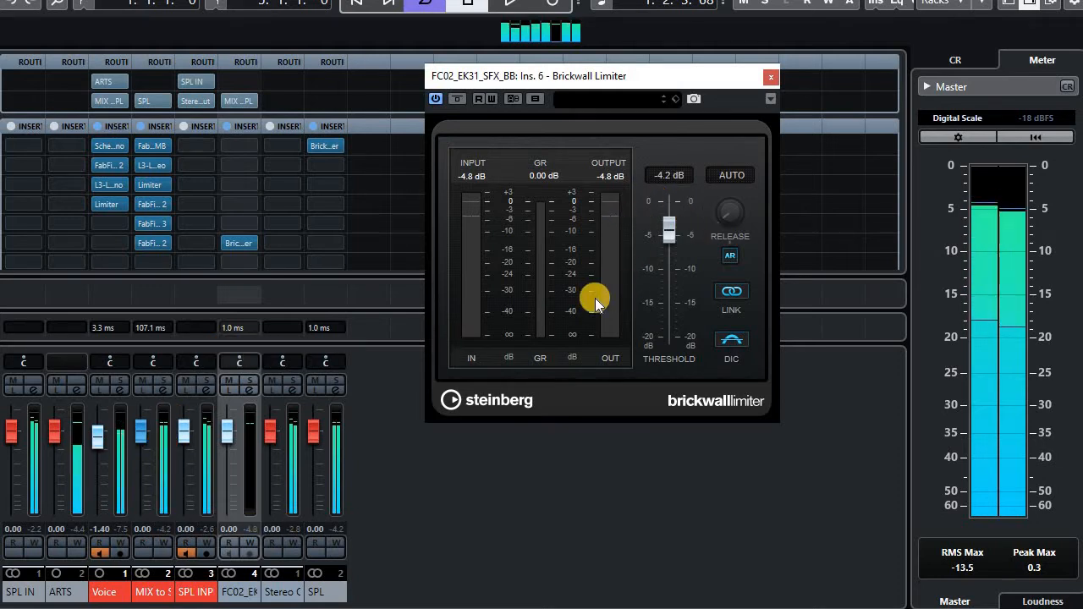
key(space)
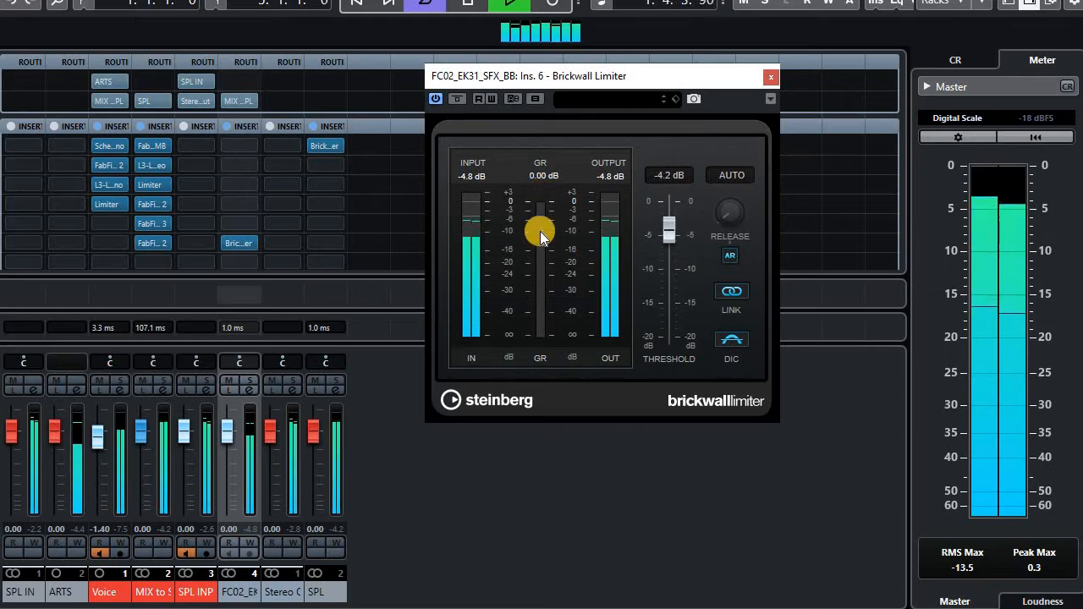
Check the SPL channel's Brickwall Limiter and reset the master meter's maximum readings, leaving both limiter editors closed
click(326, 145)
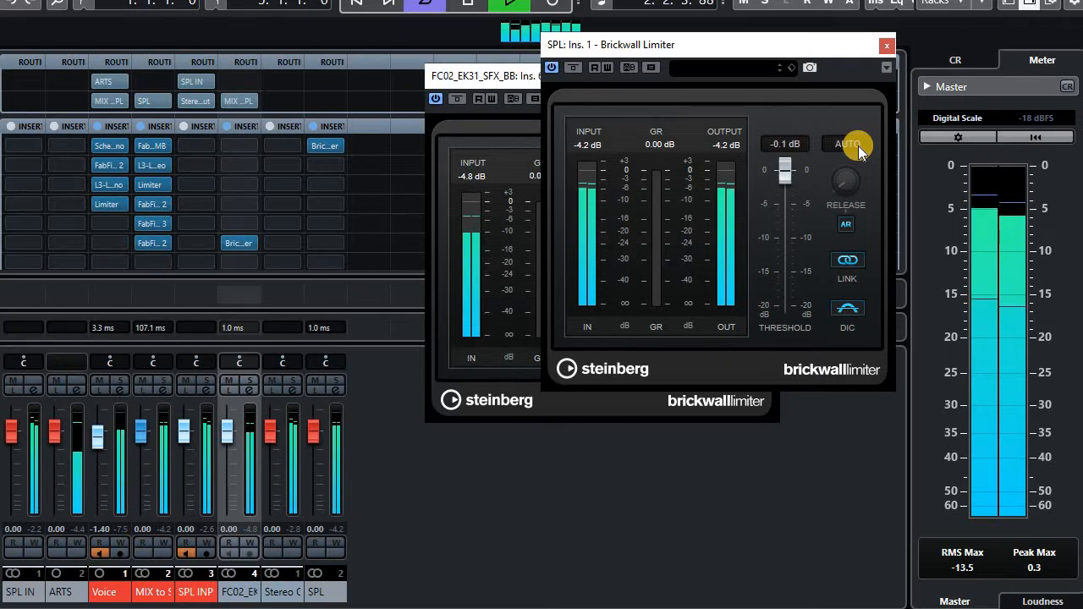
click(1033, 578)
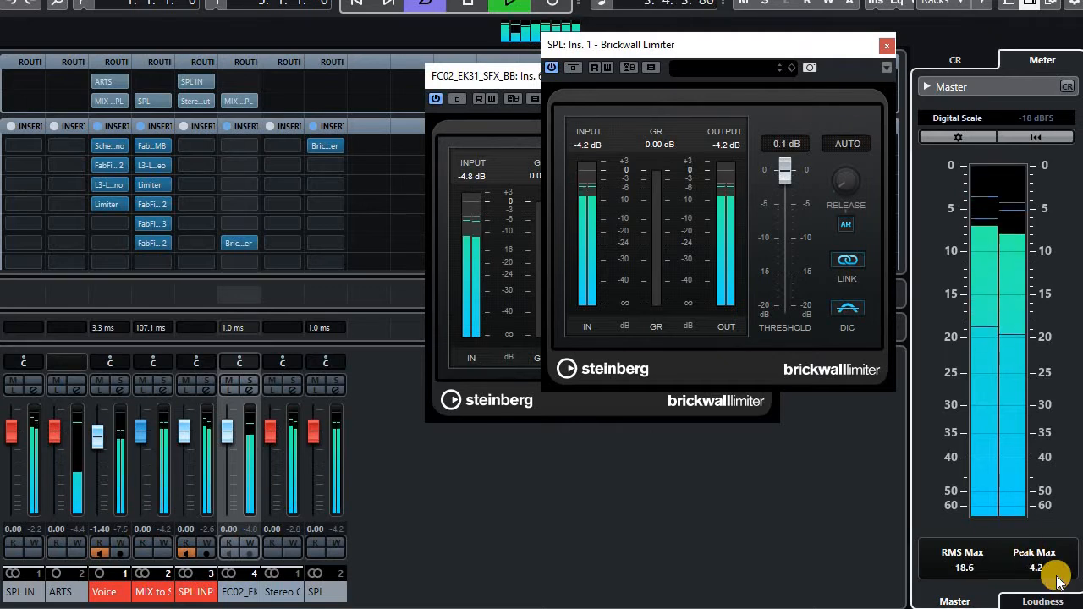
click(889, 44)
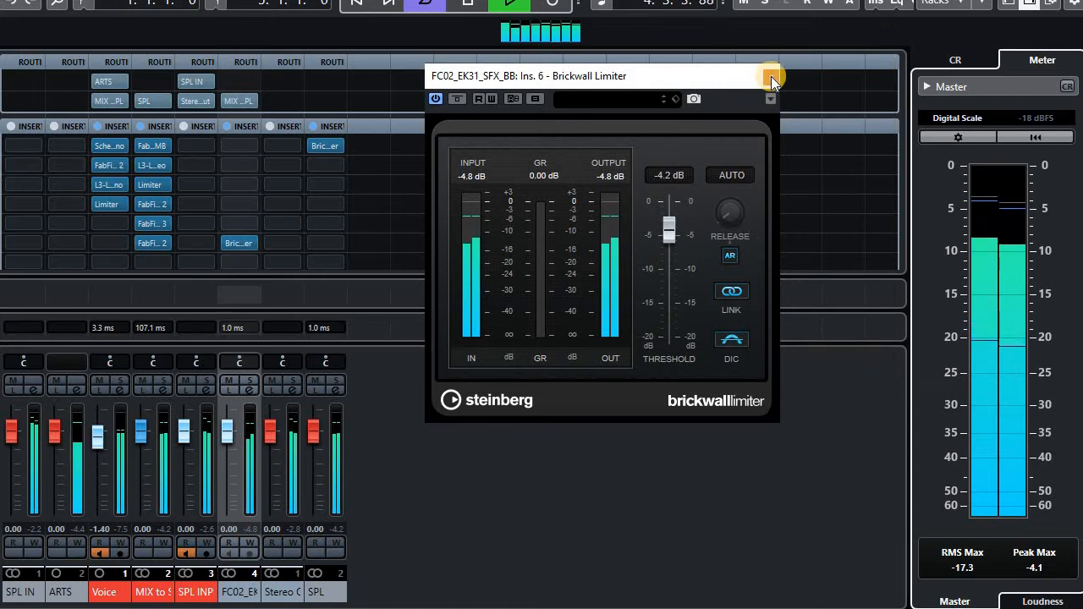
click(769, 74)
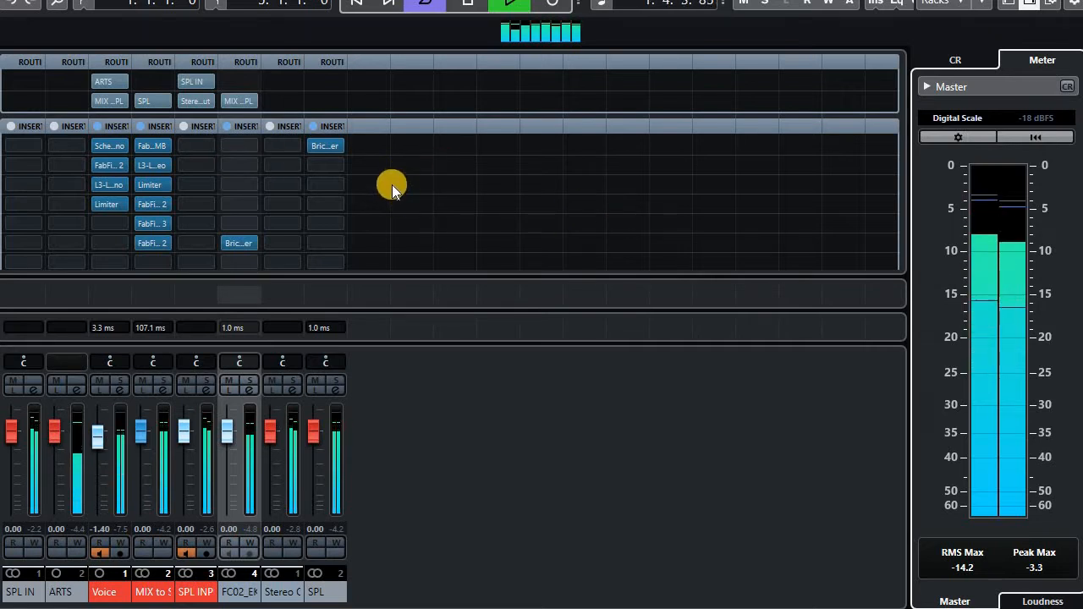
Insert the D16 Group Decimort2 plug-in in the first insert slot of the FC02_EK31_SFX_BB channel
click(251, 148)
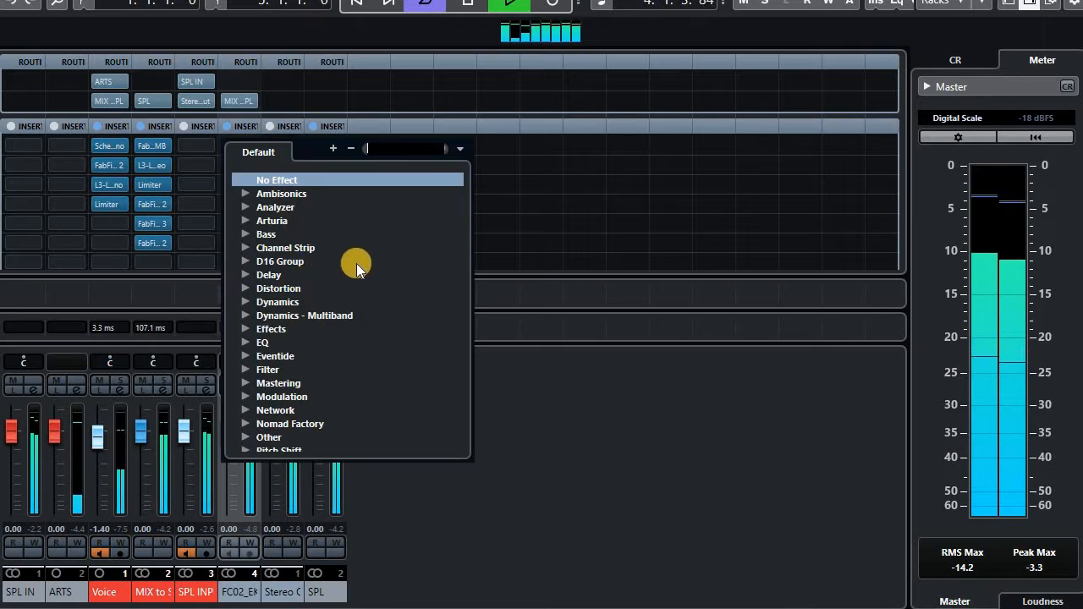
click(329, 266)
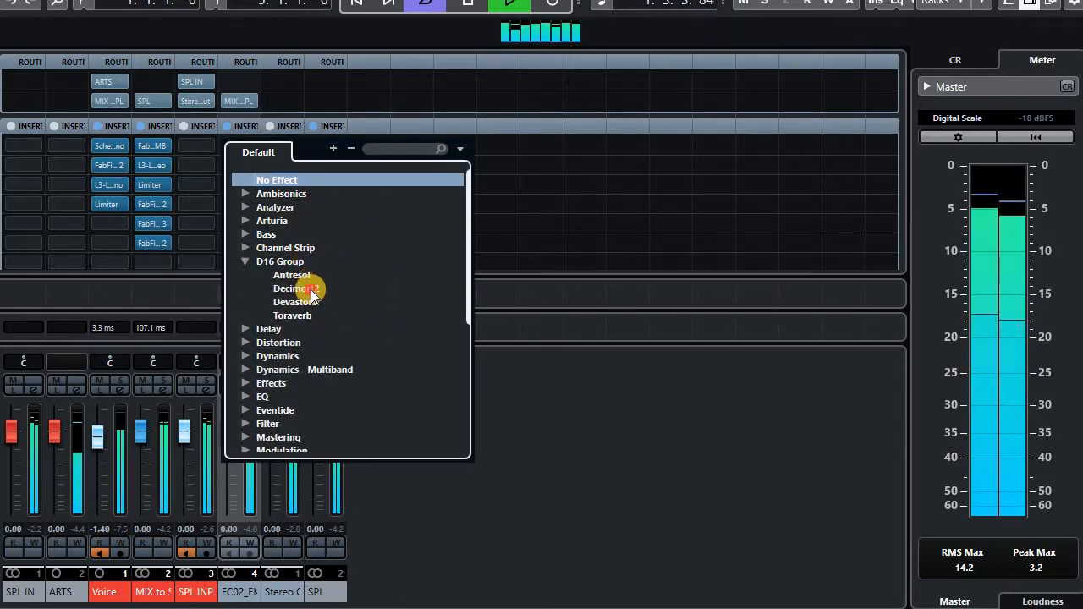
click(506, 278)
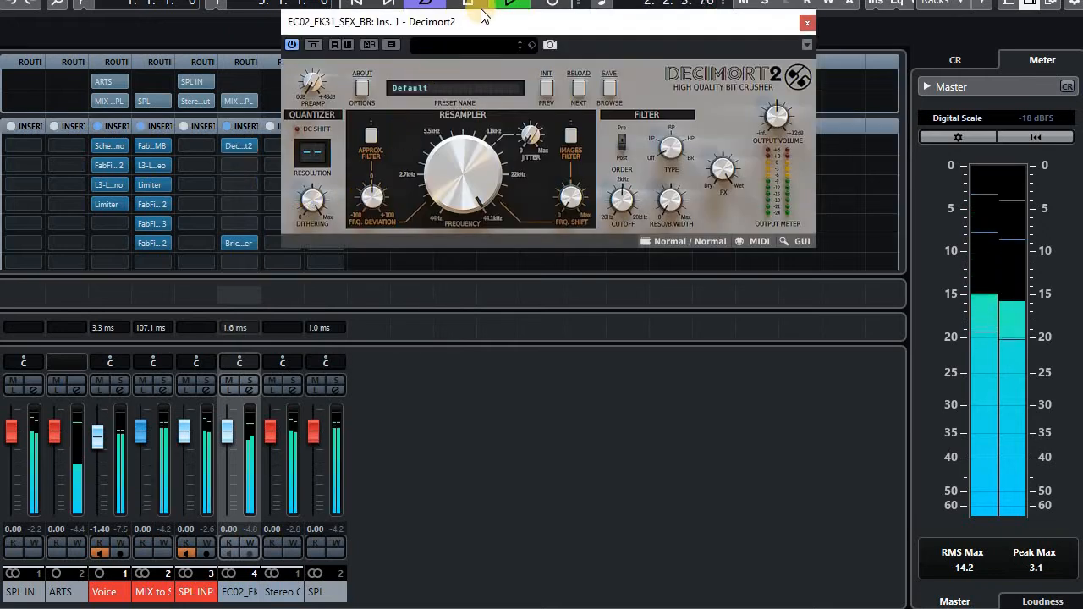
drag(440, 24, 411, 169)
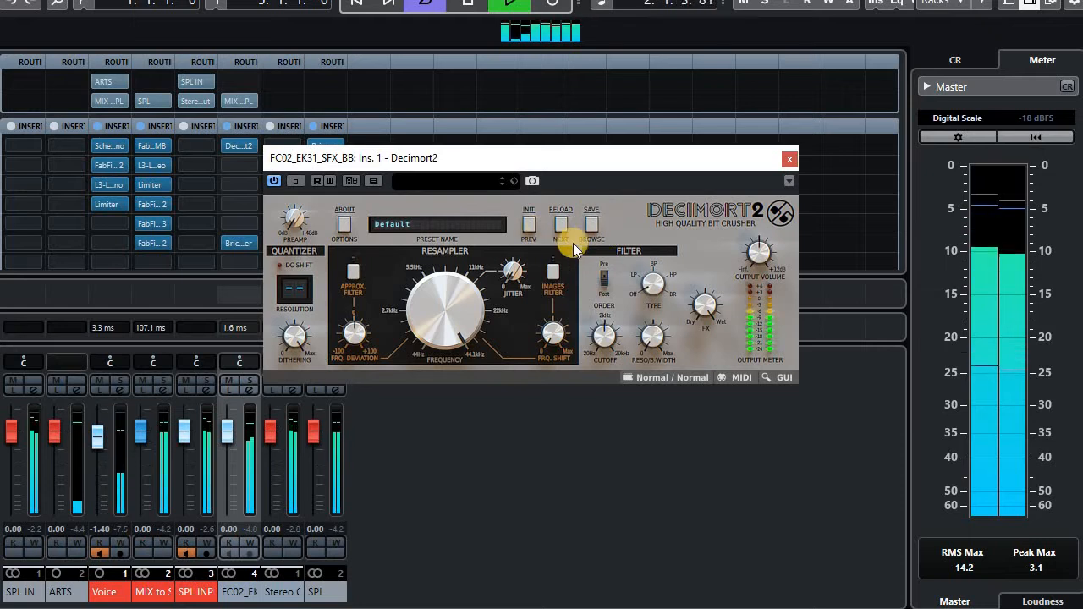
Open Decimort2's preset browser and filter the presets to Vintage Sampler Yes and Degradation Strong
click(590, 223)
drag(515, 155, 506, 42)
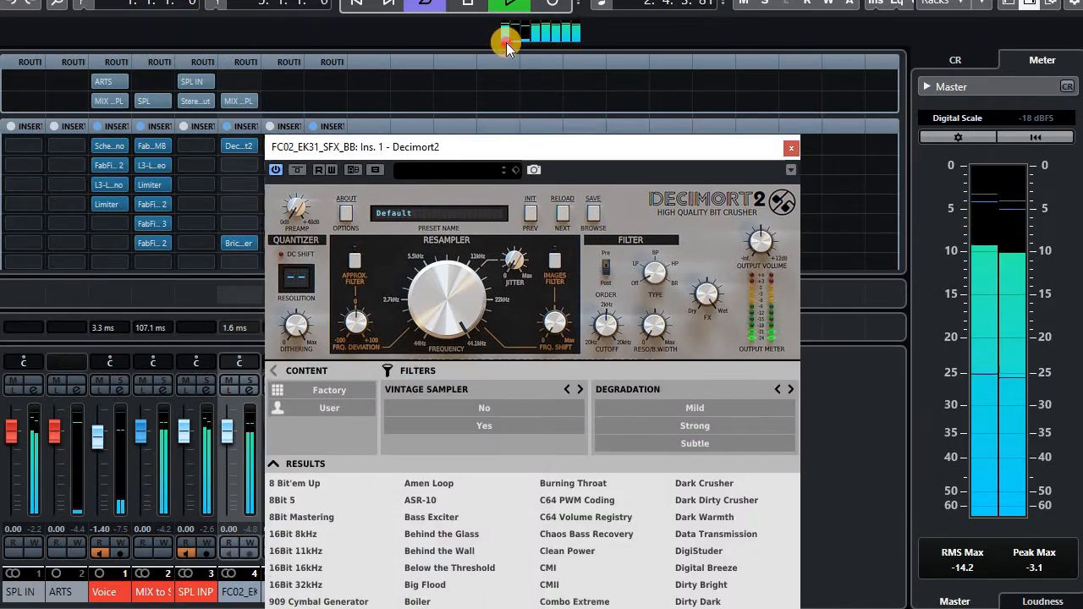
click(535, 163)
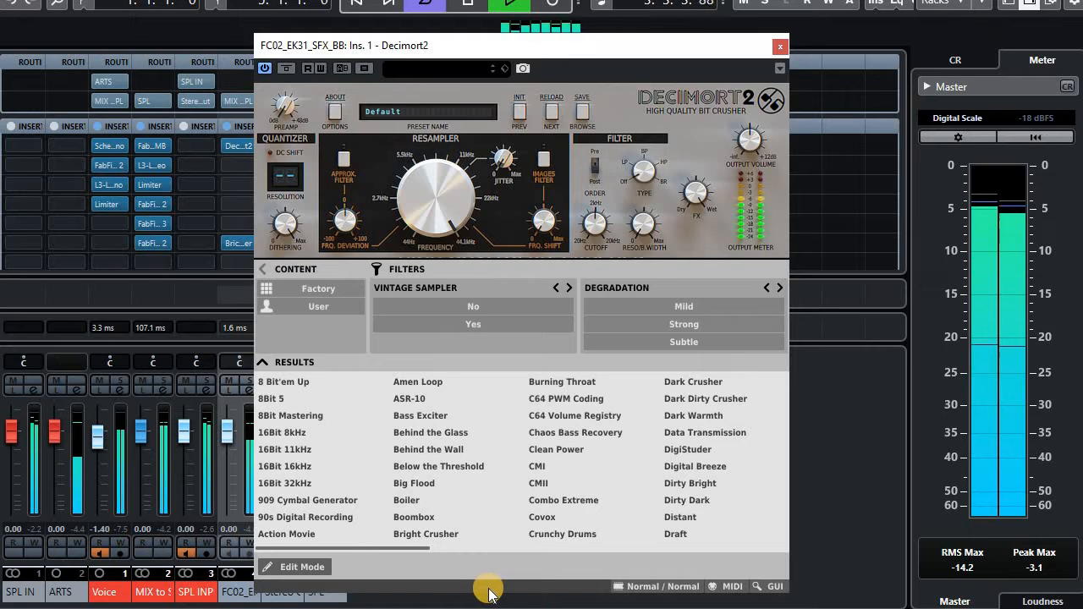
click(462, 327)
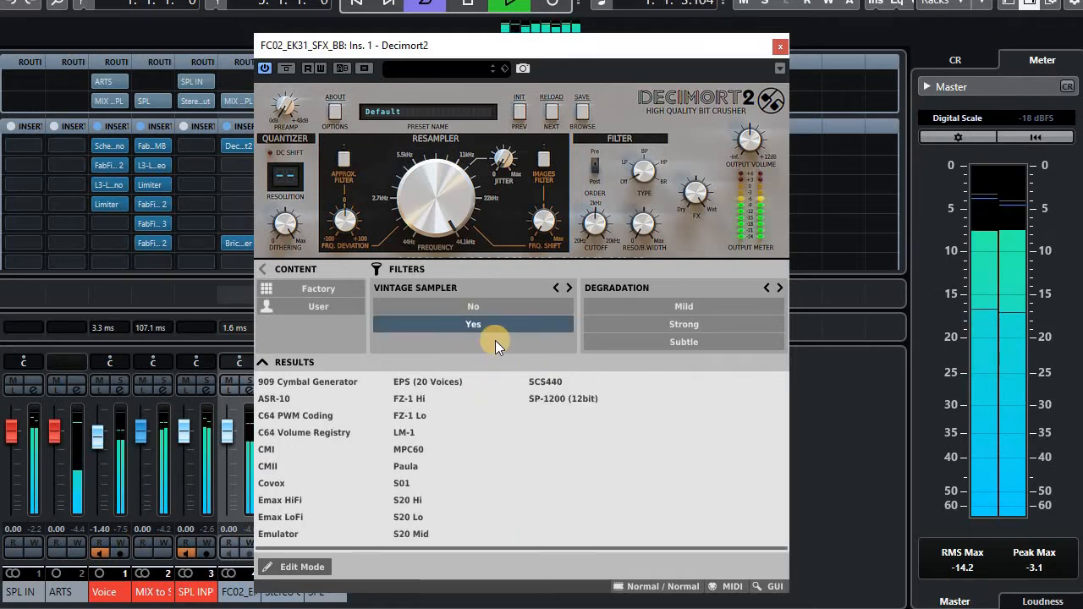
click(608, 325)
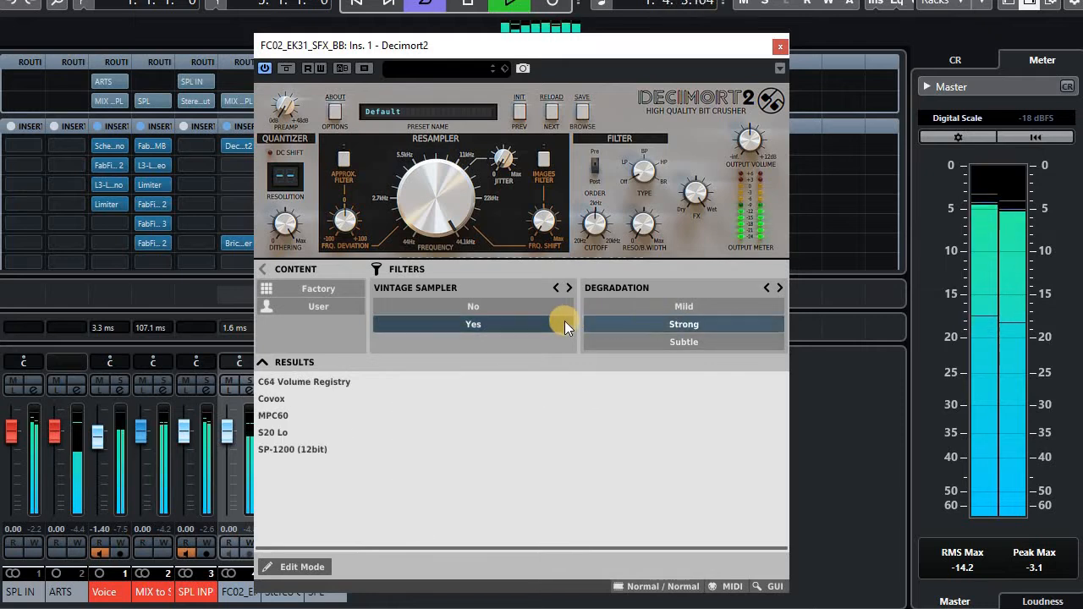
Audition the S20 Lo, SP-1200 (12bit), C64 Volume Registry, Covox and MPC60 presets in Decimort2
click(286, 433)
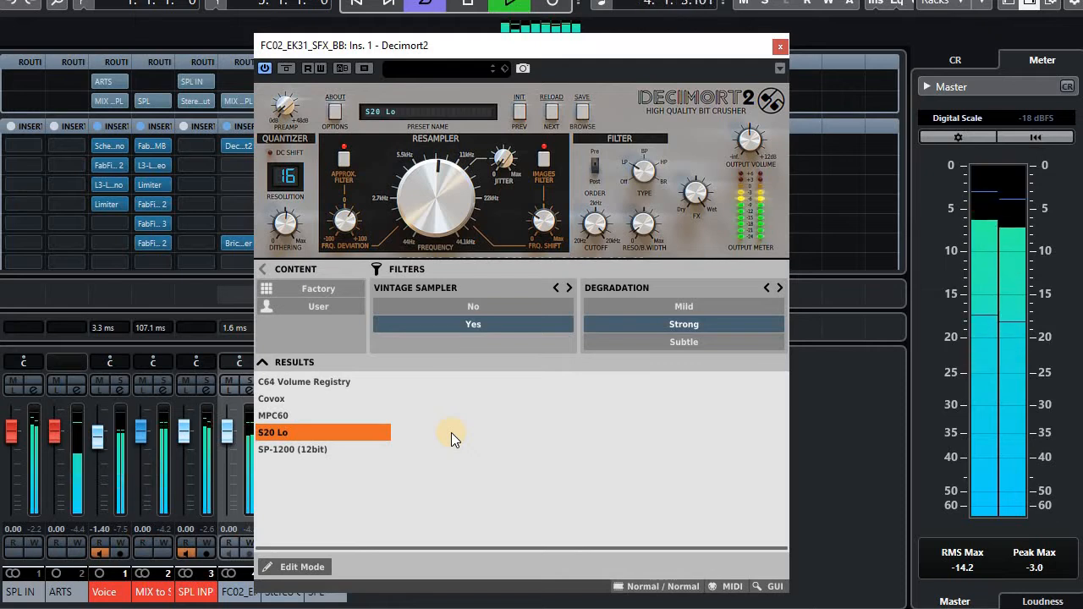
click(298, 449)
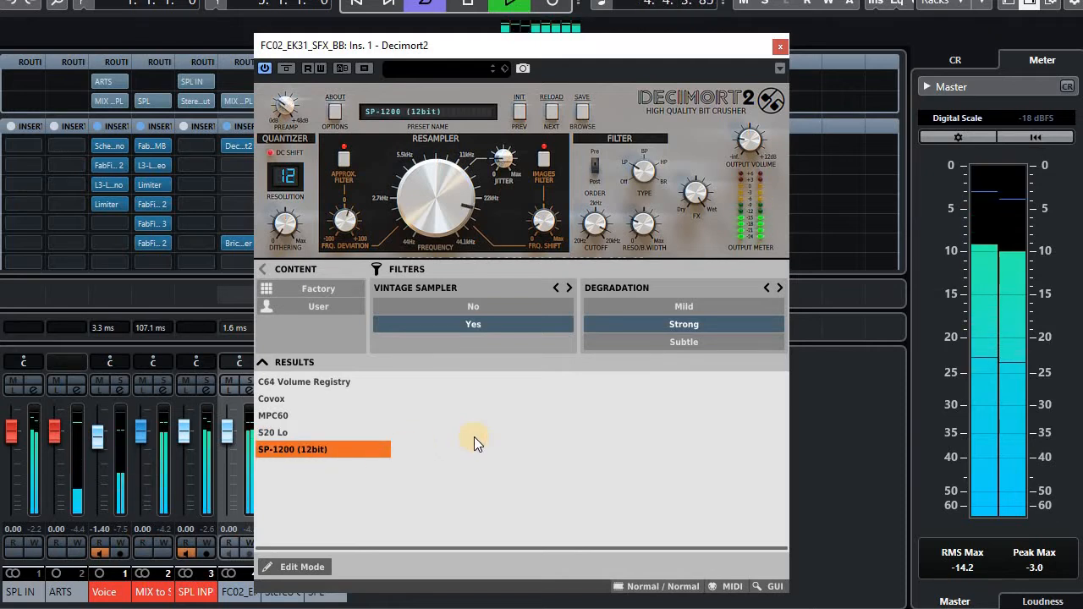
click(341, 381)
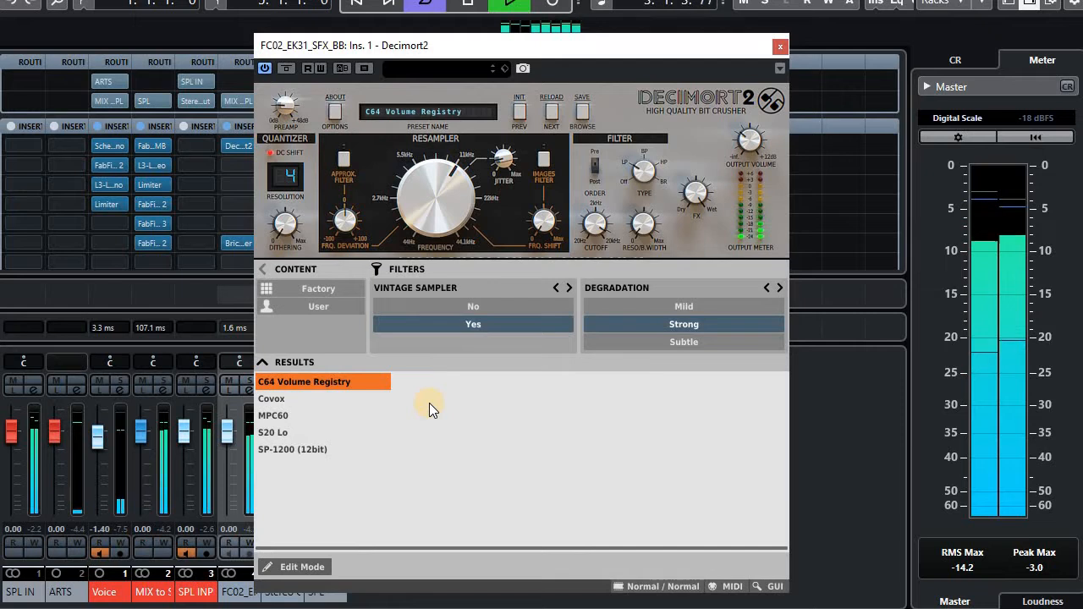
click(298, 399)
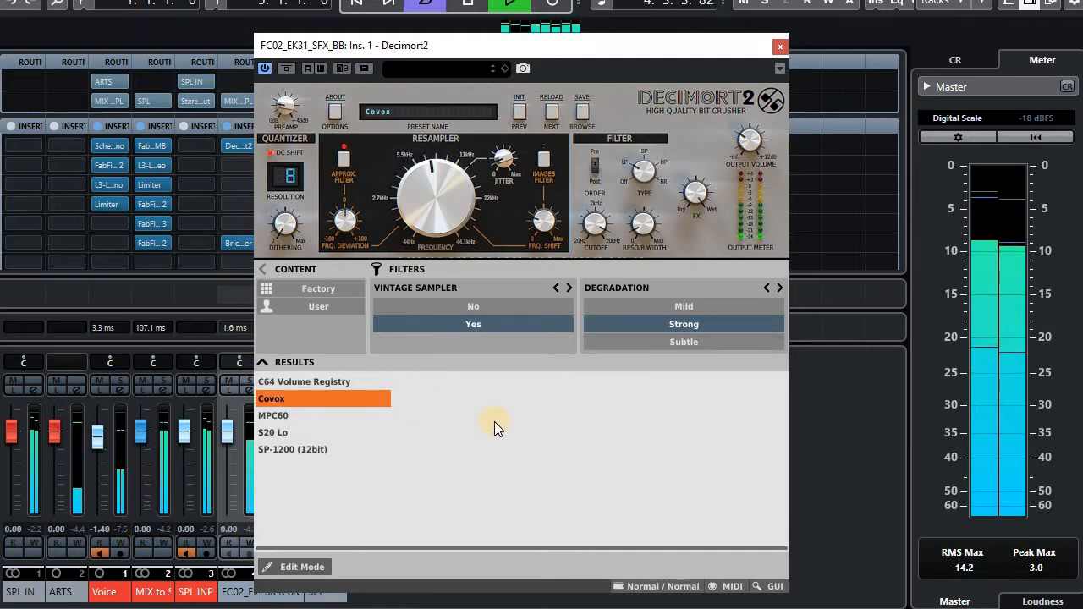
click(292, 415)
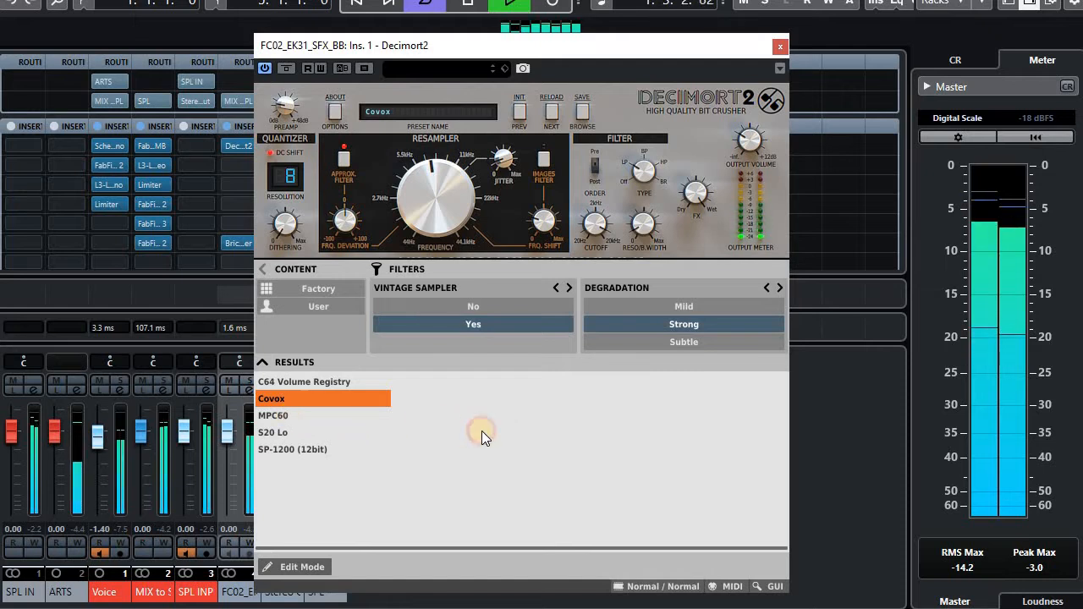
Include Vintage Sampler No presets in the filter, try Grit Box and load the LoFi Playback preset
click(554, 305)
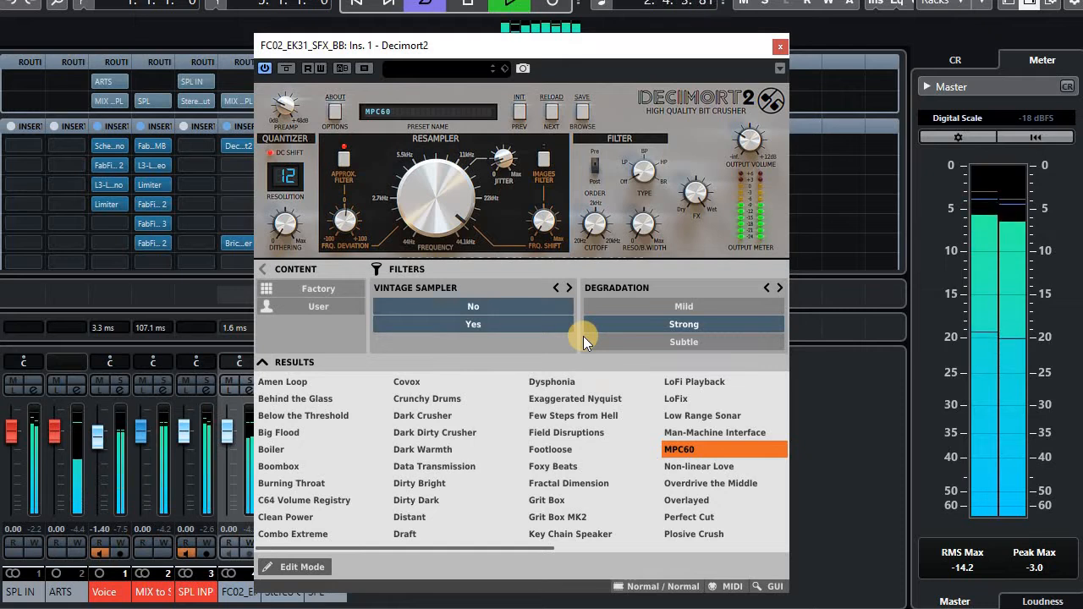
click(557, 499)
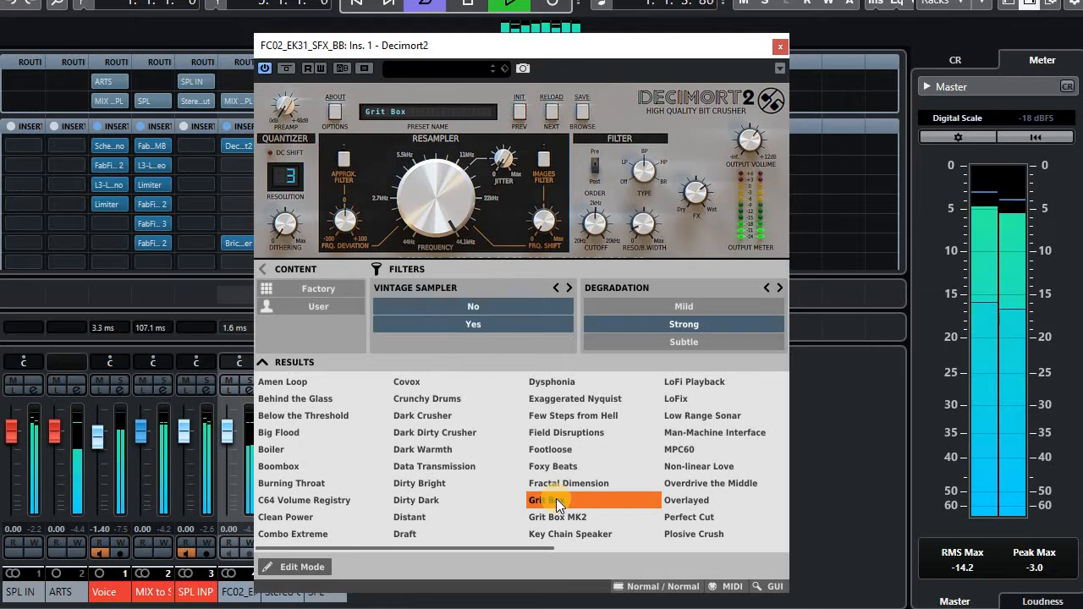
click(690, 383)
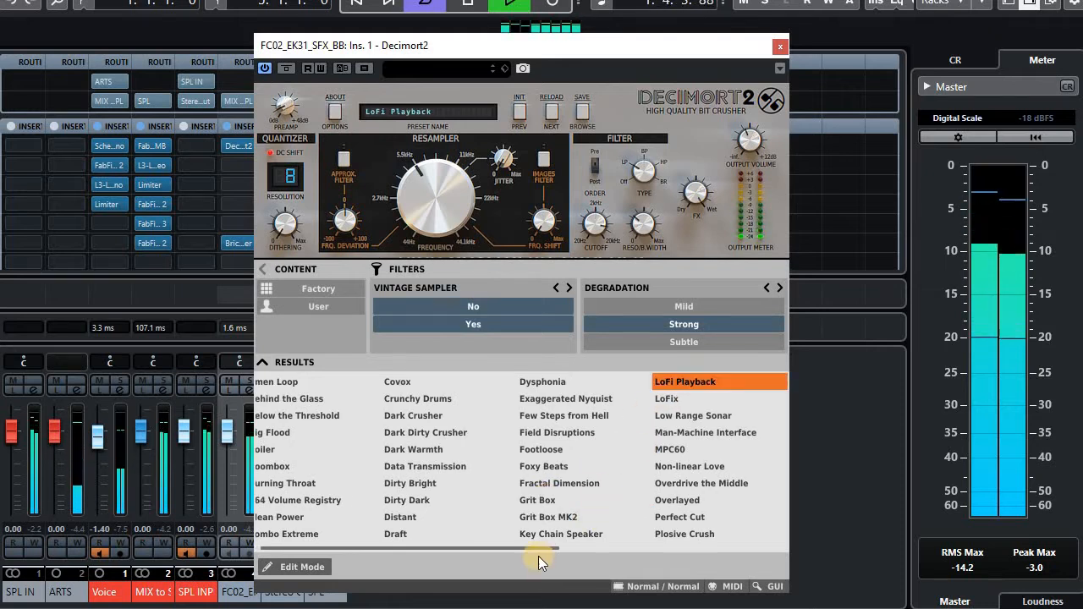
drag(537, 553, 540, 547)
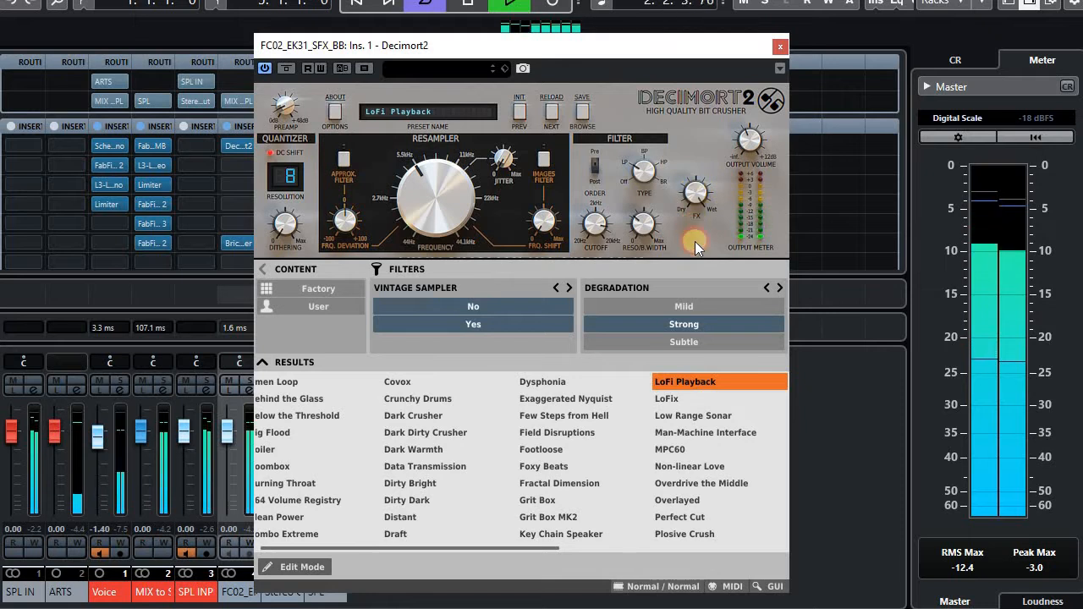
Examine Decimort2's FX dry/wet control with the LoFi Playback preset and close the plug-in editor
click(702, 331)
drag(705, 401, 710, 416)
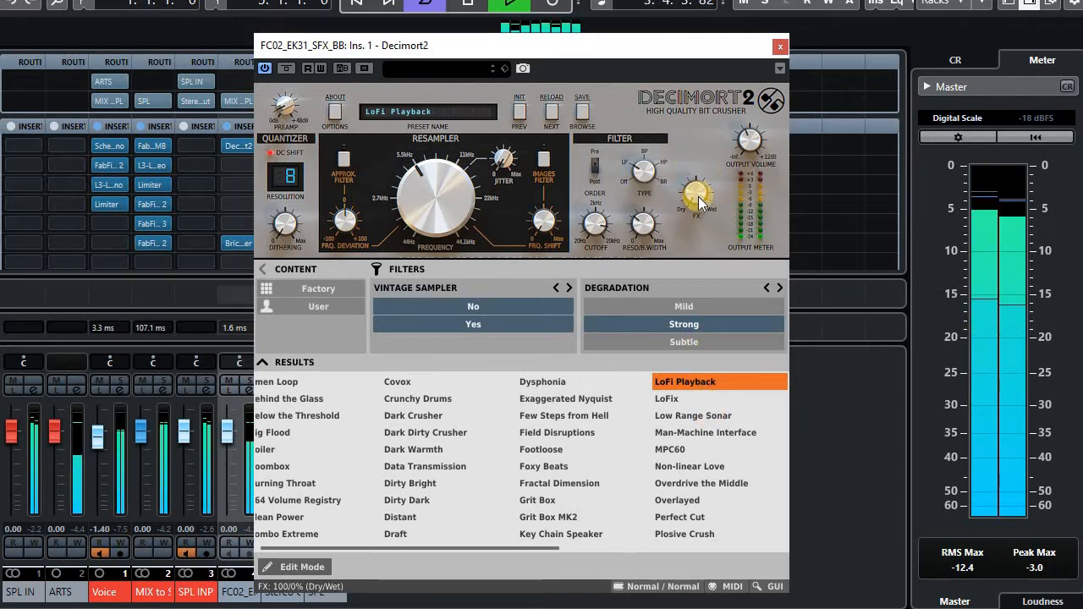
drag(700, 203, 783, 45)
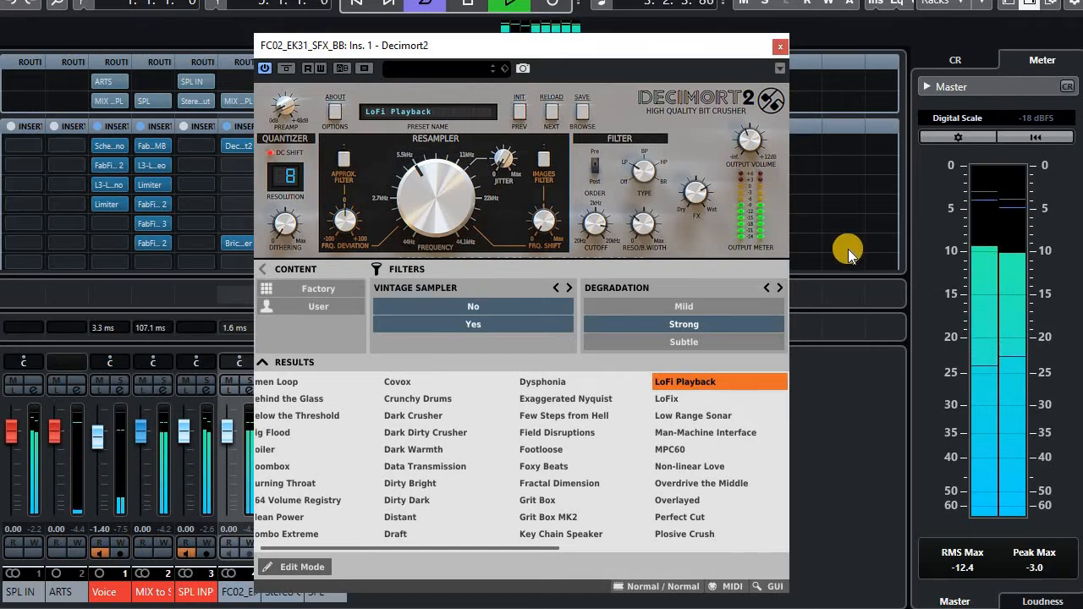
click(781, 45)
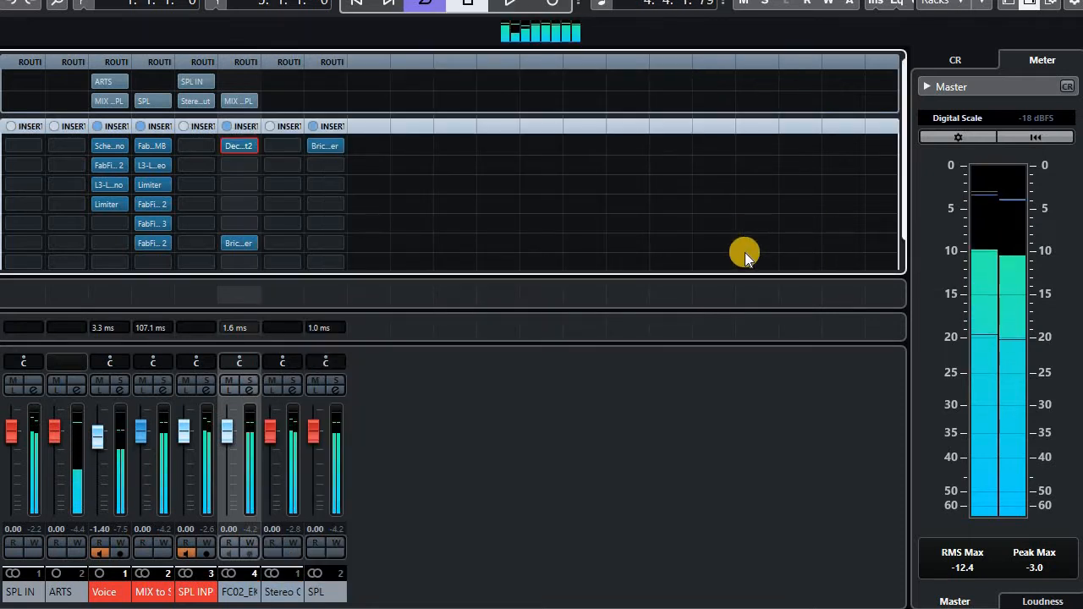
Add one stereo effect track without an effect, routed to MIX to SPL and created outside a folder
click(247, 485)
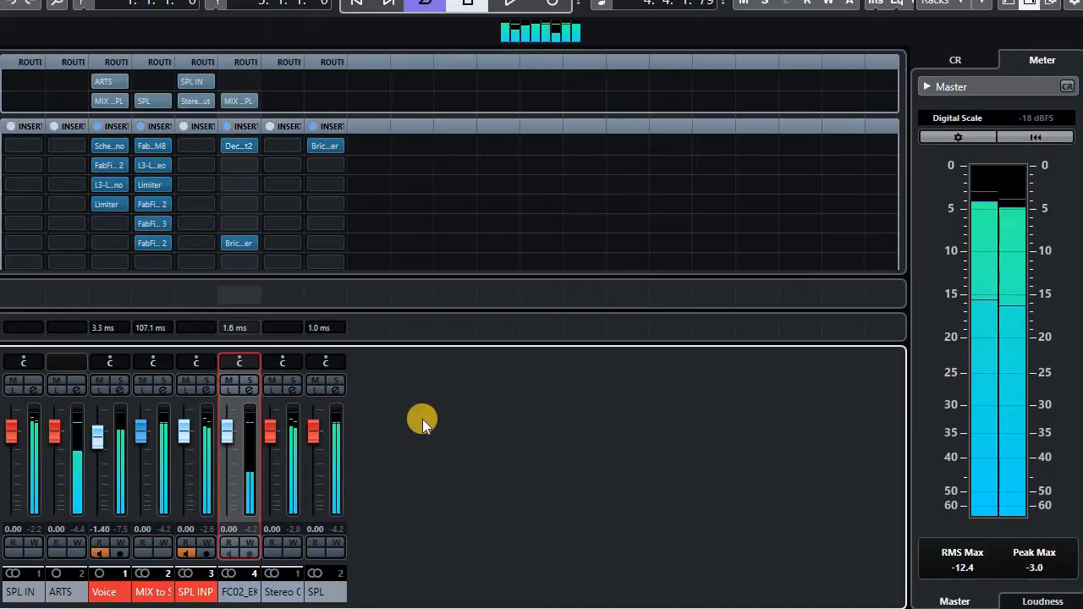
key(F3)
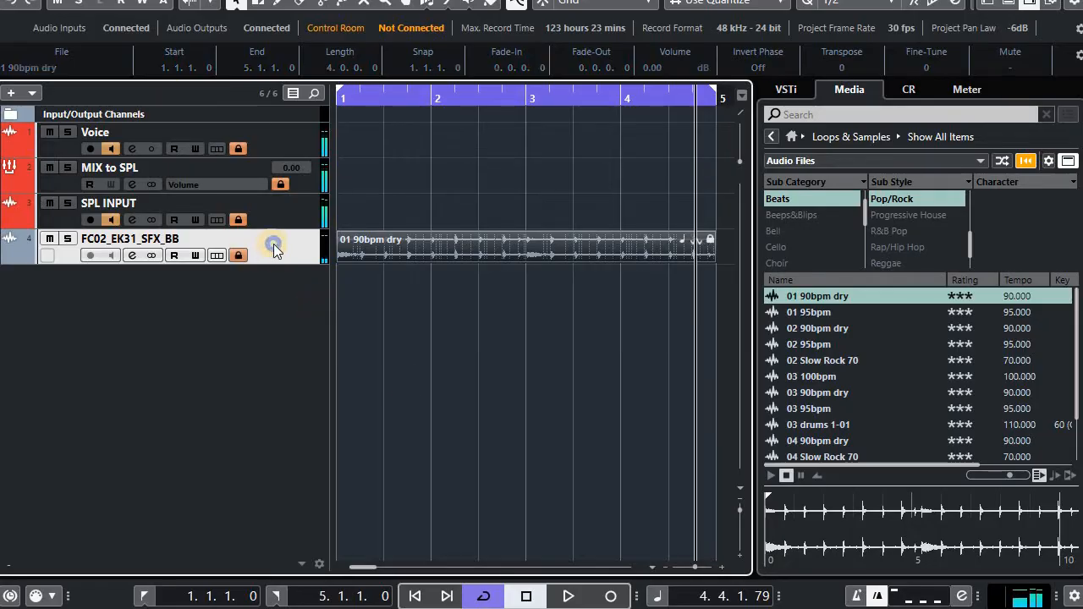
right_click(274, 244)
mouse_move(364, 210)
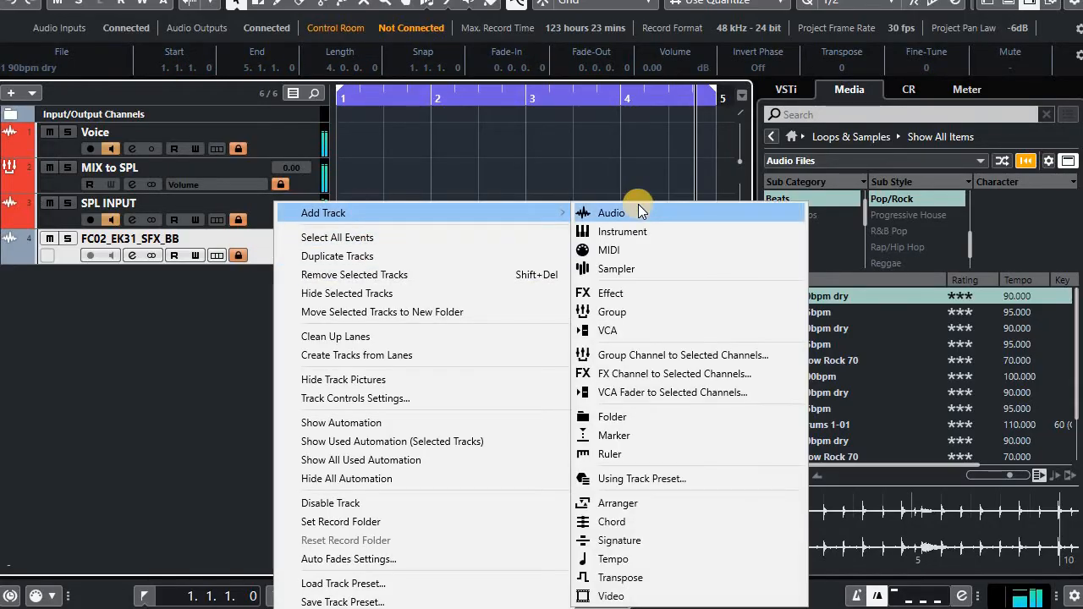
click(629, 295)
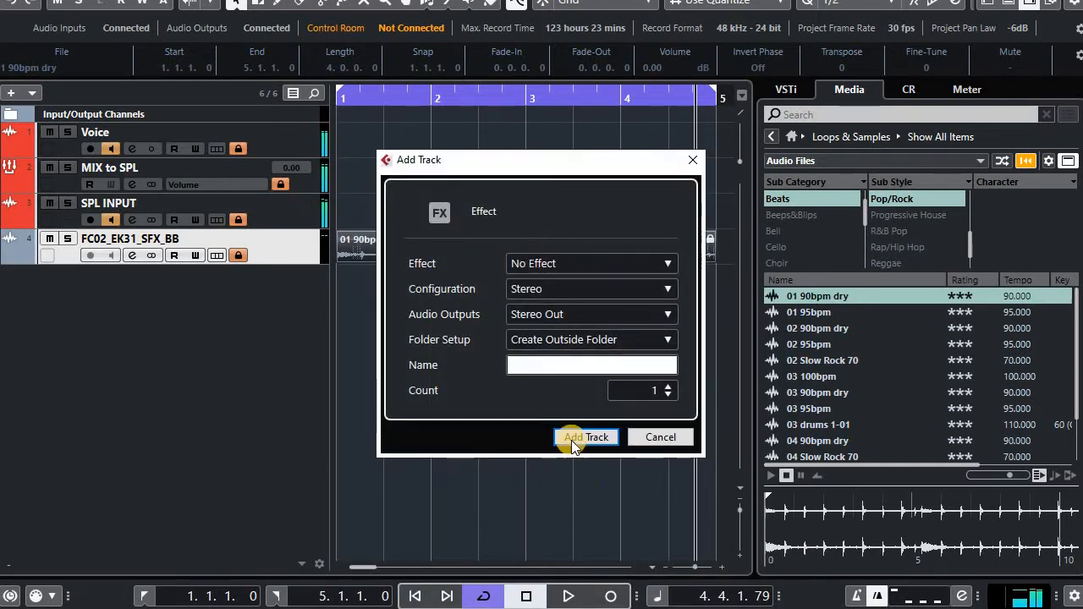
click(559, 314)
click(672, 465)
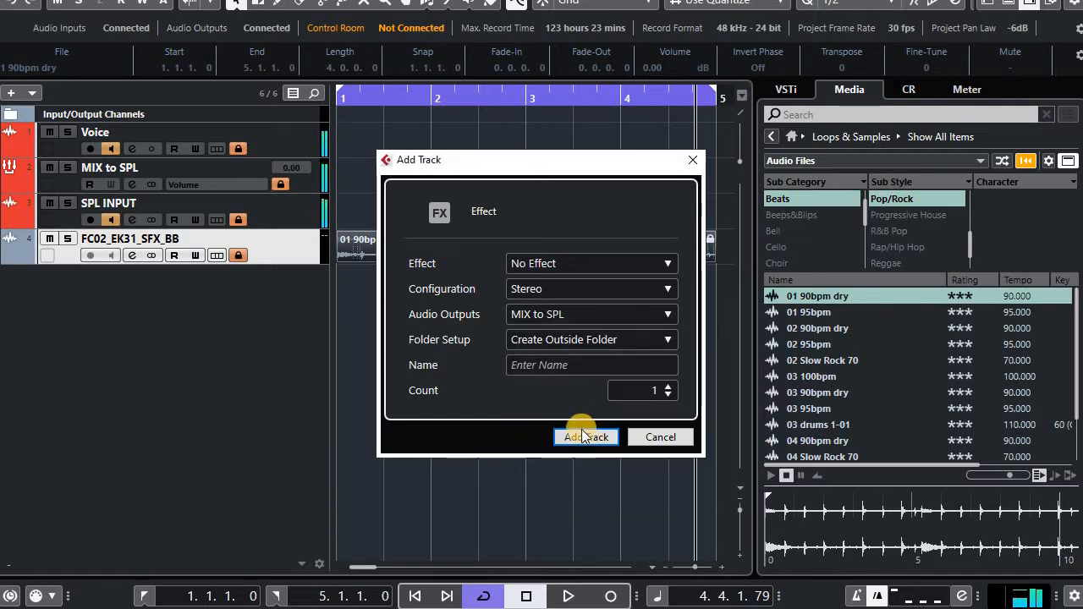
click(580, 434)
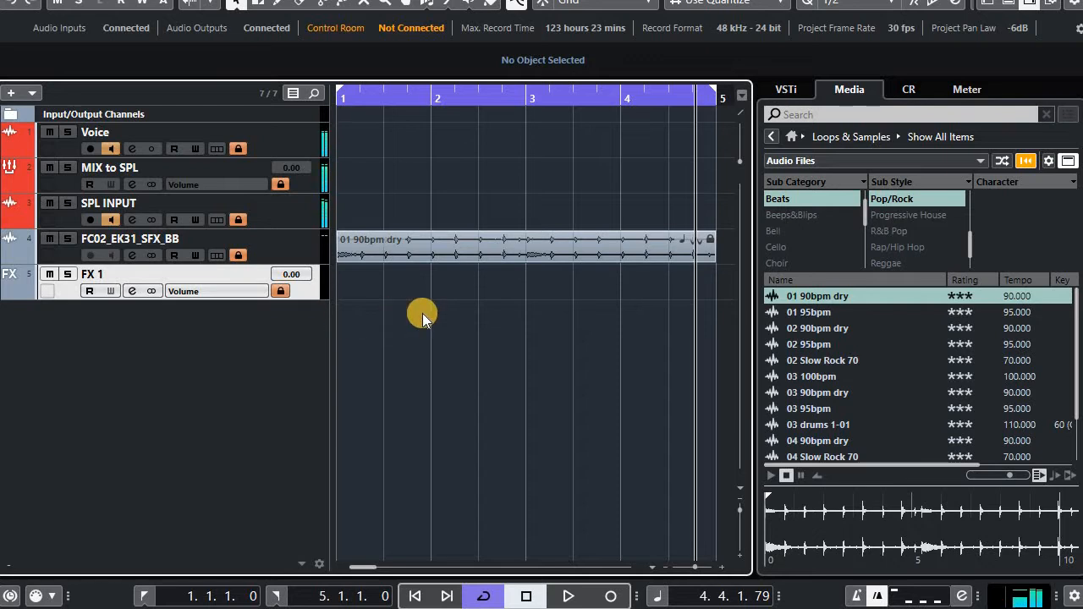
Assign the first send of the FC02_EK31_SFX_BB drum channel to FX 1 in the mixer
key(F3)
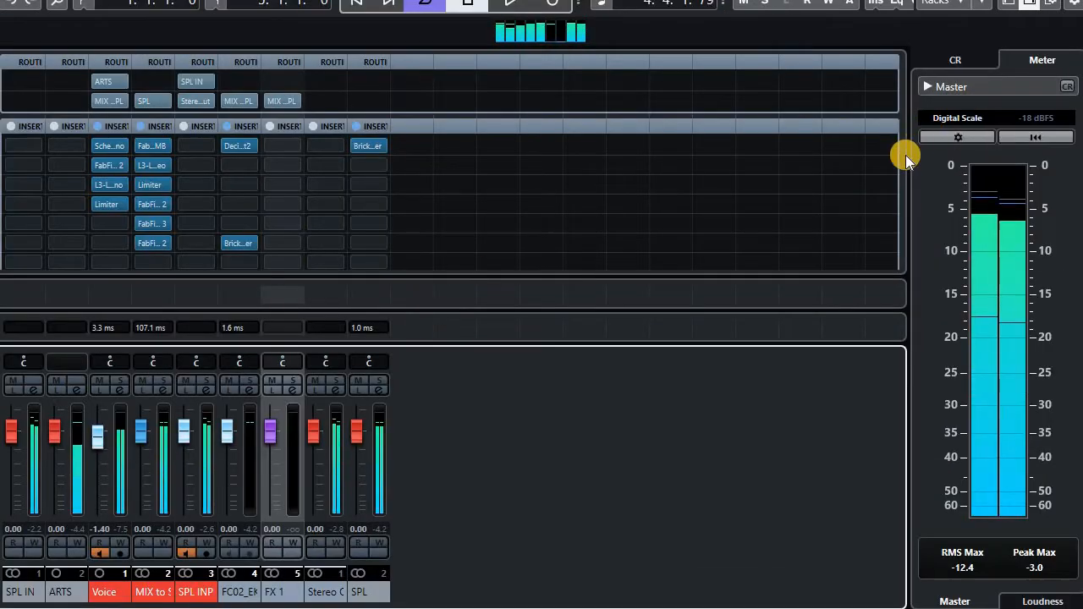
drag(905, 156, 903, 248)
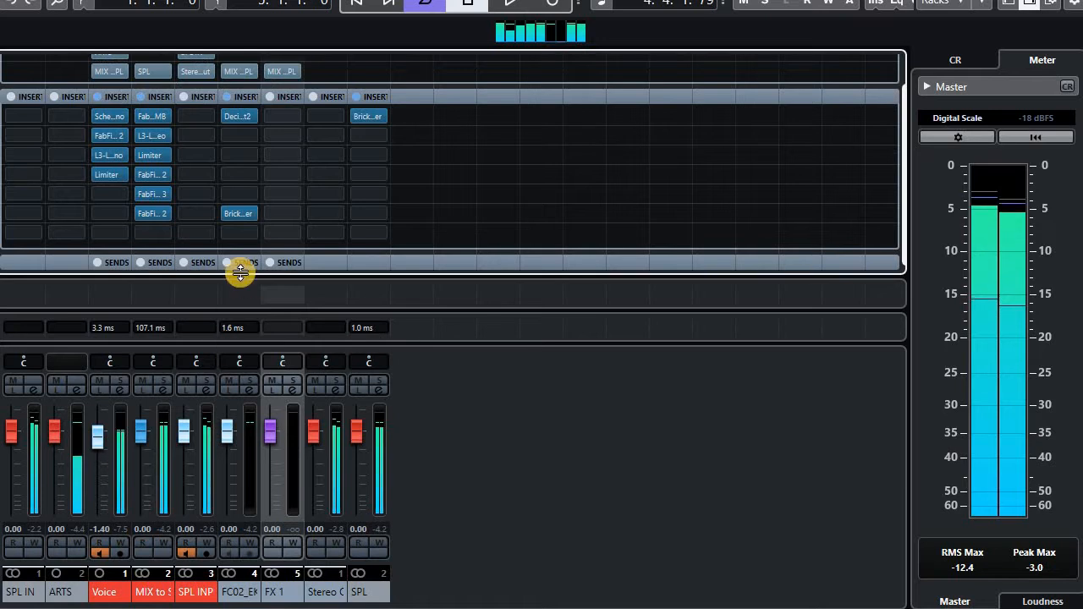
scroll(410, 263, down, 2)
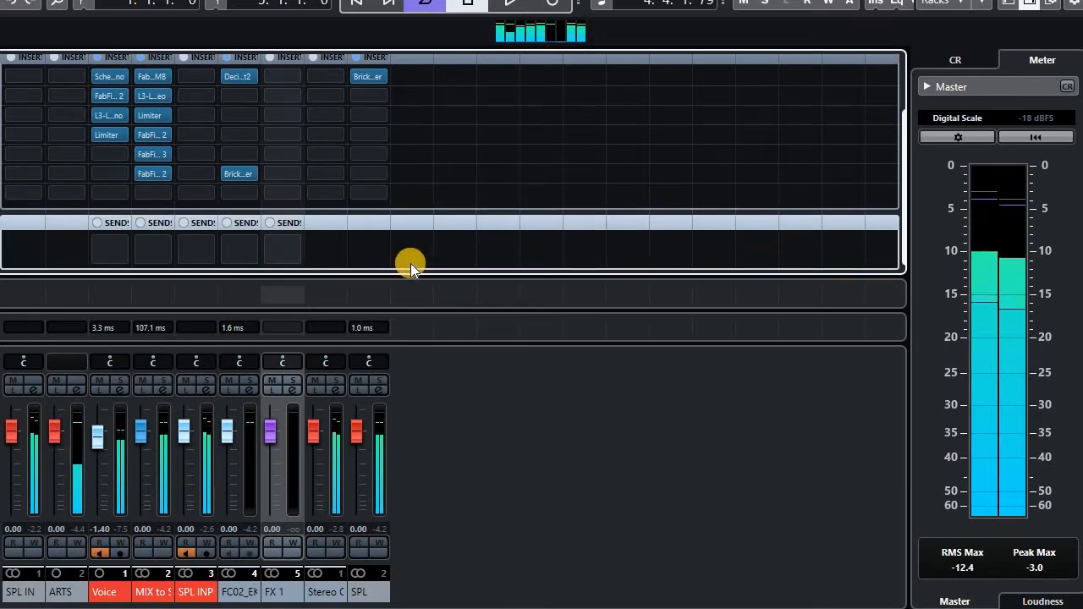
click(247, 249)
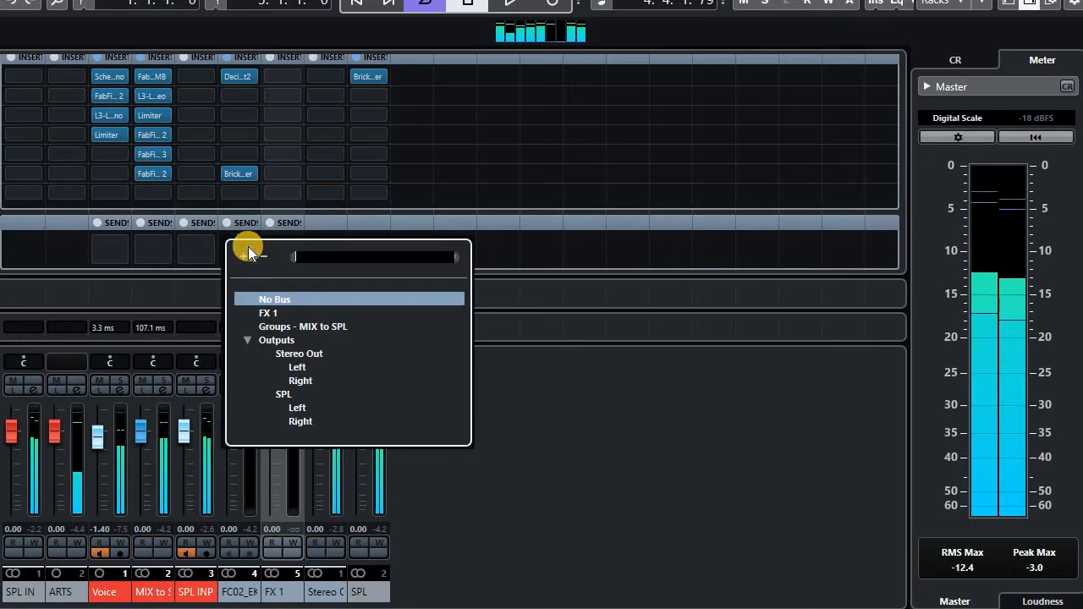
click(282, 313)
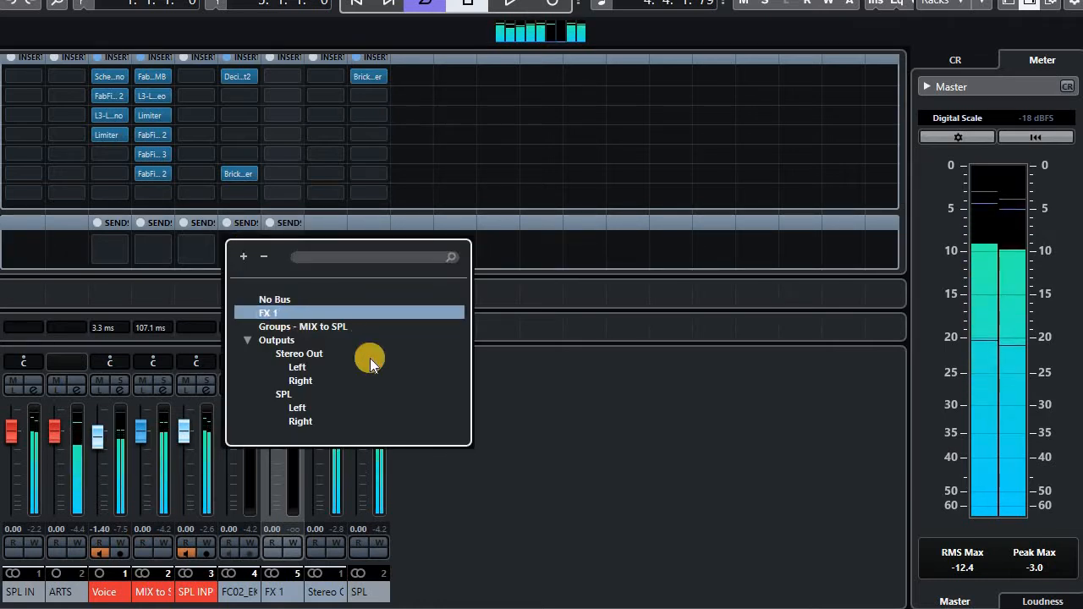
Rename the FX 1 channel as Deci and colour it green
click(273, 594)
text(Dec)
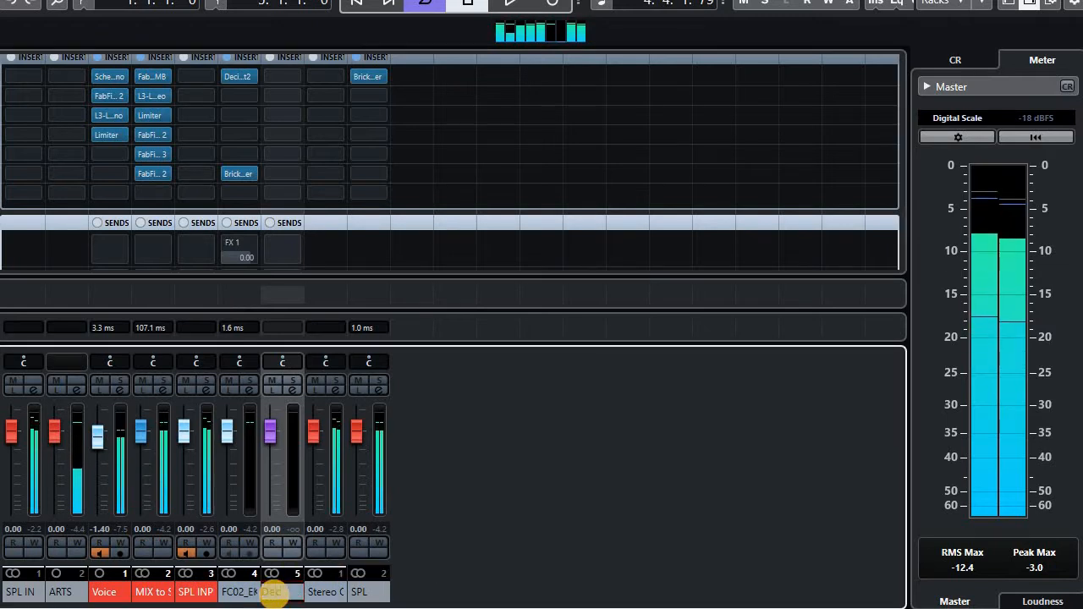
text(i)
key(Return)
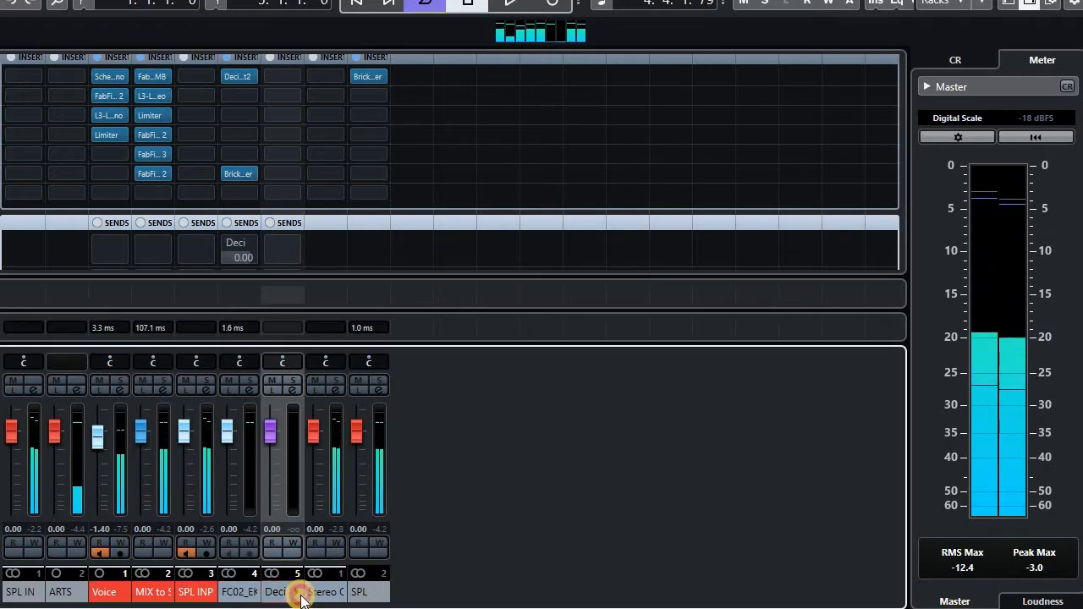
click(301, 599)
click(418, 495)
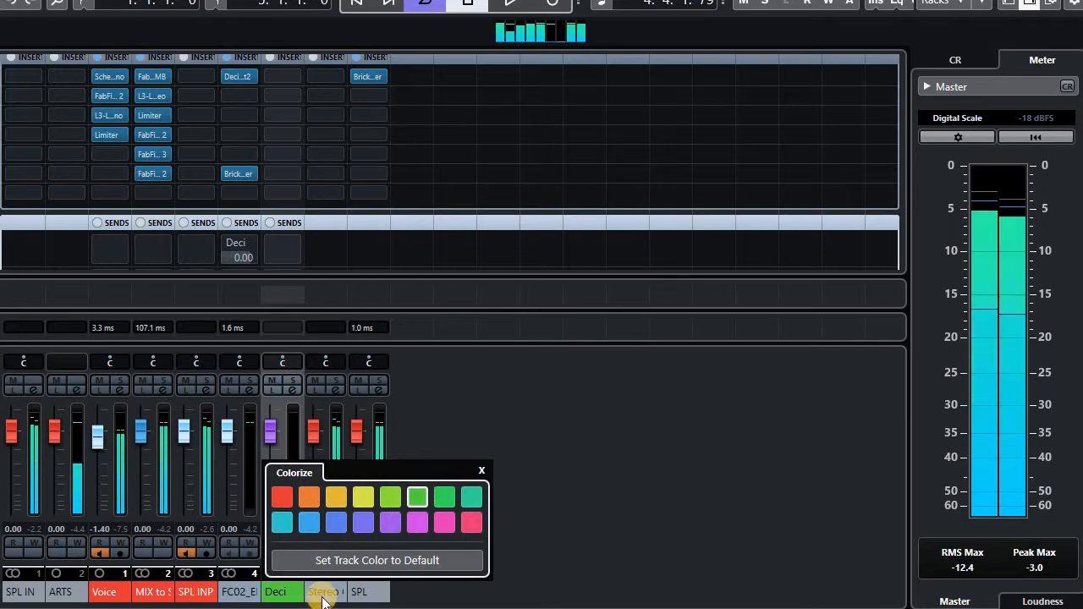
click(309, 328)
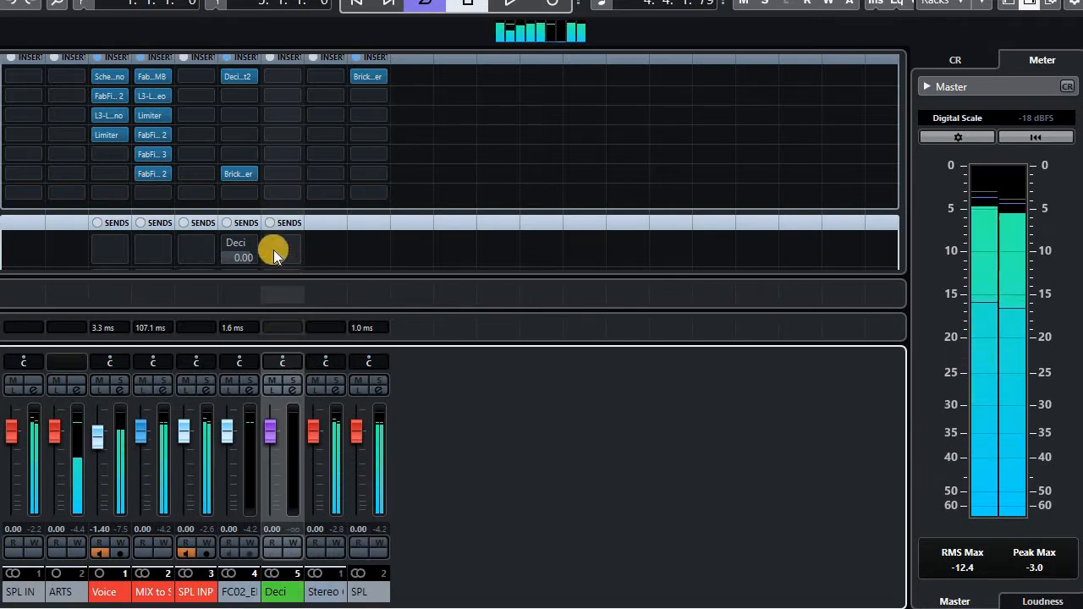
Activate the drum channel's send to Deci and move its Decimort2 insert to the Deci channel's first insert slot
click(228, 242)
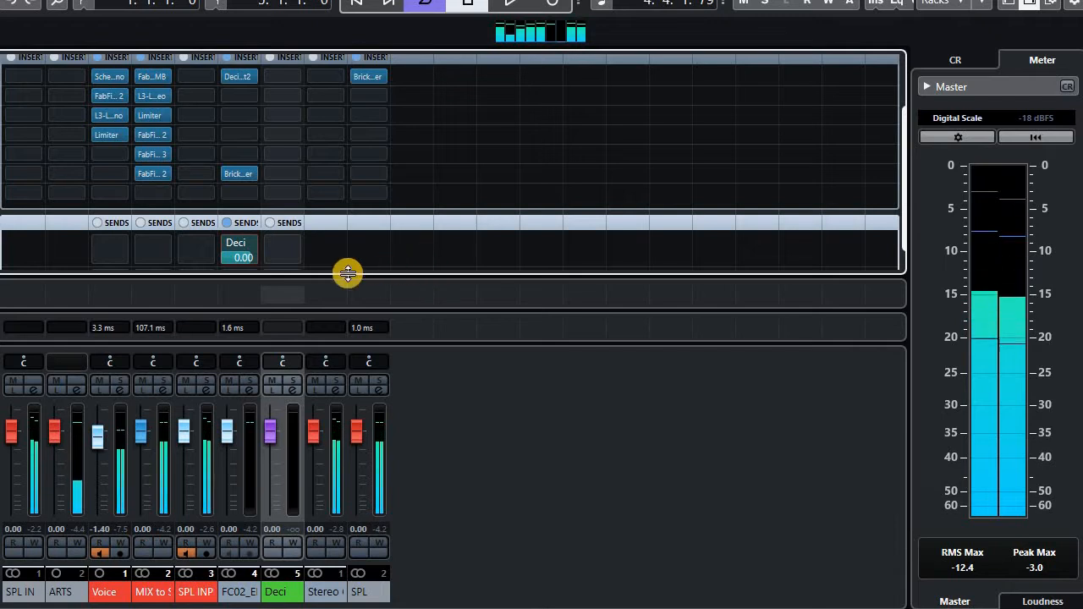
click(238, 243)
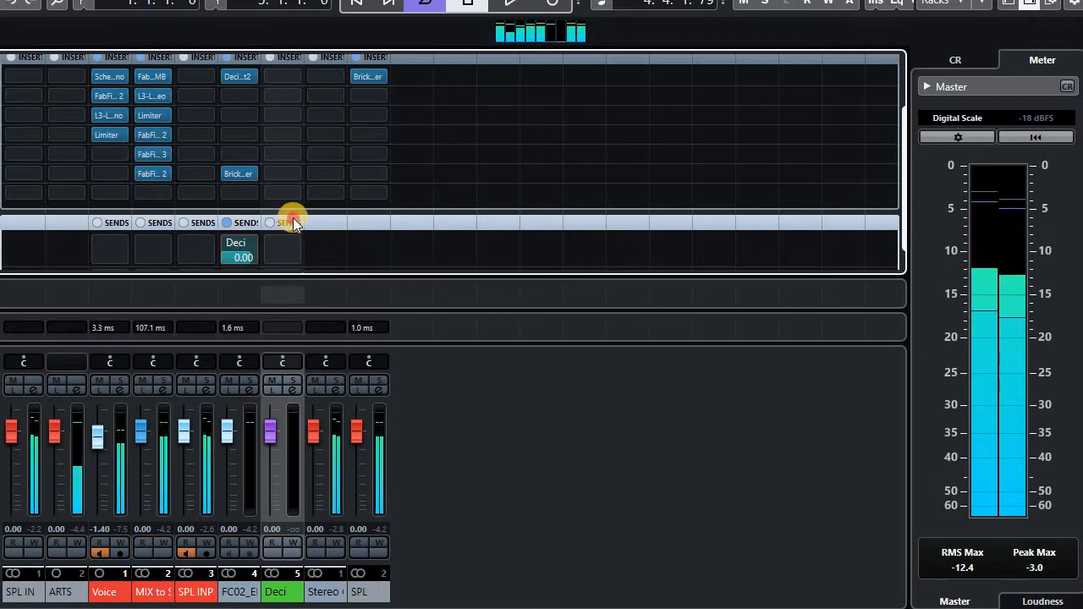
scroll(239, 137, up, 2)
scroll(239, 137, up, 1)
drag(239, 111, 372, 154)
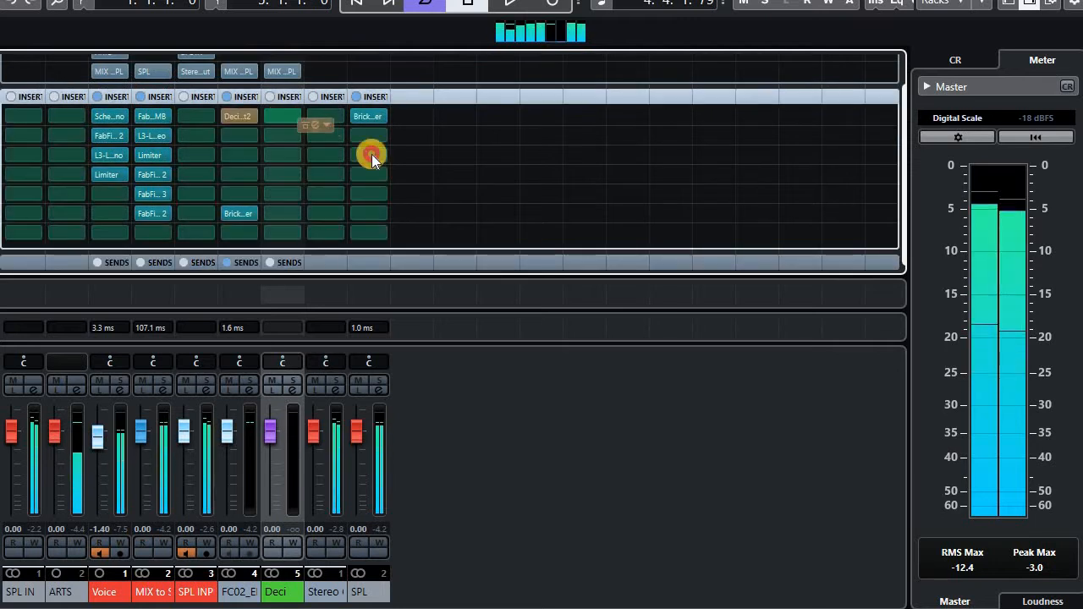
drag(286, 126, 286, 123)
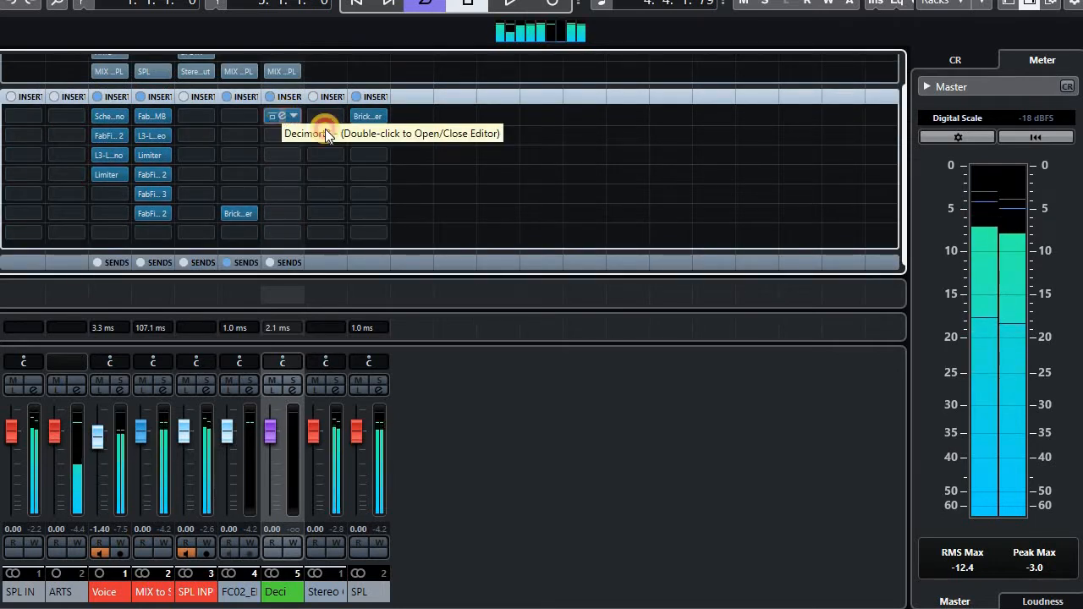
Open Decimort2 on the Deci channel, start playback and set its FX mix to 0/100% (Dry/Wet)
double_click(284, 116)
drag(564, 48, 698, 43)
key(space)
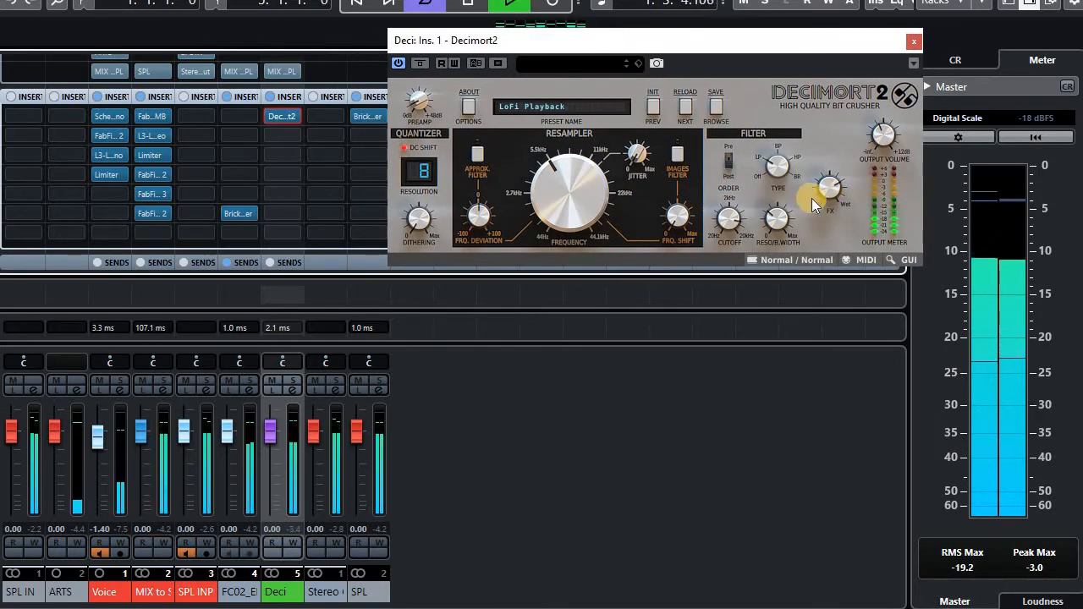
drag(829, 196, 843, 43)
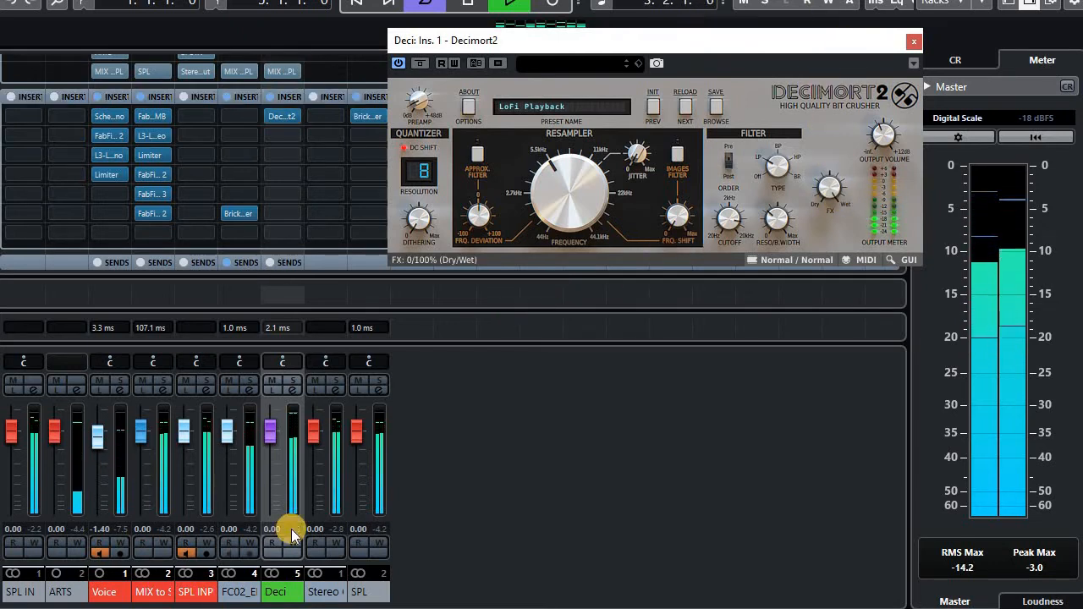
Switch the drum channel's Deci send to pre-fader and lower the drum channel's fader to -oo
click(244, 263)
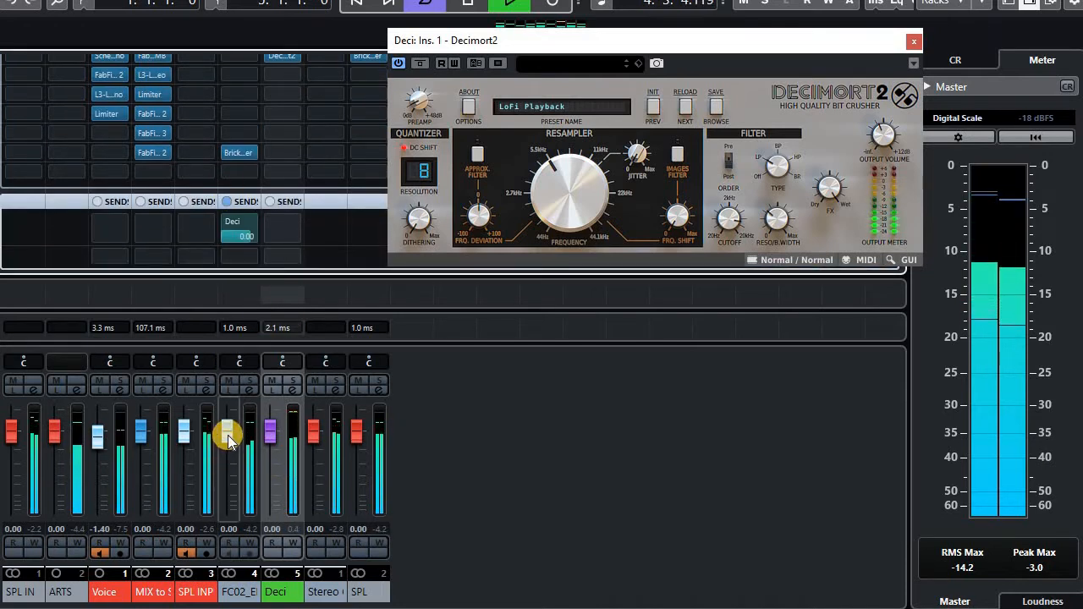
mouse_move(227, 433)
mouse_down()
mouse_move(224, 527)
mouse_move(229, 424)
mouse_up()
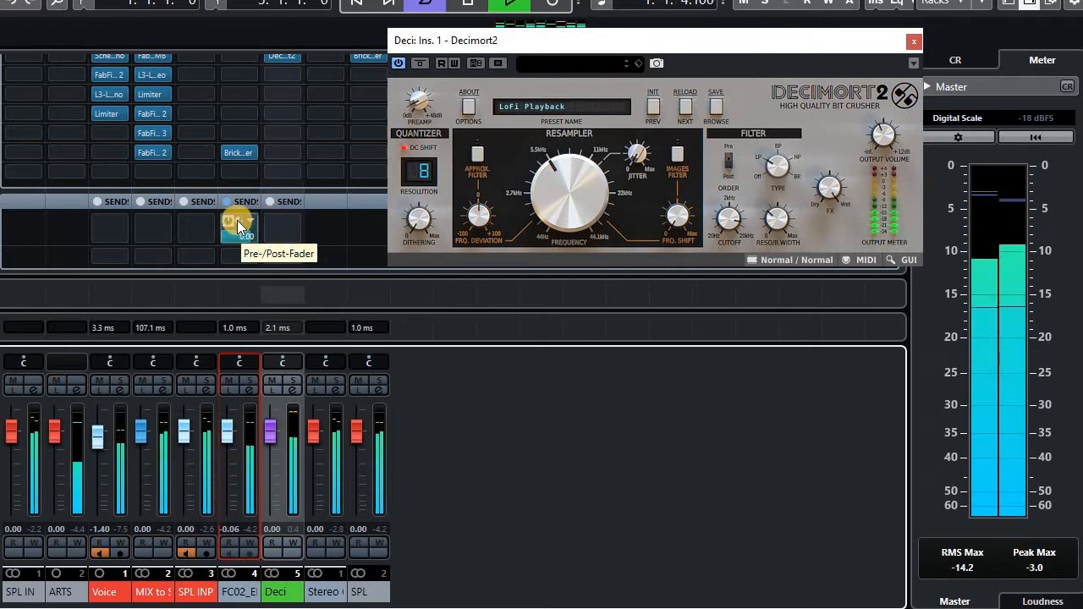
click(239, 226)
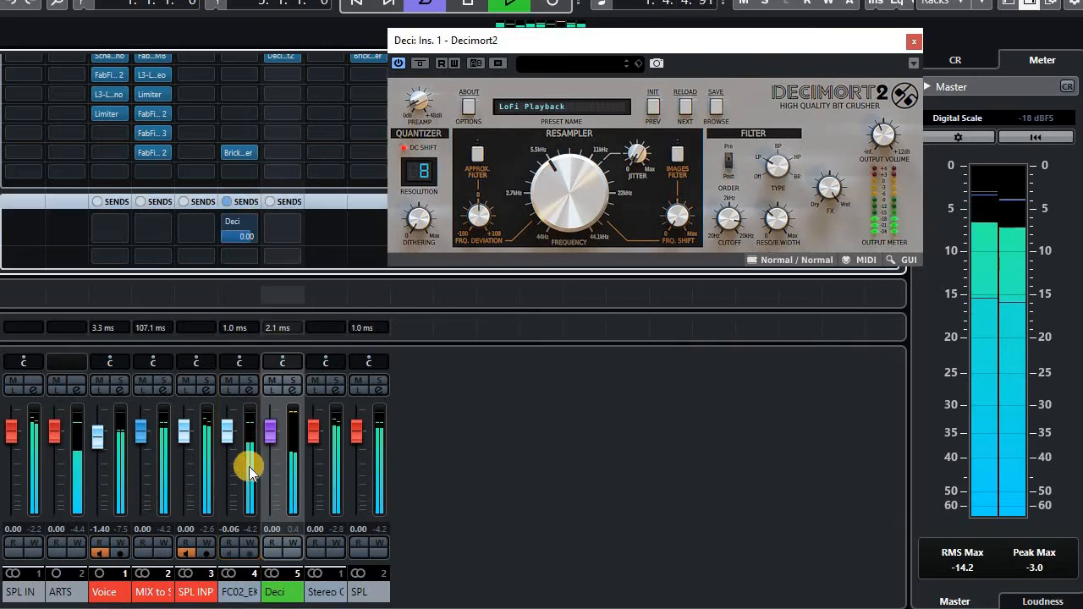
drag(234, 440, 286, 539)
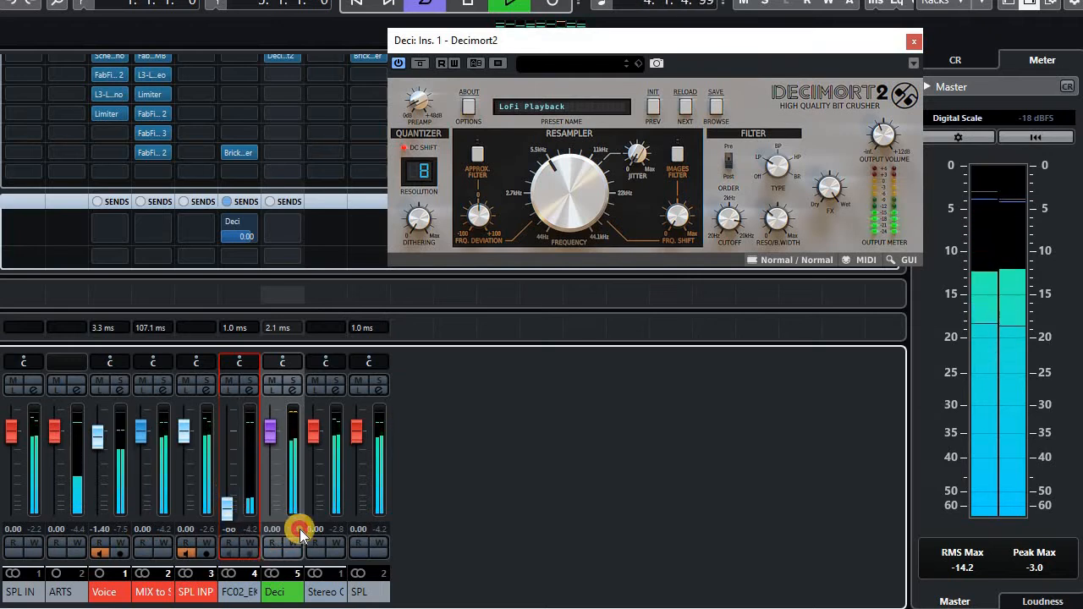
Reset the Deci channel's peak reading and copy the drum channel's Brickwall Limiter to Deci's sixth insert slot
click(299, 529)
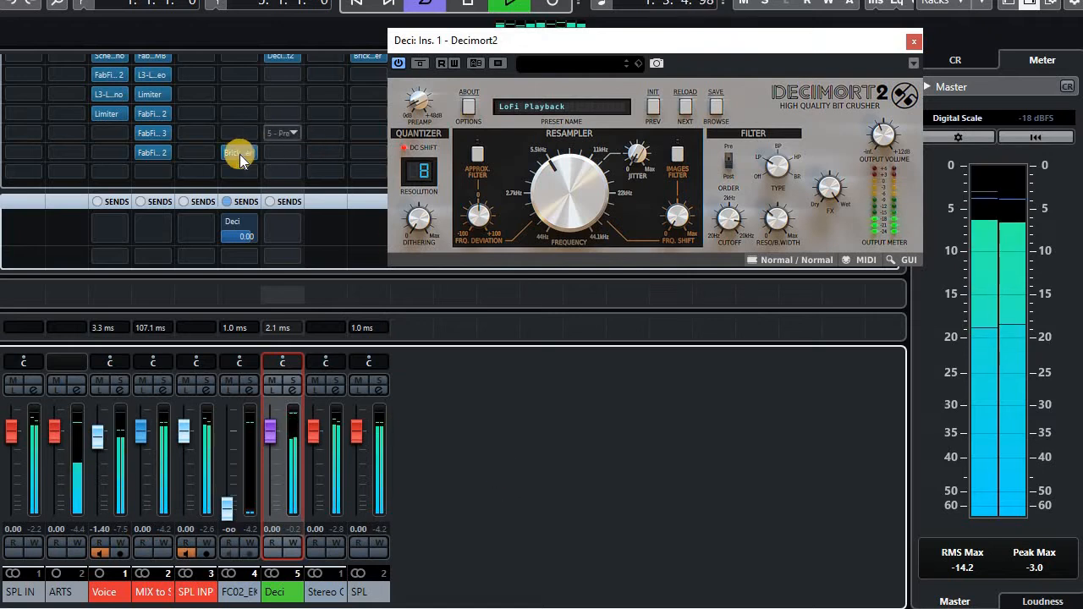
drag(239, 154, 282, 154)
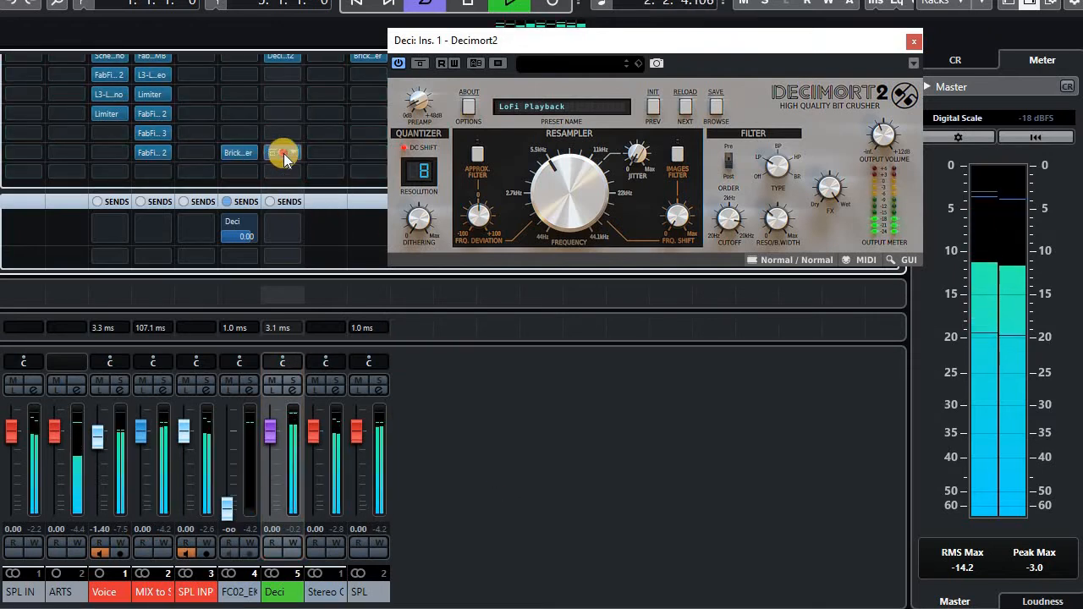
drag(247, 95, 678, 136)
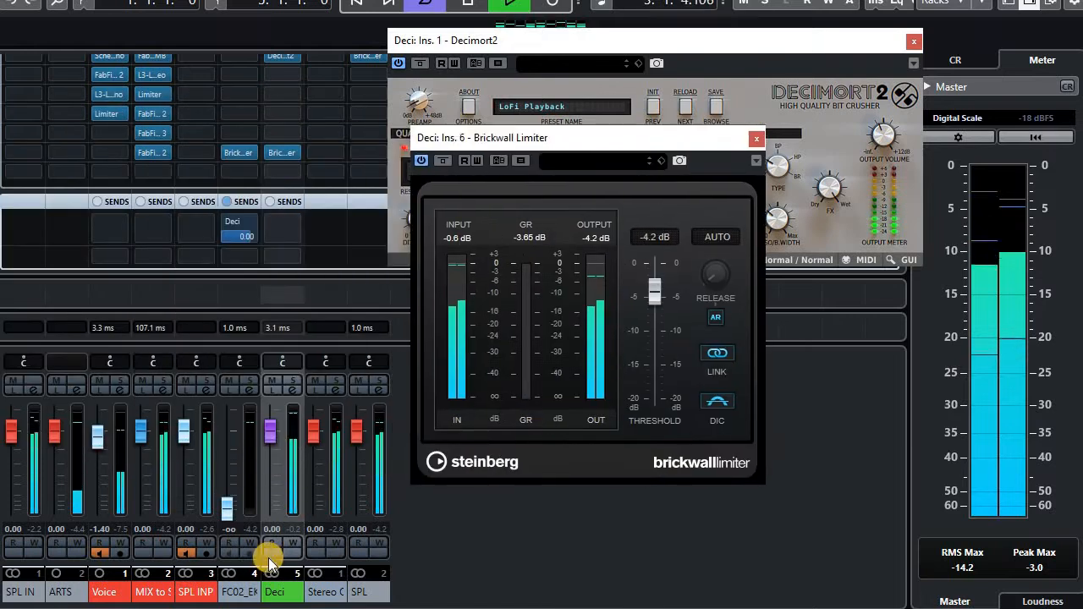
Reset the Deci peak reading, check the Brickwall Limiter's input, gain reduction and output levels, and close its editor
click(290, 516)
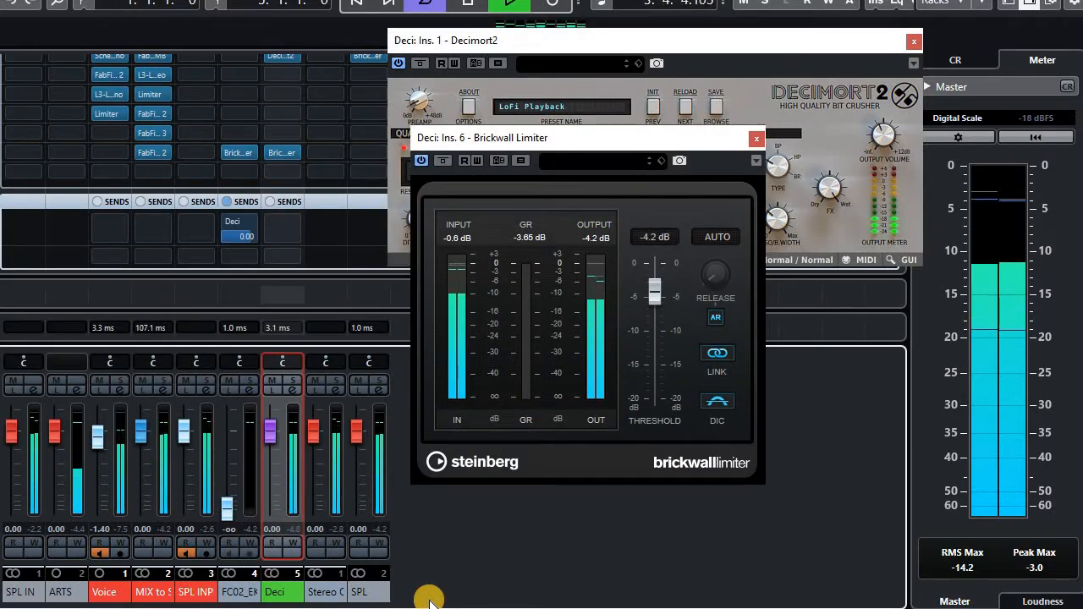
click(528, 237)
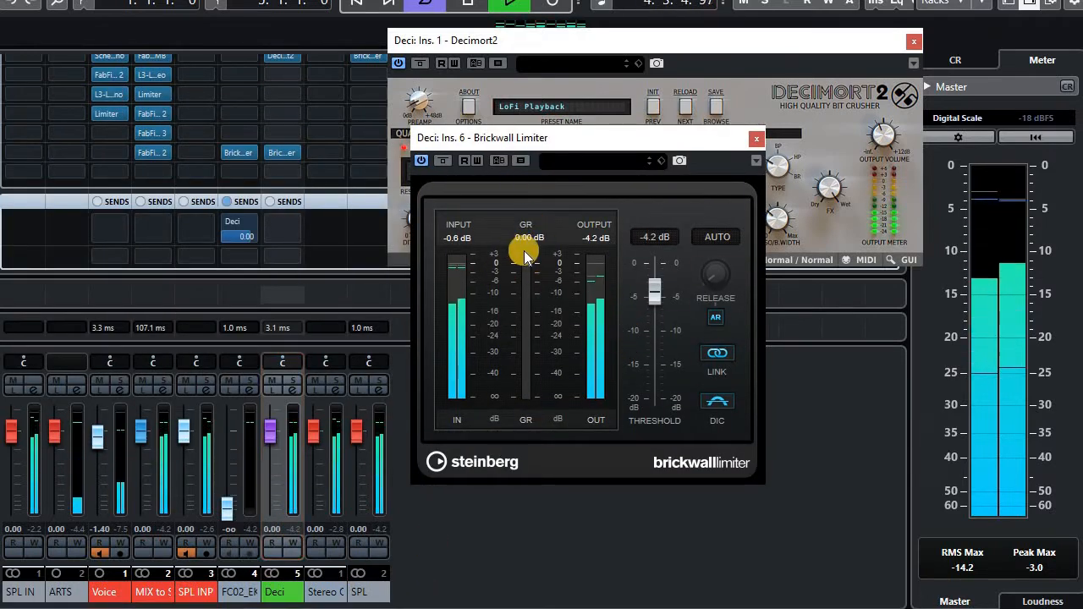
click(467, 239)
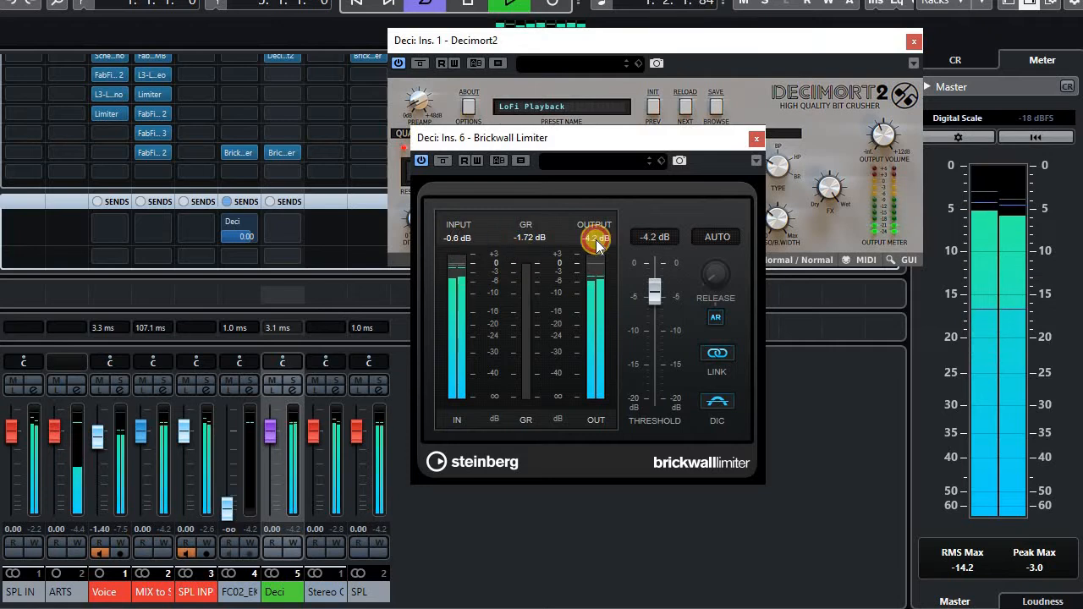
click(755, 138)
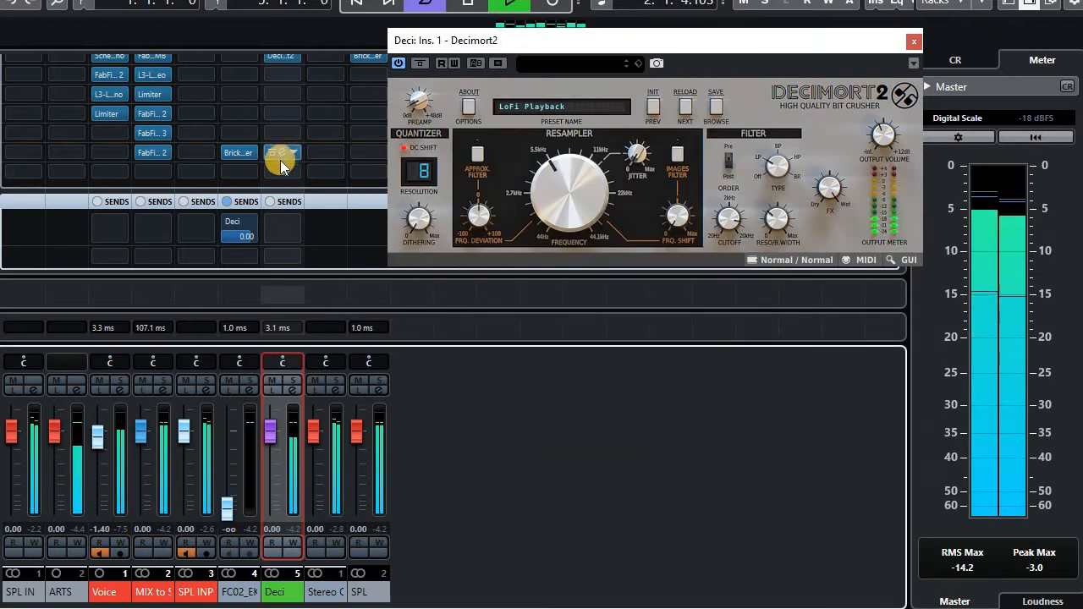
Check the Brickwall Limiter's effect on the Deci channel's level and reposition the Decimort2 editor
drag(281, 153, 257, 150)
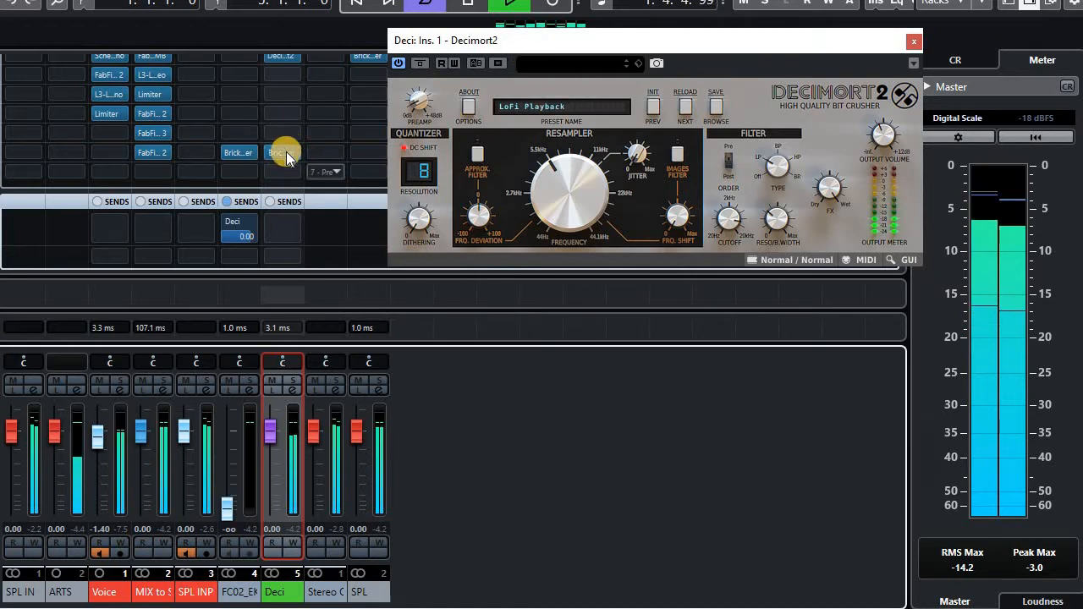
mouse_move(287, 156)
mouse_down()
mouse_move(245, 127)
mouse_move(301, 132)
mouse_move(244, 136)
mouse_move(266, 133)
mouse_move(281, 153)
mouse_up()
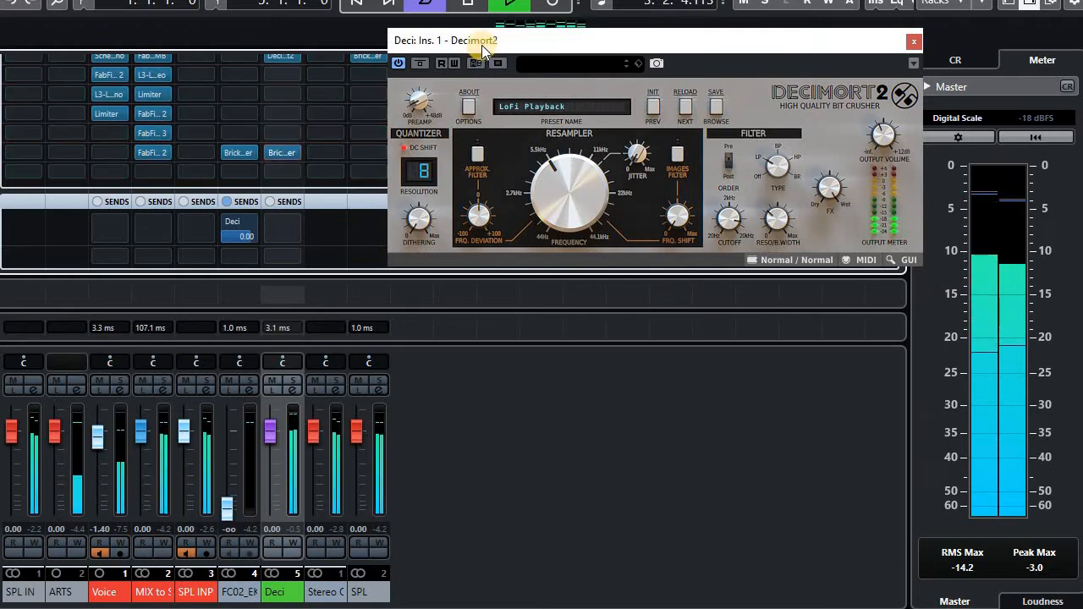
drag(482, 48, 496, 127)
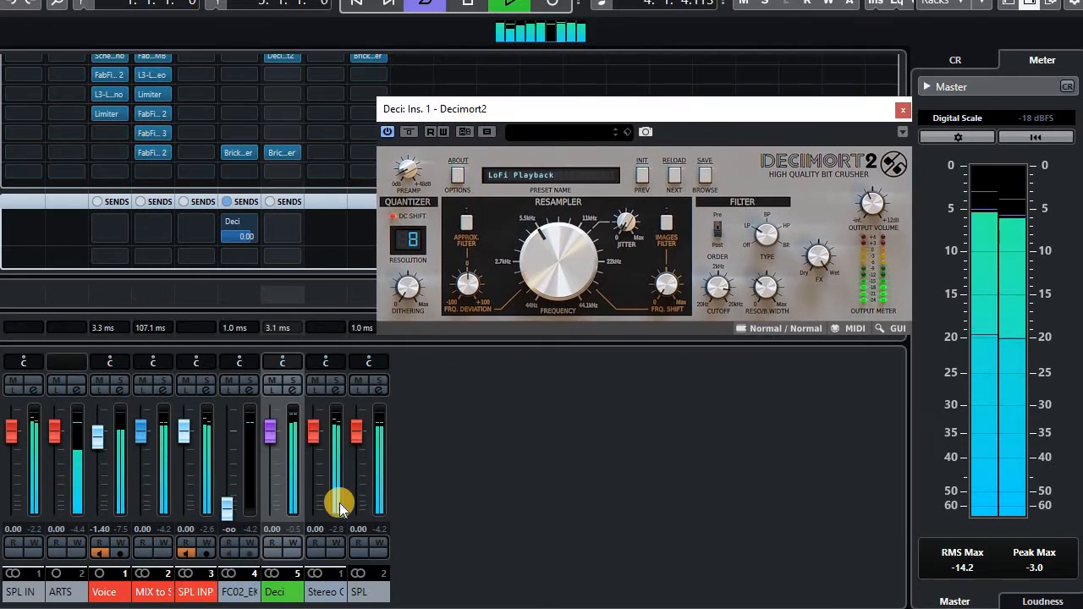
Return the drum channel's fader to 0.00 and lower the Deci channel's fader to -5.28
click(228, 529)
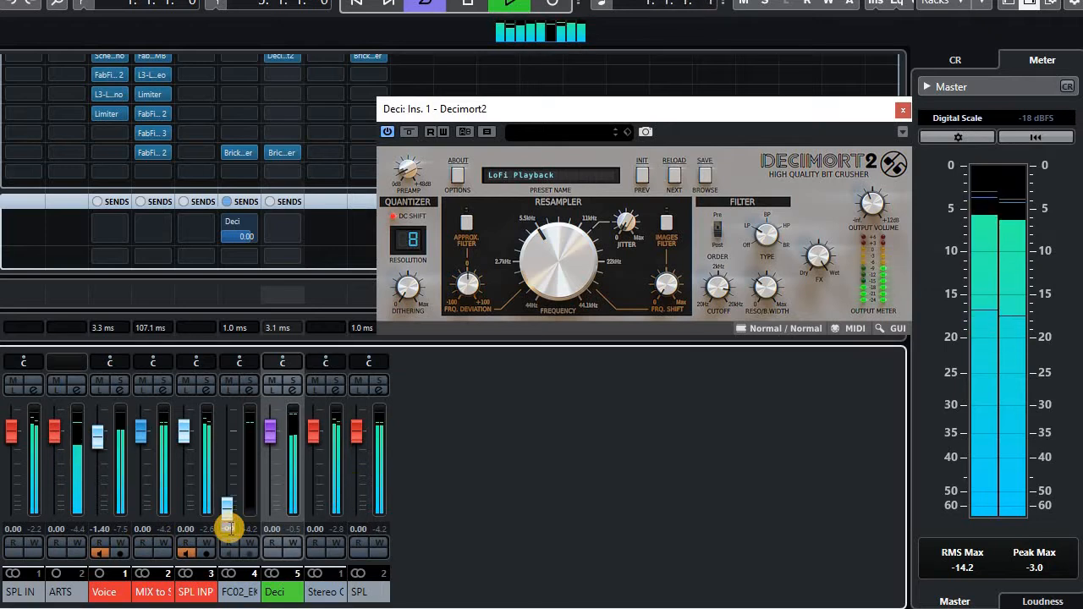
ctrl+click(230, 529)
mouse_move(272, 428)
mouse_down()
mouse_move(285, 531)
mouse_move(296, 543)
mouse_move(259, 511)
mouse_move(275, 516)
mouse_move(280, 461)
mouse_up()
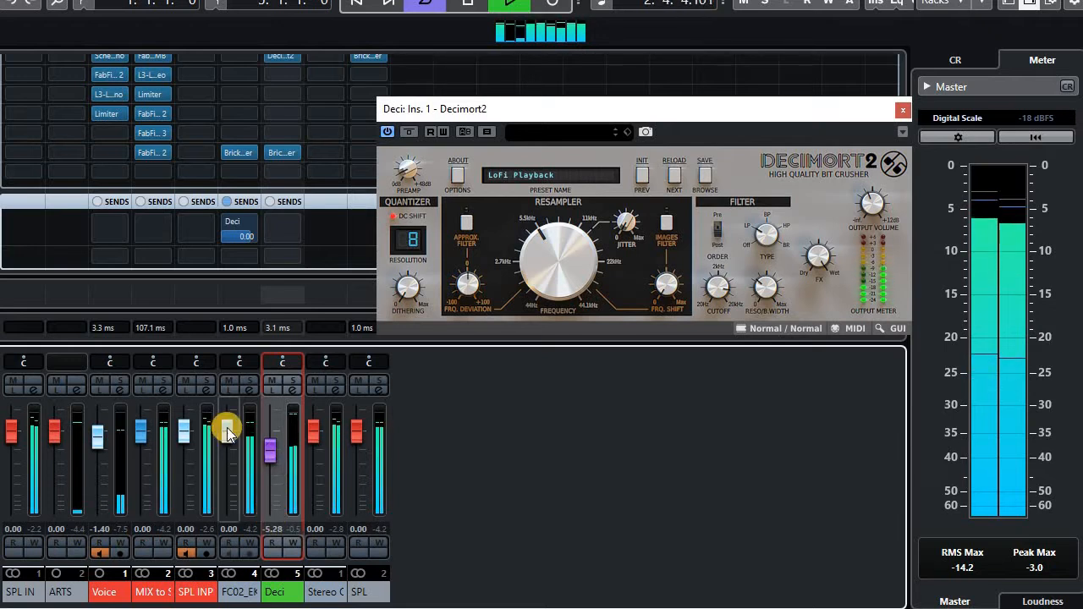
Set the drum channel's fader level to -4.20
click(225, 529)
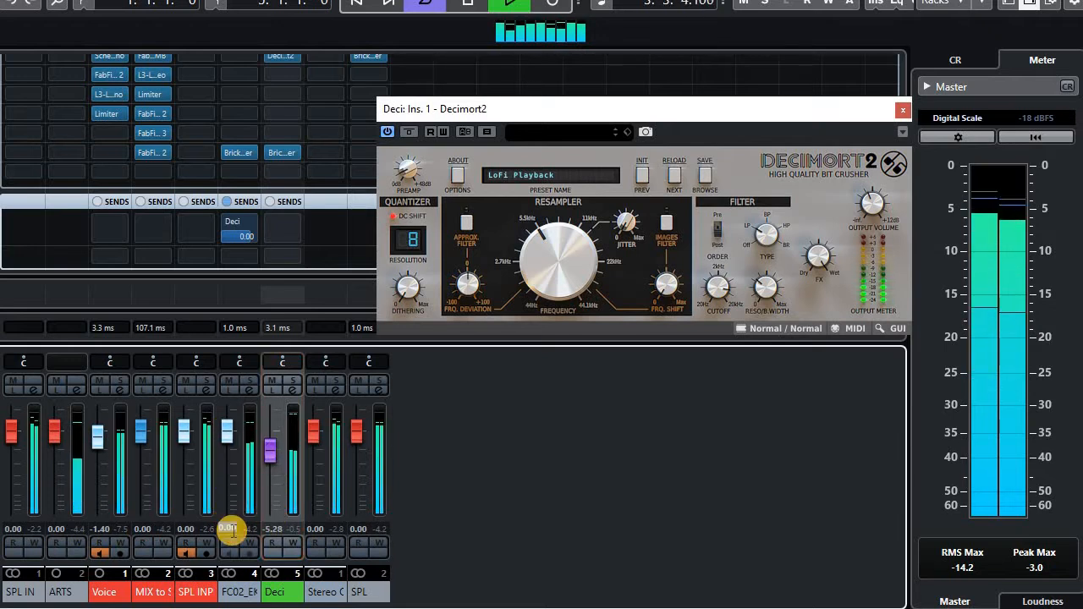
text(-4.7)
key(Return)
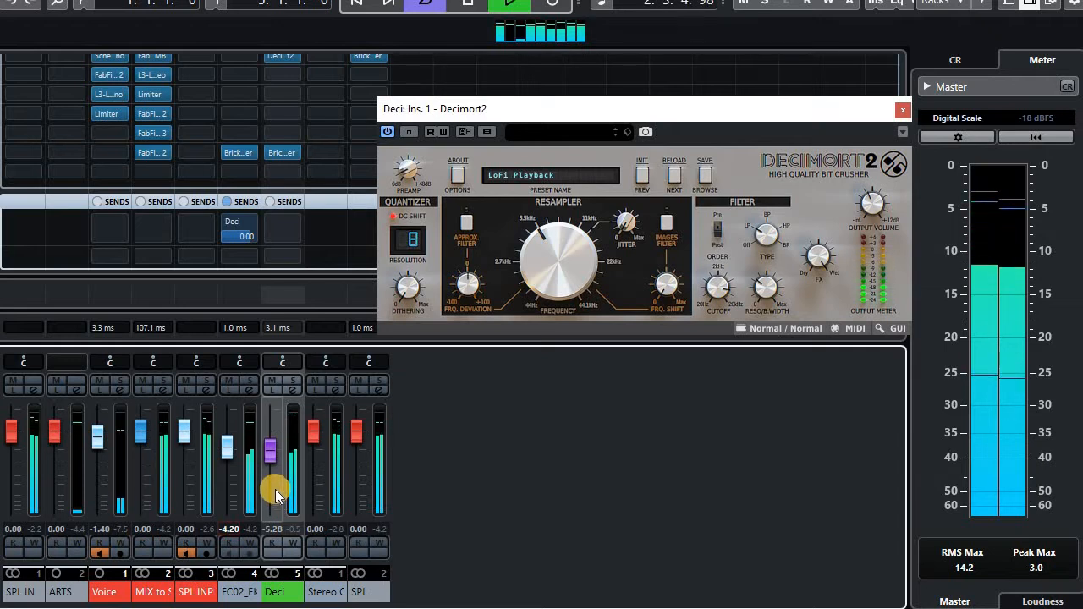
Return both the drum channel's and the Deci channel's faders to 0.00
click(229, 529)
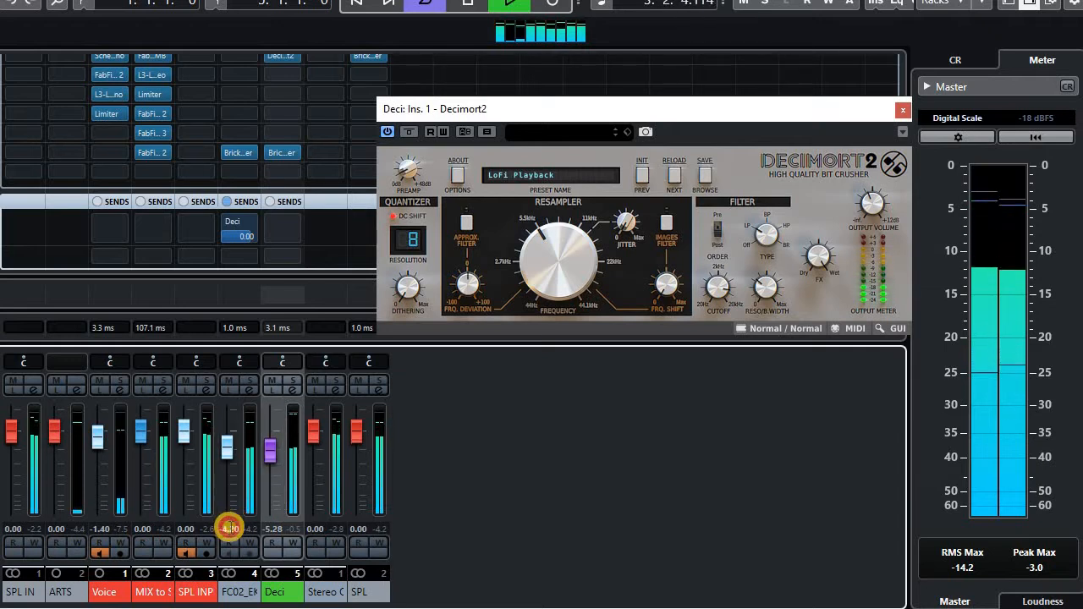
click(269, 457)
drag(269, 457, 273, 432)
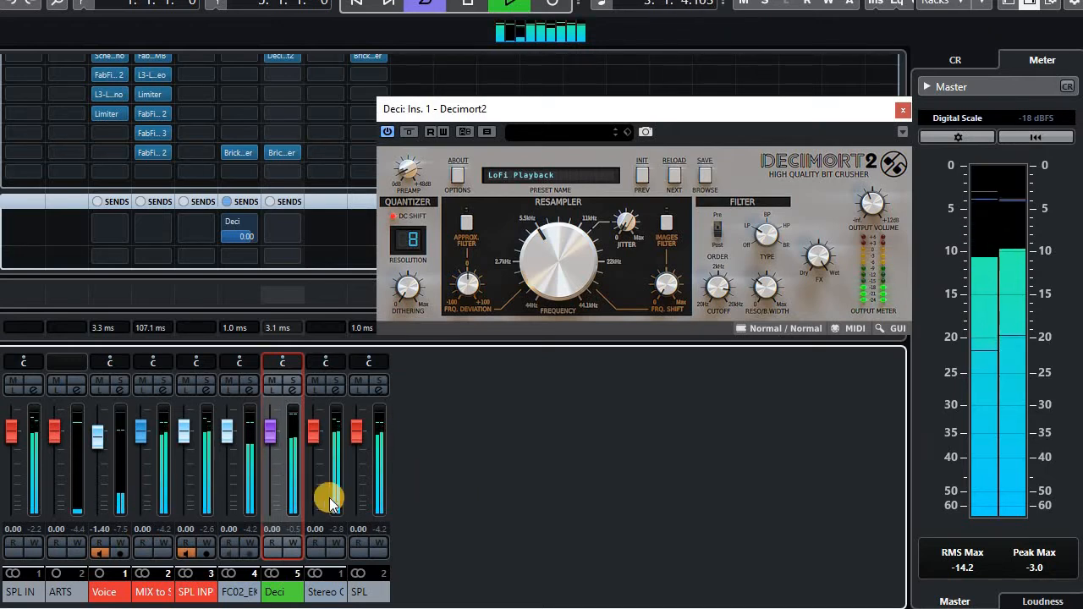
Lower the drum channel's fader to about -6.48 and compare the mix with the Deci channel muted and unmuted
drag(224, 440, 234, 465)
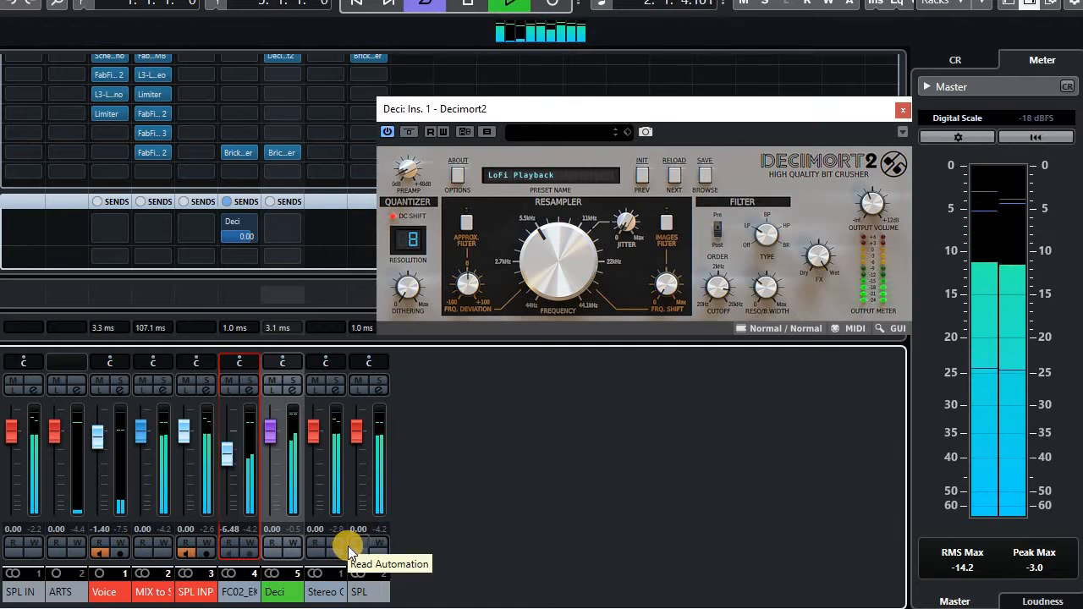
click(271, 381)
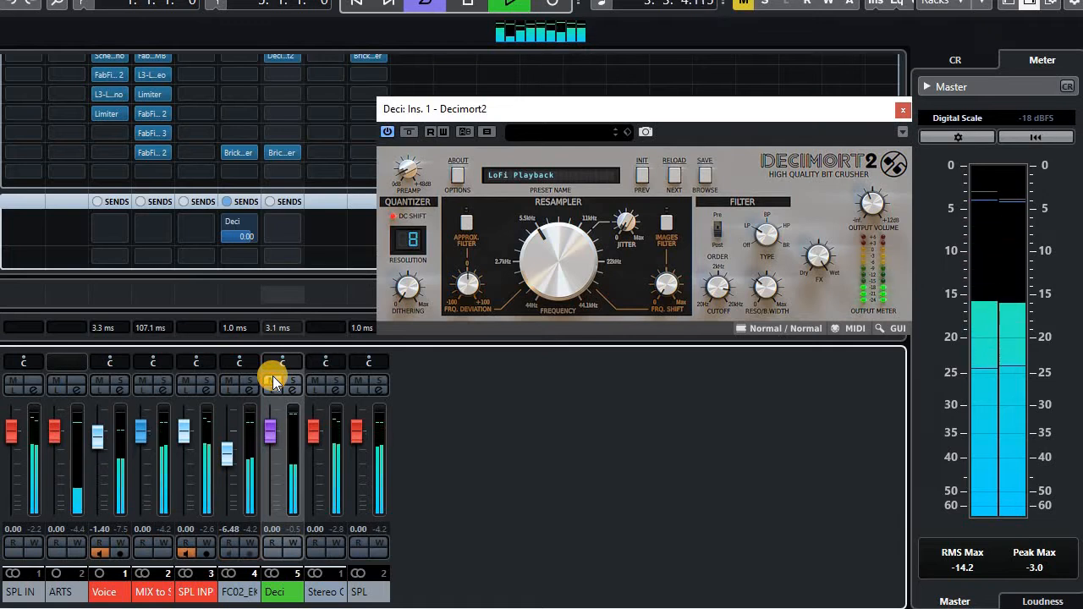
click(272, 381)
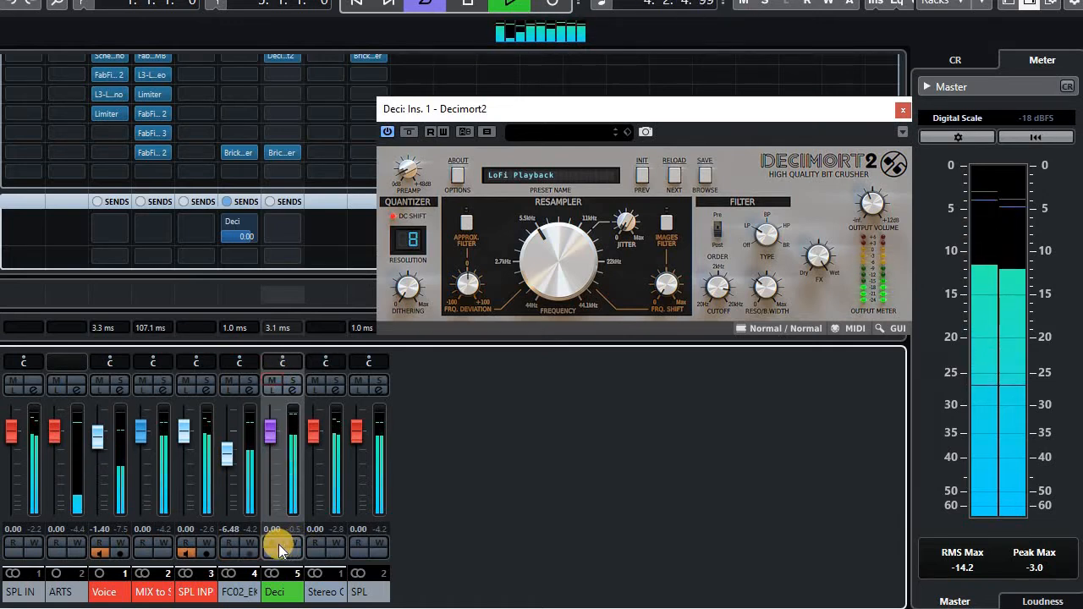
Set the drum channel's fader level to -6.30 and close the Decimort2 editor
click(230, 530)
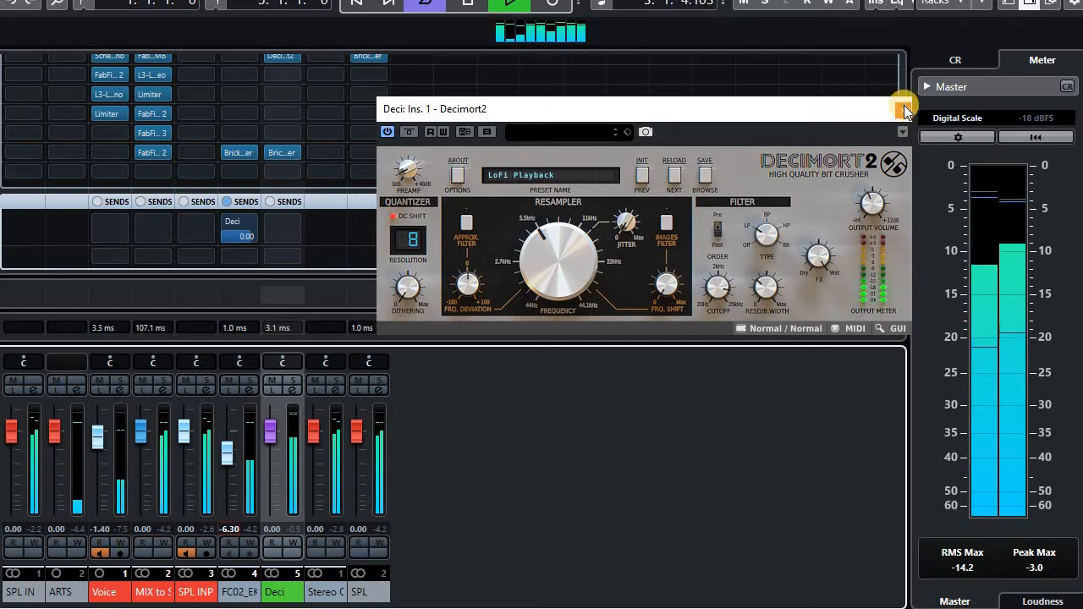
click(902, 109)
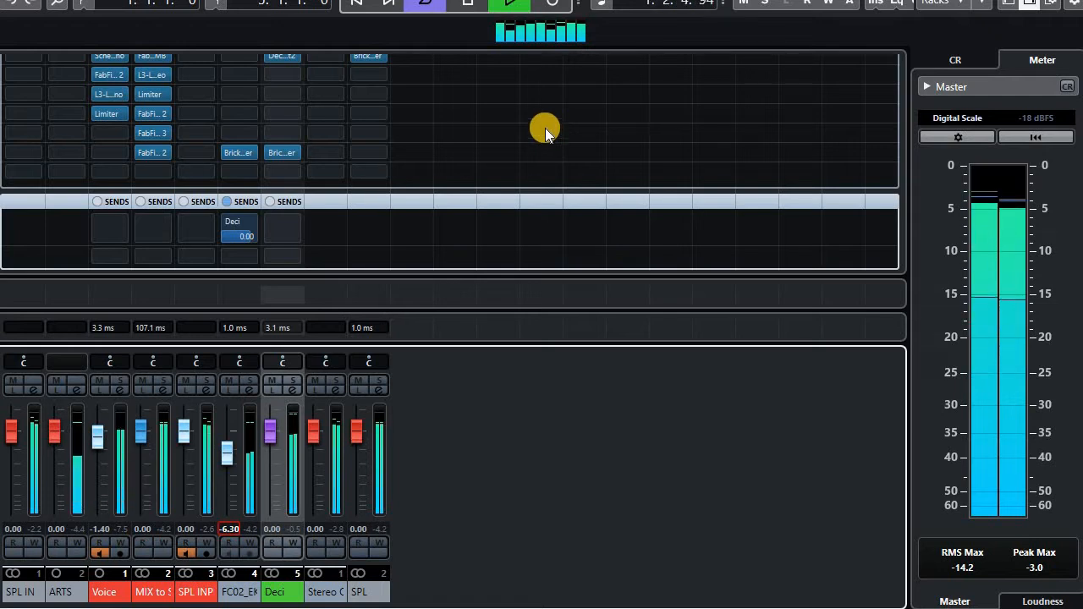
Open FabFilter Pro-MB on the MIX to SPL channel, audition its low band in solo, and close the editor
scroll(542, 172, up, 1)
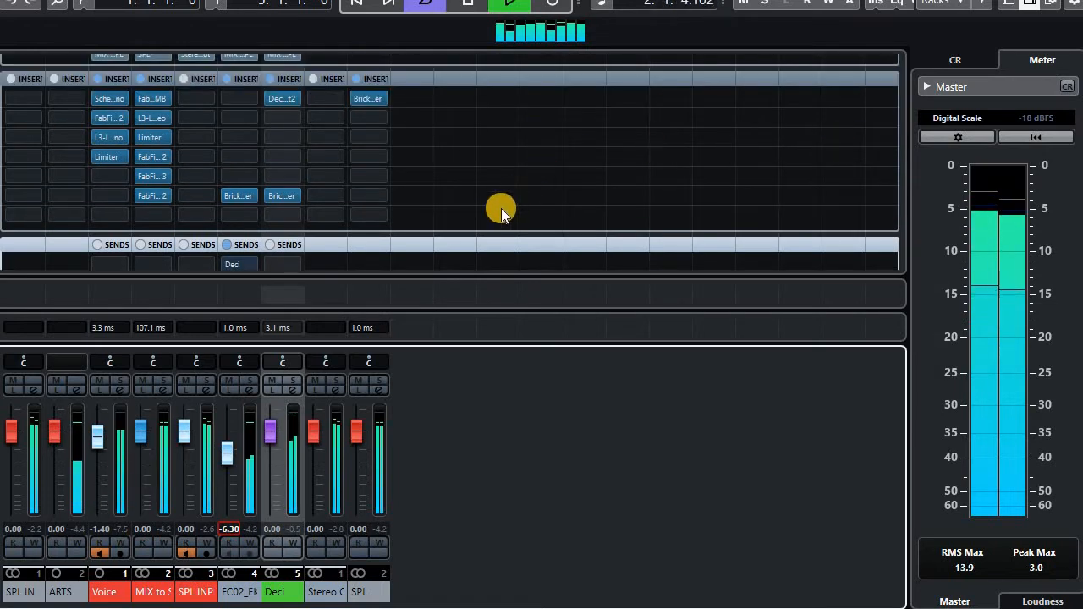
scroll(498, 208, up, 1)
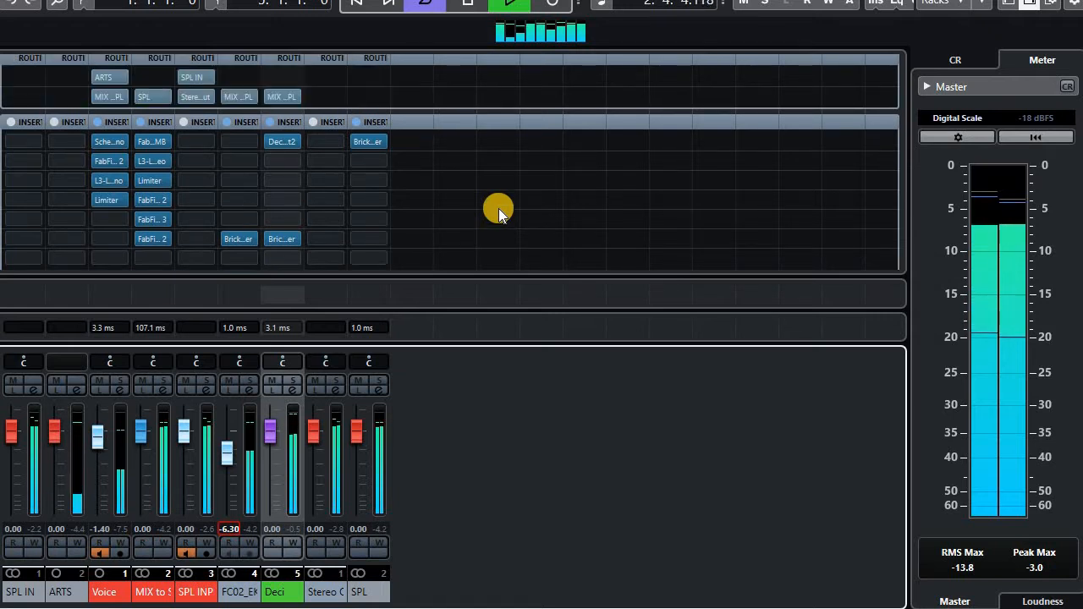
double_click(157, 141)
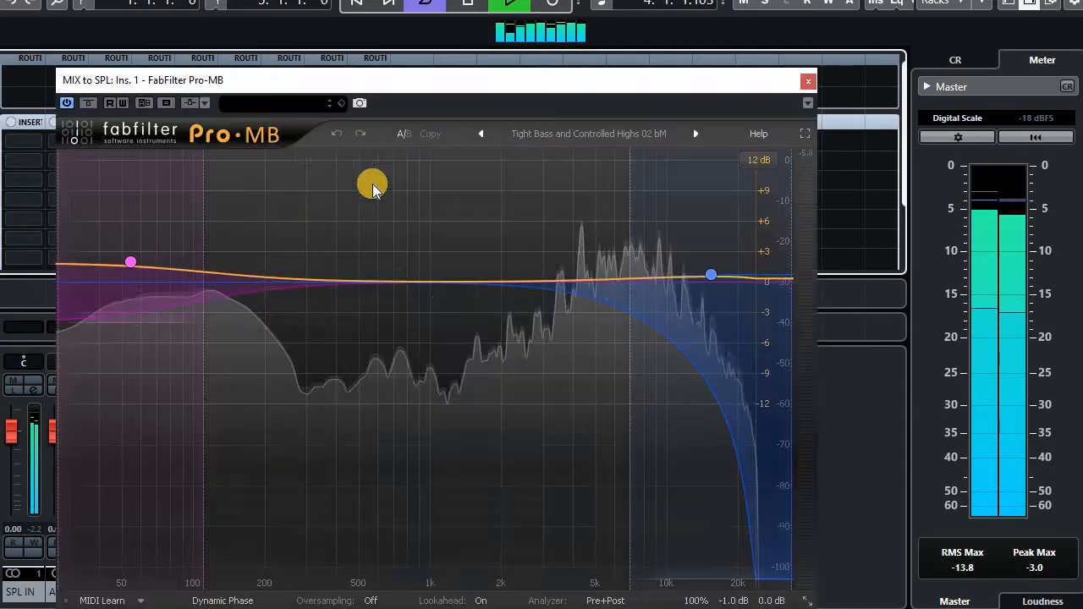
click(72, 160)
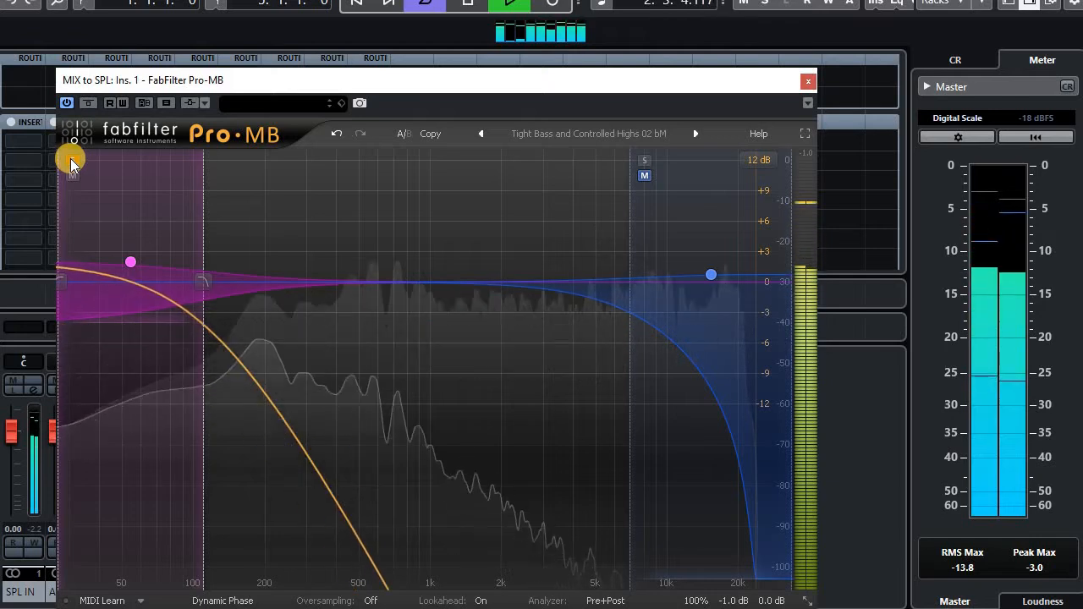
click(71, 161)
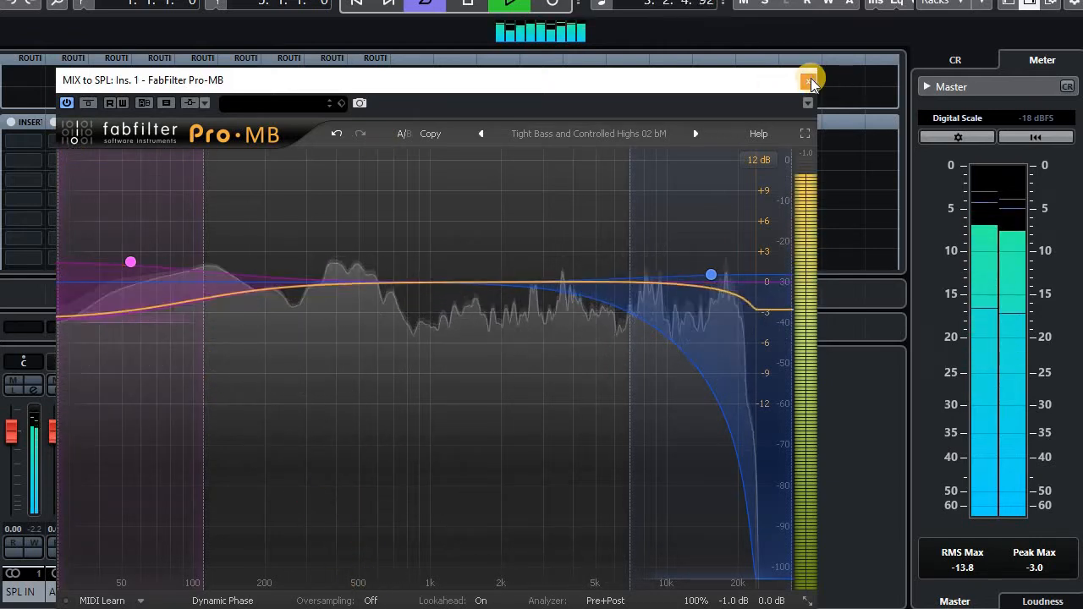
click(809, 81)
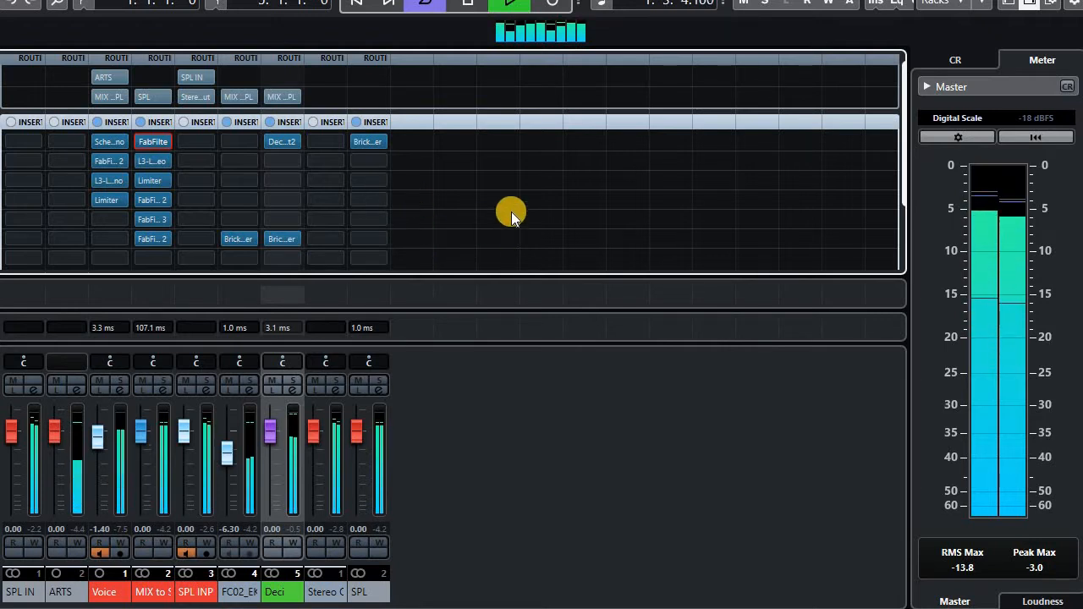
Move the pre/post-fader divider above the Brickwall Limiter in the drum channel's settings to make the limiter post-fader, and close the settings
scroll(511, 211, down, 1)
scroll(512, 211, down, 1)
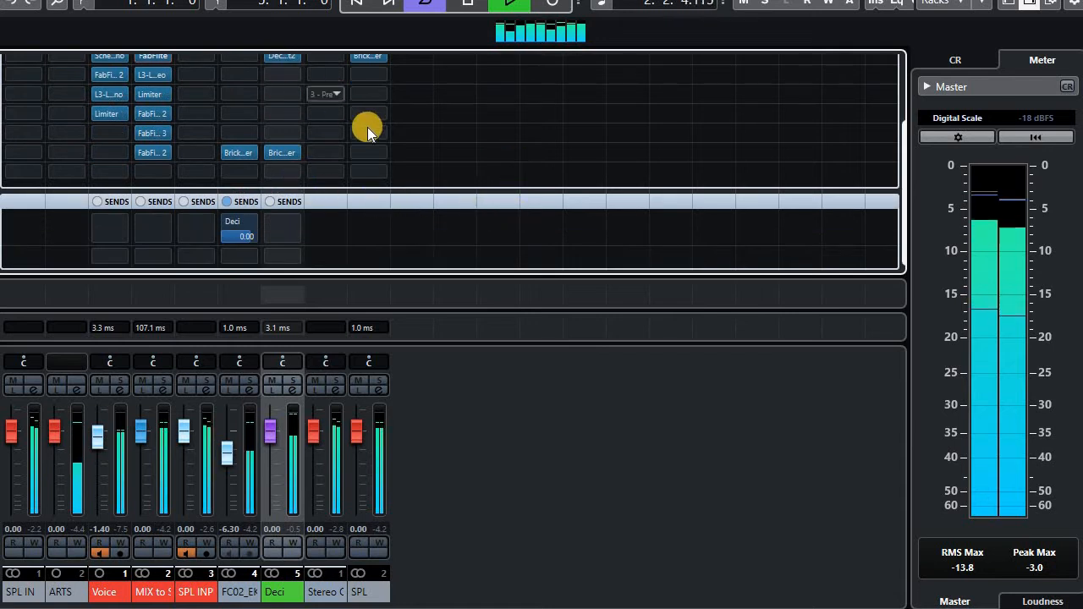
drag(241, 146, 242, 146)
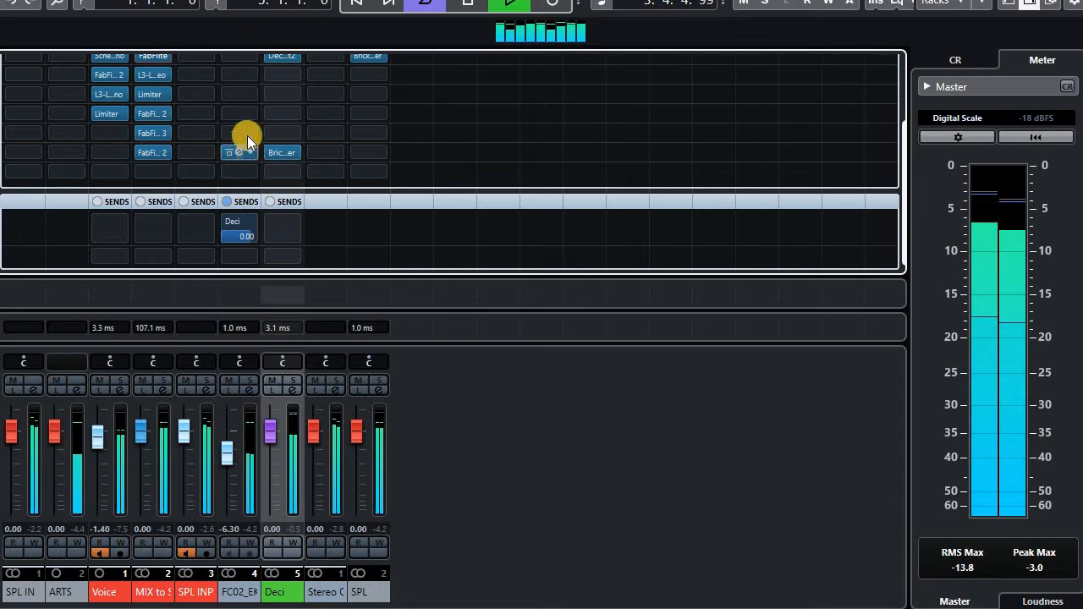
click(249, 390)
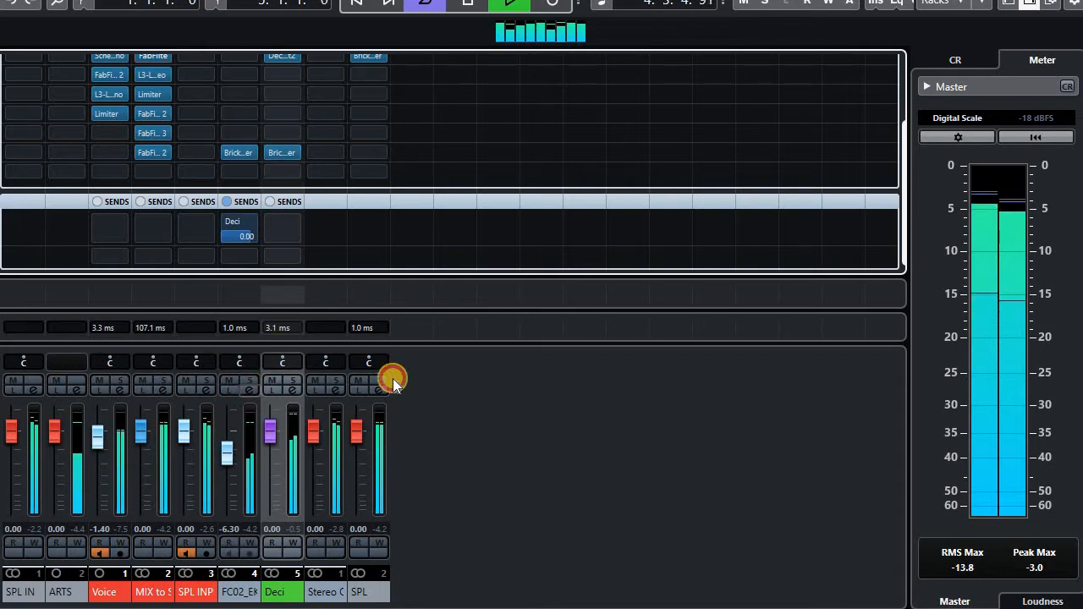
drag(220, 460, 198, 274)
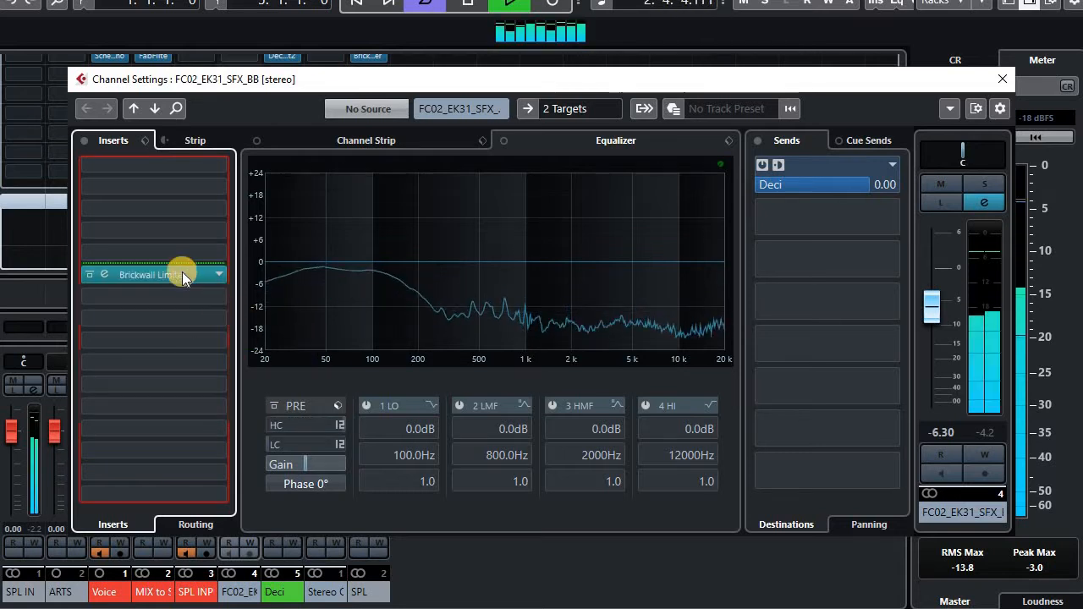
click(1002, 80)
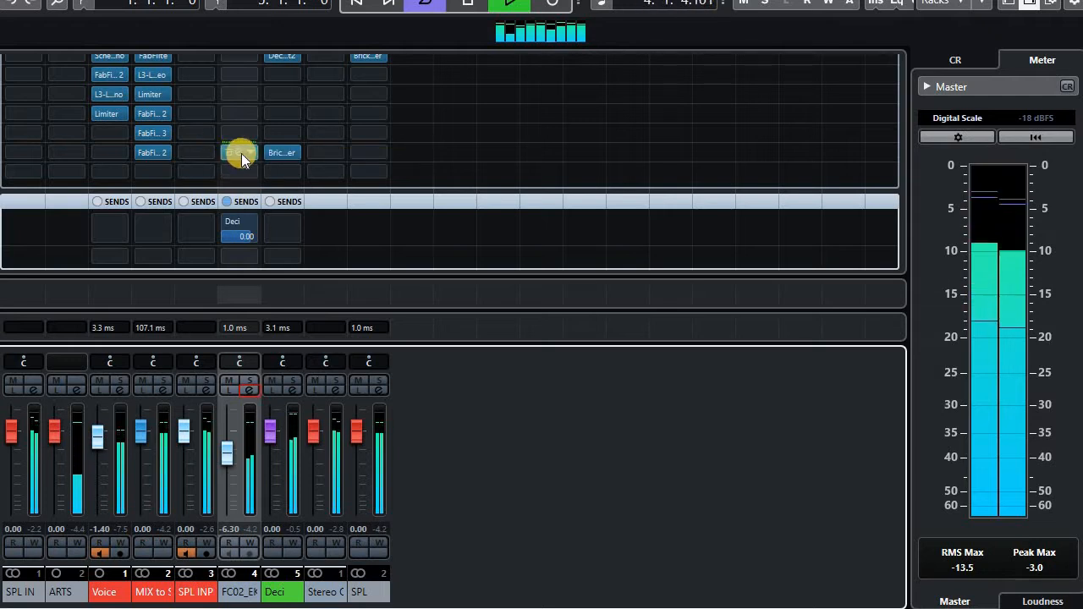
Move the drum channel's Brickwall Limiter from the sixth to the eighth insert slot and mute the Deci channel
drag(240, 152, 238, 190)
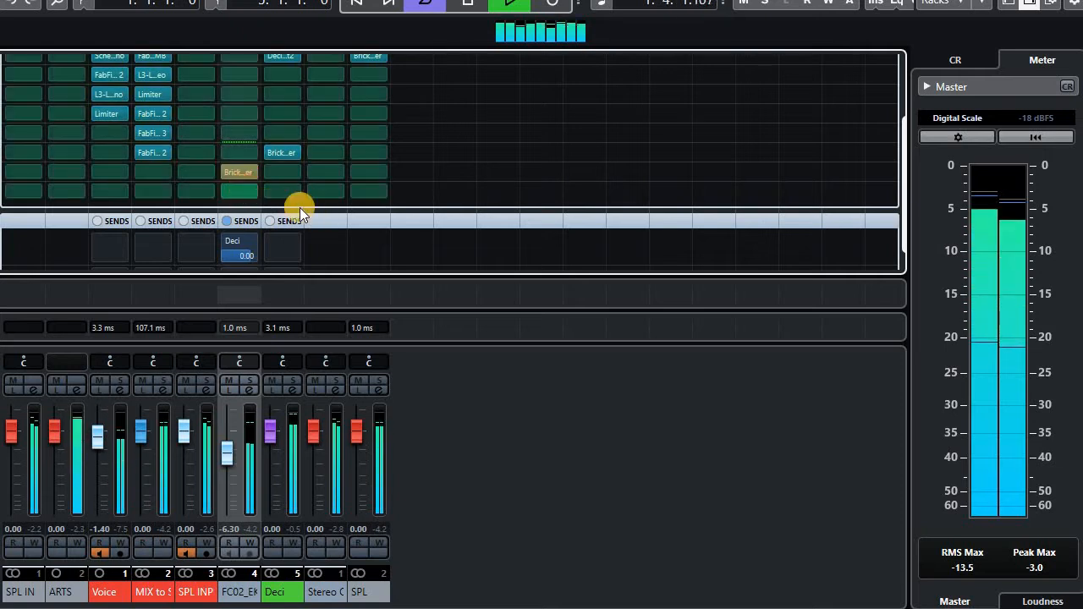
drag(300, 207, 285, 199)
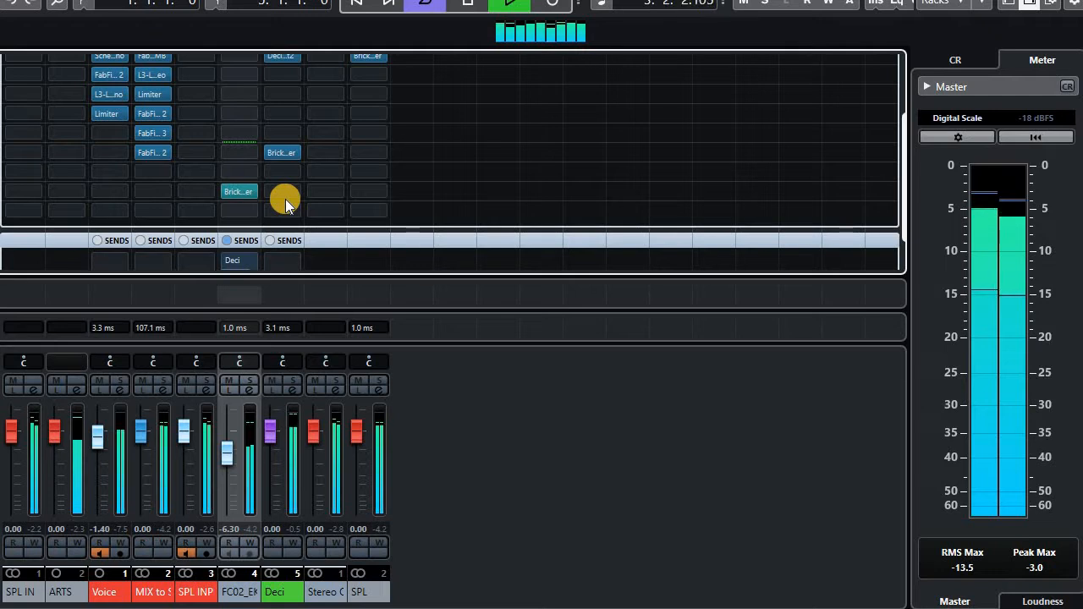
click(272, 381)
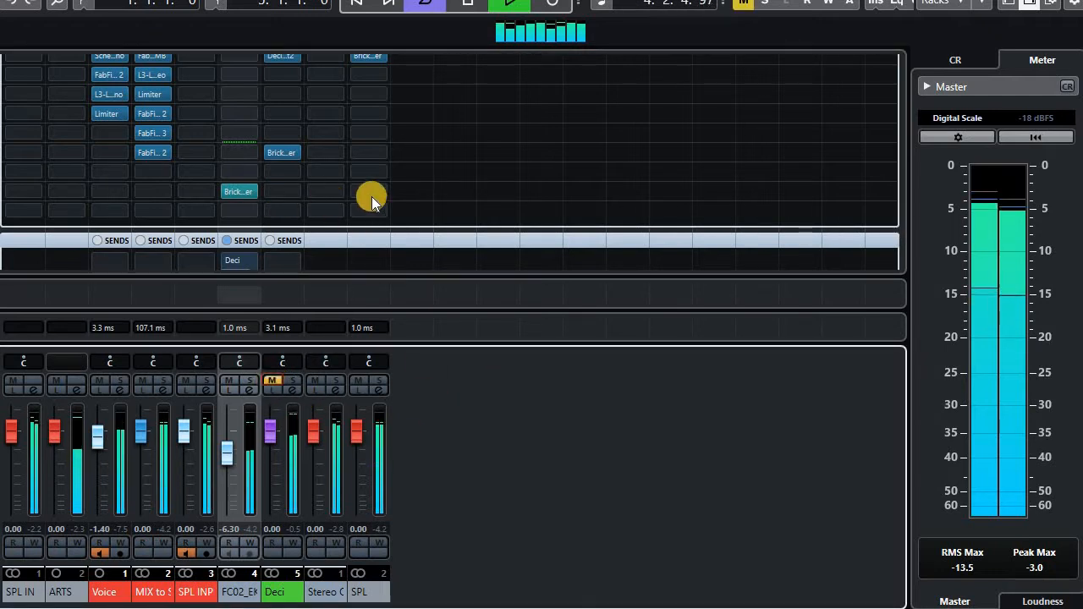
Insert Submarine Stereo in the drum channel's sixth insert slot and turn its Mix fully wet
click(248, 151)
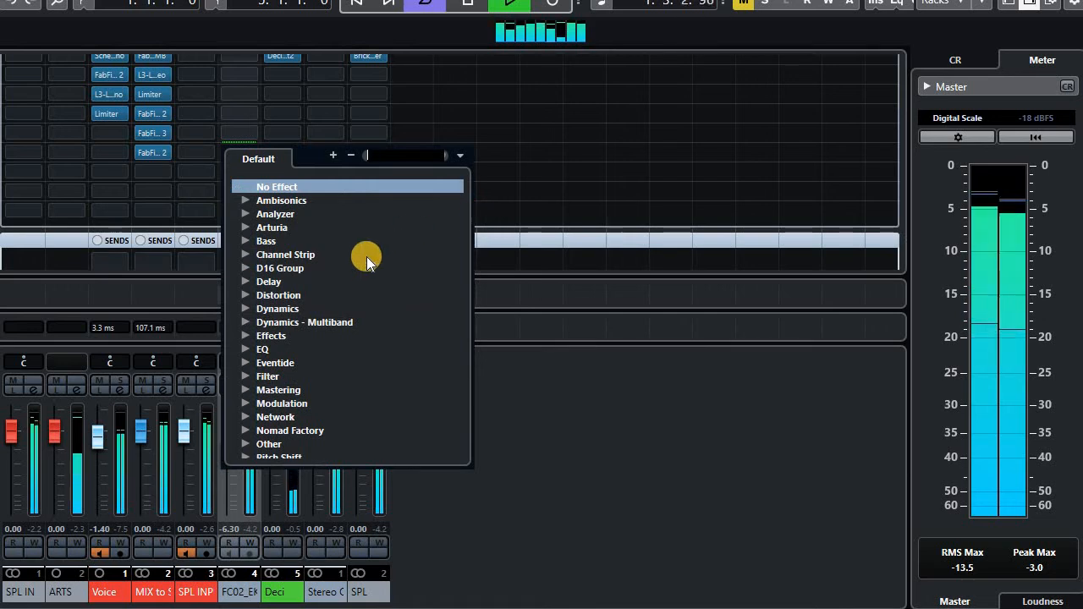
text(sub)
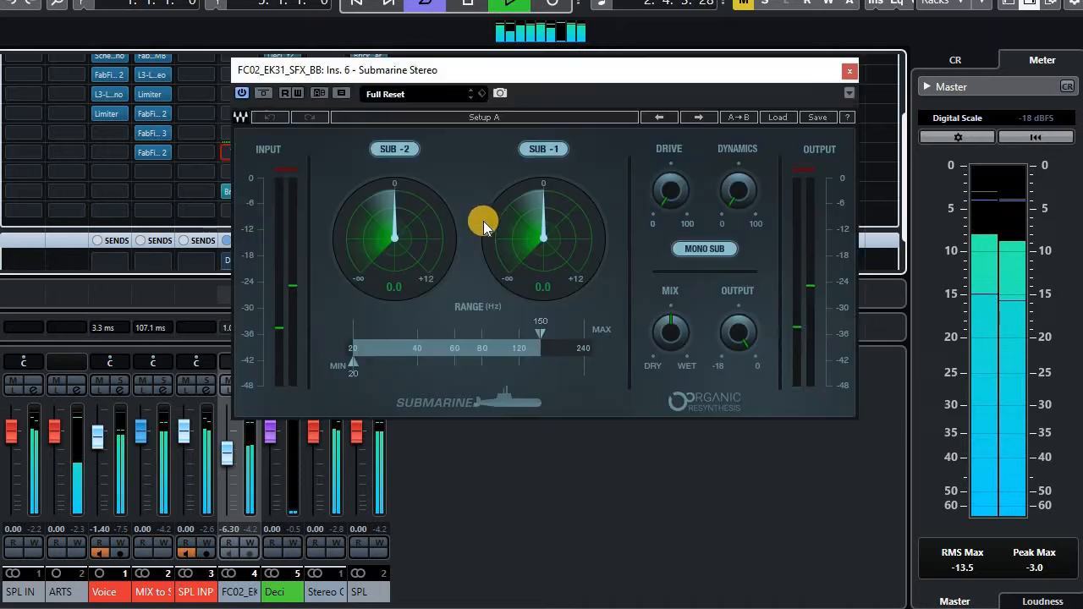
click(548, 150)
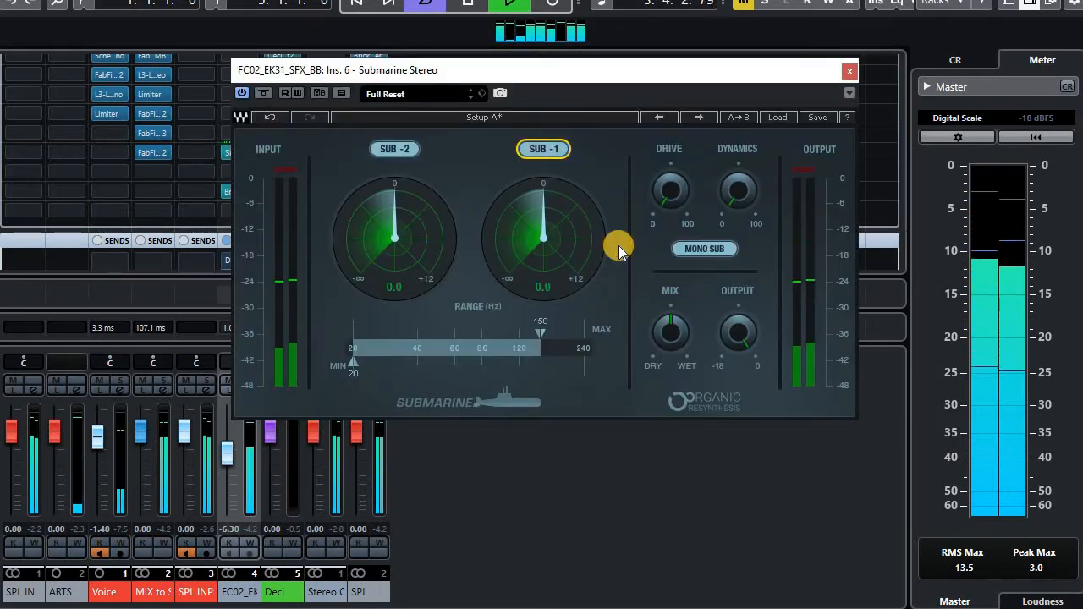
drag(680, 342, 745, 74)
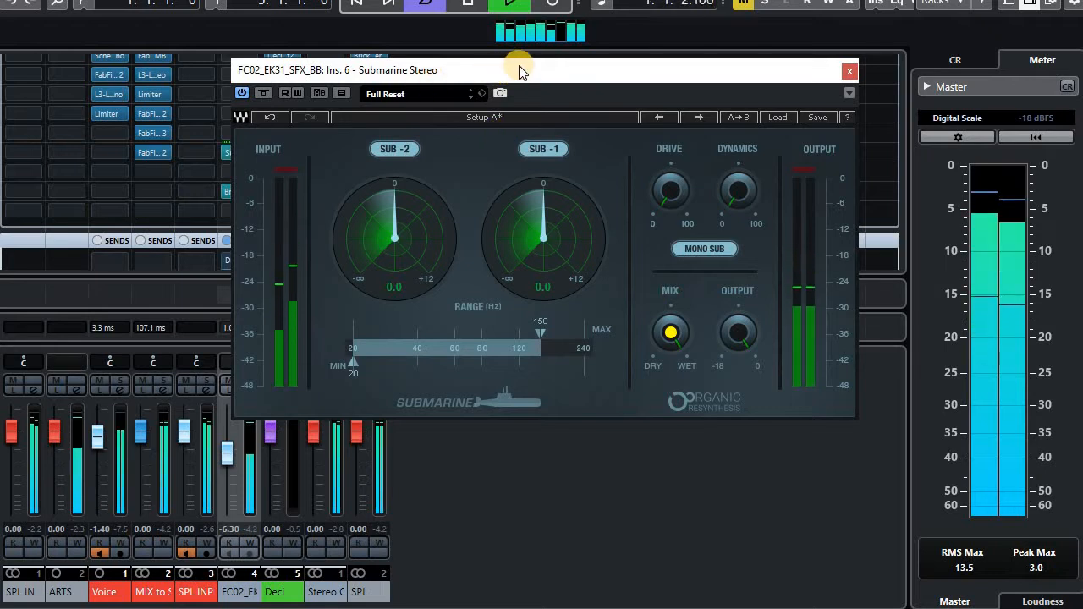
drag(520, 70, 648, 68)
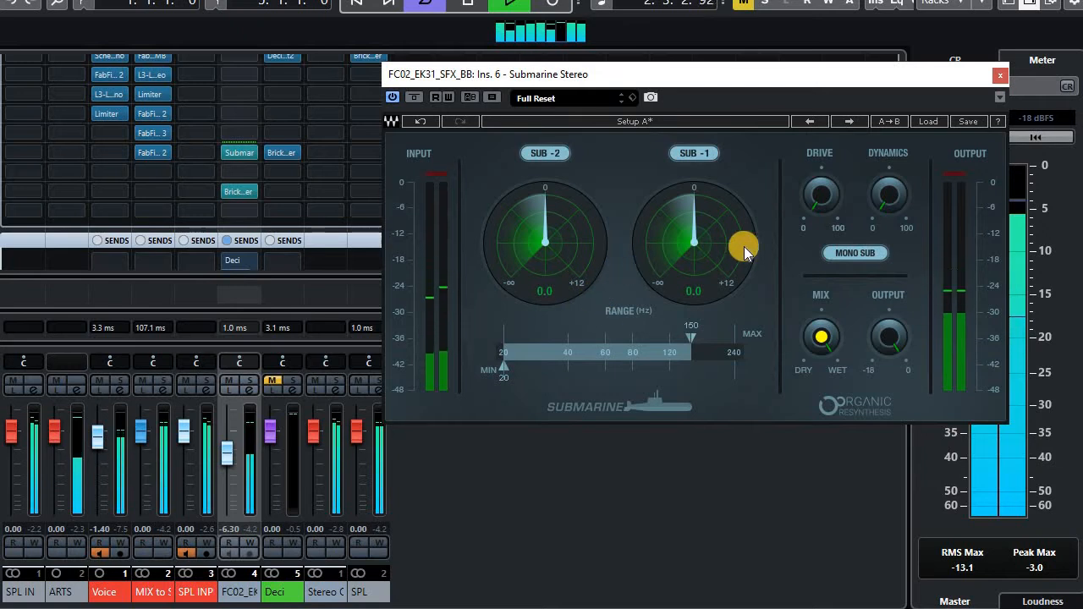
Set Submarine's SUB -1 level to 3.5, SUB -2 level to 2.3 and minimum range to 35 Hz
mouse_move(682, 249)
mouse_down()
mouse_move(700, 211)
mouse_move(690, 253)
mouse_up()
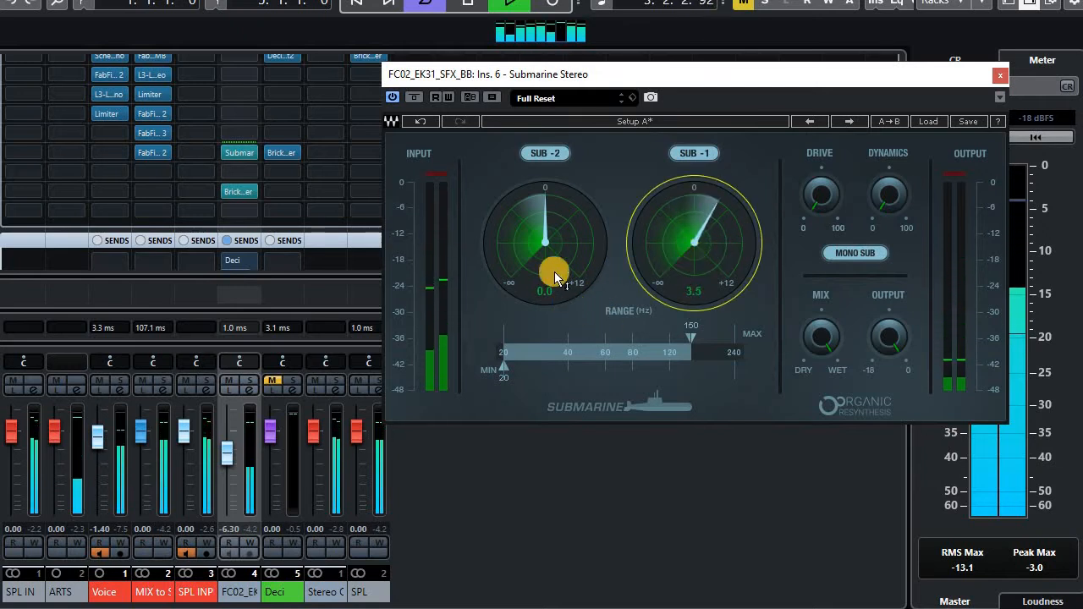
drag(554, 272, 556, 222)
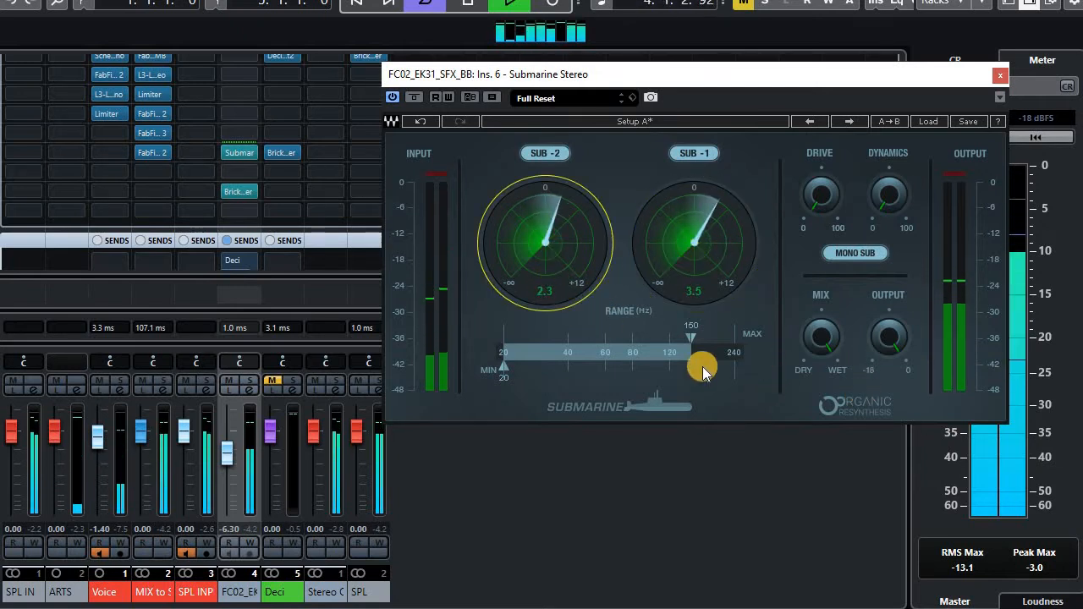
mouse_move(513, 369)
mouse_down()
mouse_move(588, 355)
mouse_move(552, 370)
mouse_up()
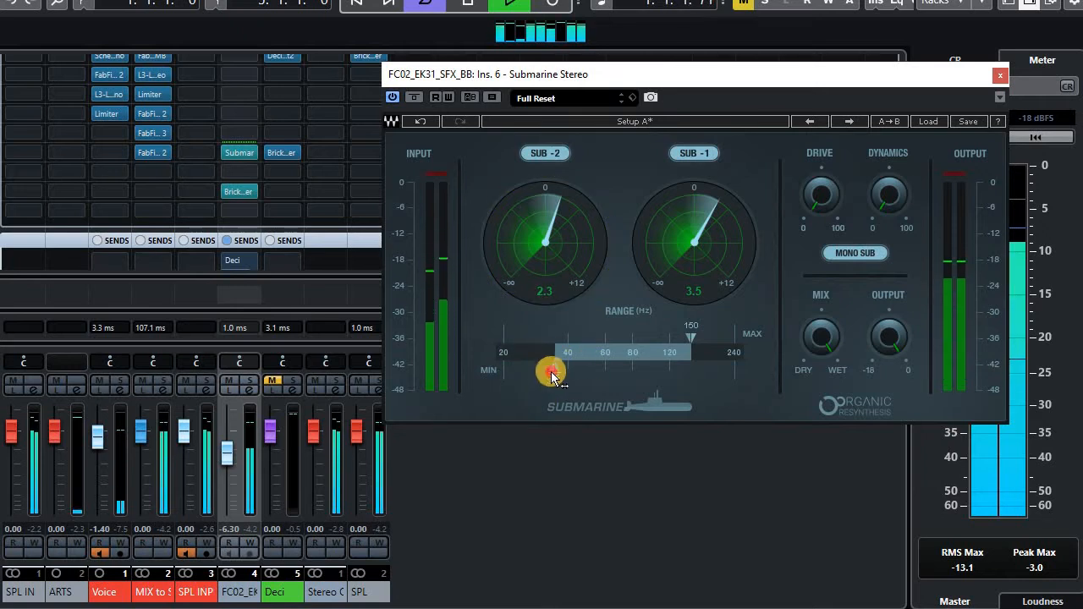
Set the drum channel's fader level to 2.00
double_click(238, 529)
text(2)
key(Return)
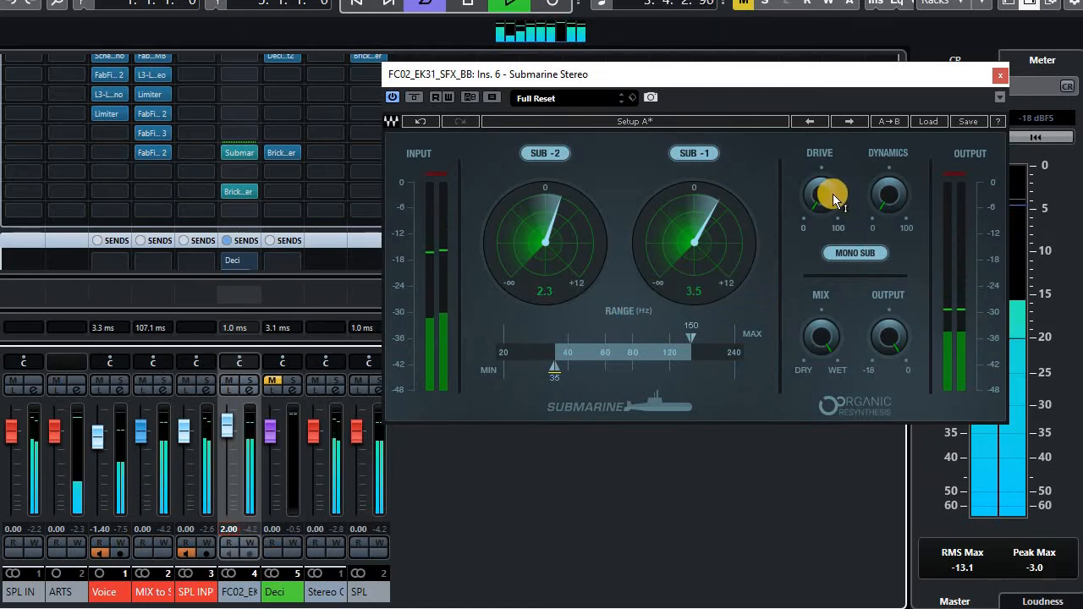
mouse_move(833, 194)
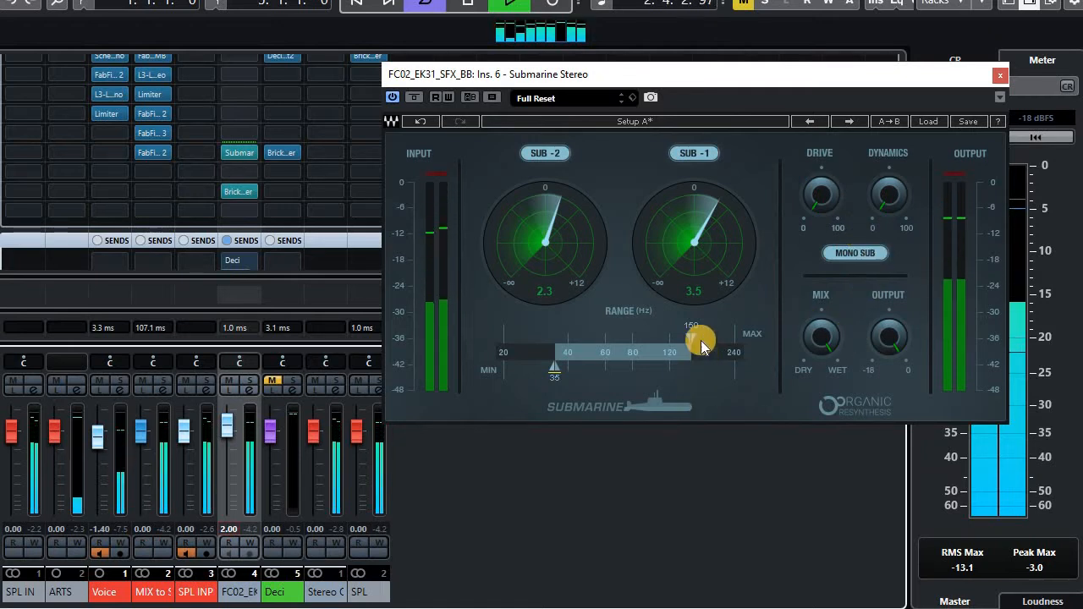
Narrow Submarine's frequency range to a minimum of 48 Hz and a maximum of 127 Hz
drag(700, 340, 649, 330)
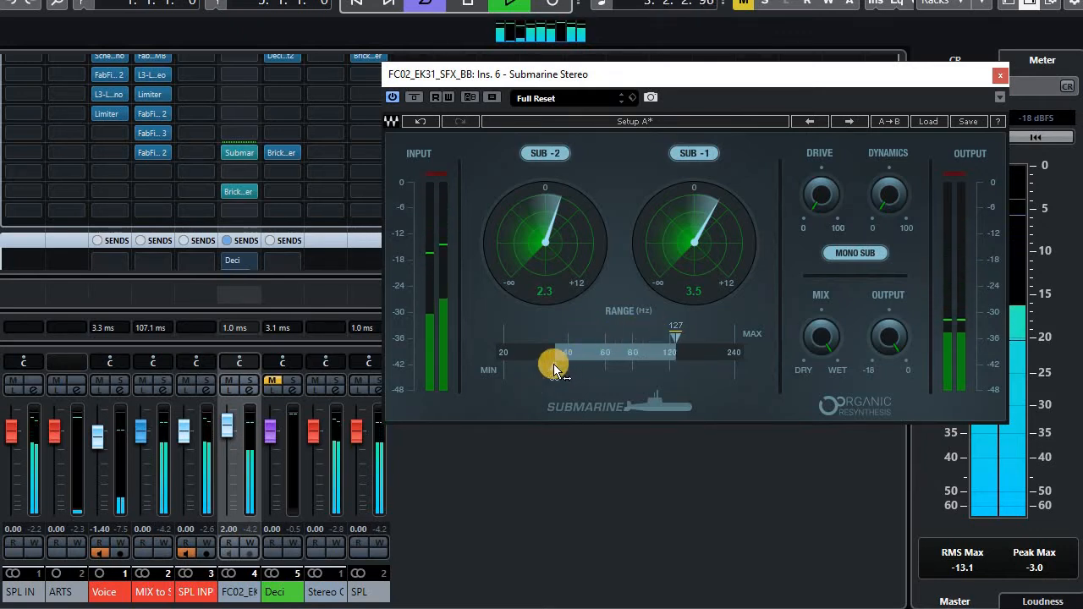
drag(554, 364, 611, 374)
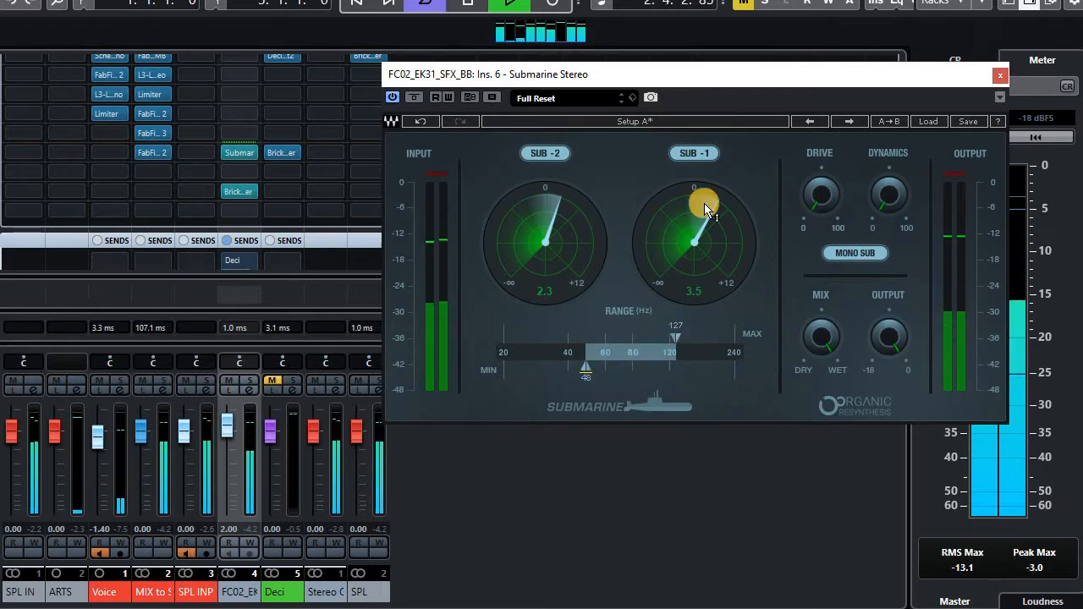
Switch off Submarine's SUB -2 generator, keep SUB -1 active and set the SUB -1 level to 1.4
click(704, 153)
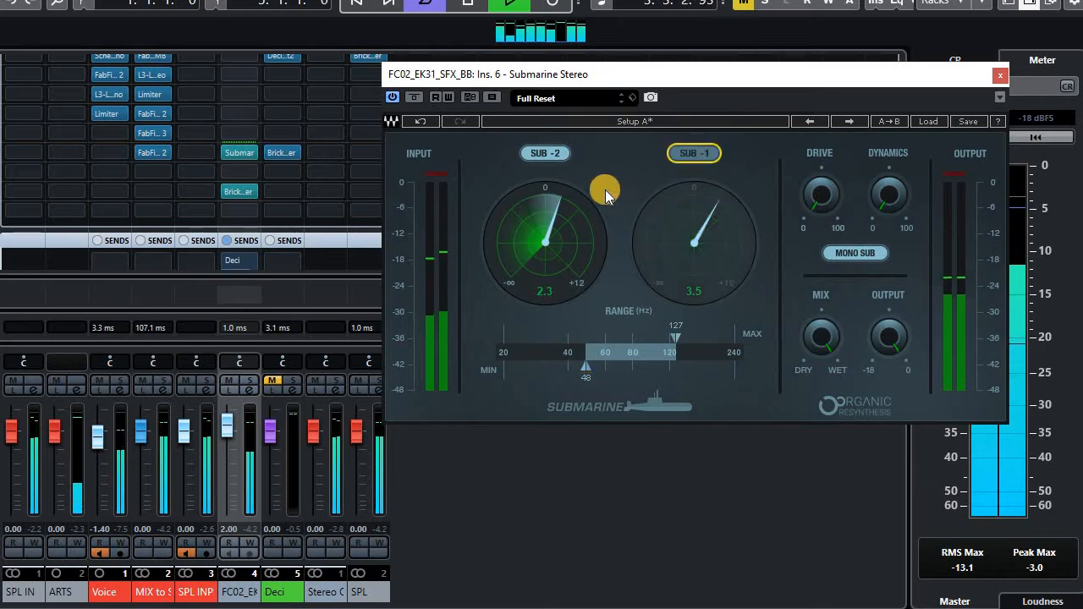
click(589, 149)
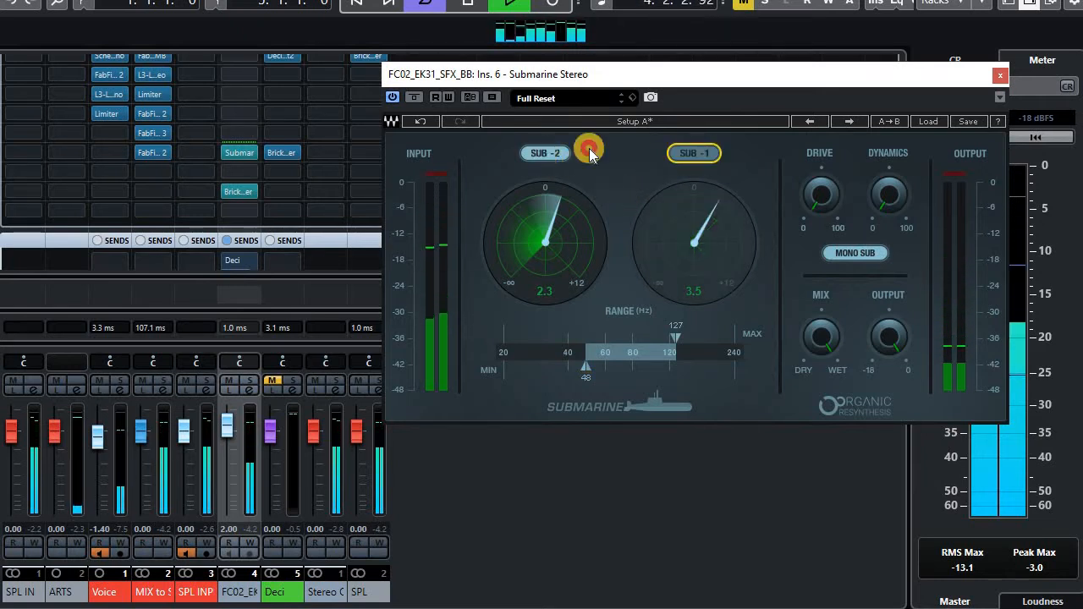
click(696, 155)
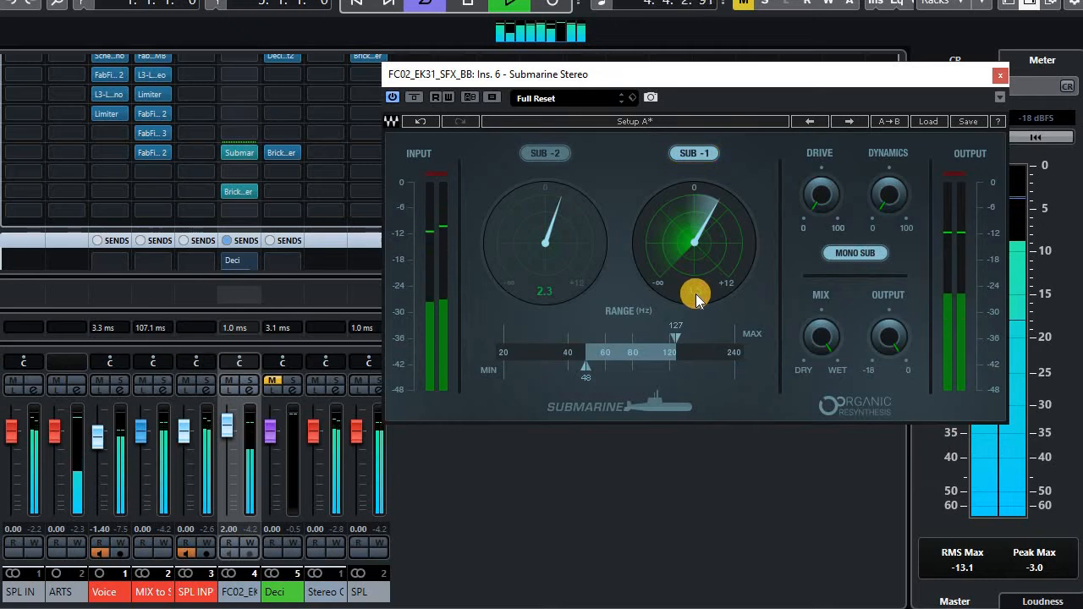
drag(695, 294, 697, 246)
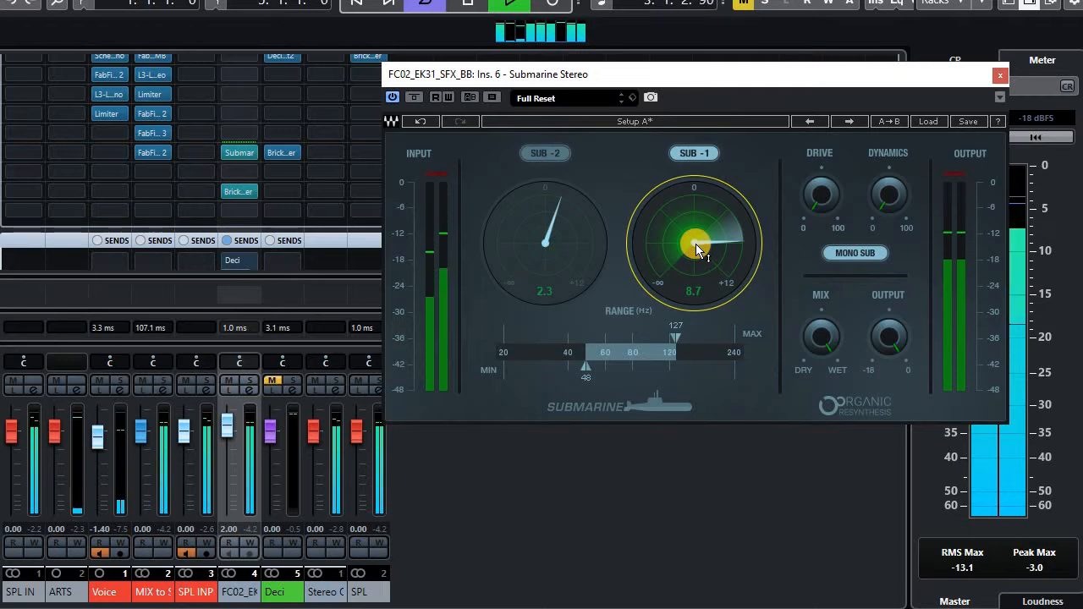
drag(696, 244, 675, 479)
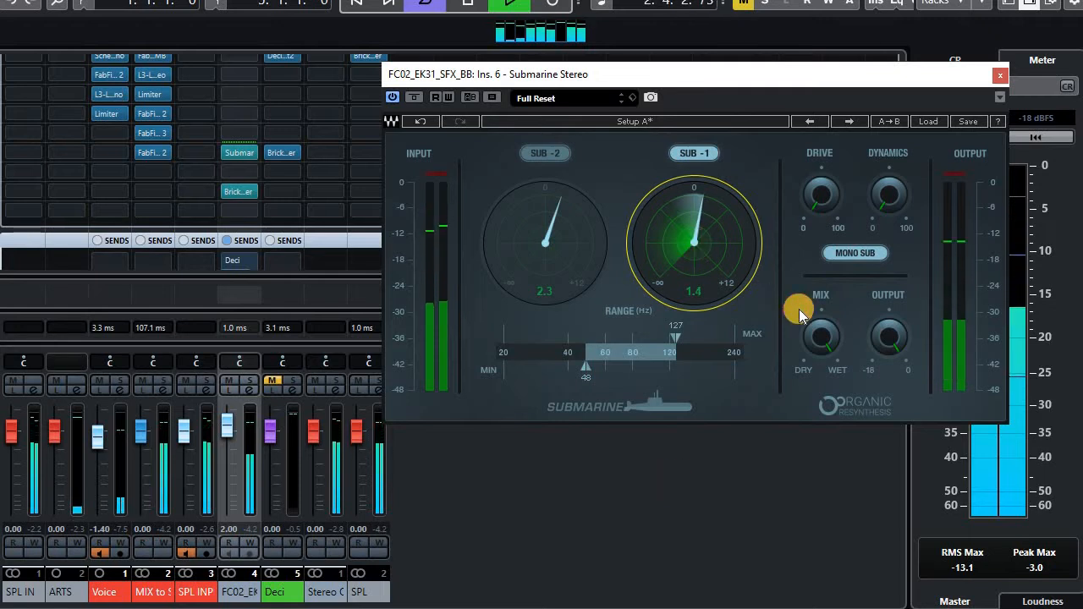
Audition Submarine's Mix fully dry and return it to fully wet
drag(824, 332, 500, 453)
click(506, 352)
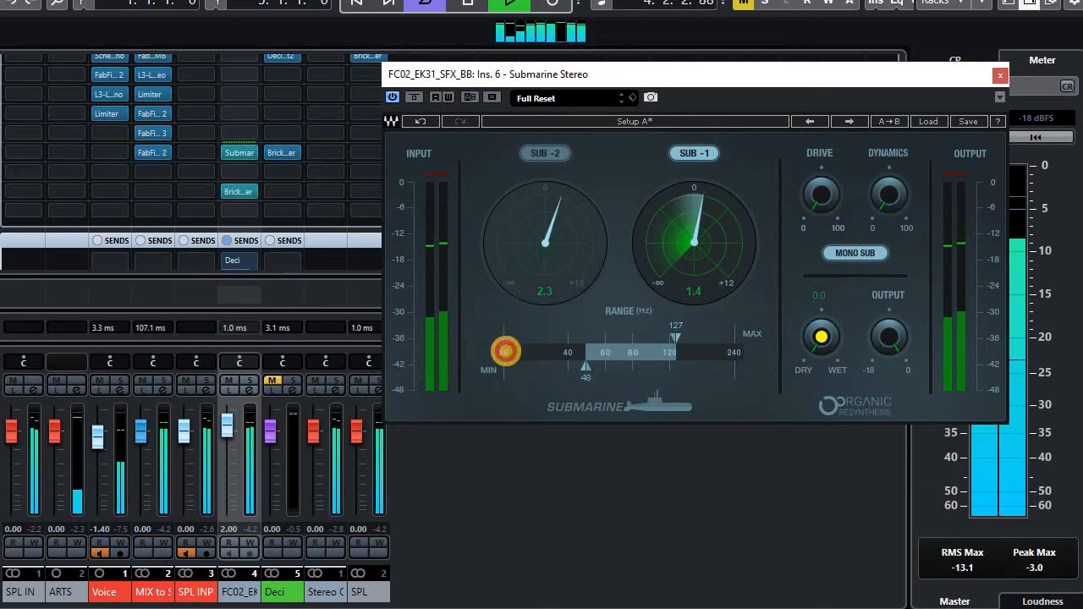
mouse_move(502, 350)
mouse_down()
mouse_move(484, 37)
mouse_move(519, 203)
mouse_move(826, 332)
mouse_up()
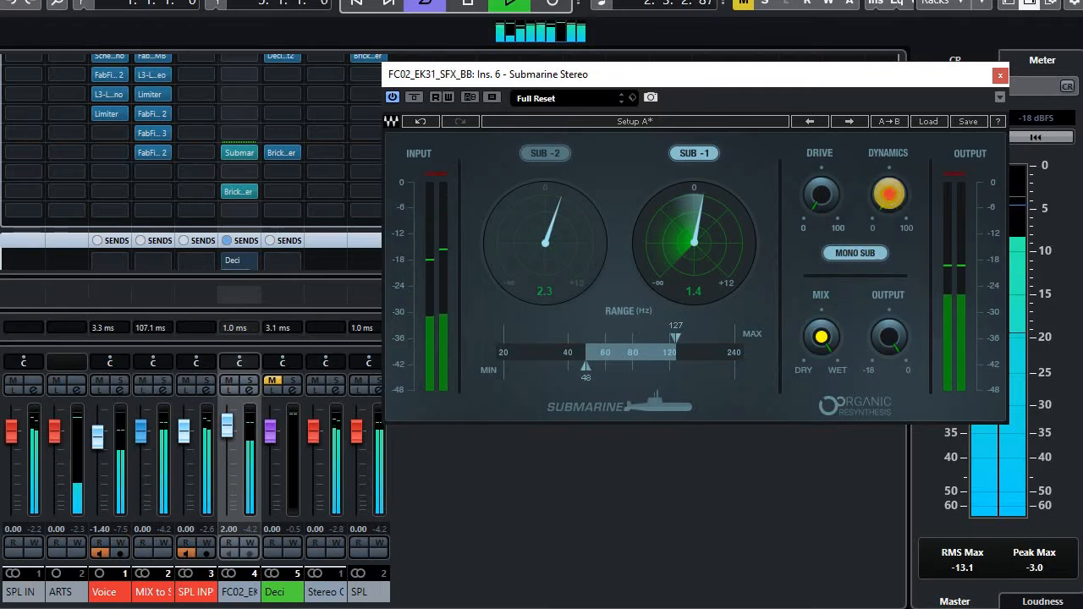
Set Submarine's Dynamics to 58.3 and add a little Drive, keeping the sub in mono after trying stereo
drag(890, 193, 621, 168)
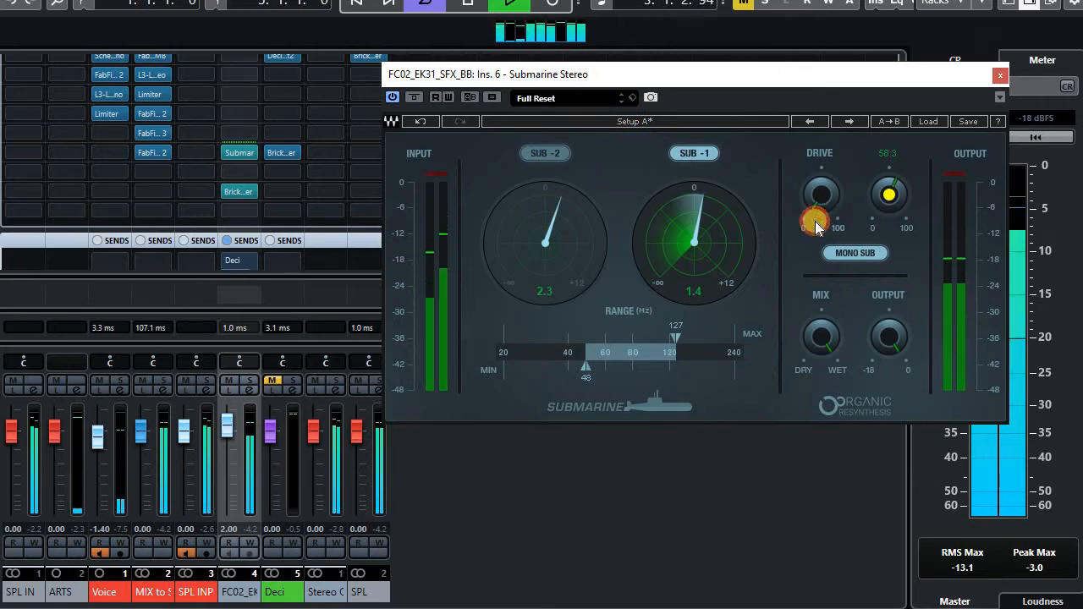
drag(821, 198, 834, 138)
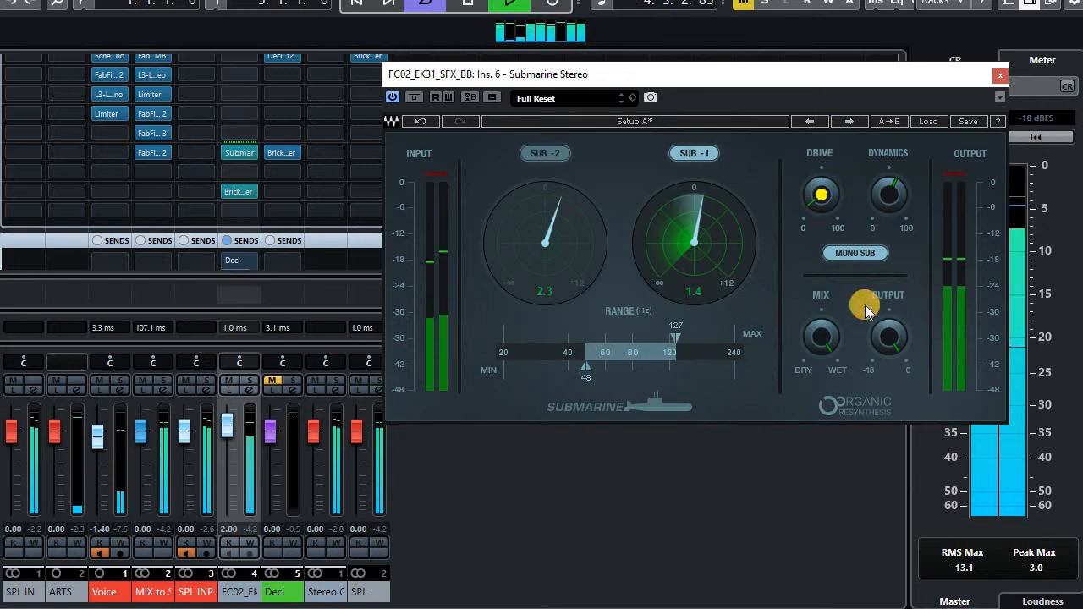
click(862, 256)
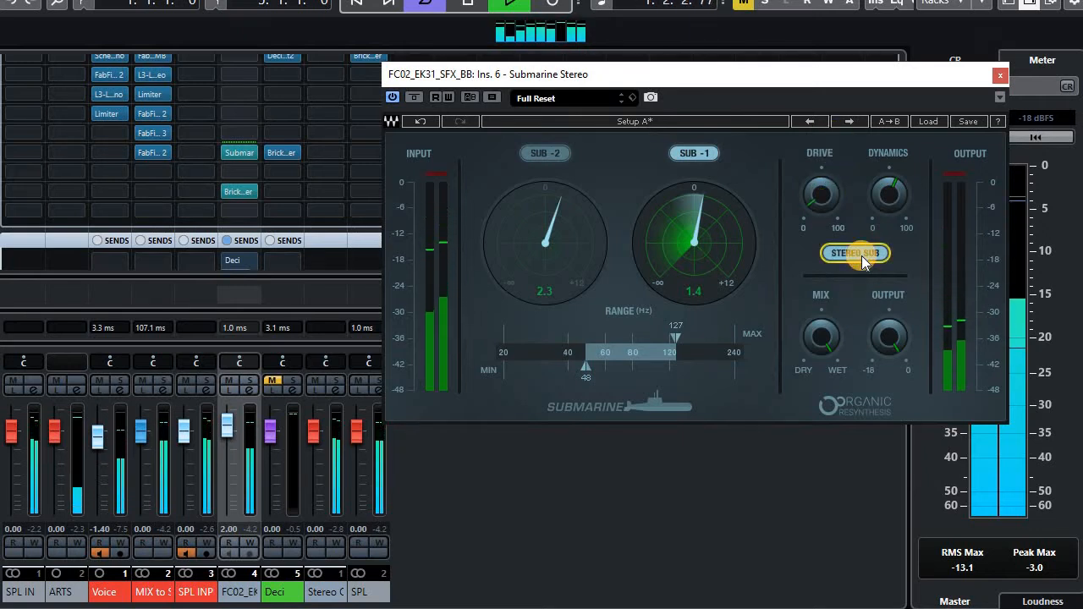
click(862, 255)
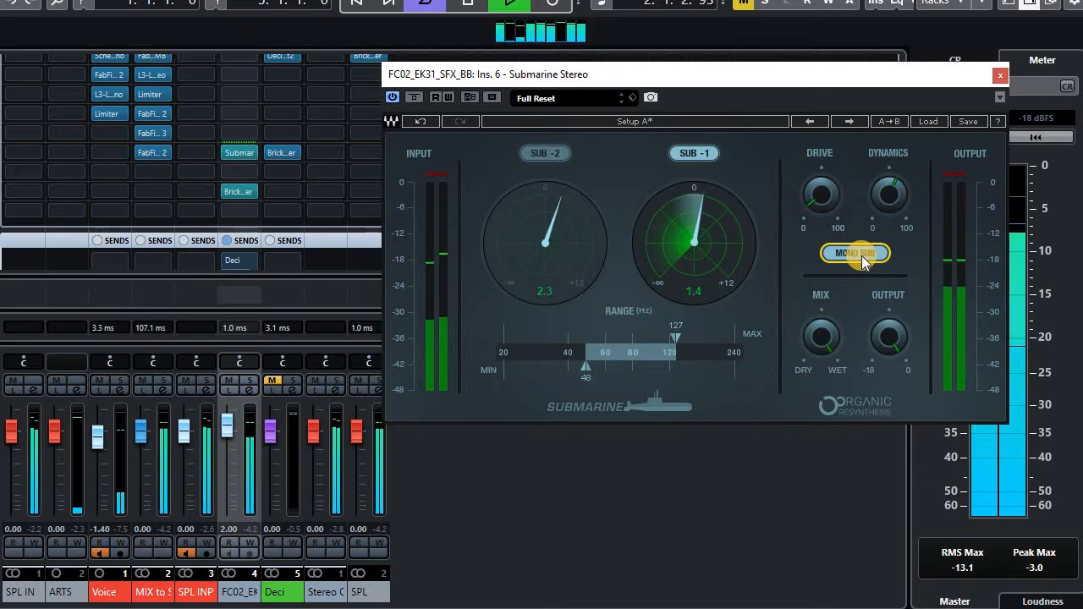
Set Submarine's Mix to 22.1 and raise its Drive slightly, comparing the result with the plug-in bypassed
click(818, 358)
drag(817, 358, 538, 313)
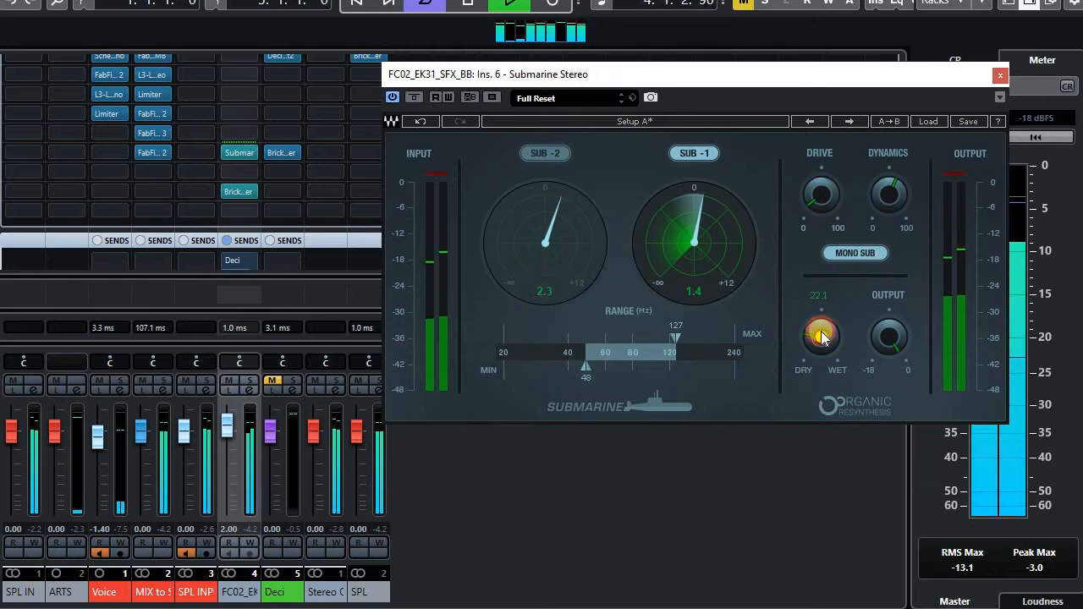
drag(818, 191, 822, 174)
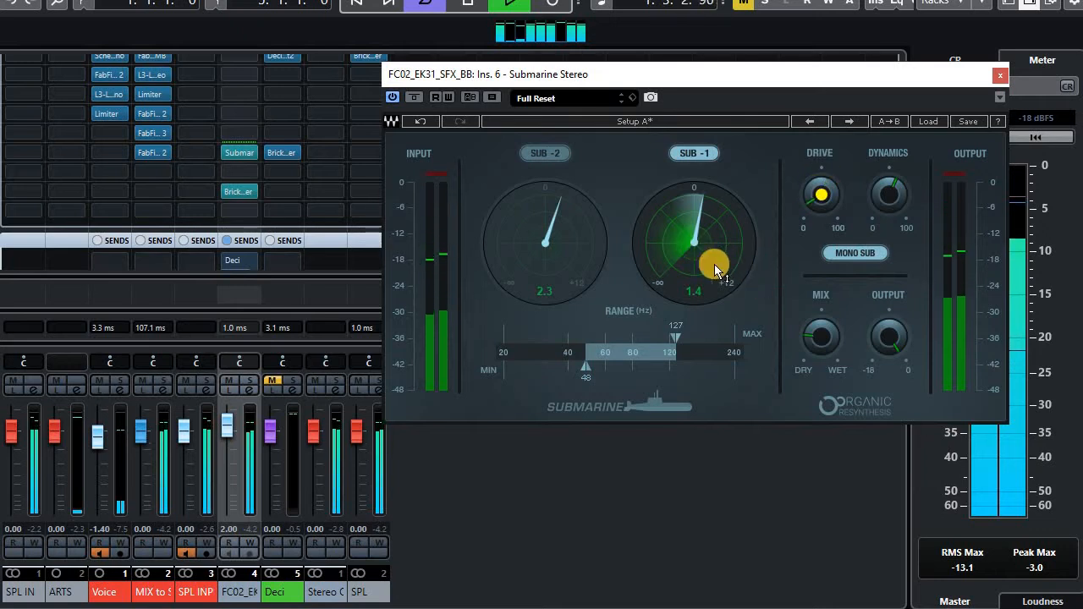
click(414, 97)
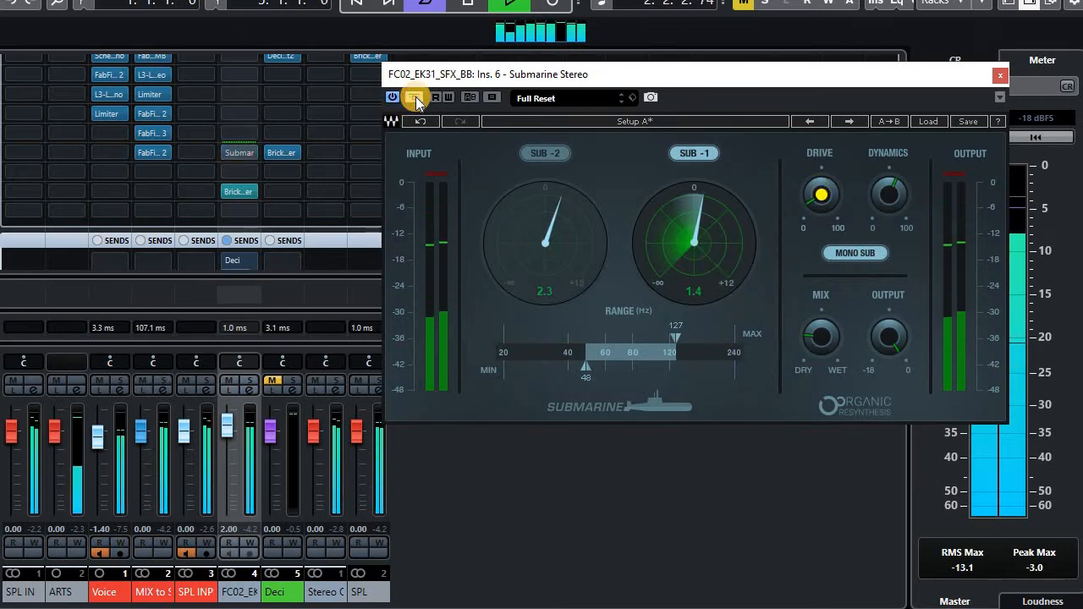
click(415, 97)
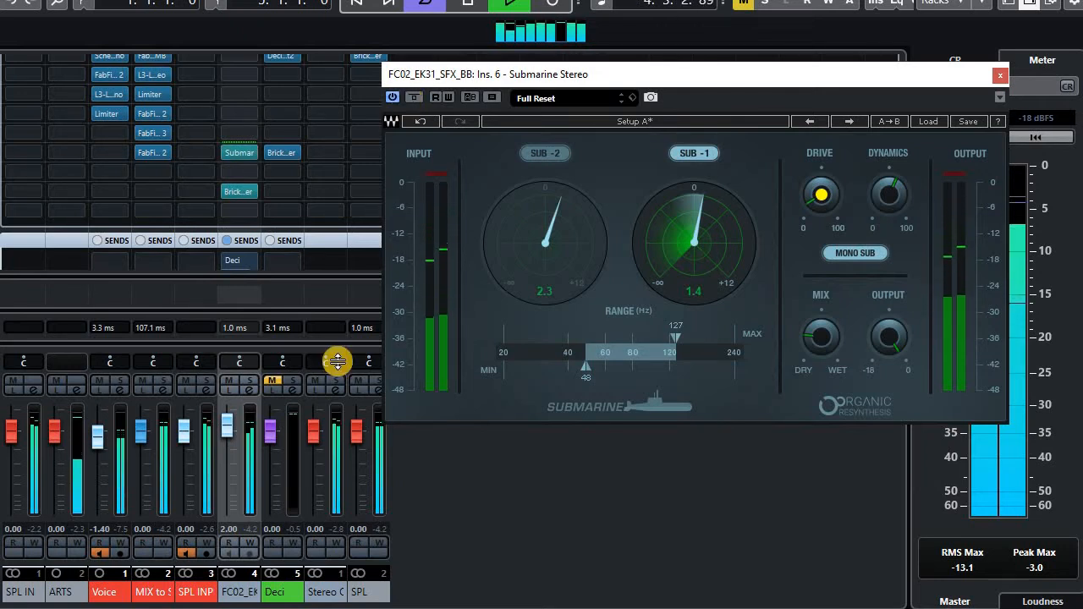
Unmute the Deci channel and set the drum channel's fader level to -6.30
click(272, 381)
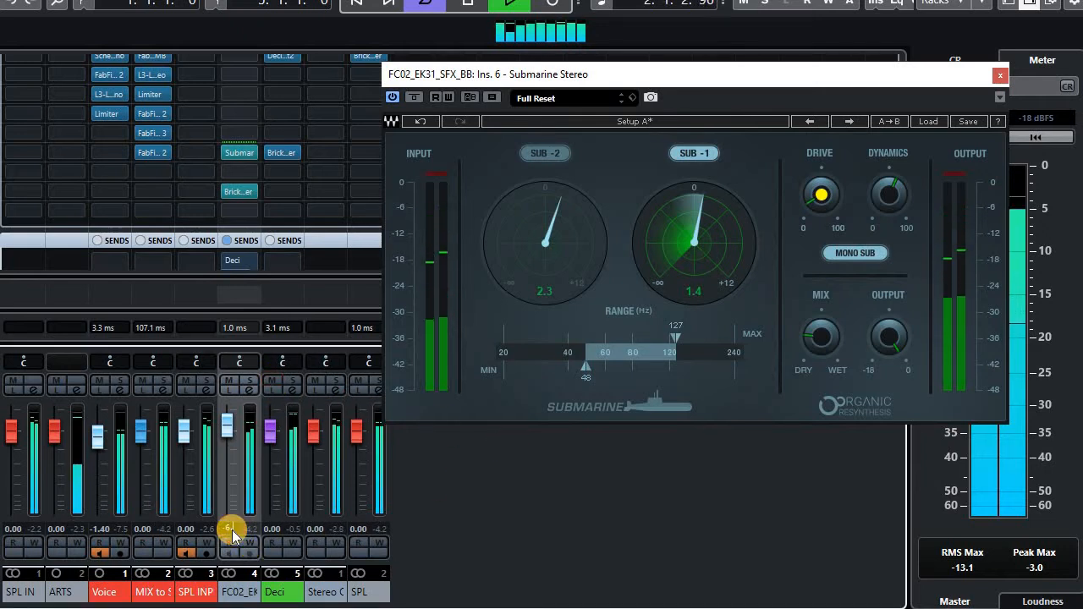
key(Return)
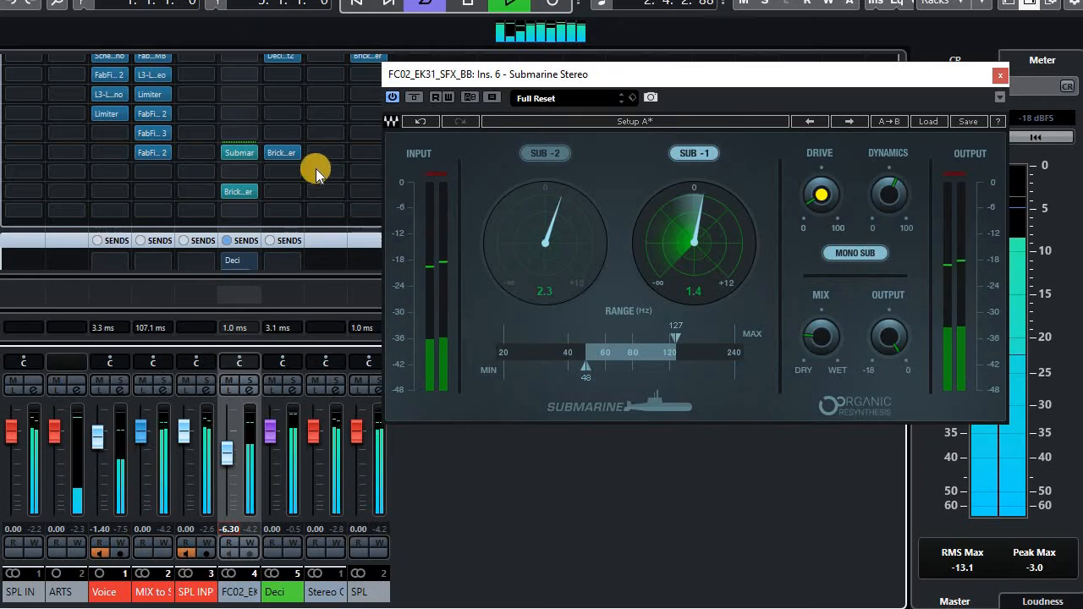
Compare the parallel mix with Submarine bypassed and active, and close the plug-in window
click(225, 153)
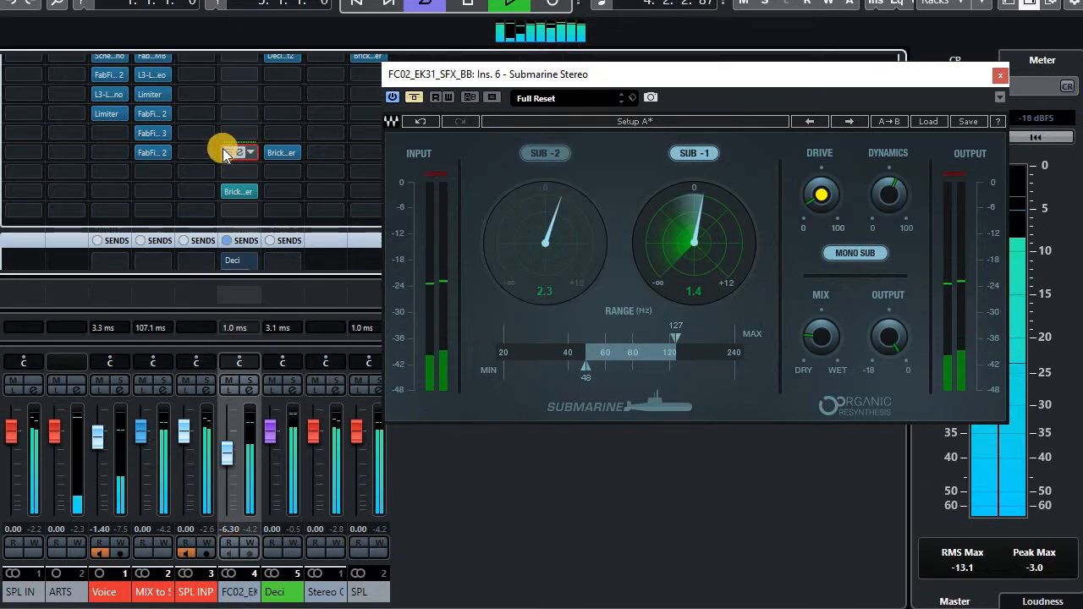
click(223, 150)
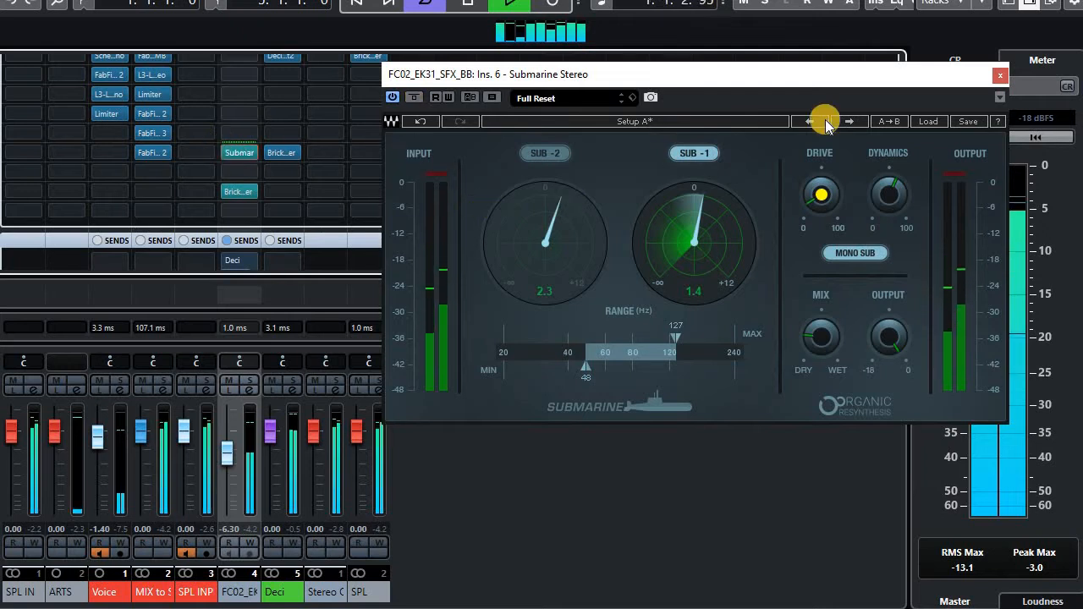
click(999, 75)
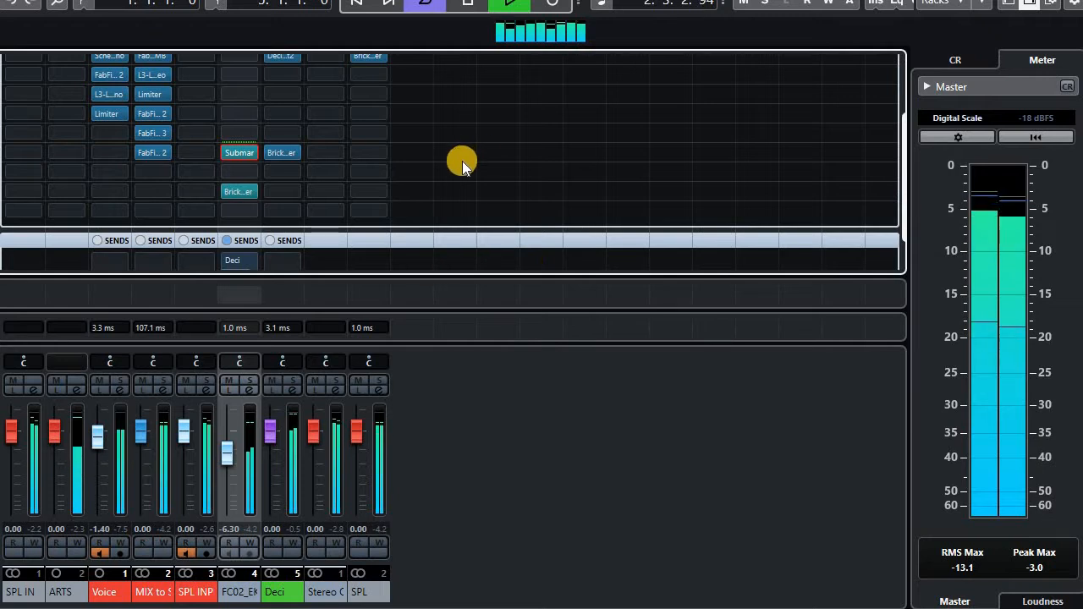
Move the Deci channel's Decimort2 to the second insert slot and insert EQuilibrium in the first slot
scroll(462, 161, up, 3)
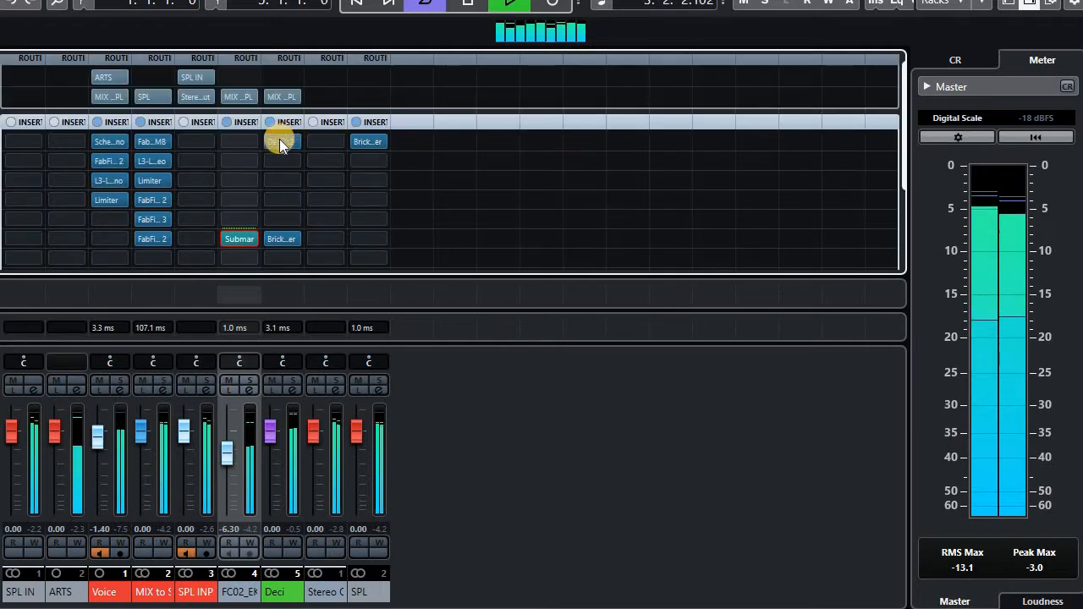
drag(279, 141, 283, 160)
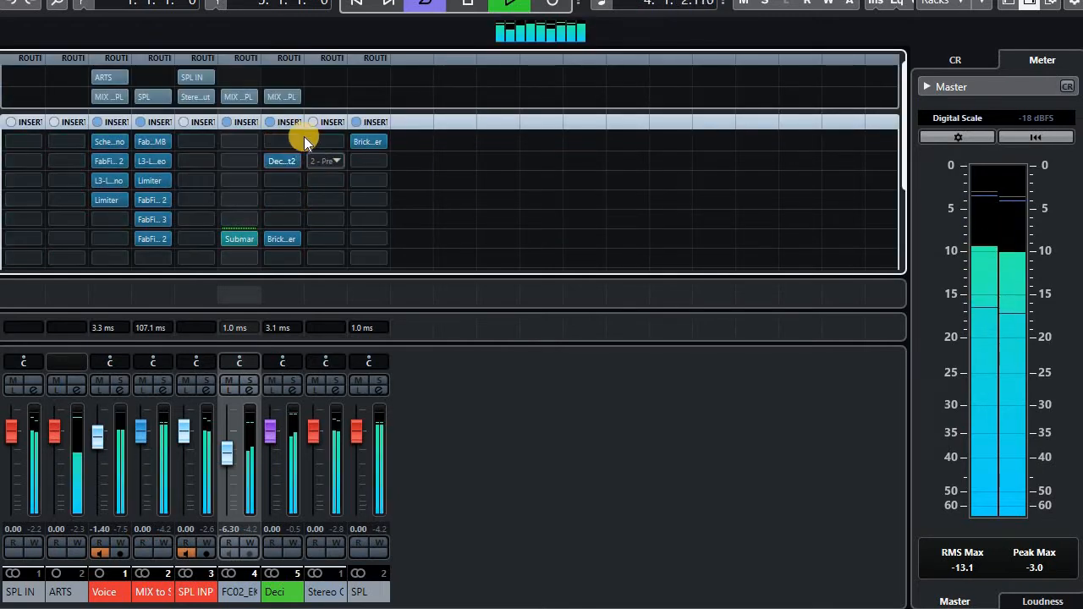
click(296, 139)
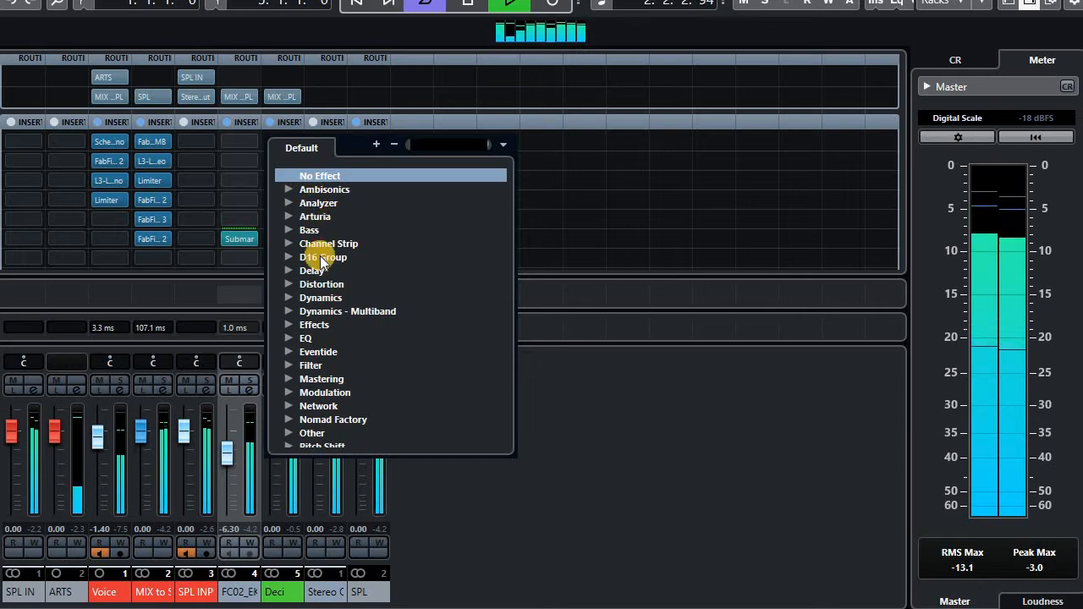
click(368, 322)
scroll(441, 285, down, 8)
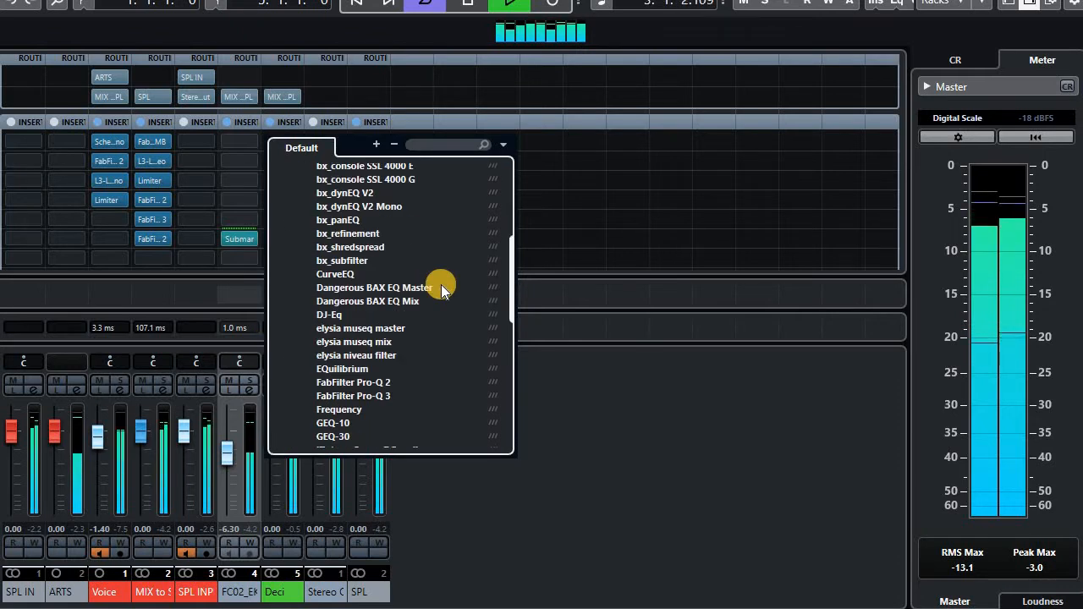
scroll(421, 307, up, 2)
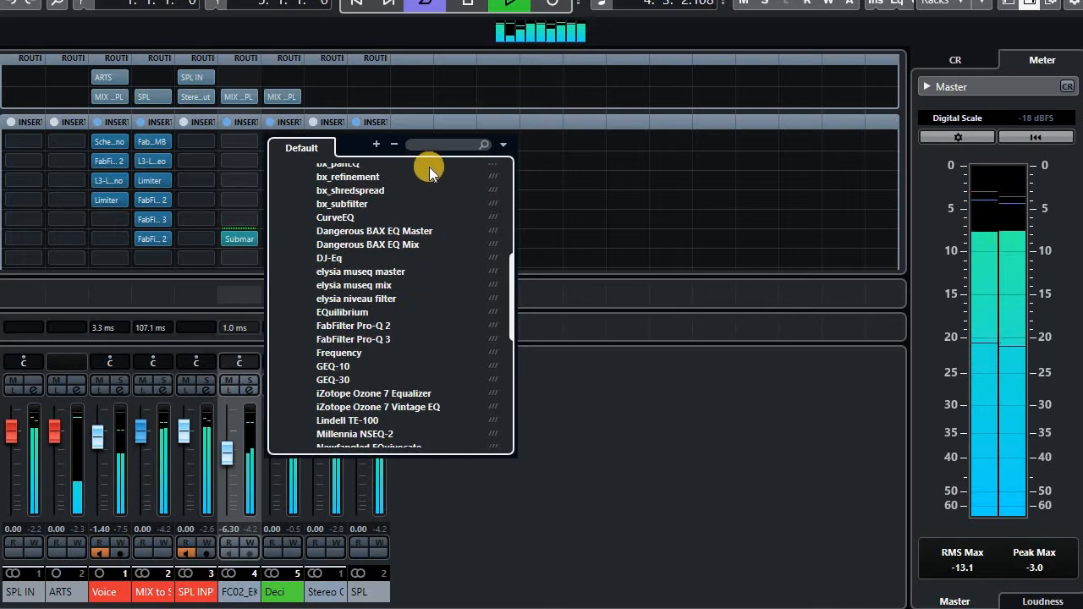
click(425, 145)
text(eq)
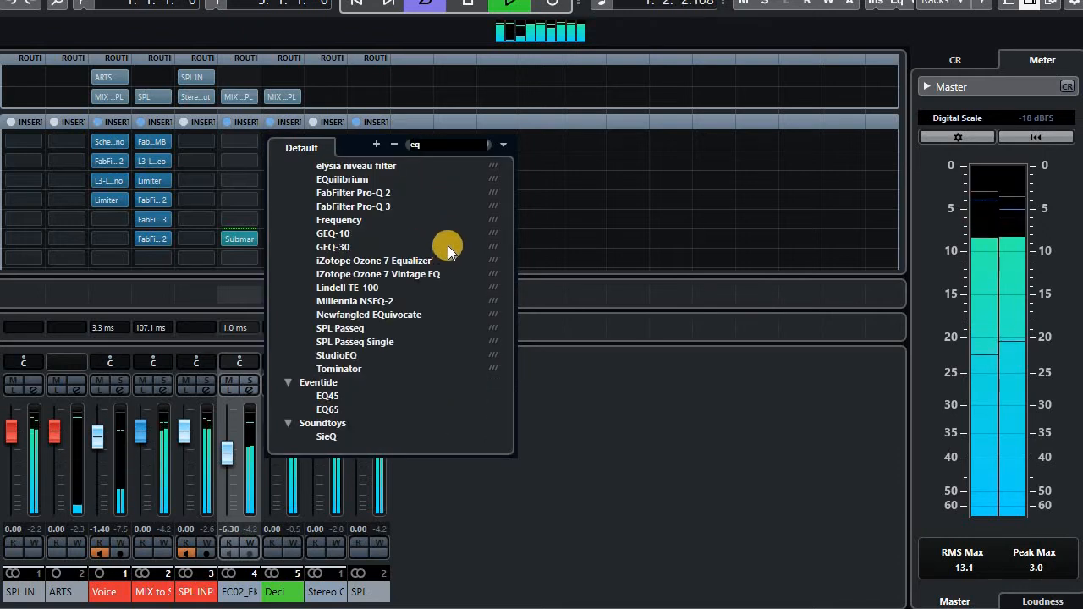
click(355, 178)
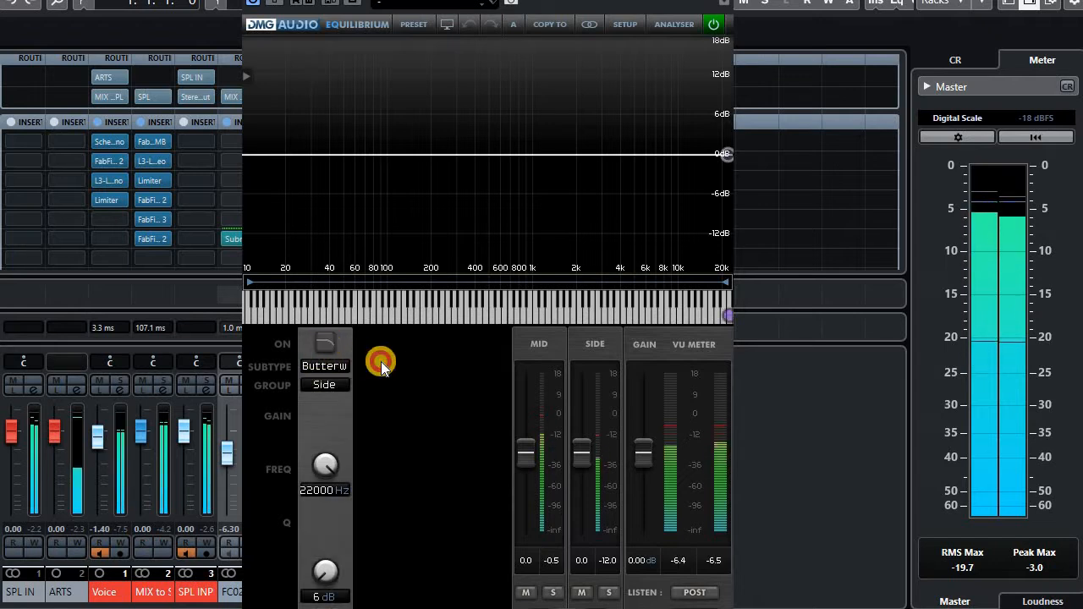
Enable EQuilibrium's filter band and set its group to Stereo
click(326, 344)
click(325, 385)
click(339, 404)
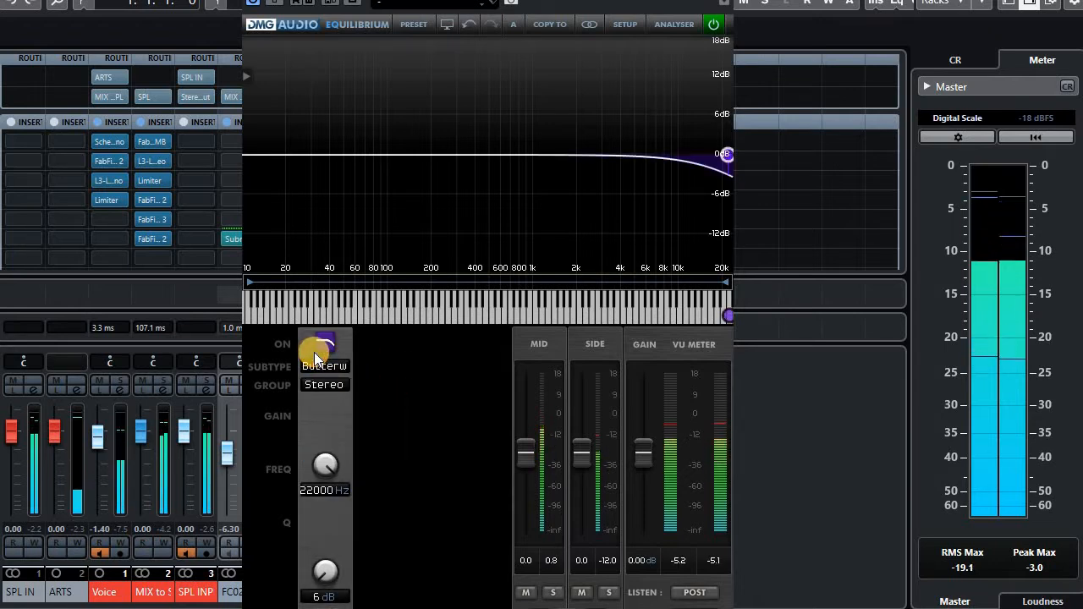
click(324, 349)
click(324, 349)
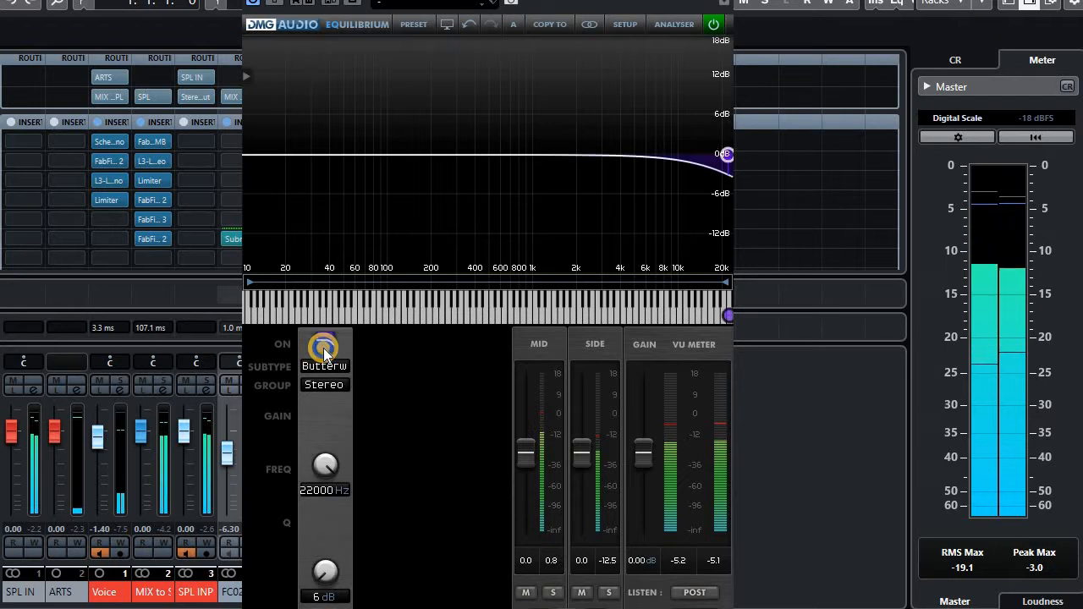
Set the EQuilibrium band's filter type to low-pass Butterworth
right_click(324, 348)
mouse_move(352, 442)
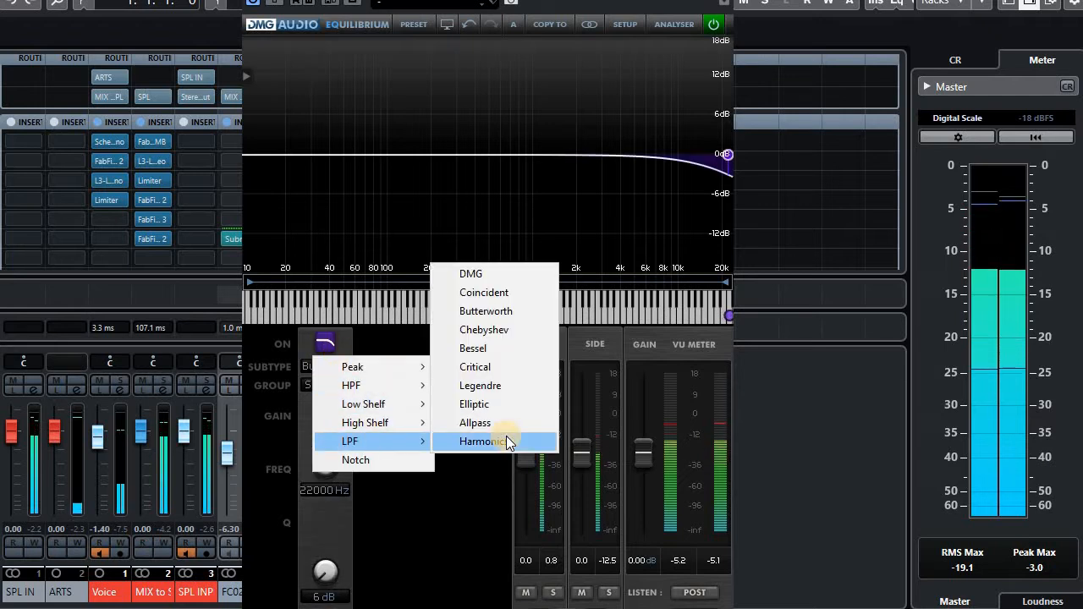
click(507, 317)
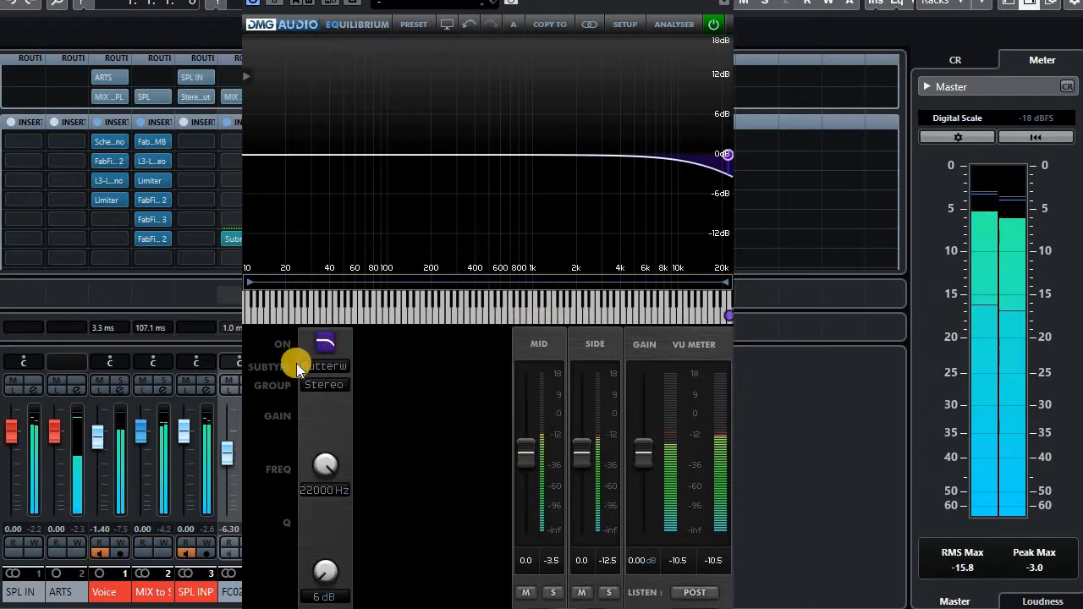
Change the EQuilibrium band's filter type to high-pass Butterworth and switch the band back on
click(326, 365)
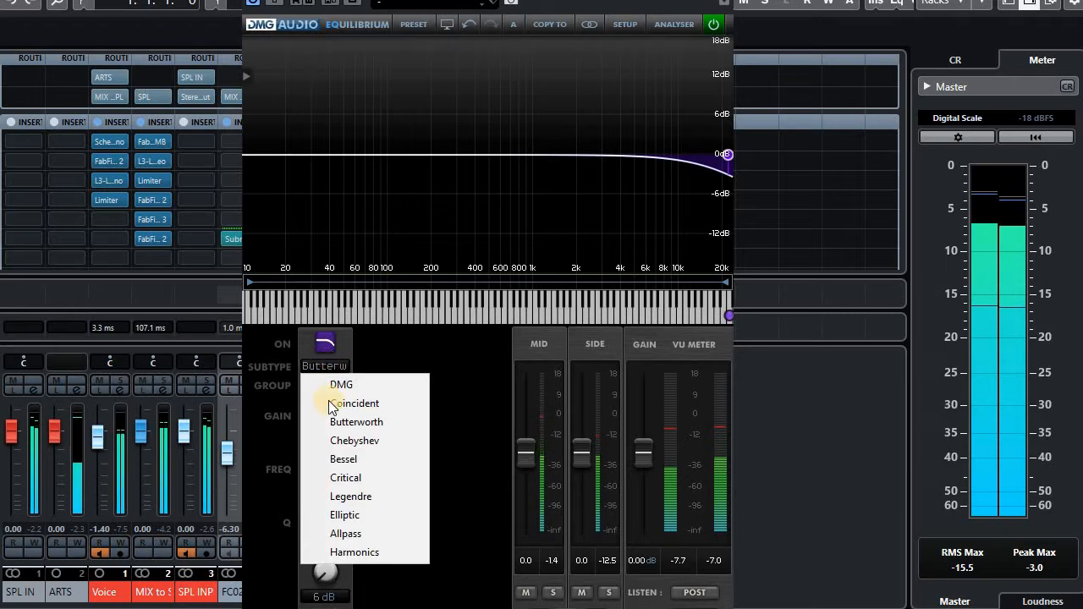
click(322, 346)
right_click(322, 345)
mouse_move(352, 385)
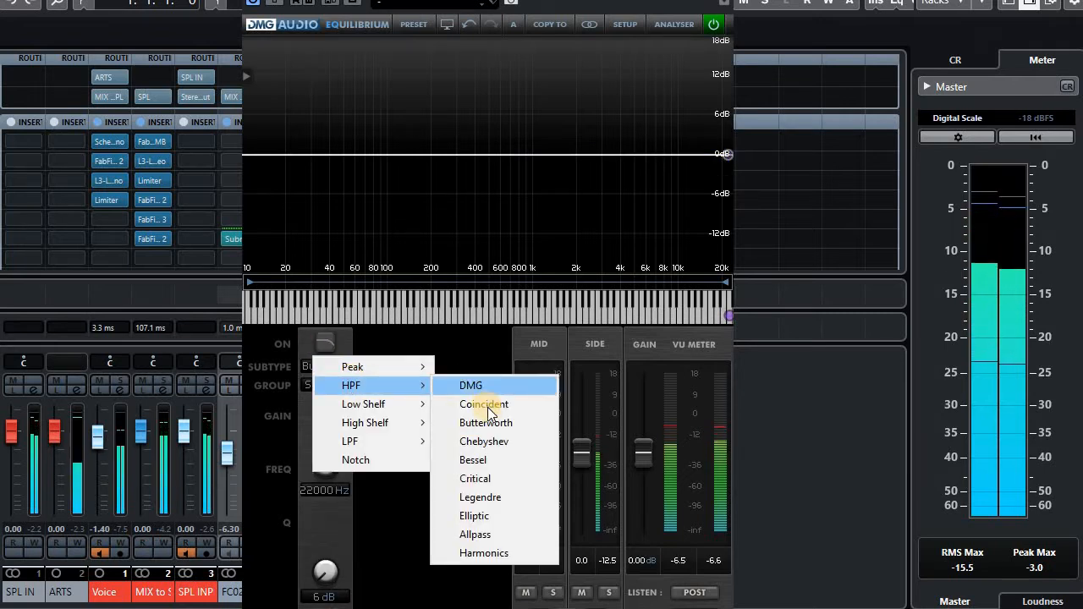
click(491, 423)
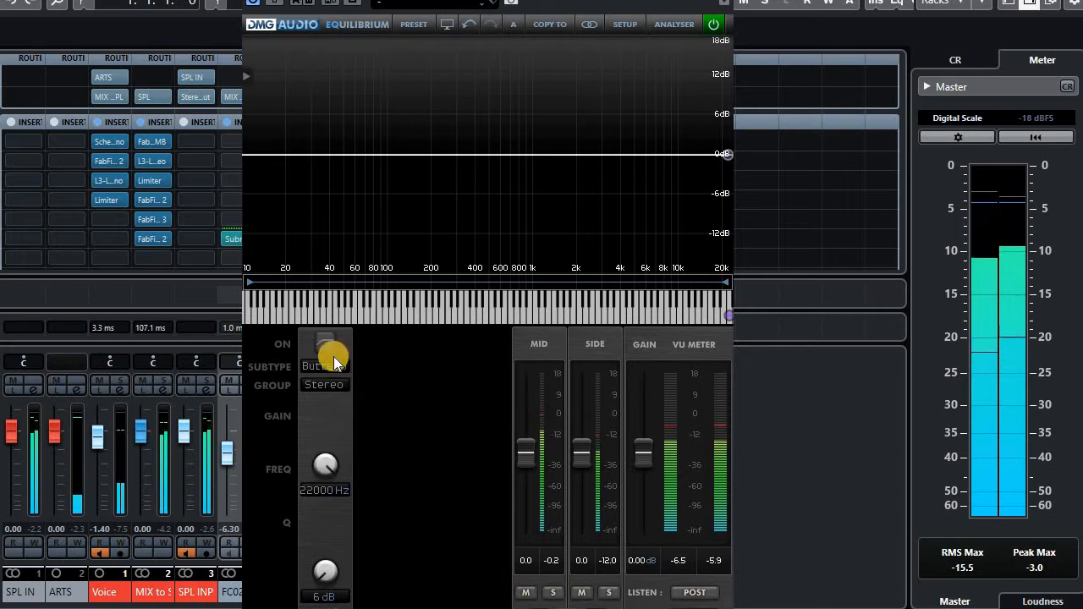
click(326, 347)
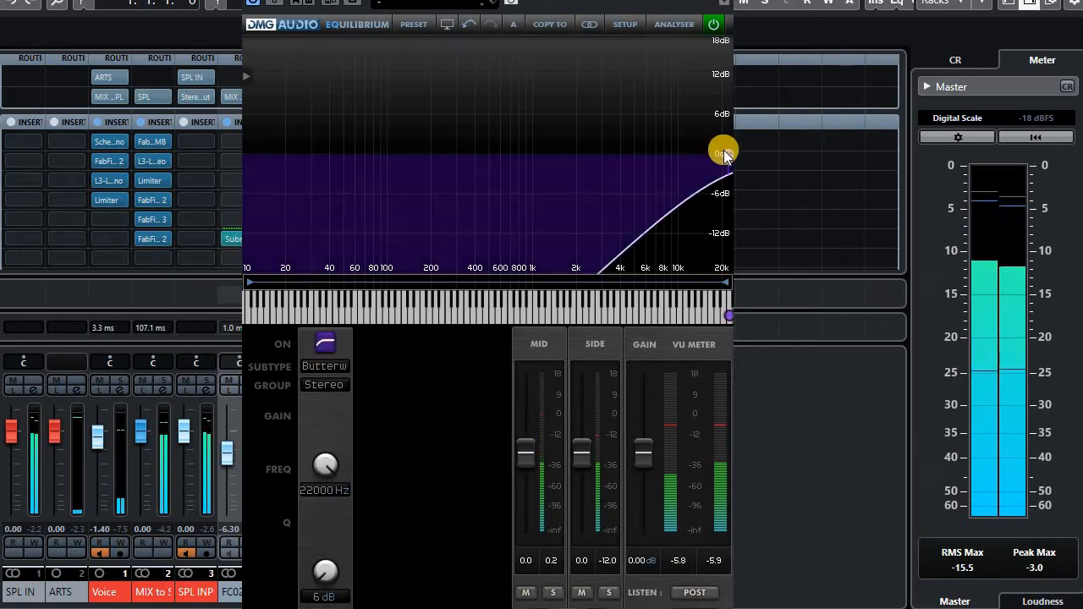
Set the high-pass band's slope to 24 dB and its cutoff frequency to about 70.3 Hz
drag(722, 152, 294, 155)
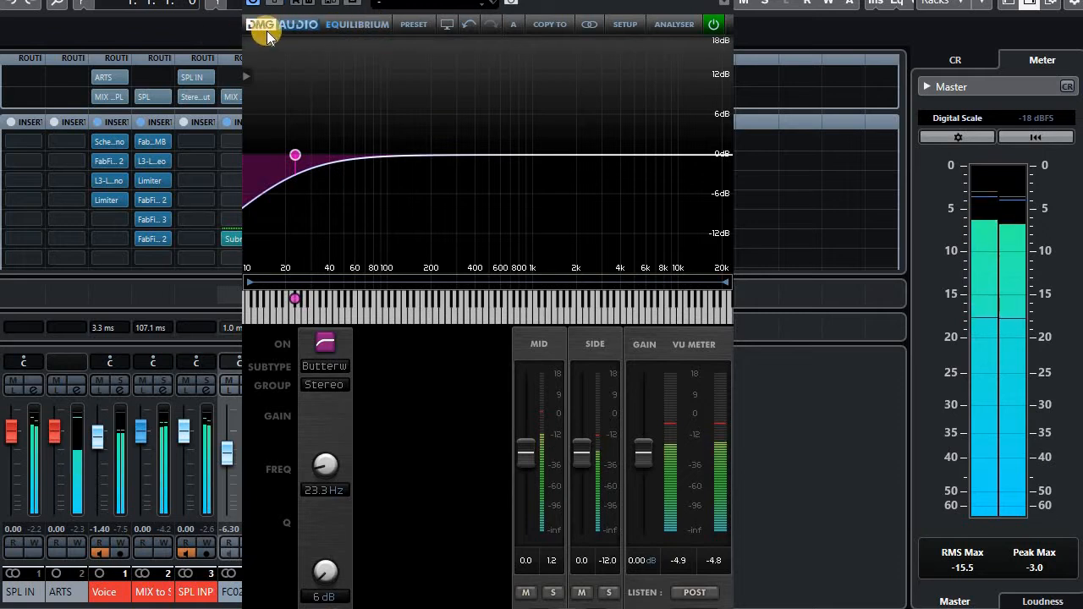
drag(322, 566, 327, 426)
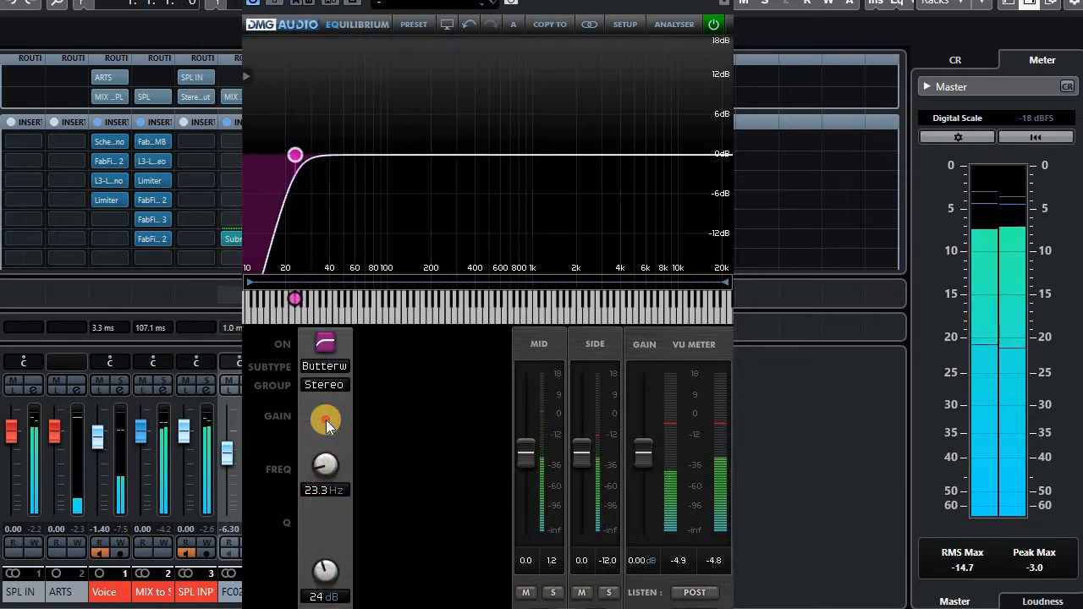
click(302, 154)
mouse_move(301, 153)
mouse_down()
mouse_move(377, 158)
mouse_move(363, 158)
mouse_move(375, 169)
mouse_up()
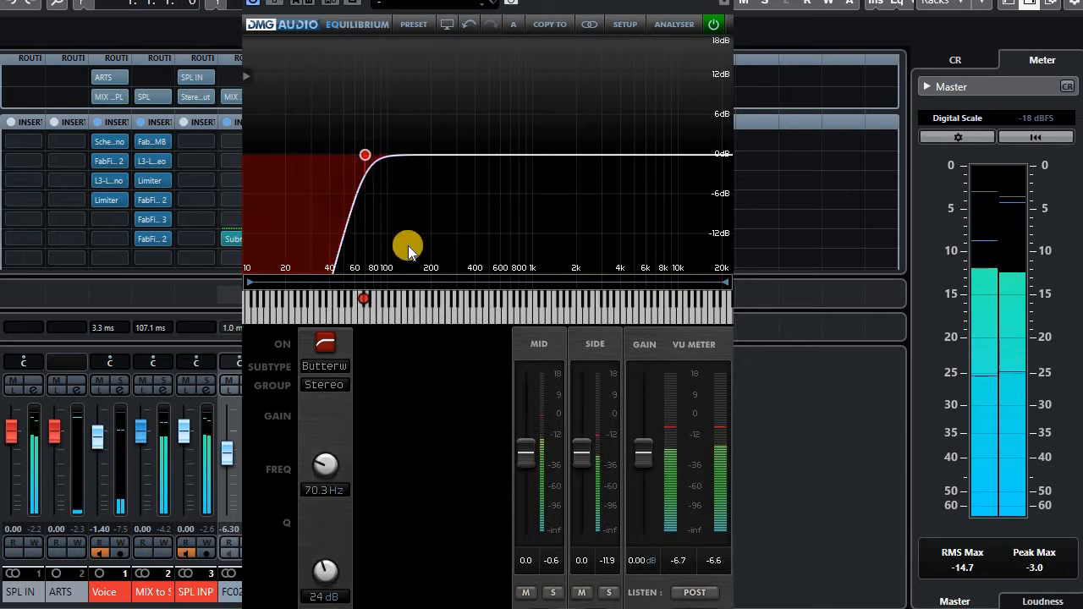
Try the Bessel, Critical and Legendre subtypes on the high-pass band, and return it to Butterworth
click(331, 364)
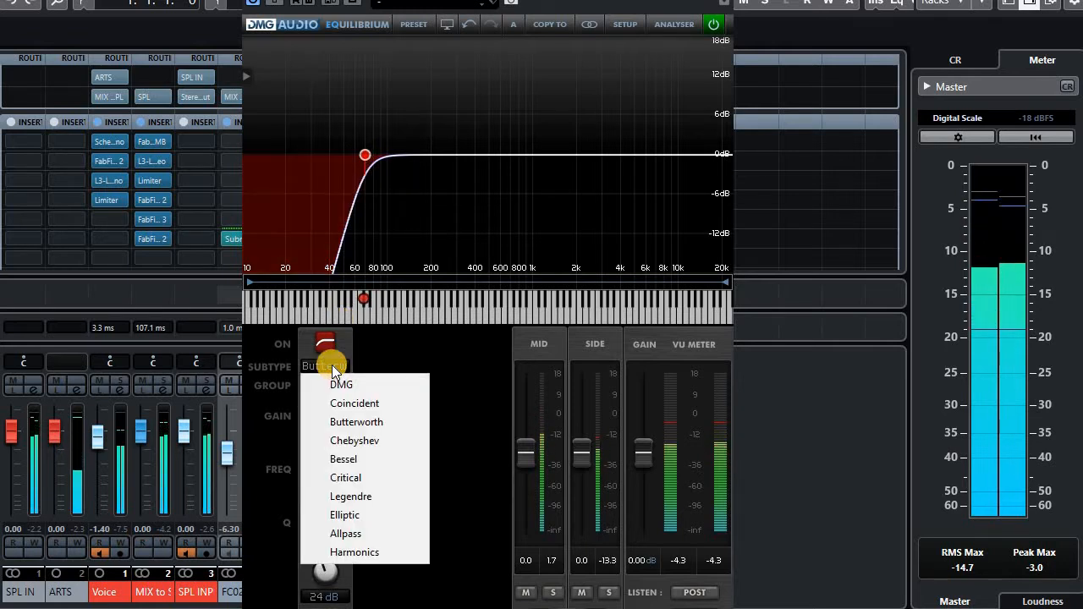
click(341, 459)
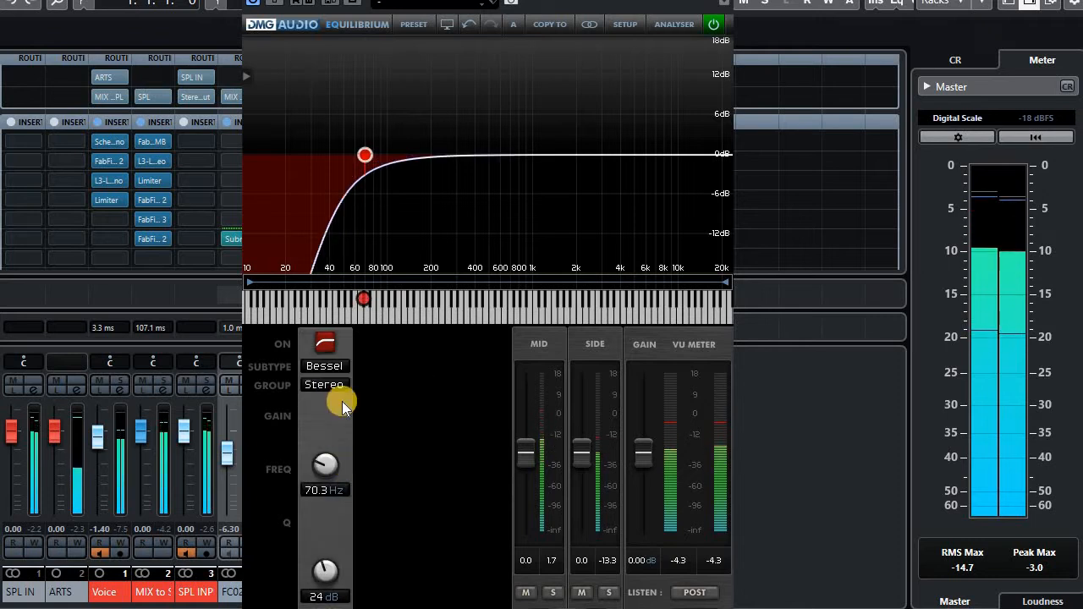
click(328, 368)
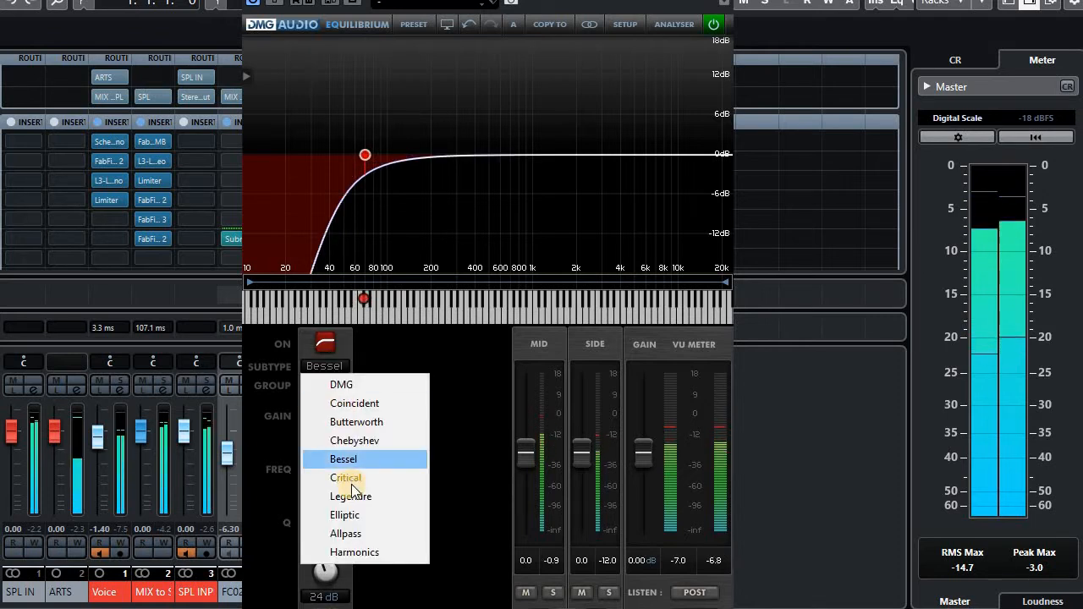
click(352, 479)
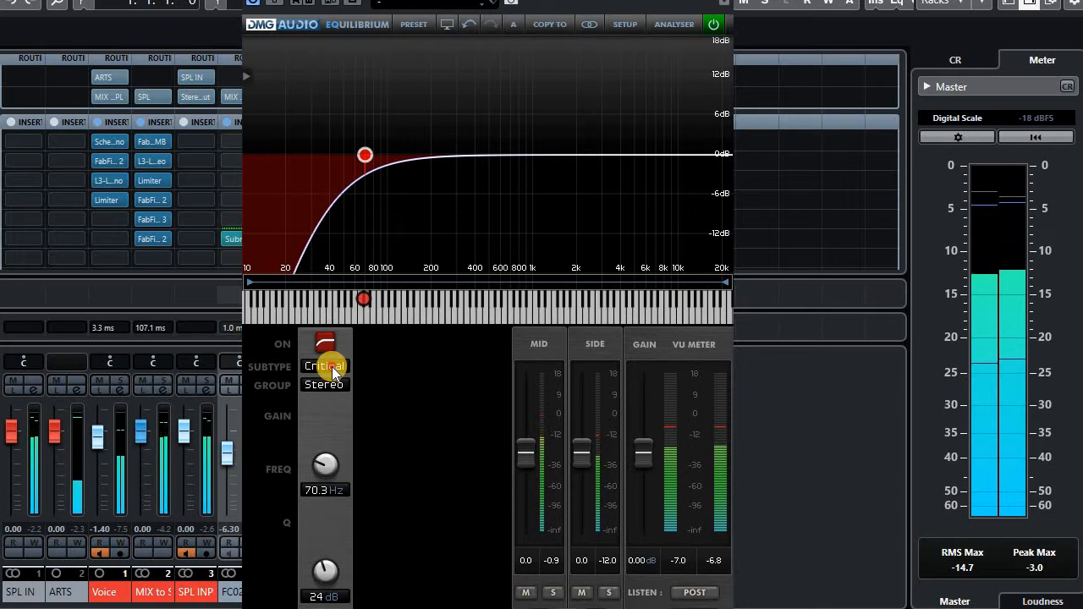
click(332, 366)
click(351, 497)
click(339, 425)
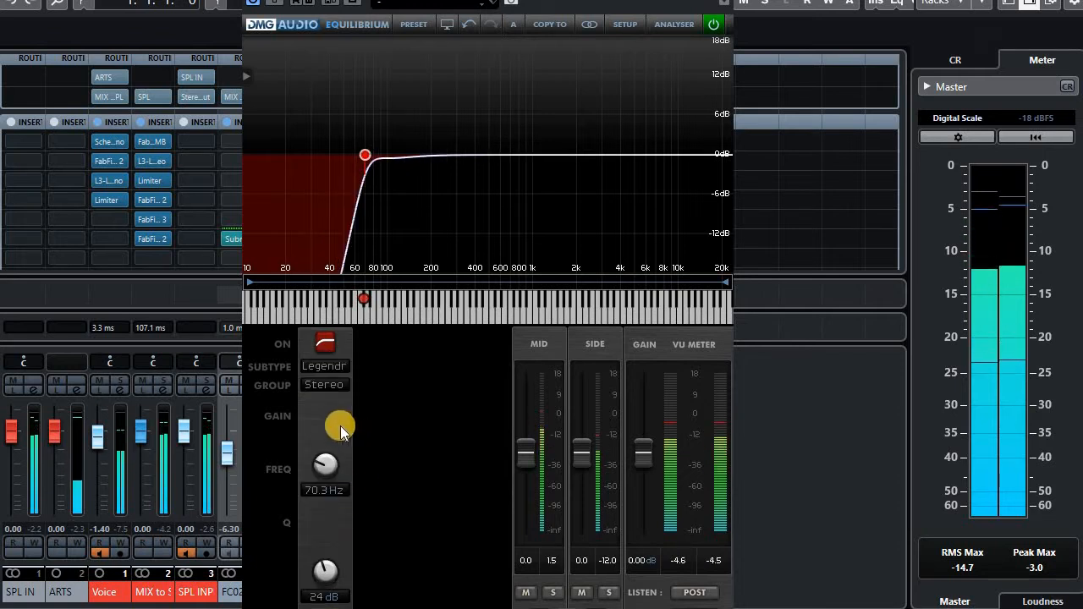
click(324, 366)
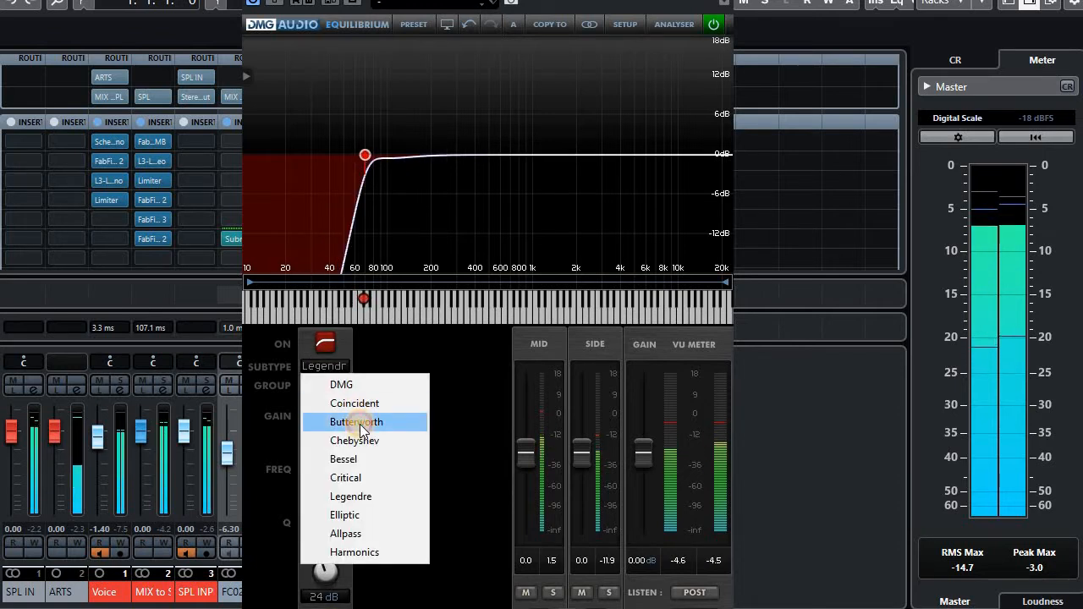
click(360, 423)
Compare the Legendre and Elliptic subtypes with Butterworth on the high-pass band, ending on Butterworth
click(327, 366)
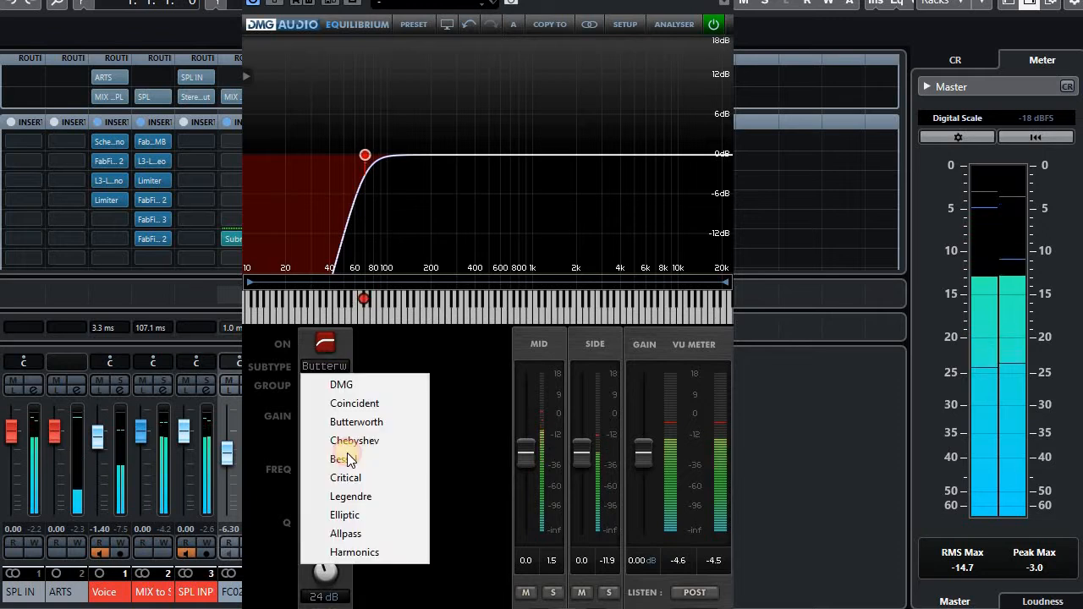
click(362, 497)
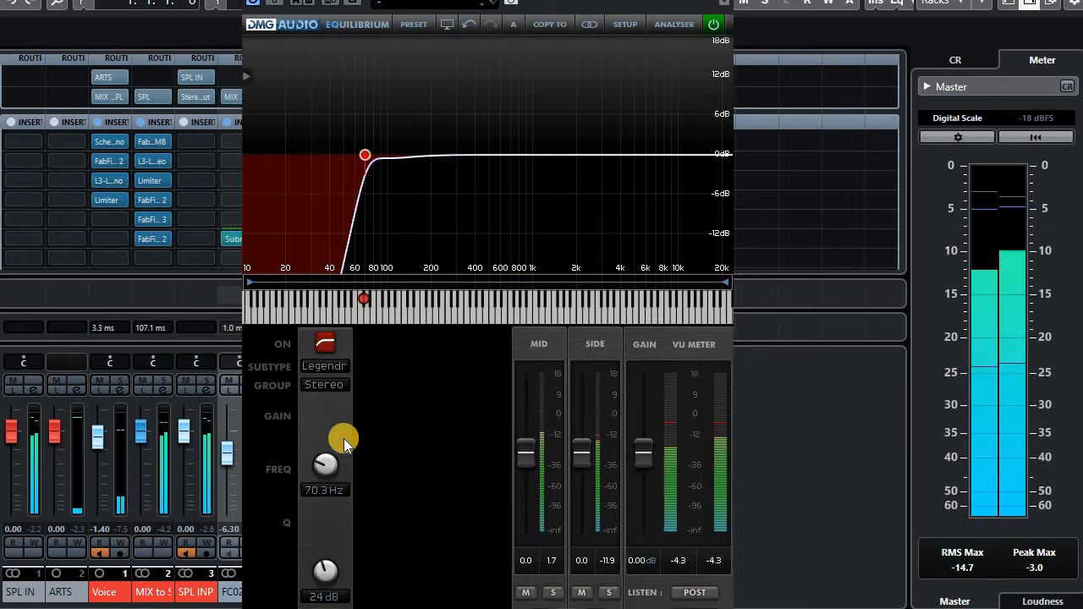
click(329, 371)
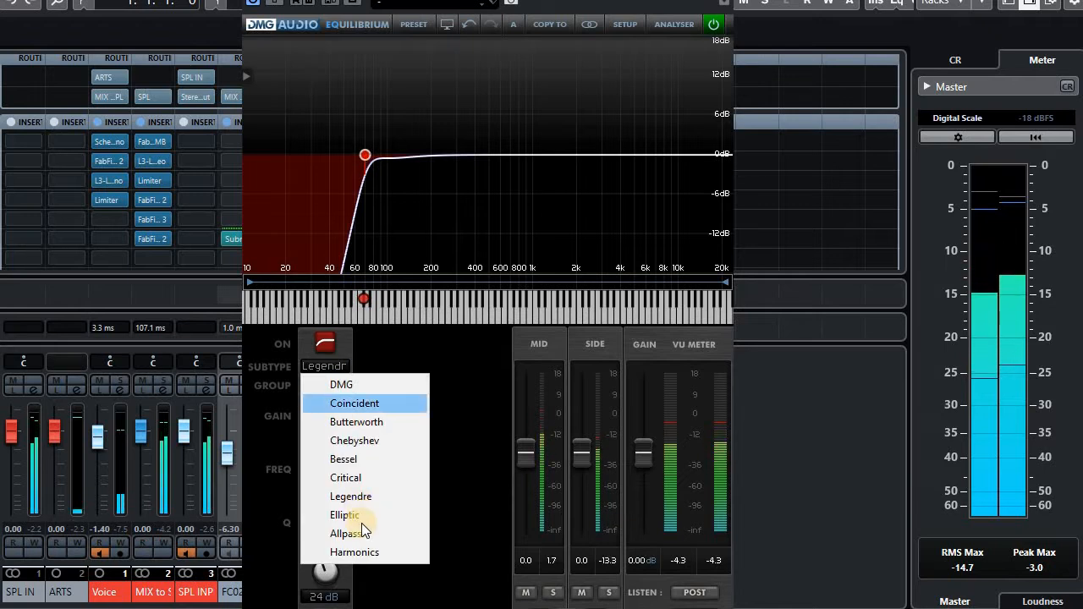
click(362, 513)
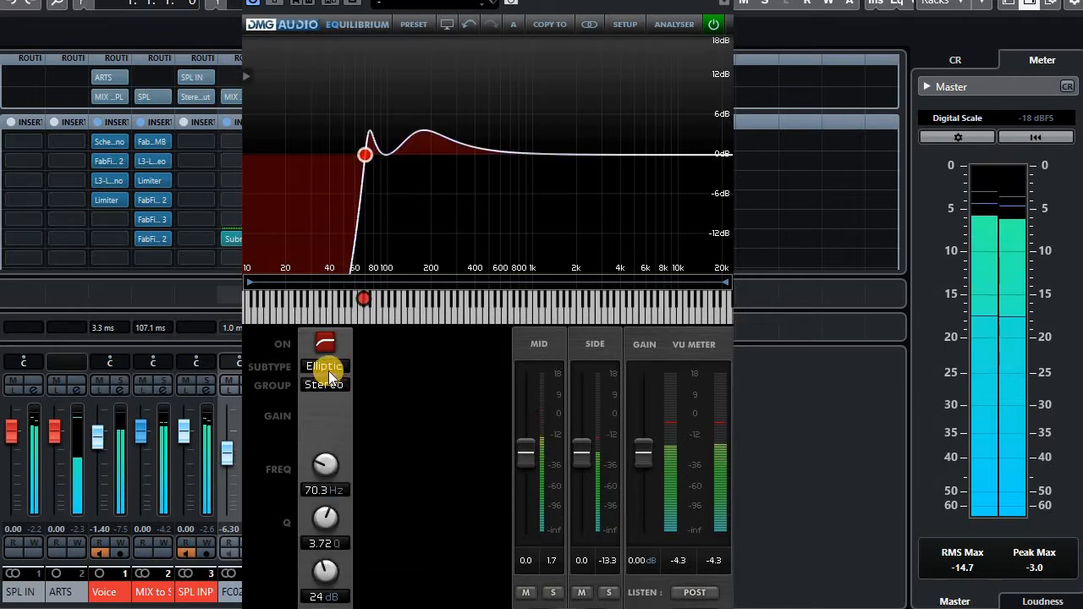
click(328, 371)
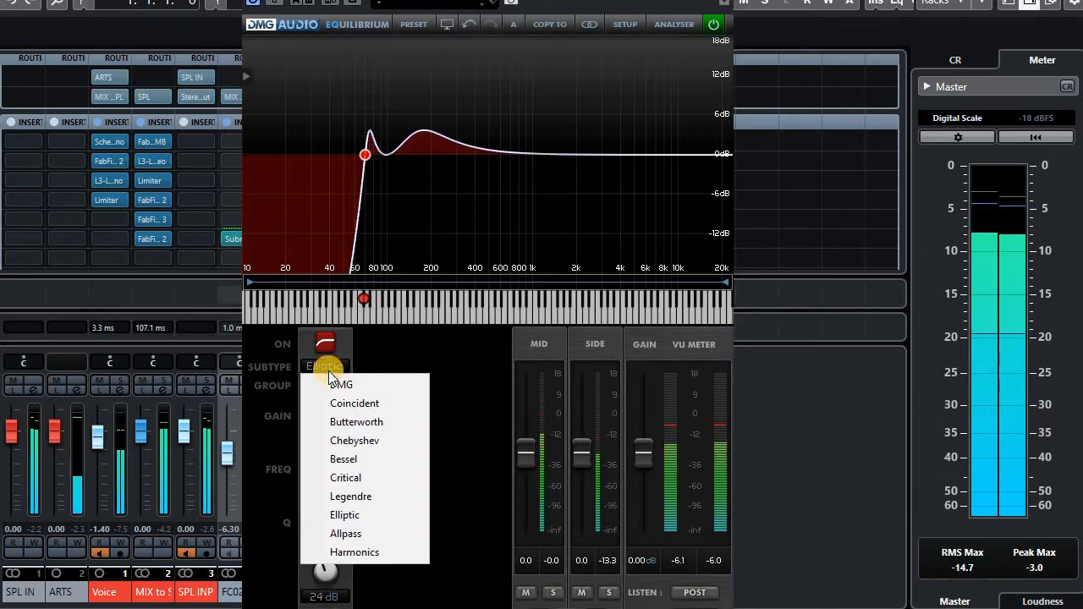
click(350, 430)
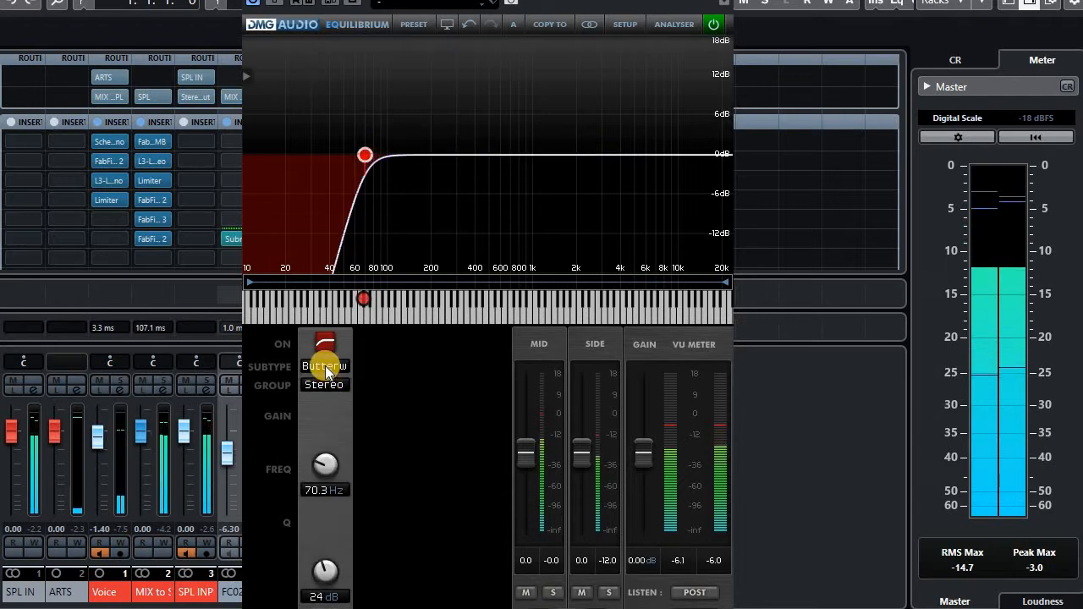
click(336, 381)
click(363, 427)
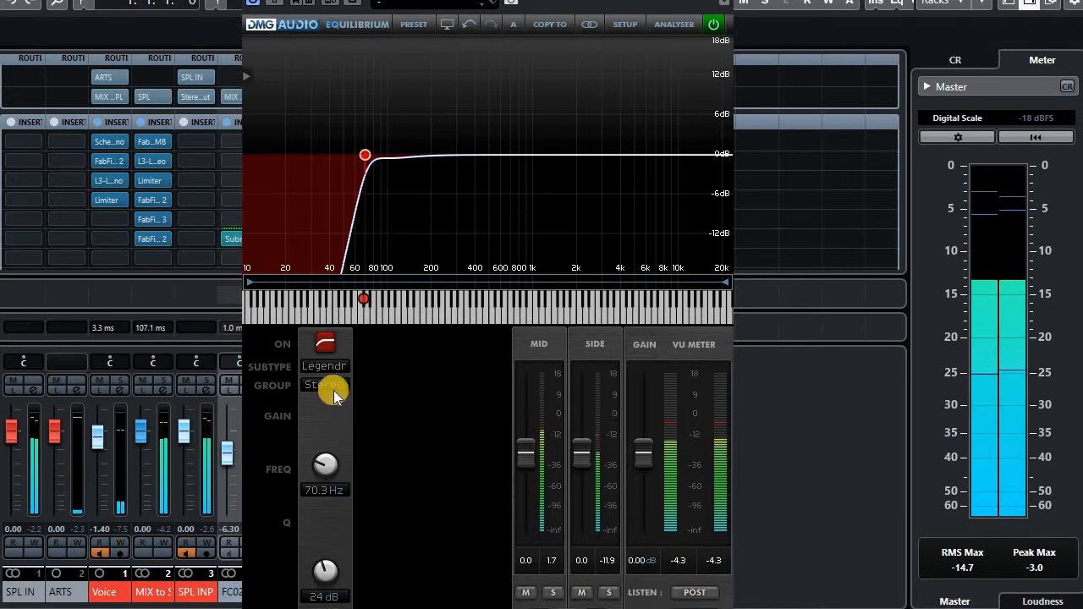
click(325, 366)
click(349, 423)
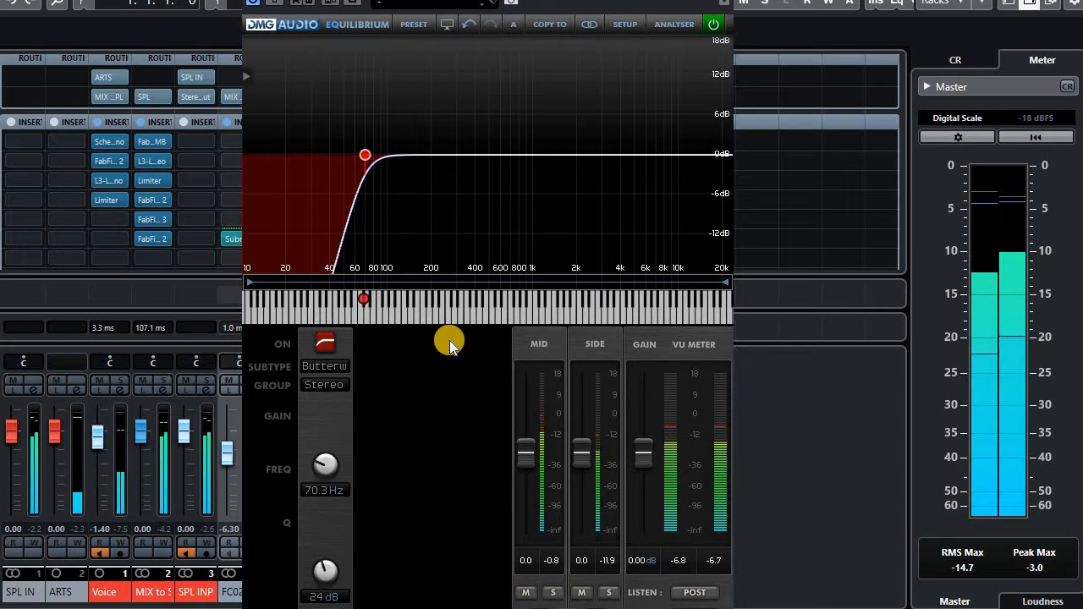
Add a second EQ band at about 9523 Hz and enable it
double_click(675, 150)
click(383, 339)
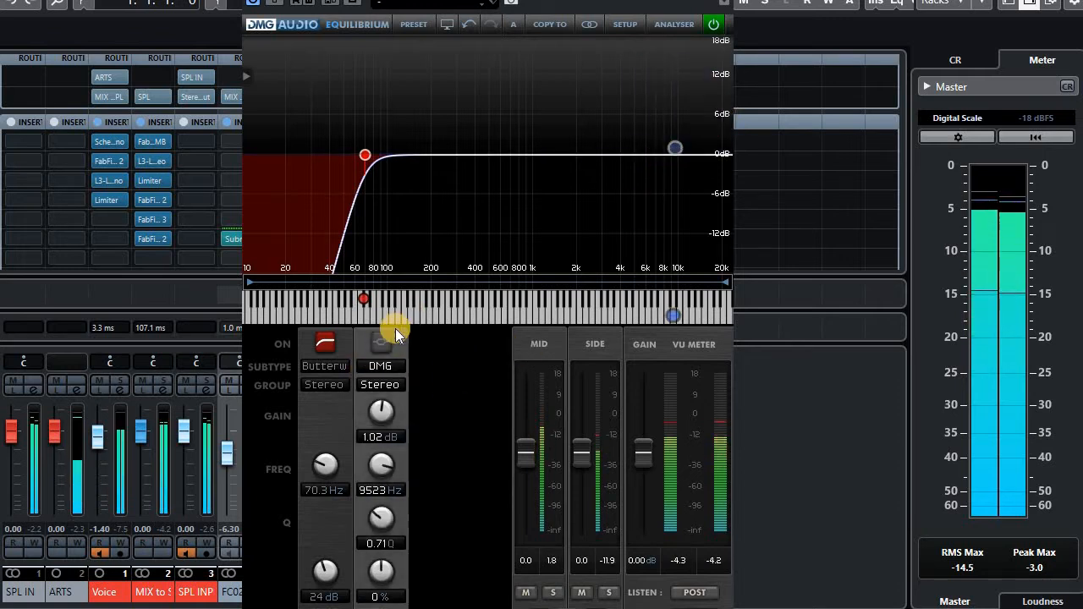
click(381, 342)
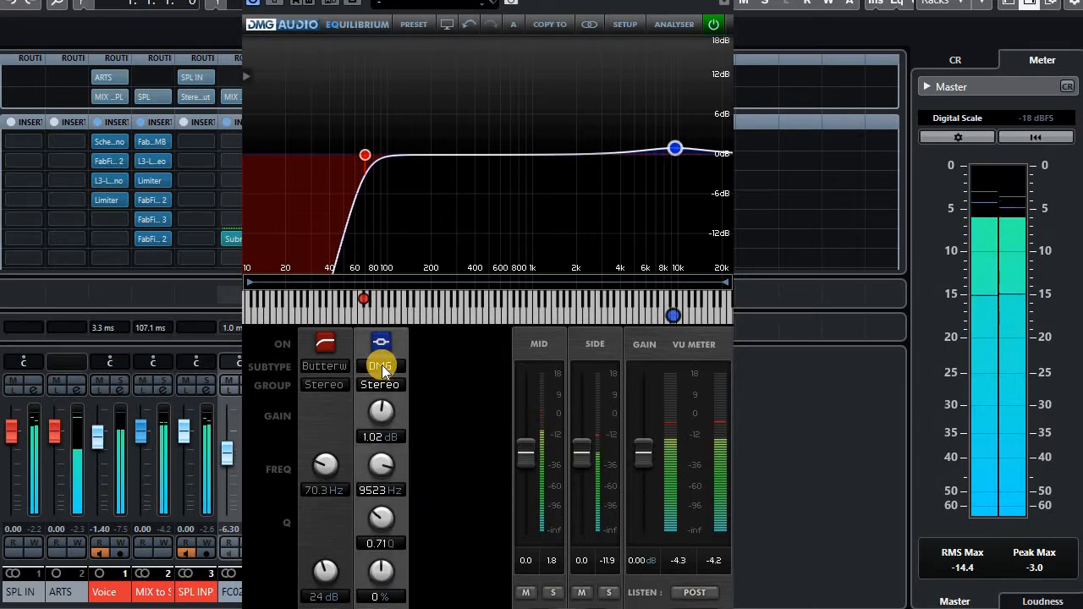
click(382, 365)
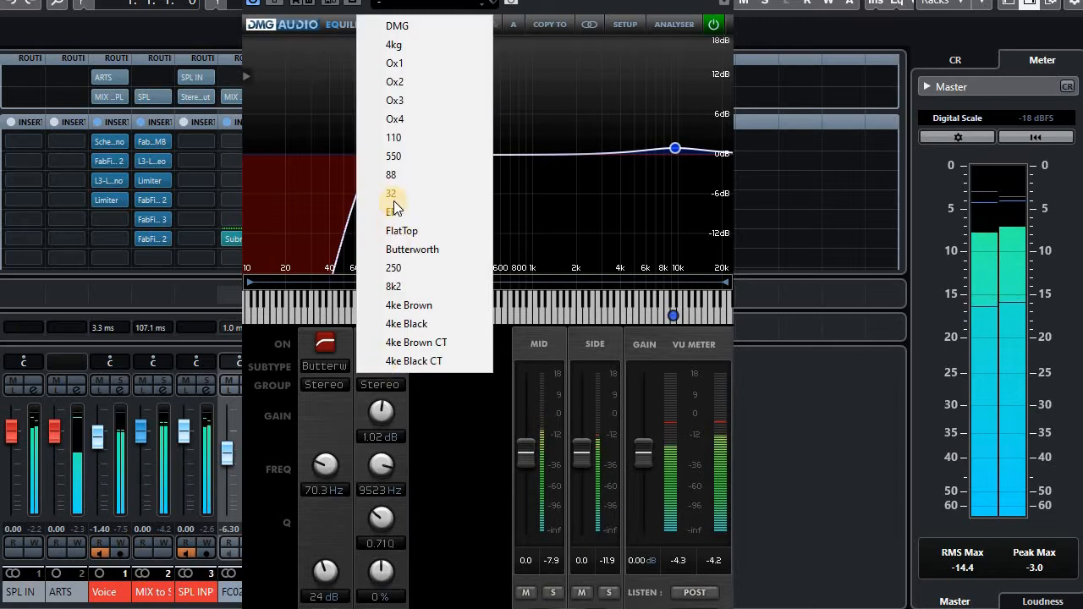
click(339, 357)
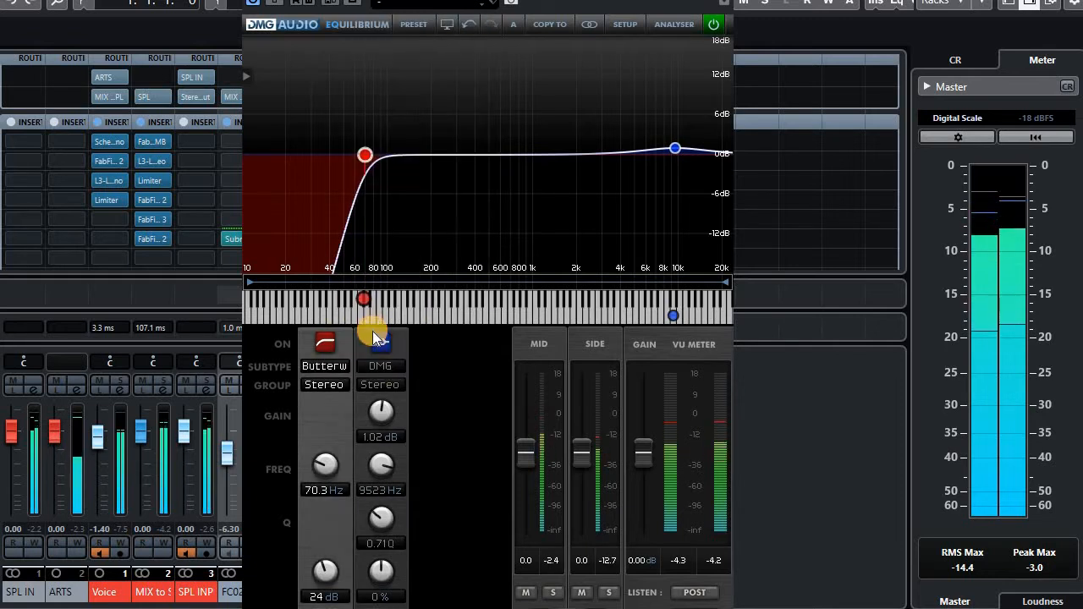
Make the second band a low-pass Butterworth filter and set its cutoff frequency to about 17872 Hz
click(379, 341)
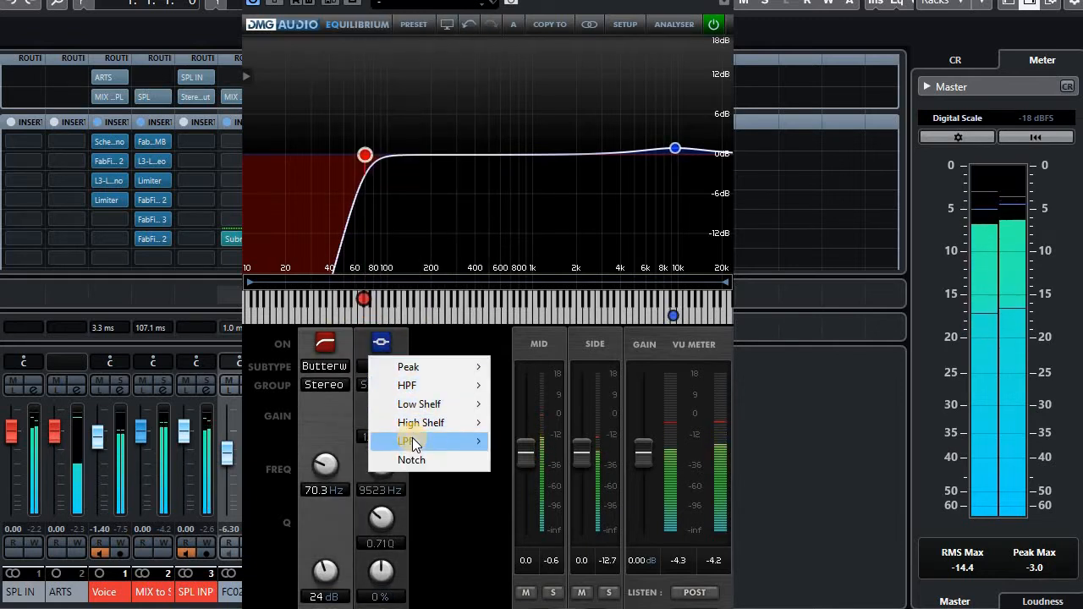
mouse_move(412, 438)
click(530, 311)
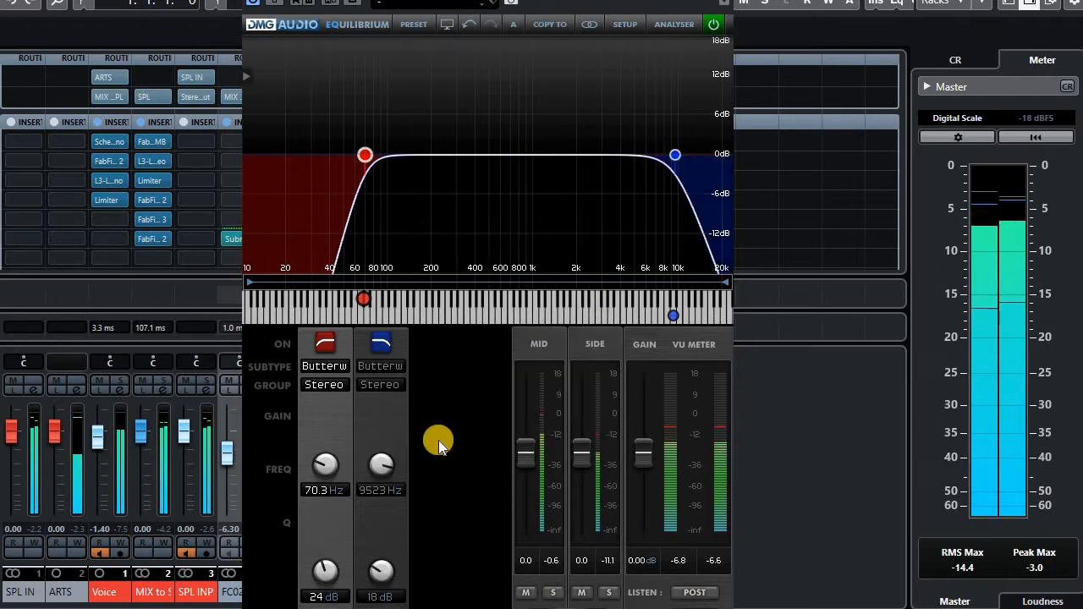
drag(386, 480, 385, 523)
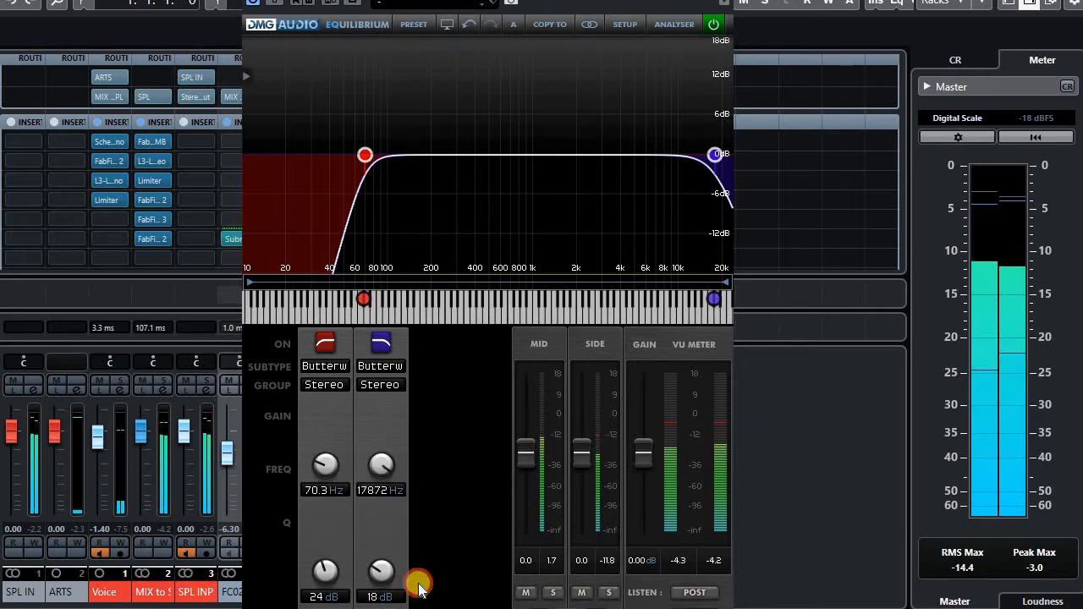
Try slopes of 24 dB, 12 dB and 18 dB on the low-pass band
mouse_move(380, 574)
mouse_down()
mouse_move(380, 597)
mouse_move(378, 572)
mouse_up()
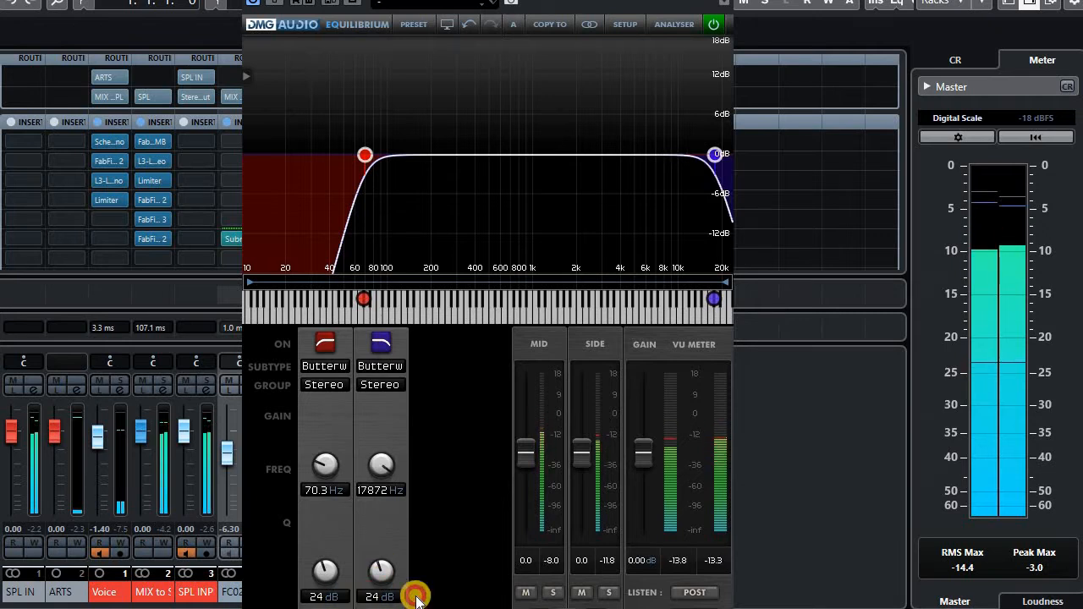
double_click(373, 596)
text(12)
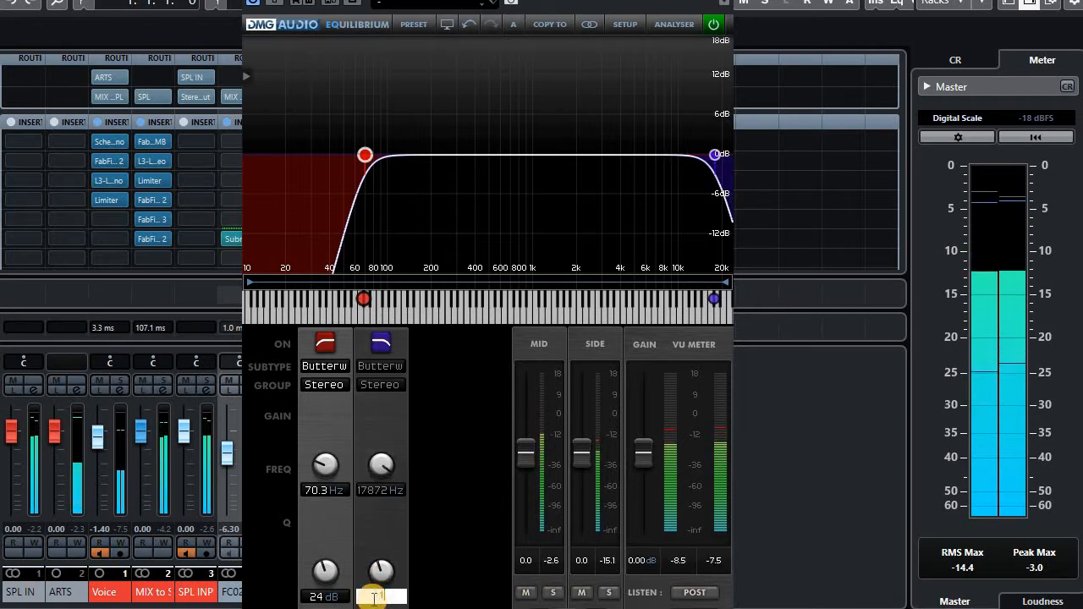
key(Return)
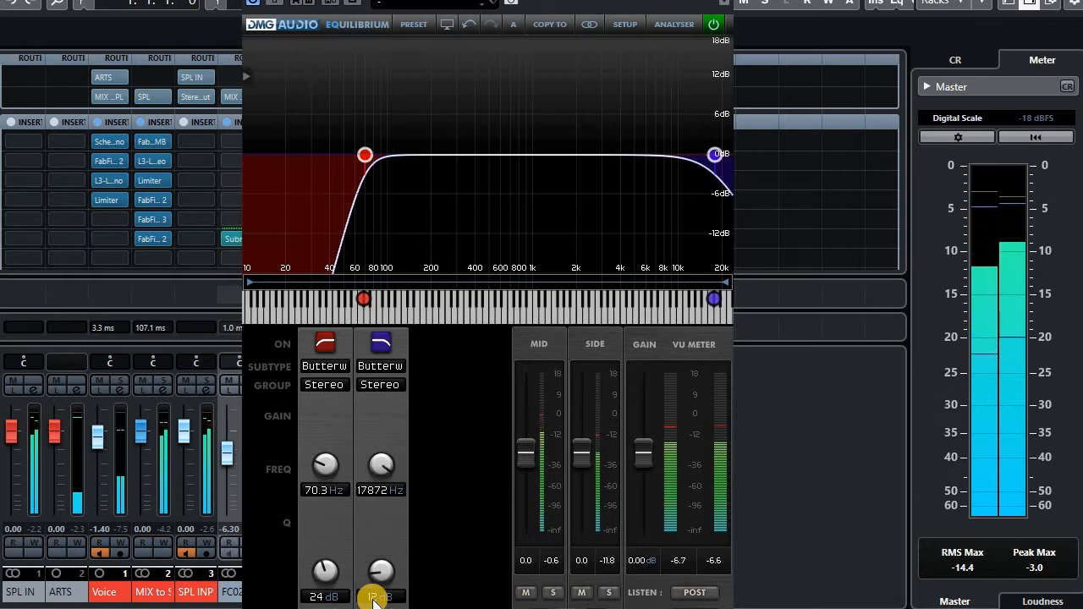
double_click(373, 598)
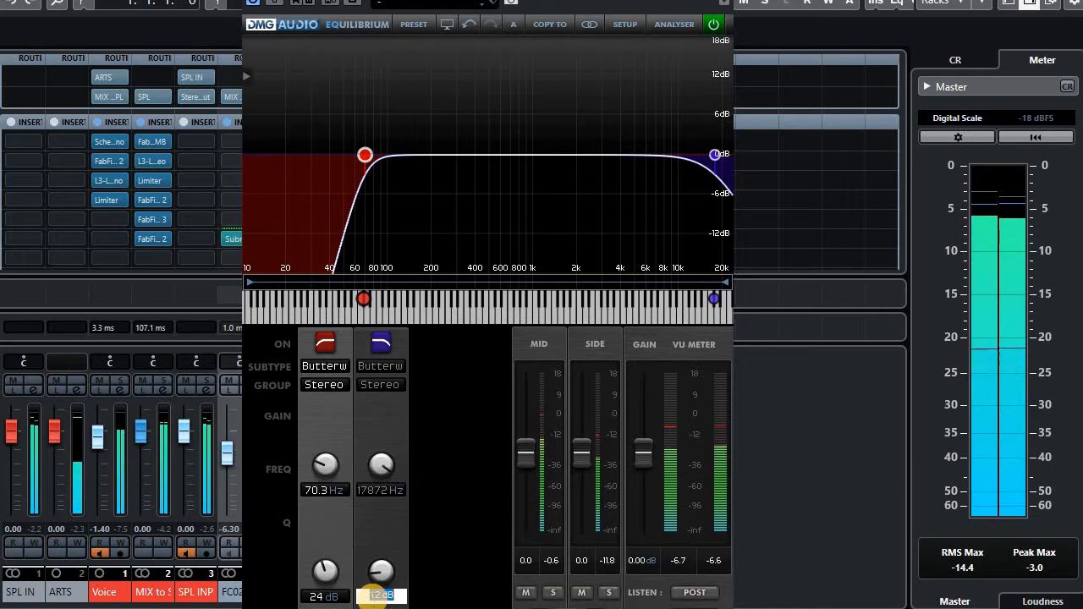
text(18)
key(Return)
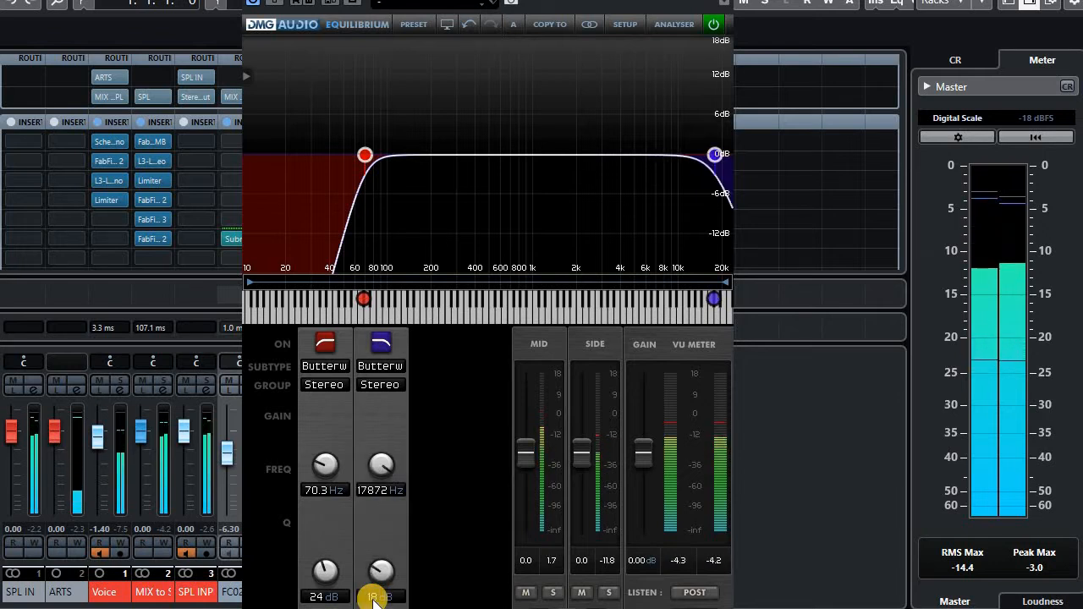
Set the low-pass band's slope to 6 dB
double_click(373, 598)
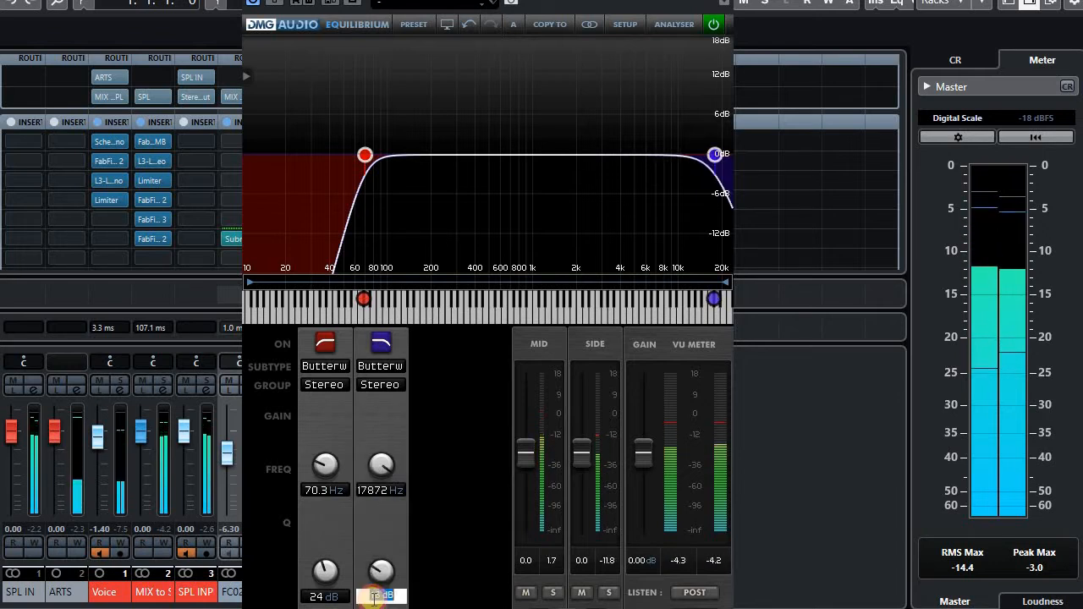
text(6)
key(Return)
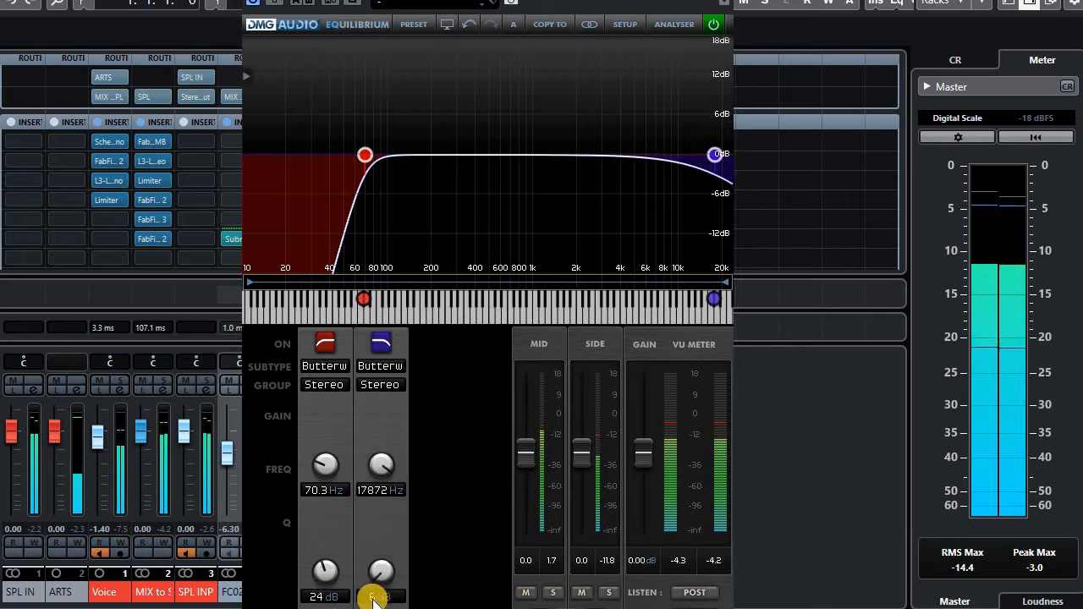
Set the low-pass band's slope to 12 dB
double_click(373, 598)
text(12)
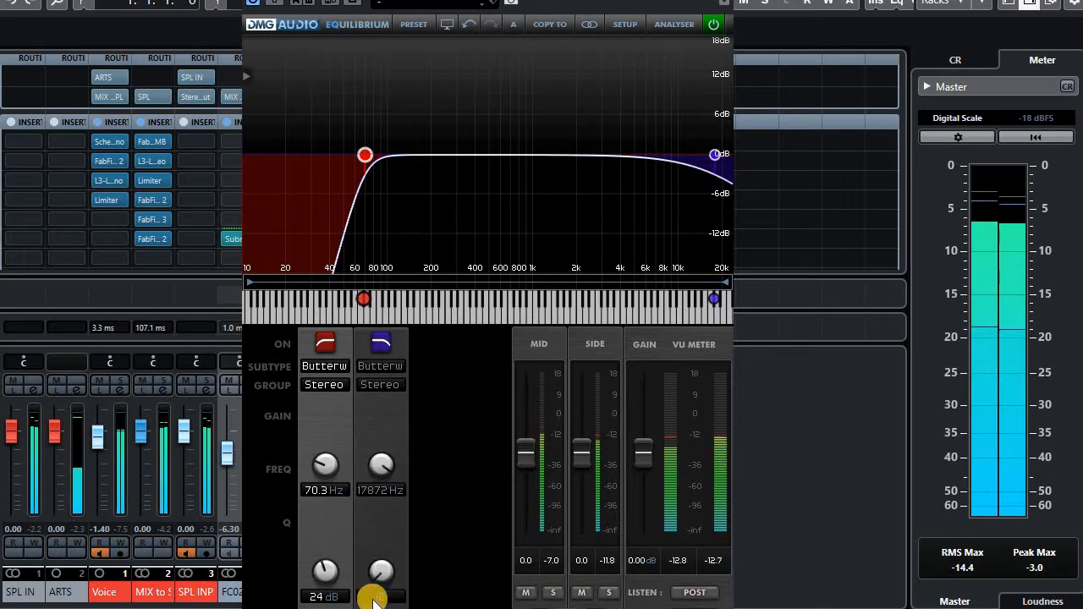
key(Return)
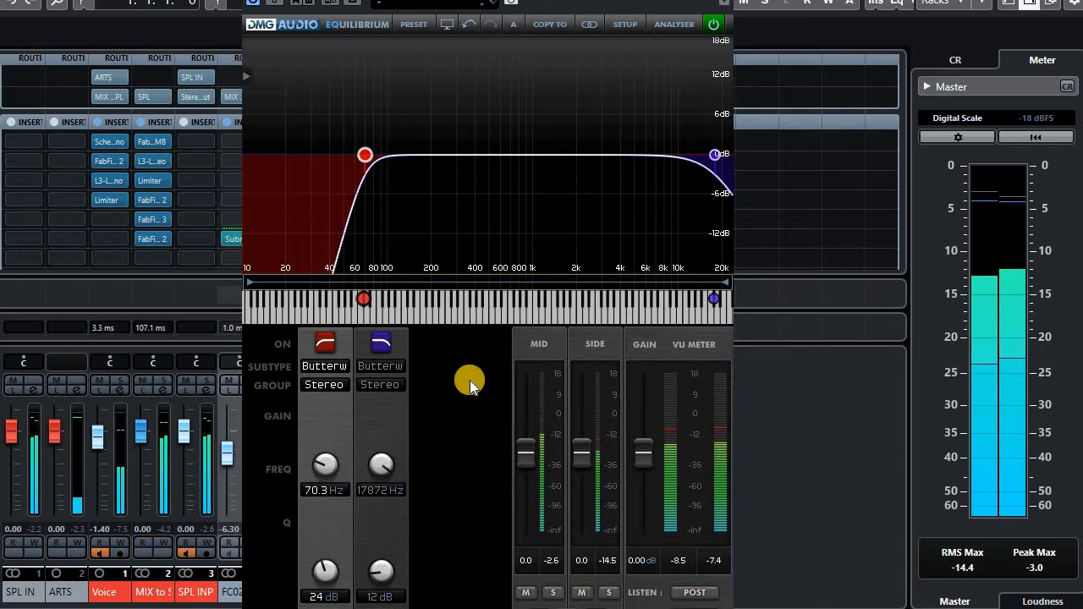
Try the Mid group on the low-pass band in comparison with Stereo, and return it to Stereo
click(380, 385)
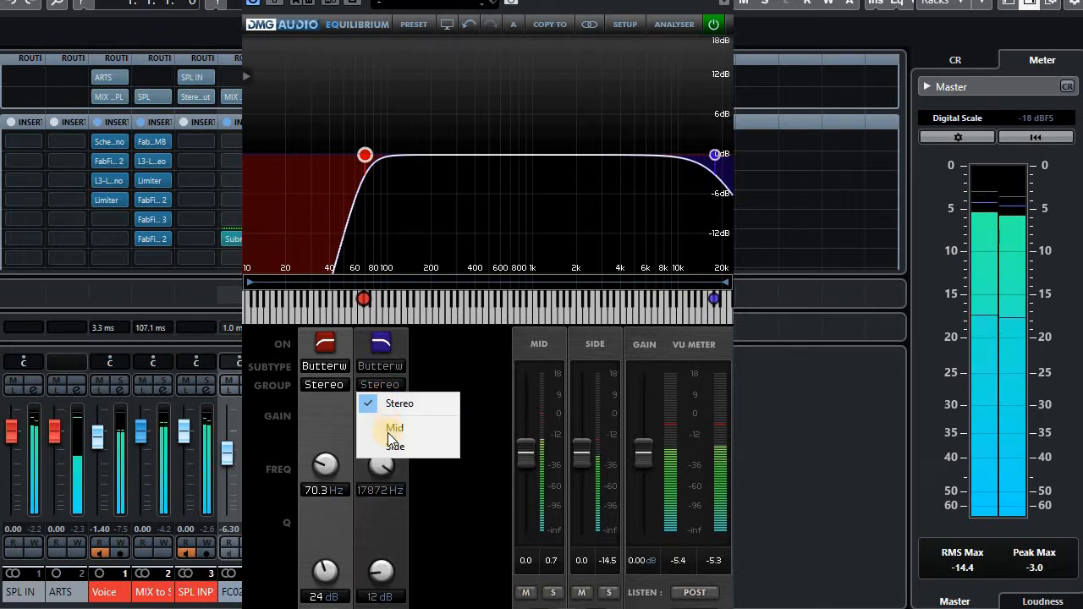
click(387, 429)
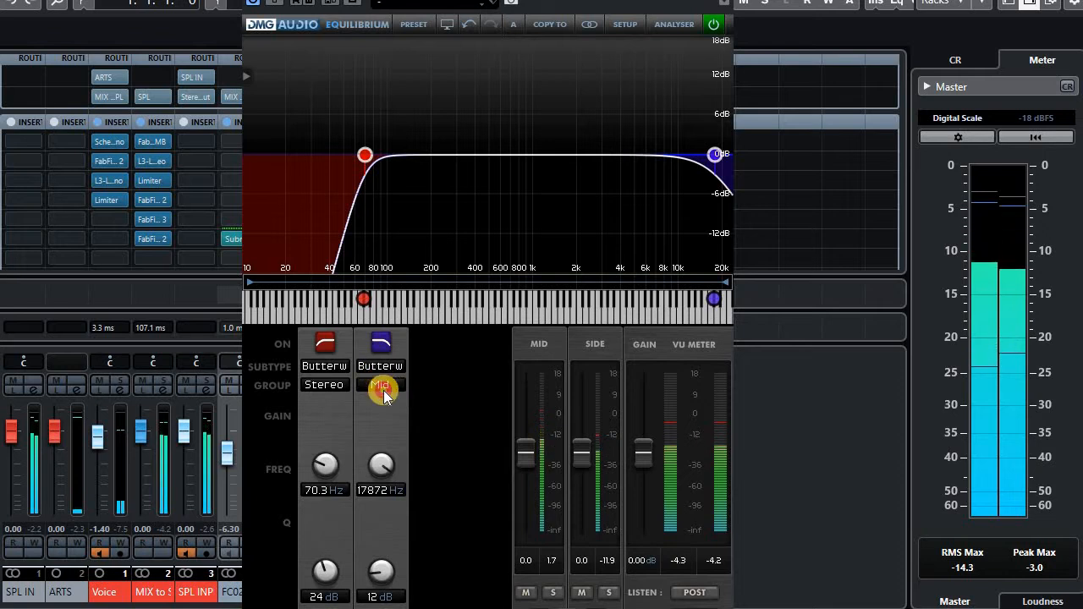
click(383, 387)
click(399, 395)
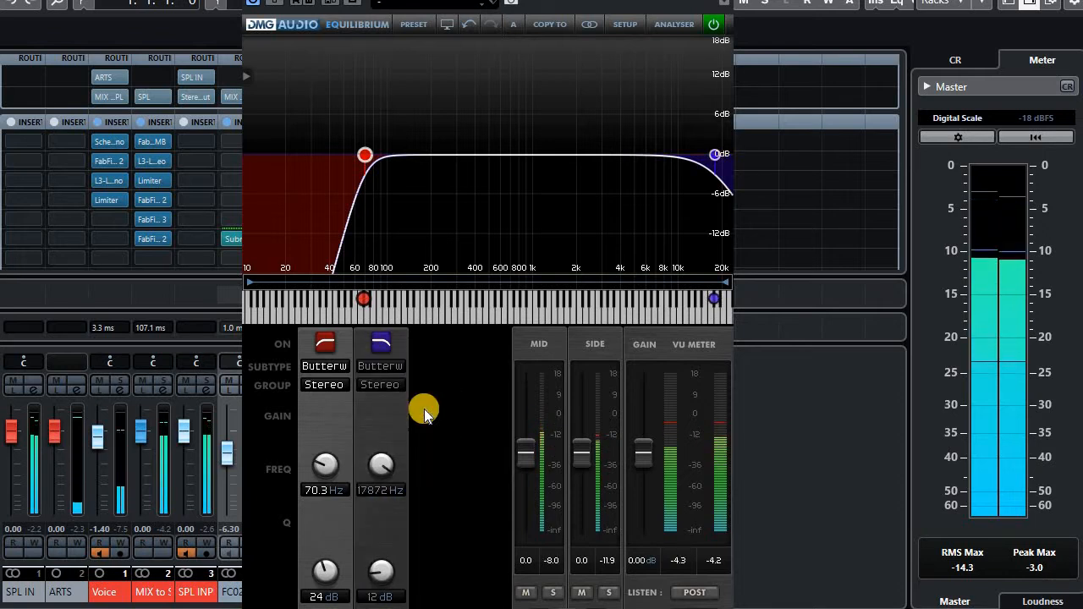
click(383, 385)
click(416, 432)
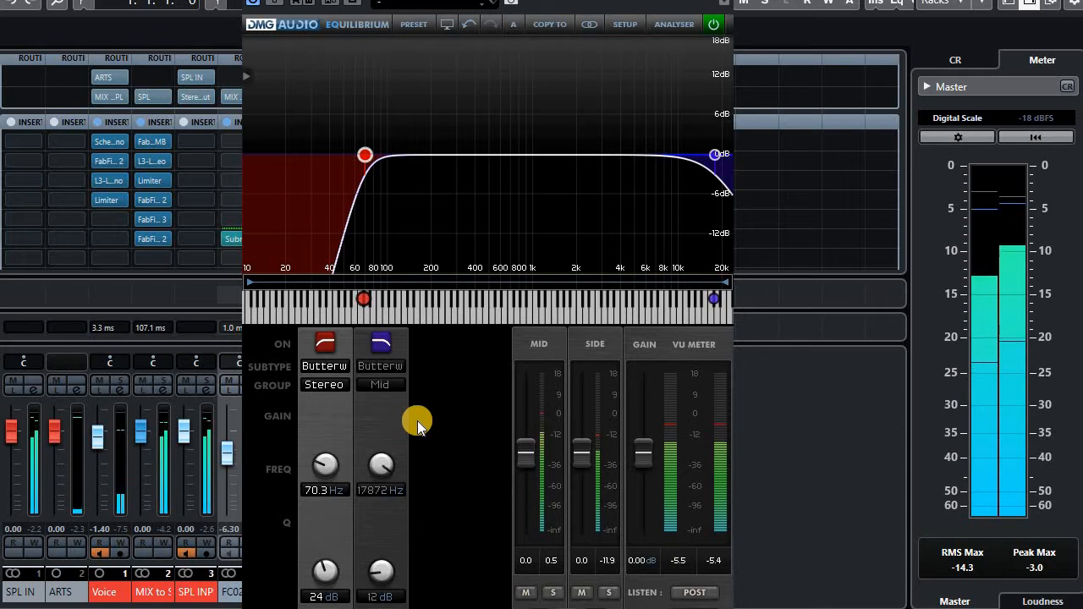
click(384, 387)
click(408, 410)
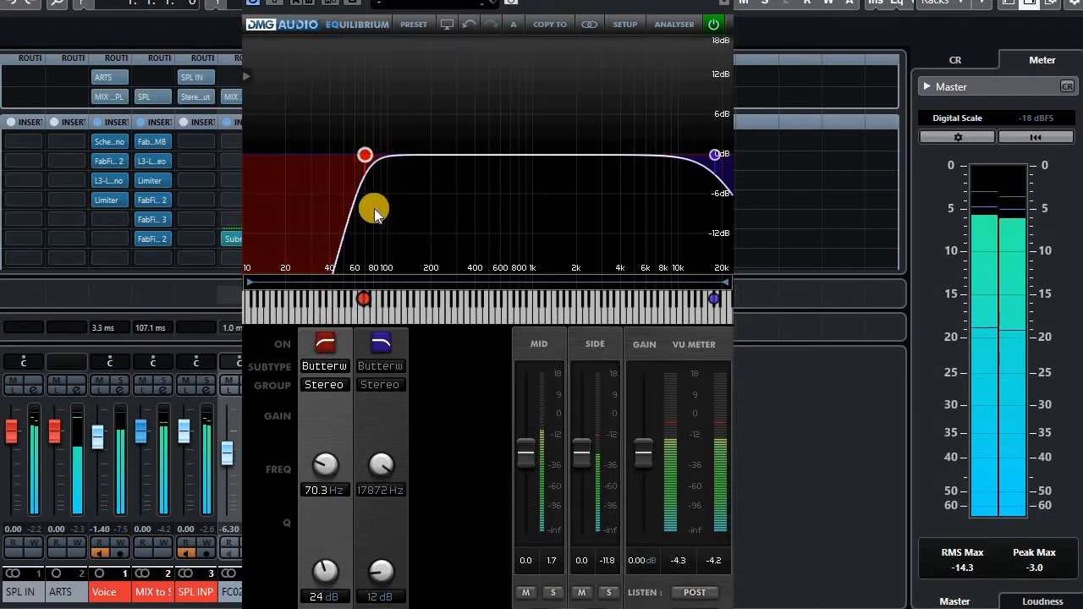
Compare the sound with the high-pass band bypassed and enabled, leave it enabled, and close the EQ window
click(326, 346)
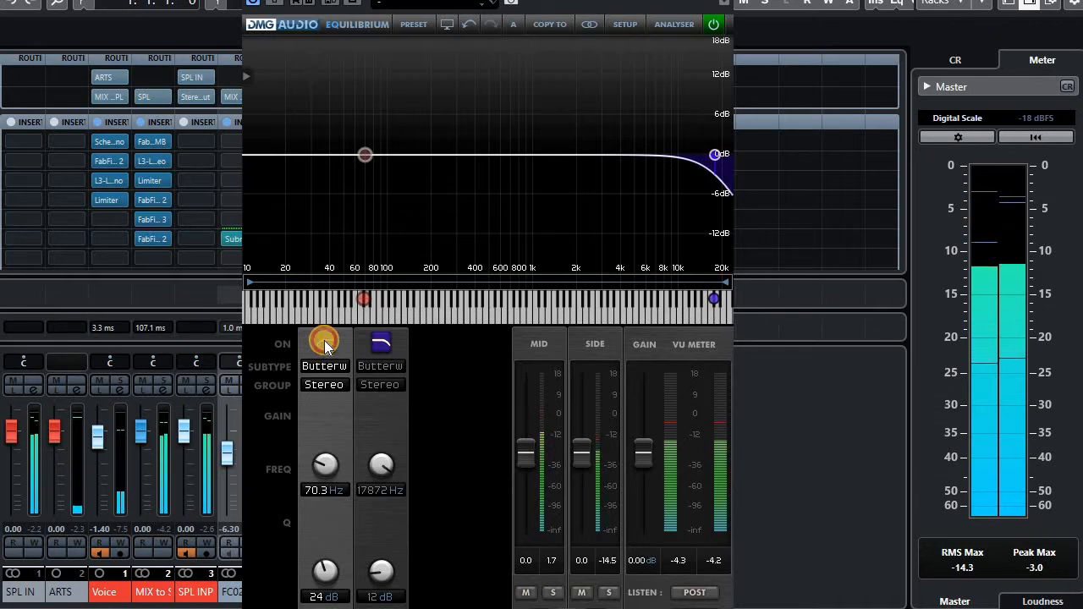
click(325, 346)
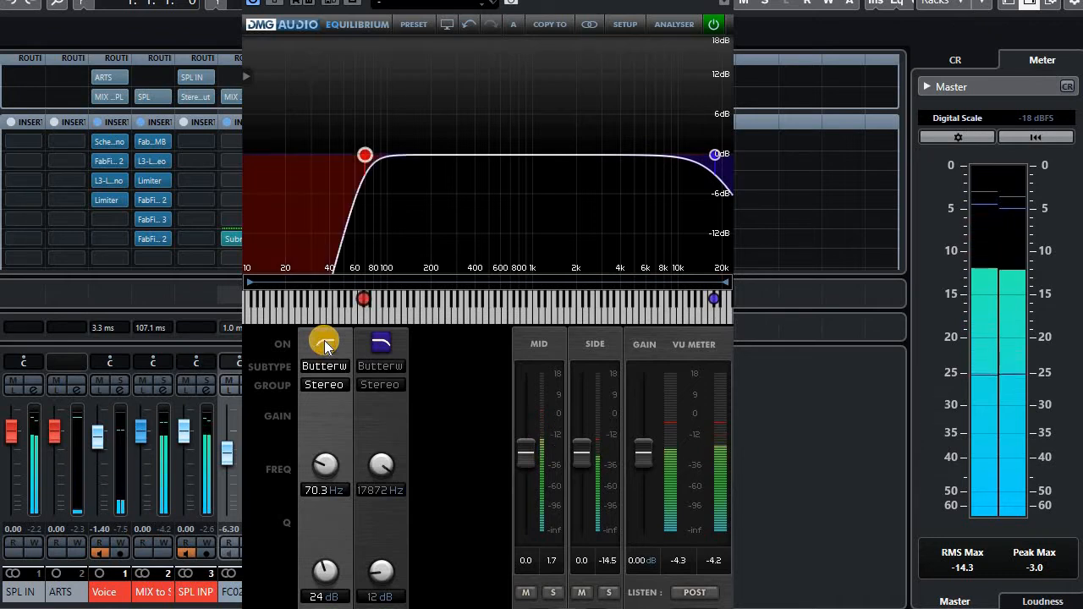
click(325, 345)
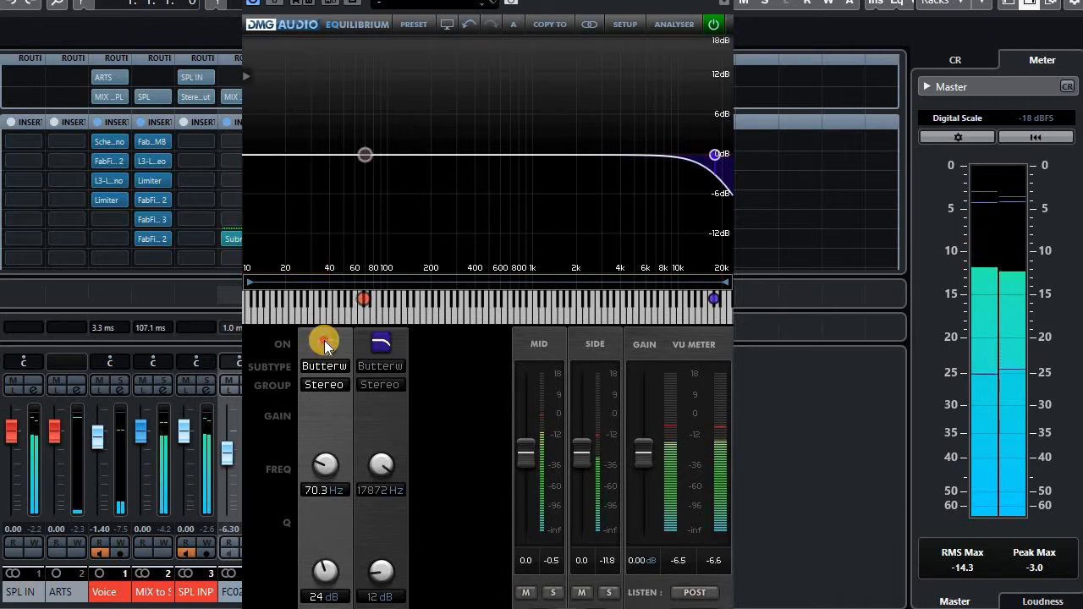
click(325, 343)
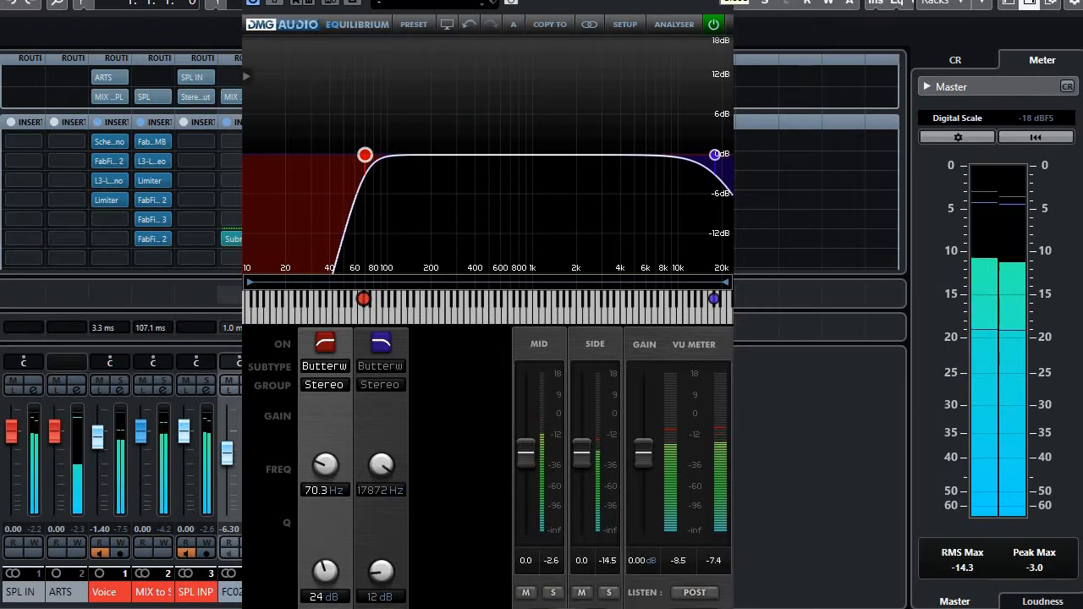
click(725, 0)
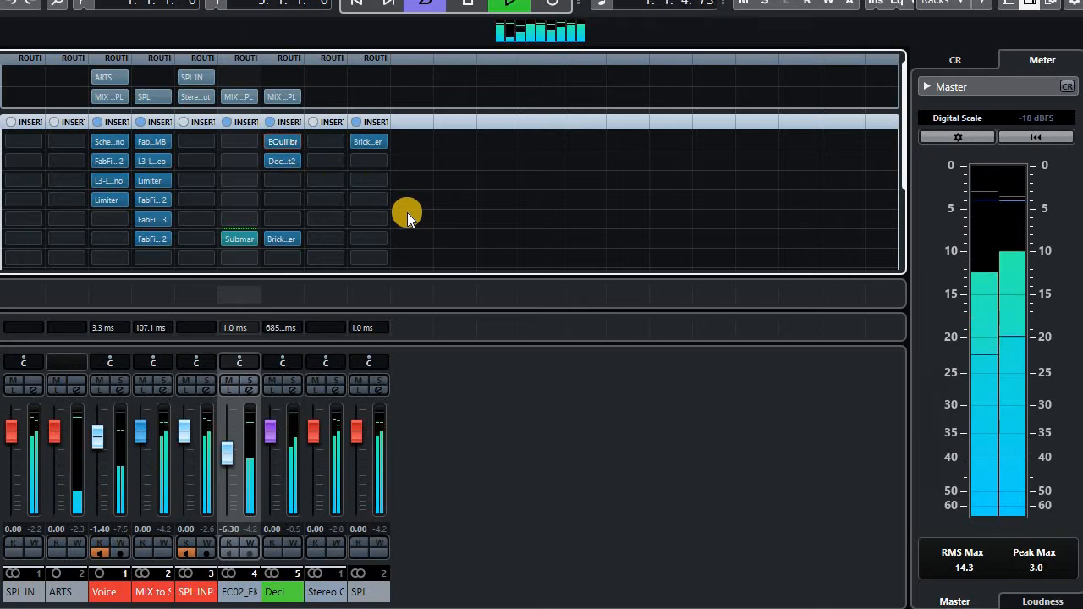
Stop playback, return to the project window and start adding an effect track below the Deci track
click(256, 588)
click(236, 590)
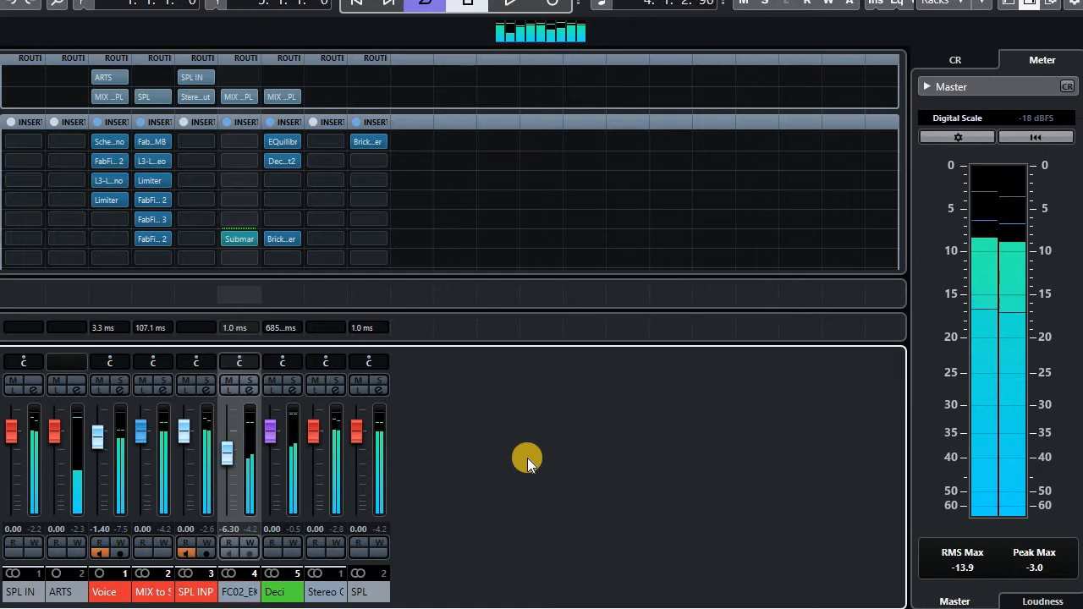
key(F3)
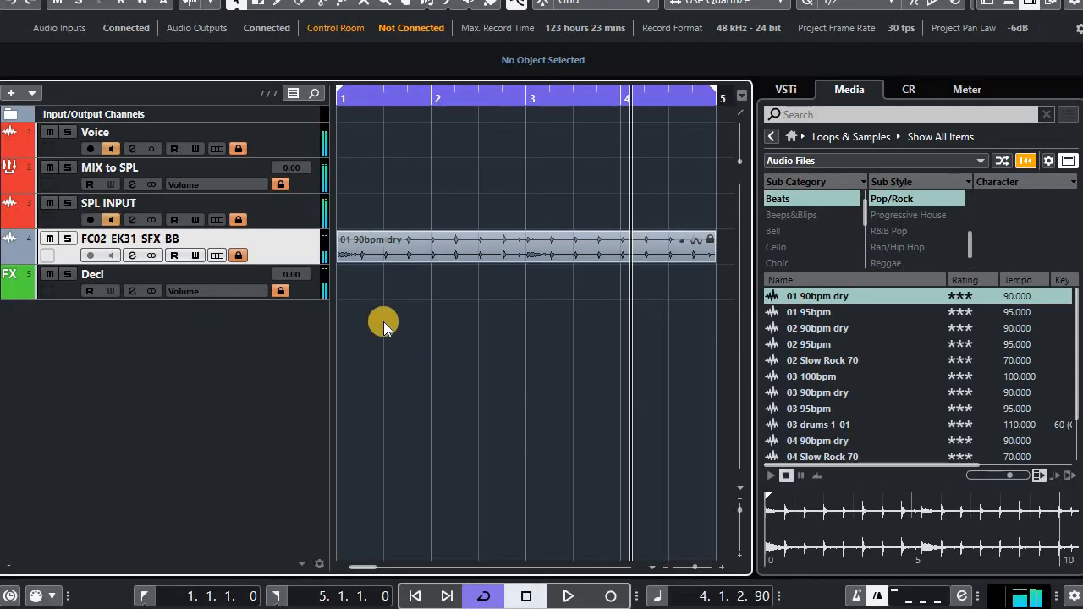
right_click(306, 293)
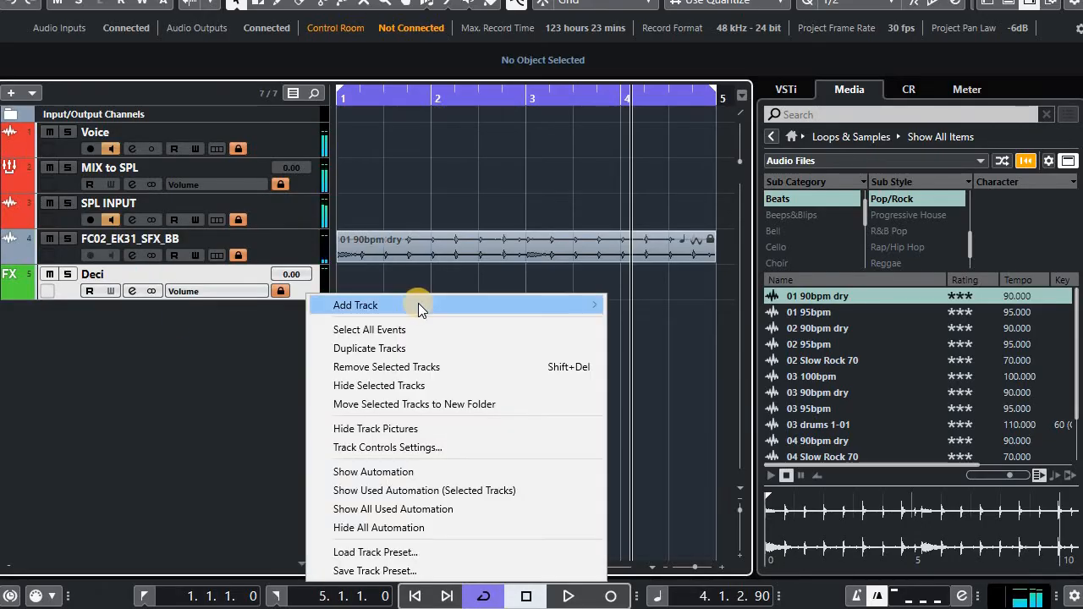
mouse_move(418, 303)
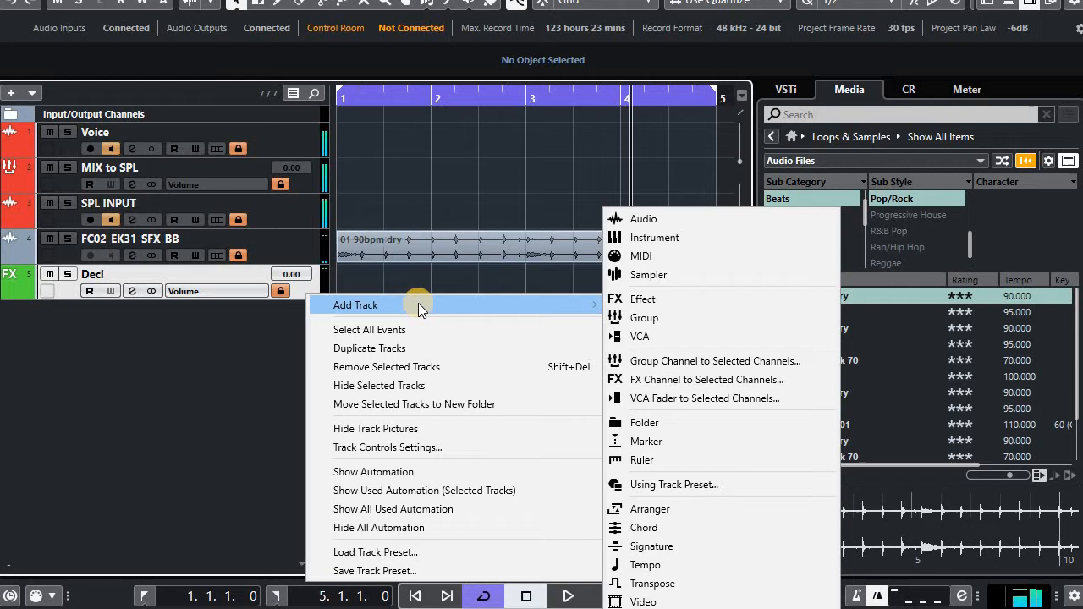
click(643, 301)
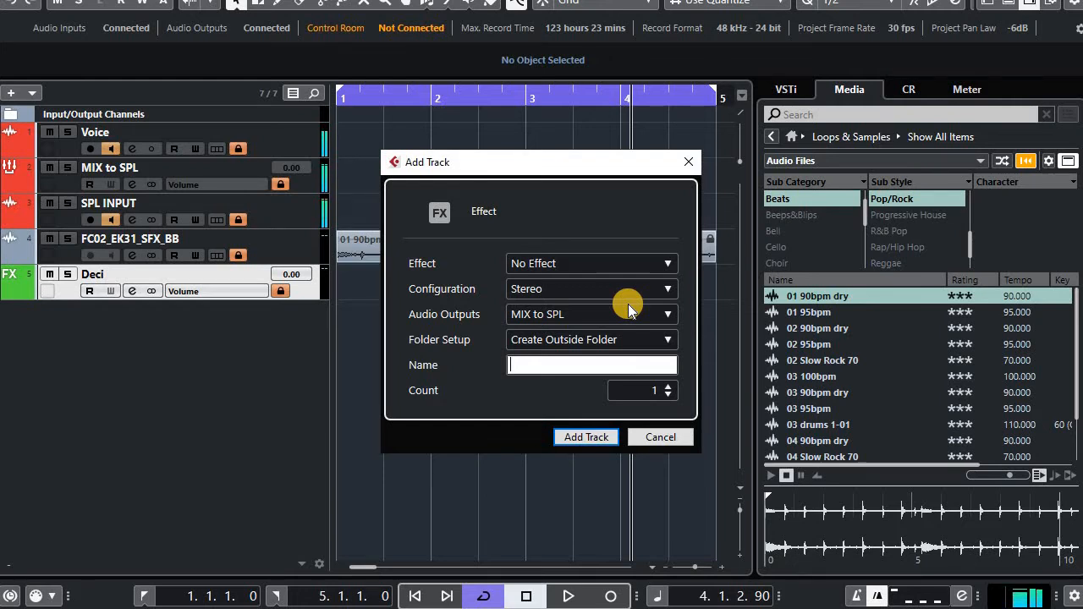
Find ValhallaVintageVerb among the plug-ins and choose it as the new track's effect
click(636, 262)
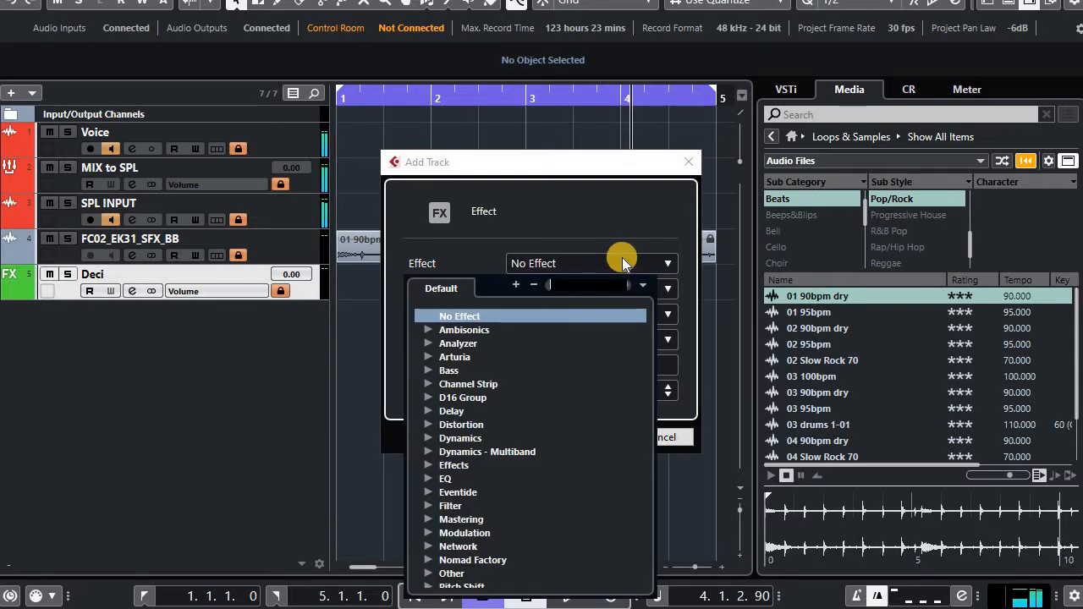
text(b)
key(BackSpace)
text(ba)
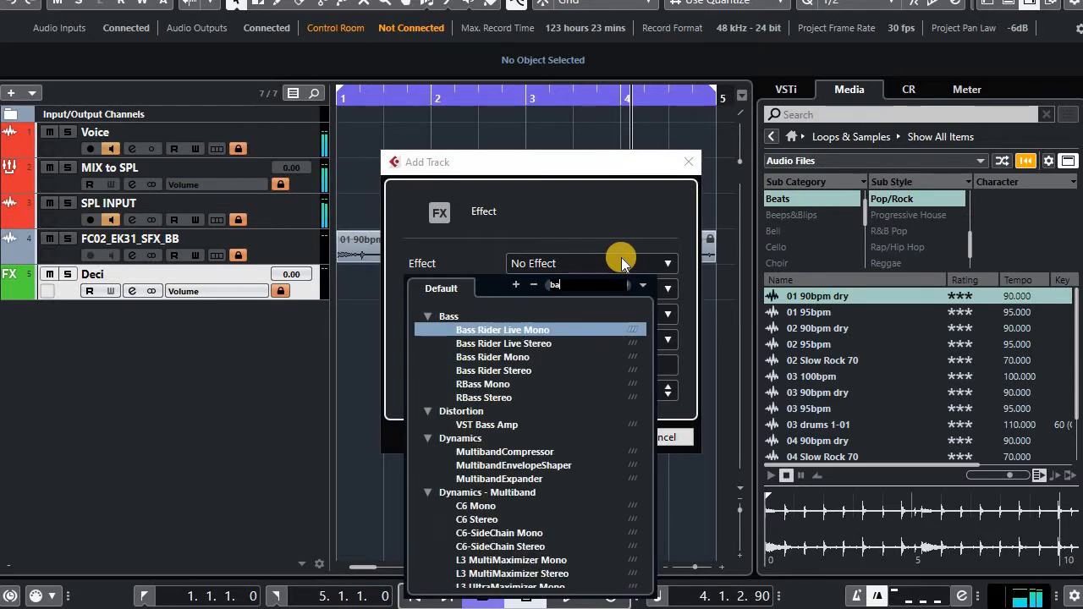
key(BackSpace)
key(BackSpace)
text(val)
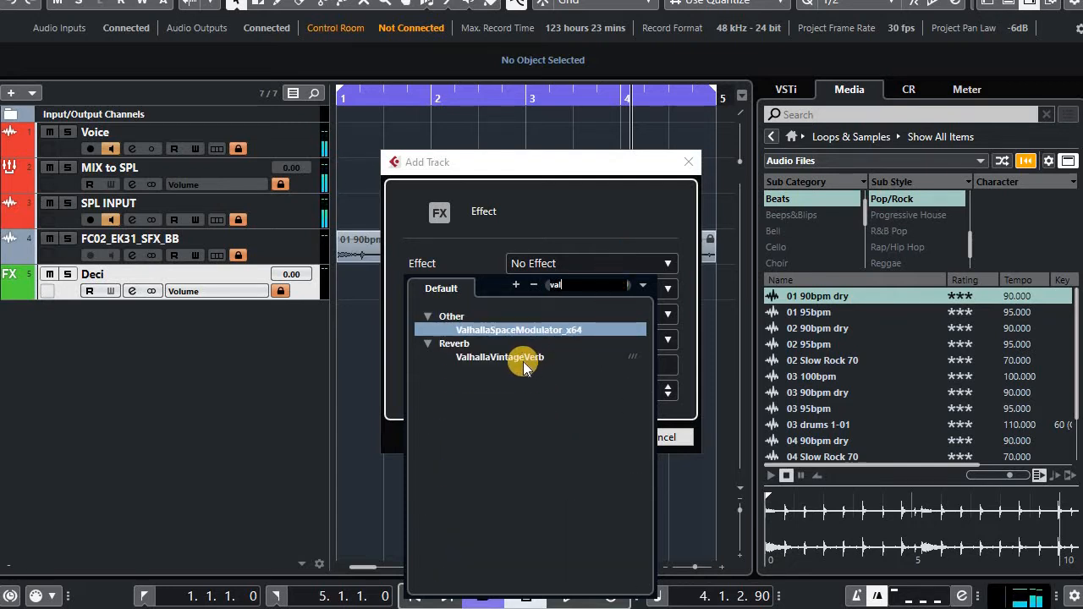
click(551, 366)
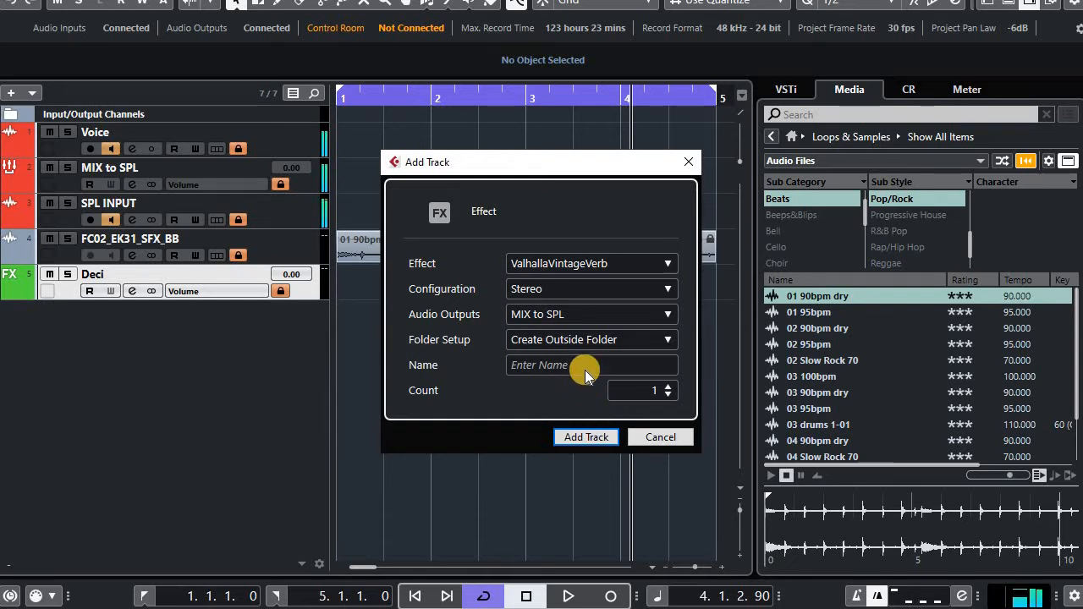
Name the effect track Val Verb, add it, and move its reverb window clear of the track list
click(586, 364)
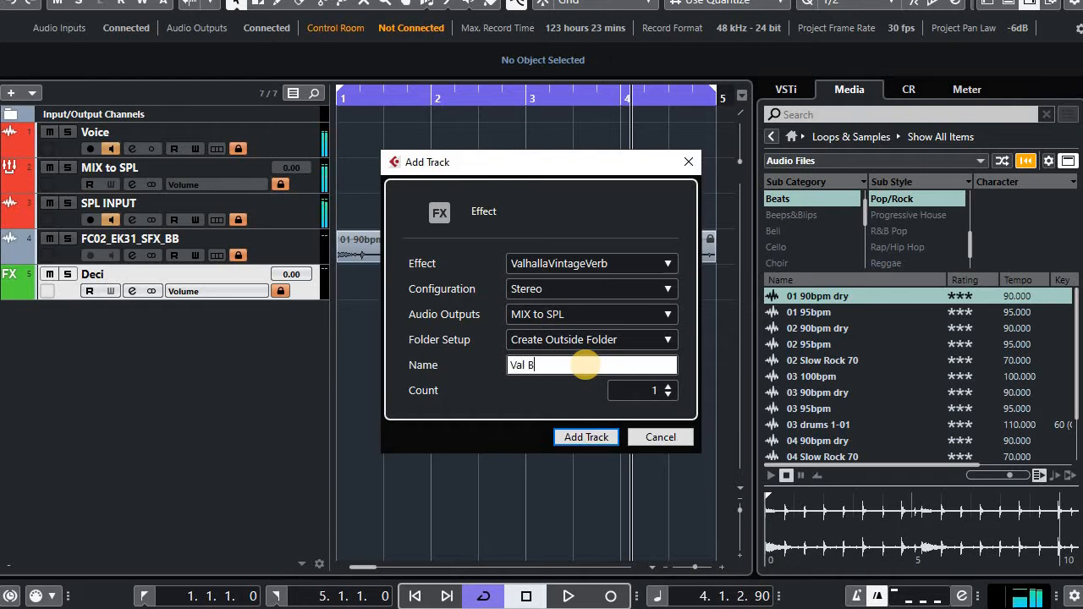
text(Val Verb)
key(Return)
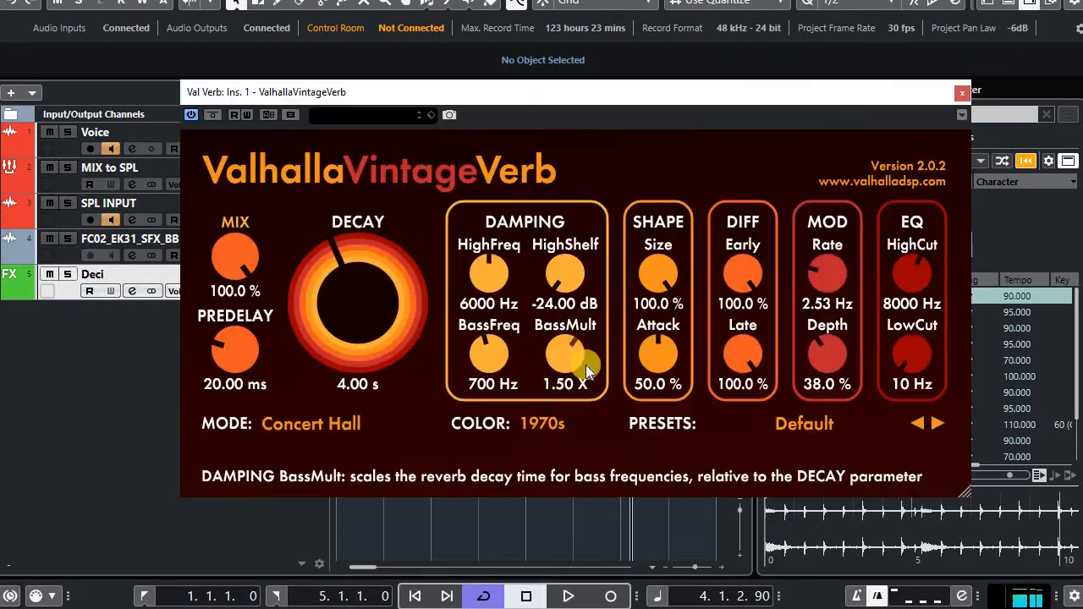
drag(919, 99, 1082, 106)
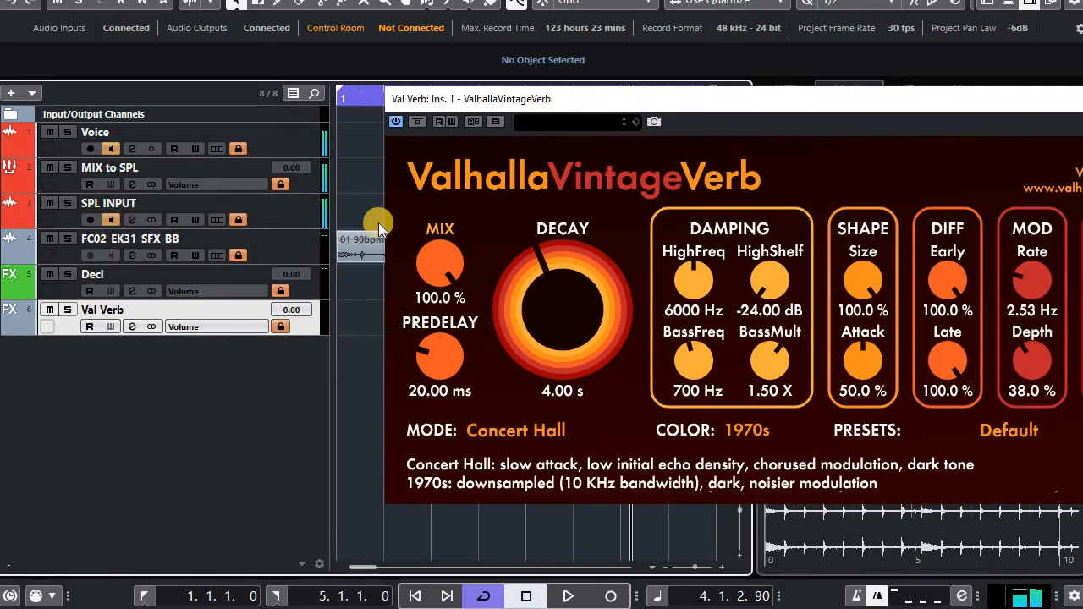
Color the Val Verb channel green in the mixer to match the Deci channel
key(F3)
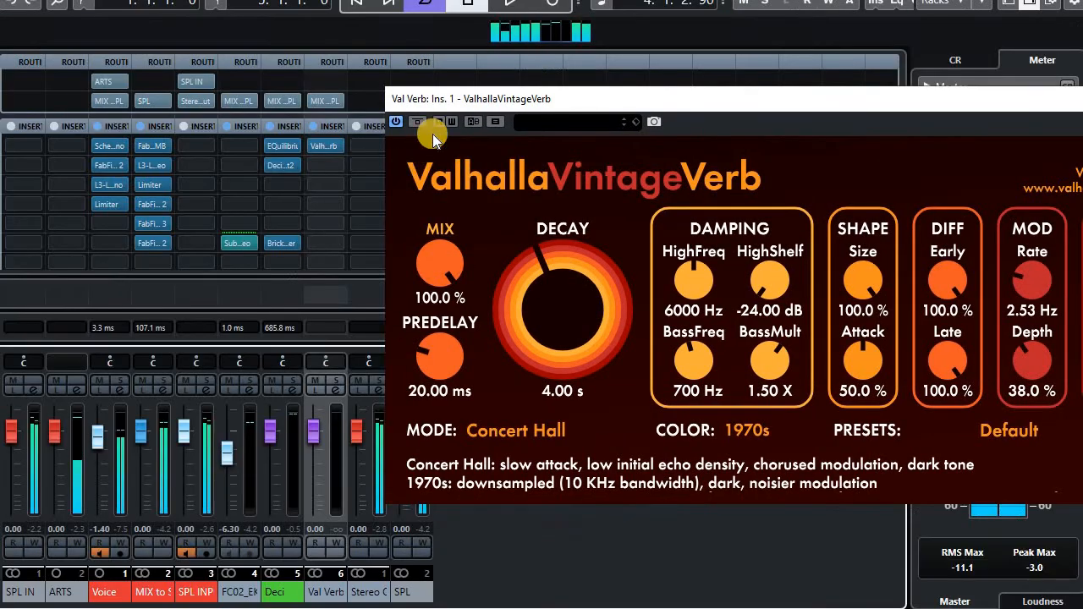
click(321, 590)
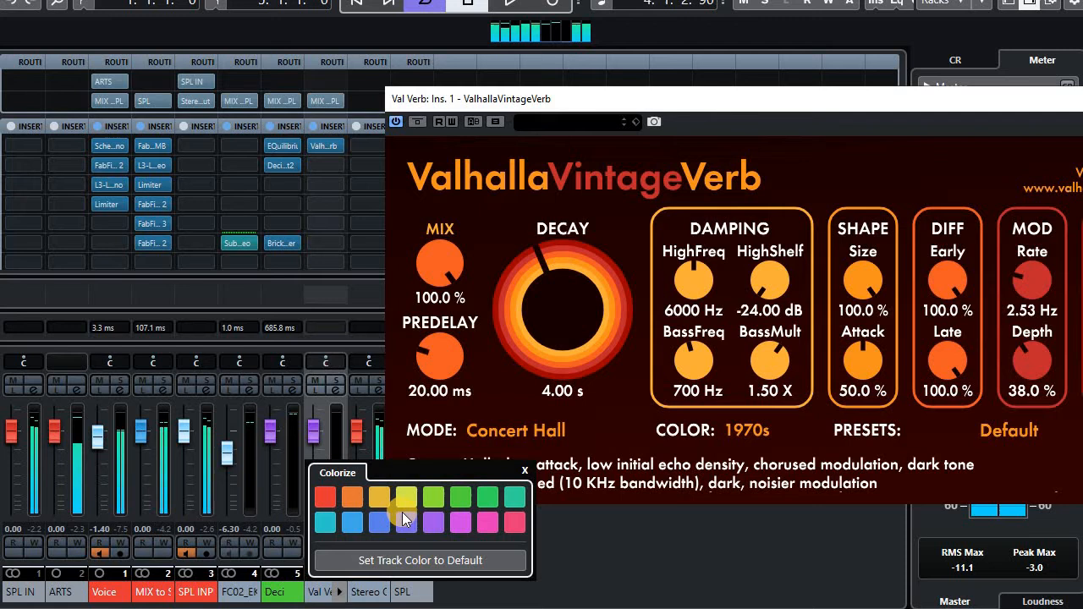
click(460, 498)
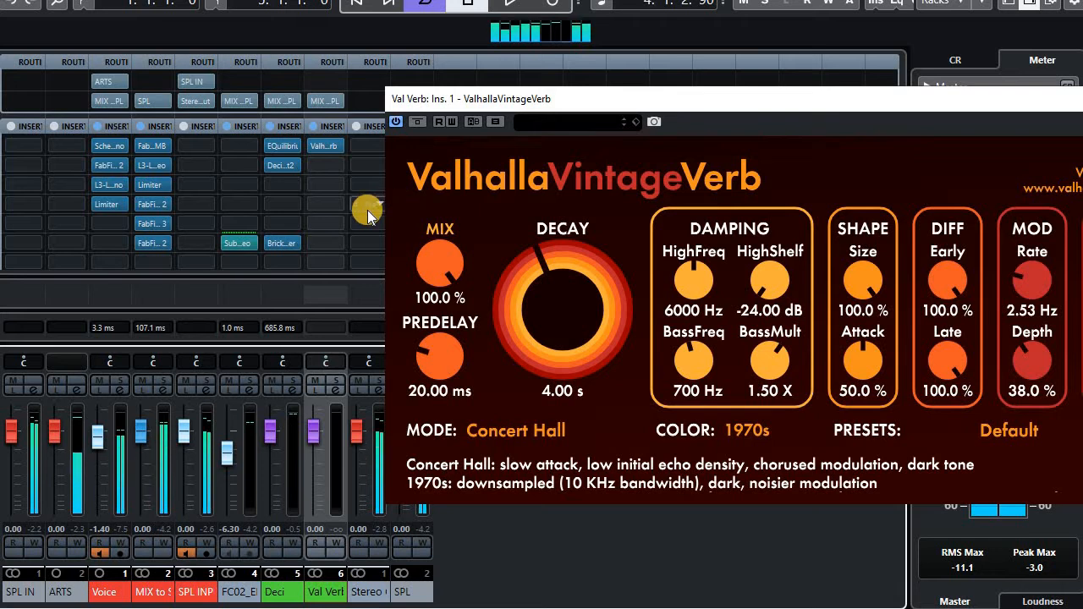
Check the Val Verb channel's output routing and move the reverb window clear of the mixer channels
click(344, 101)
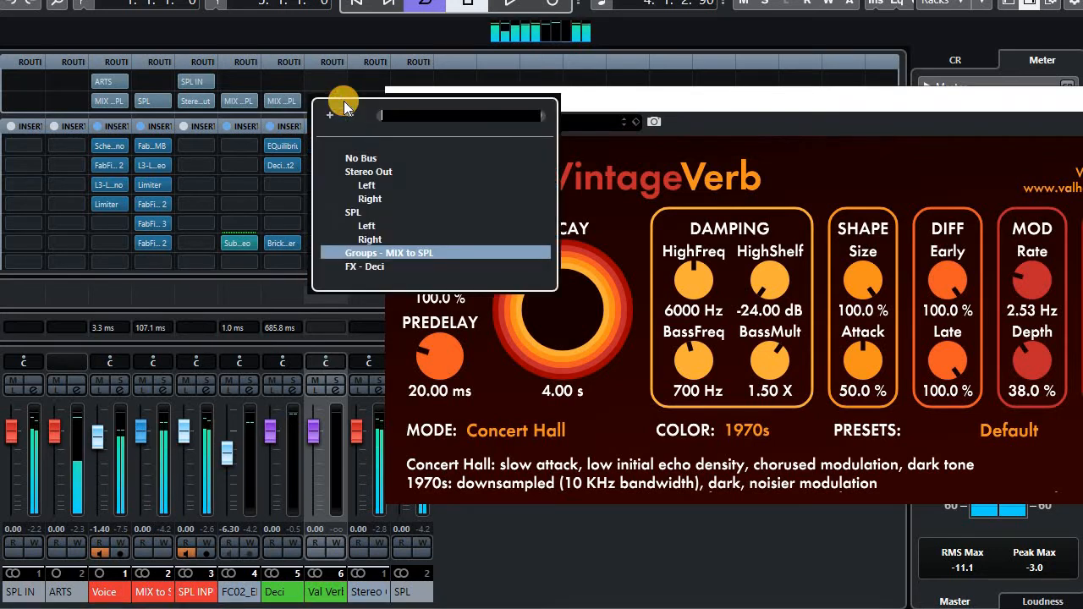
click(496, 294)
drag(574, 102, 884, 152)
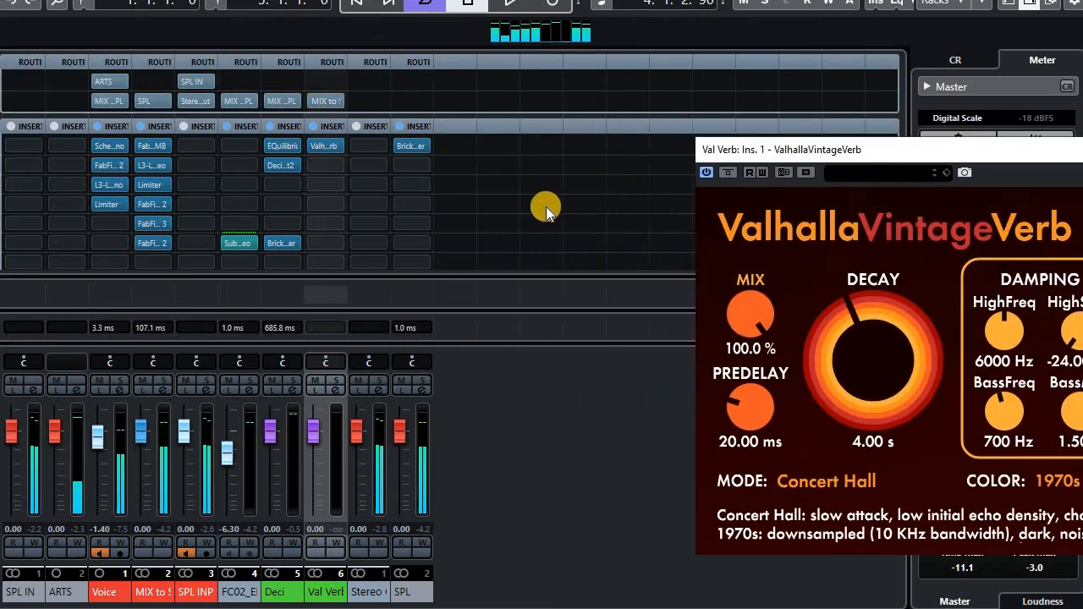
Assign the second send of the Deci channel to Val Verb and enable it, and assign FC02_EK31_SFX_BB's second send to Val Verb
scroll(542, 212, down, 3)
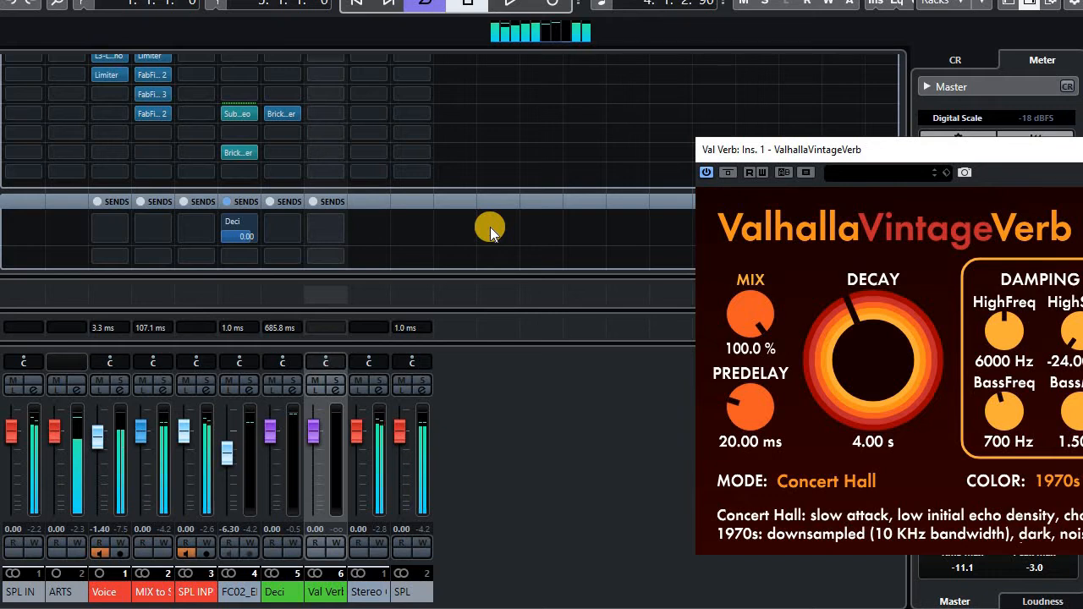
click(330, 225)
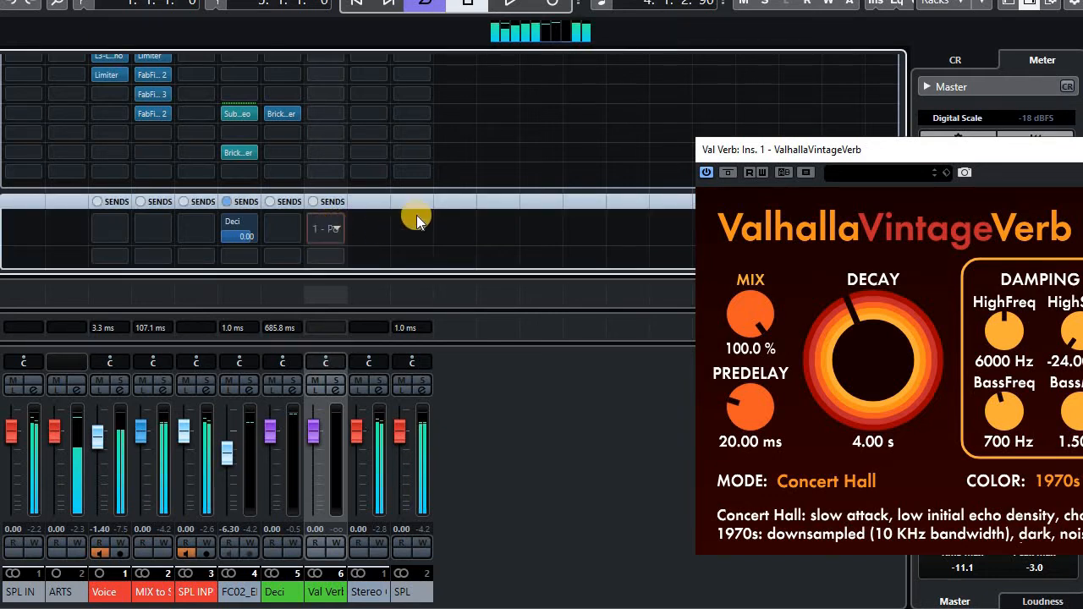
click(288, 251)
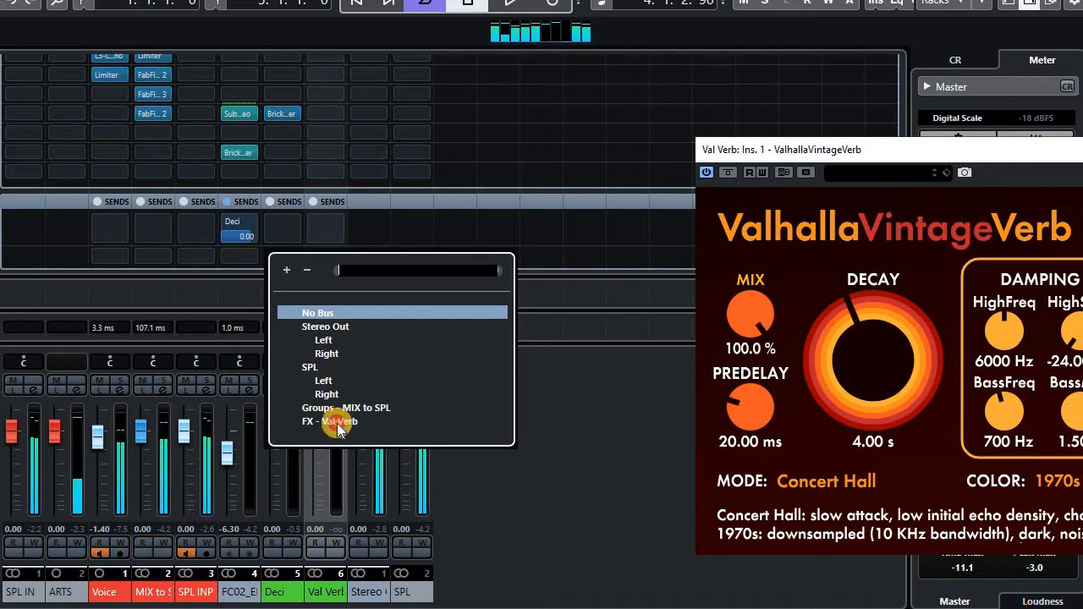
click(339, 421)
click(274, 255)
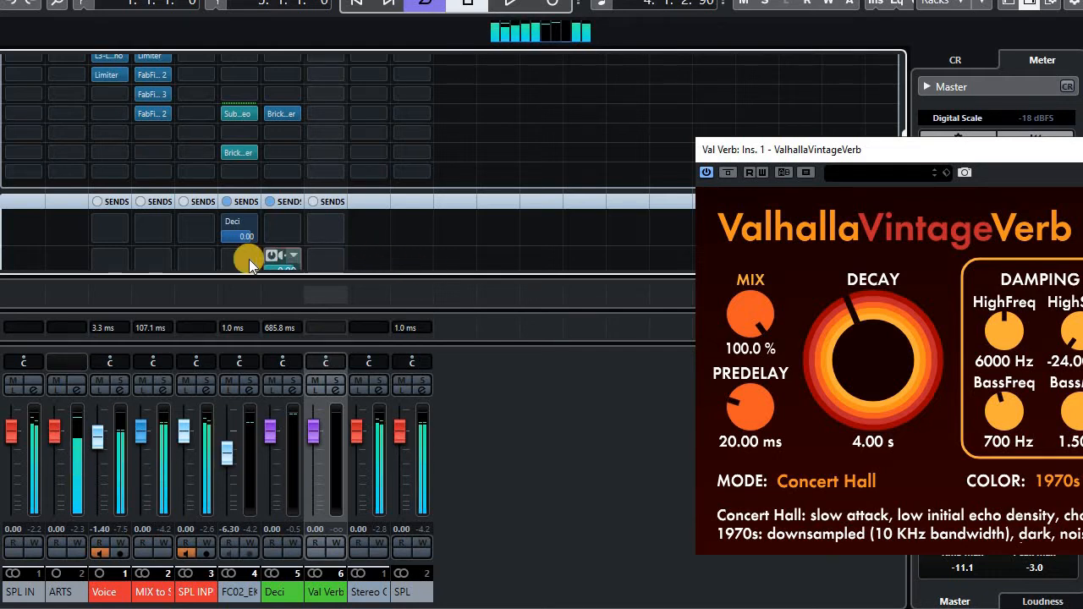
click(293, 262)
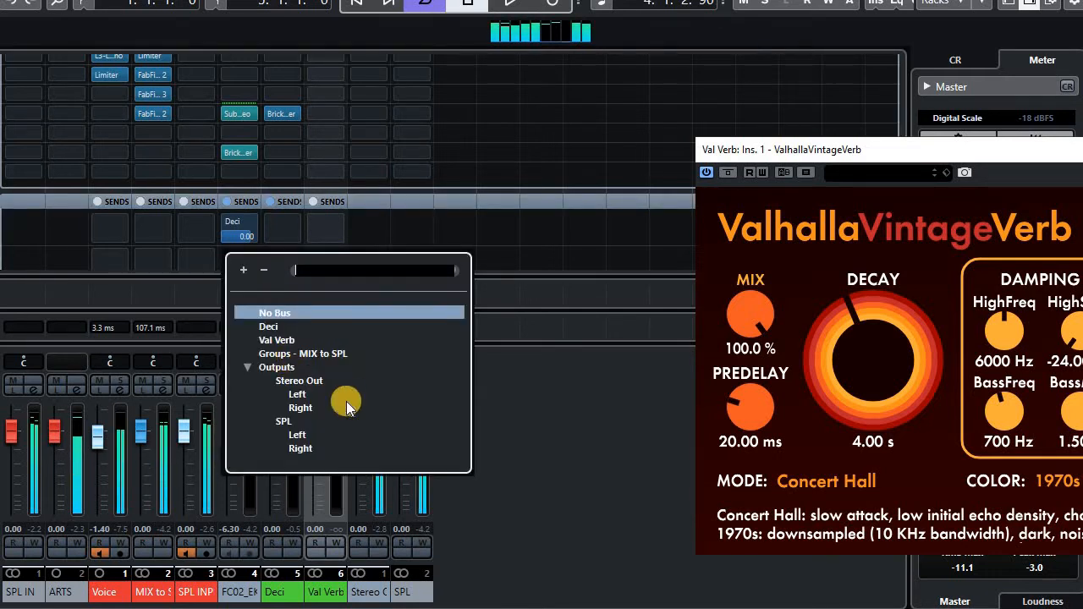
click(293, 340)
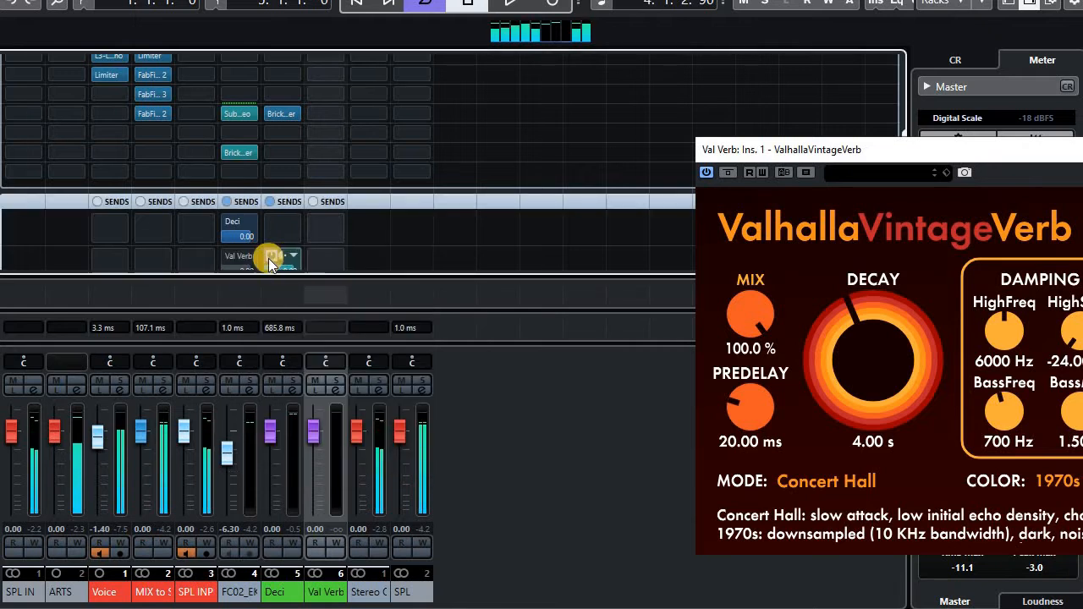
Play the loop, disable Deci's send to Val Verb, and enable FC02_EK31_SFX_BB's send to Val Verb instead
click(298, 525)
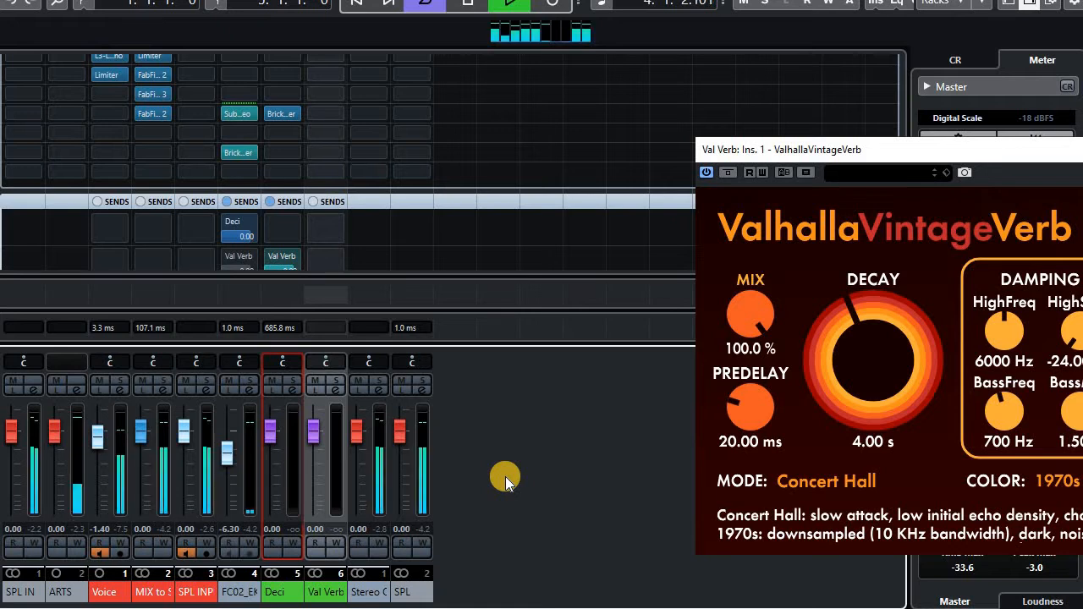
drag(744, 149, 605, 103)
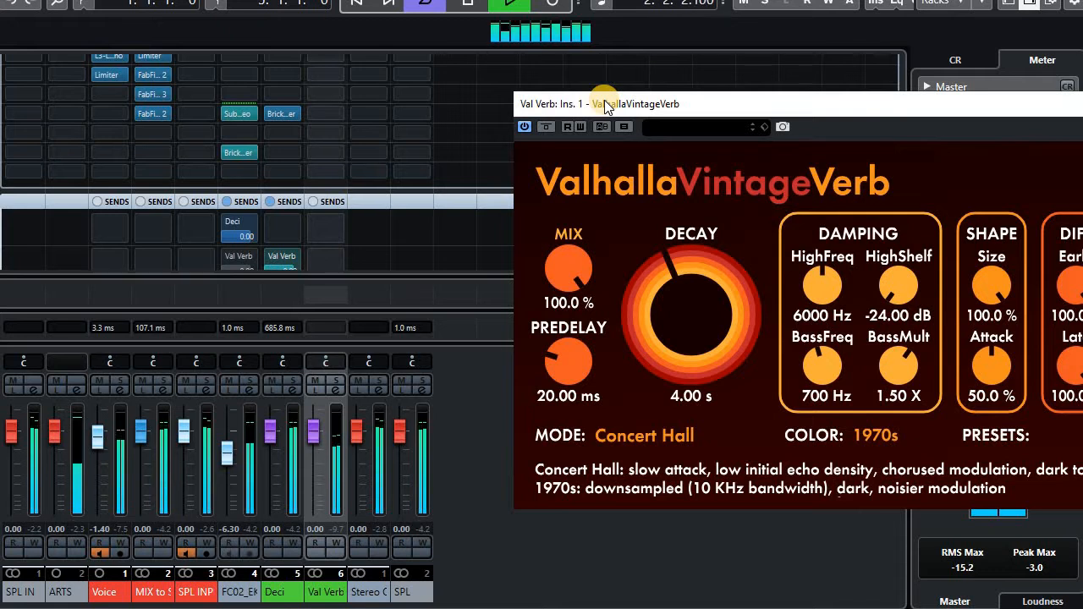
click(271, 258)
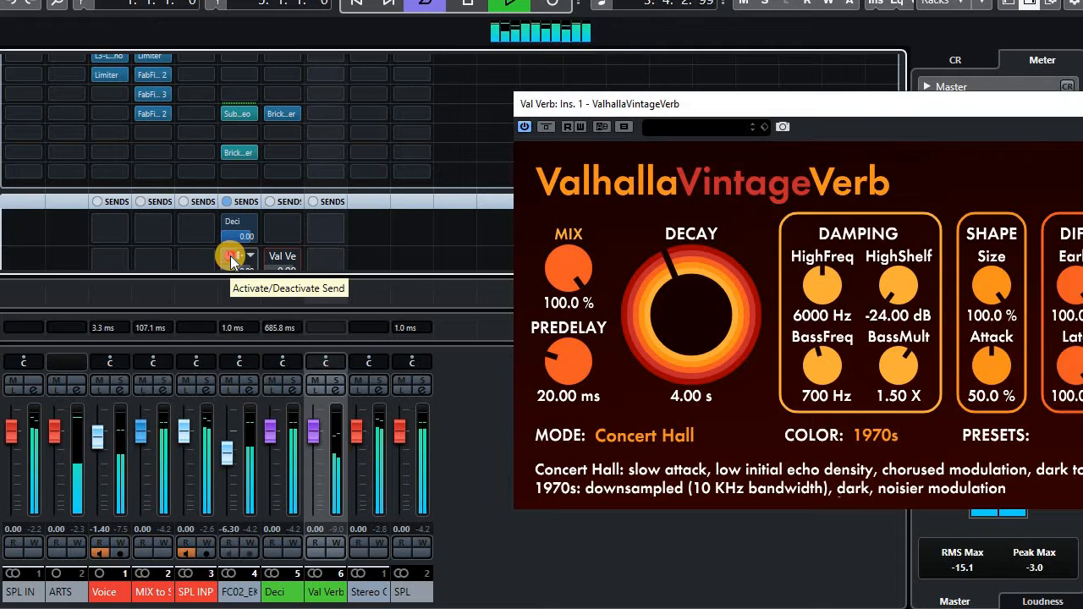
click(231, 255)
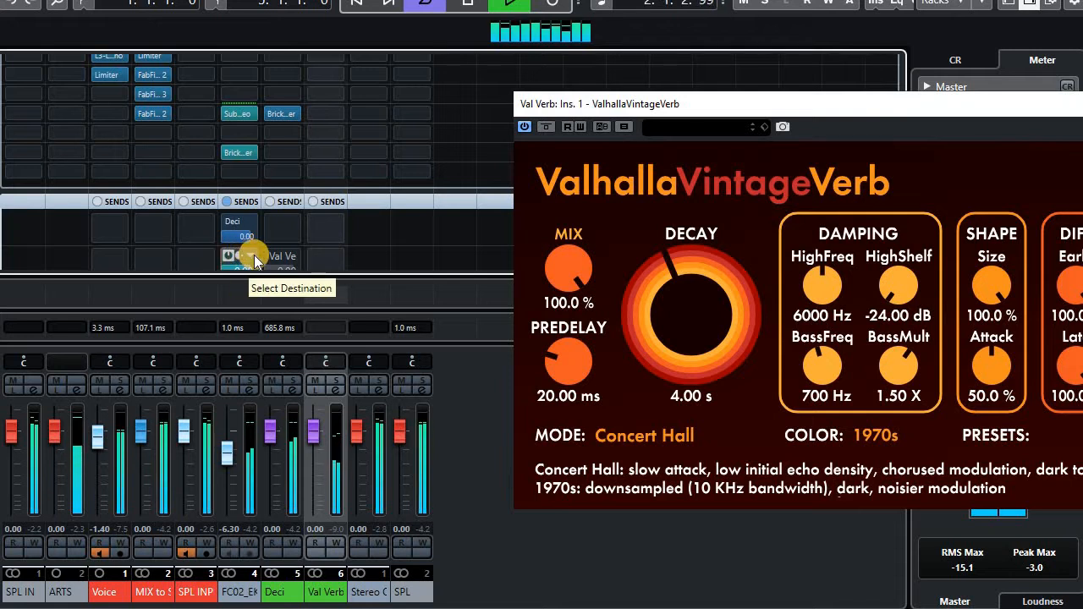
drag(261, 264, 283, 258)
Move the reverb window so all its controls are visible, and check the host's preset browser for it
drag(766, 100, 391, 71)
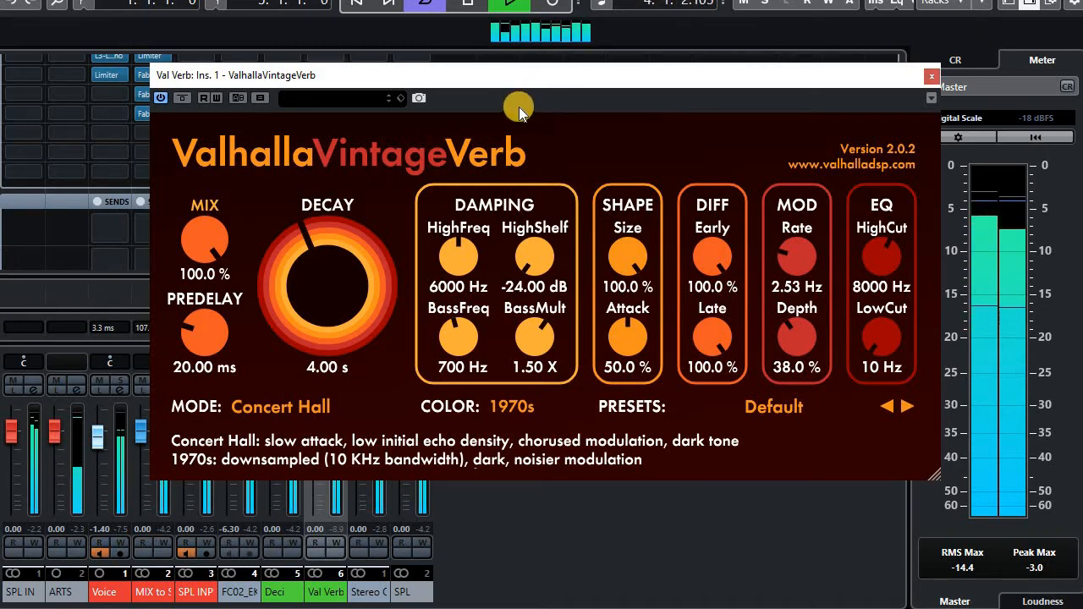
click(358, 101)
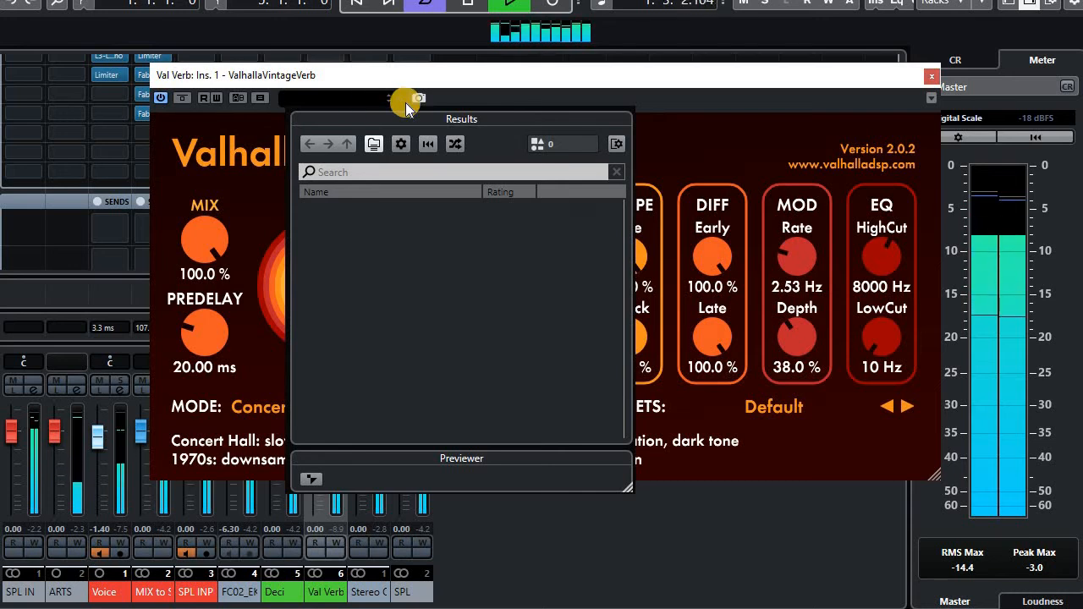
click(593, 98)
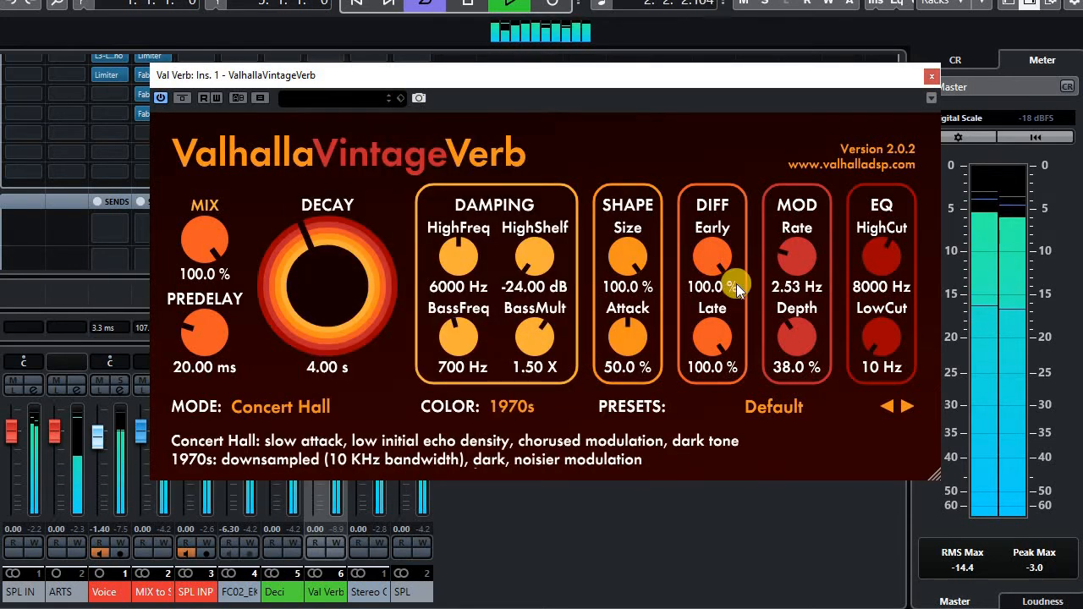
Audition the Don Gunn presets SR-Short Drum Room, SRand-Medium Drum Room and SRand-Splashy Drum Space on the reverb
click(752, 405)
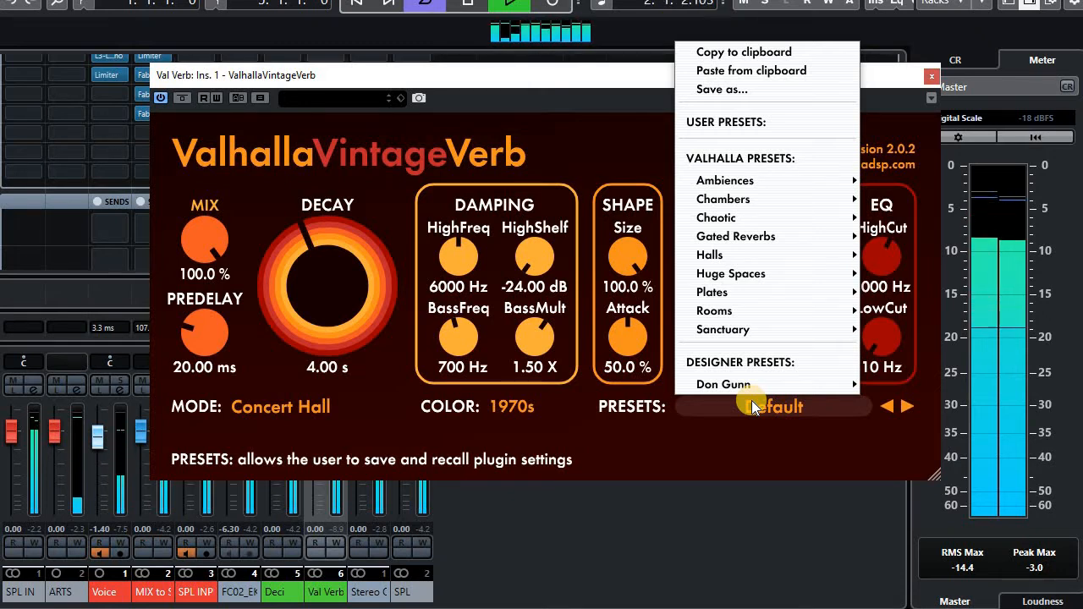
mouse_move(749, 385)
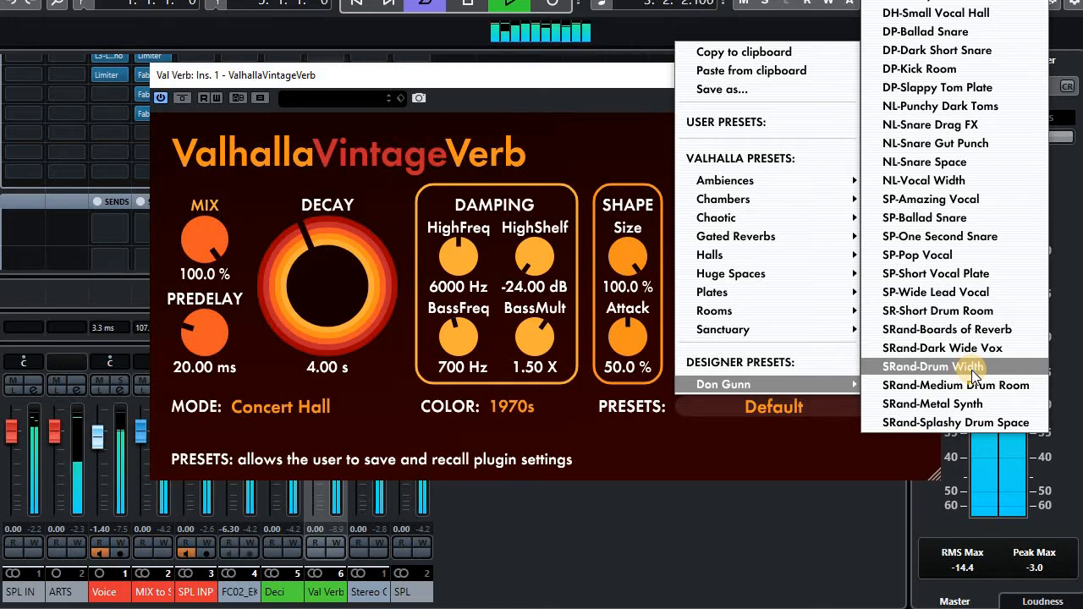
click(952, 312)
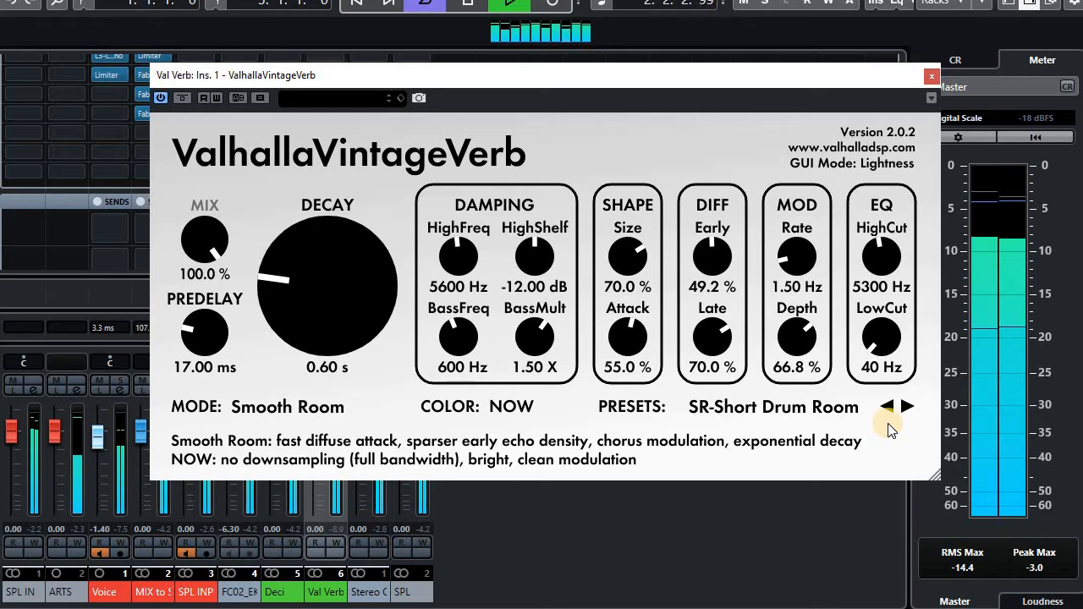
click(811, 410)
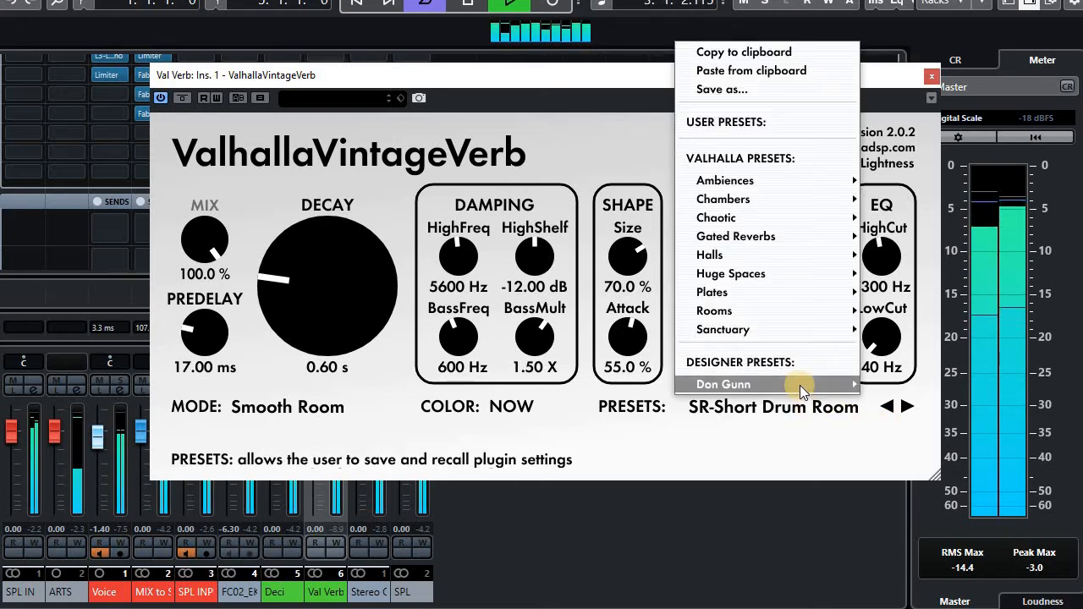
mouse_move(800, 385)
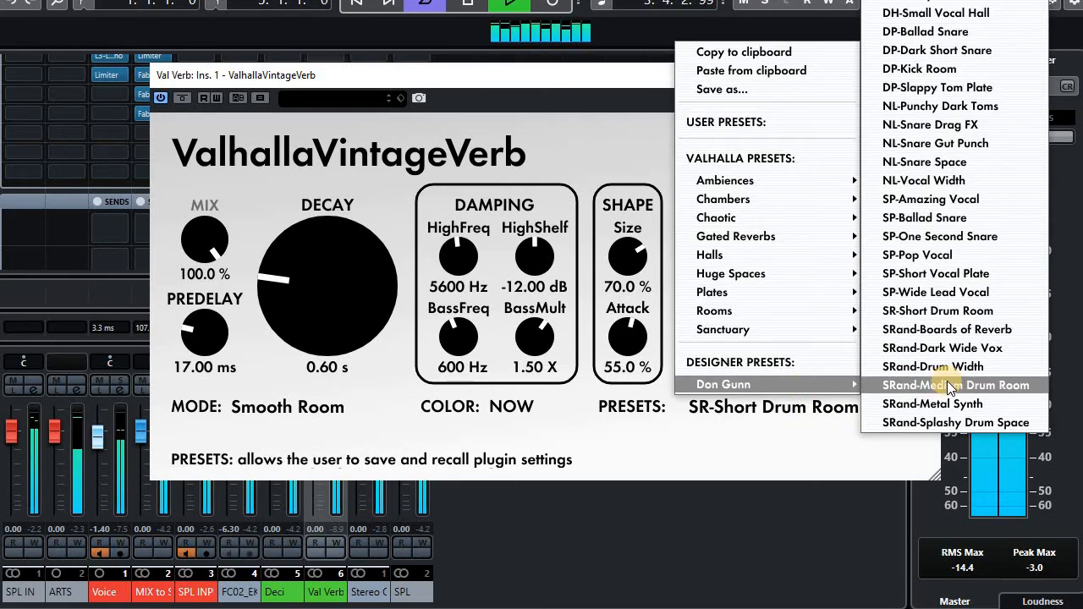
click(950, 385)
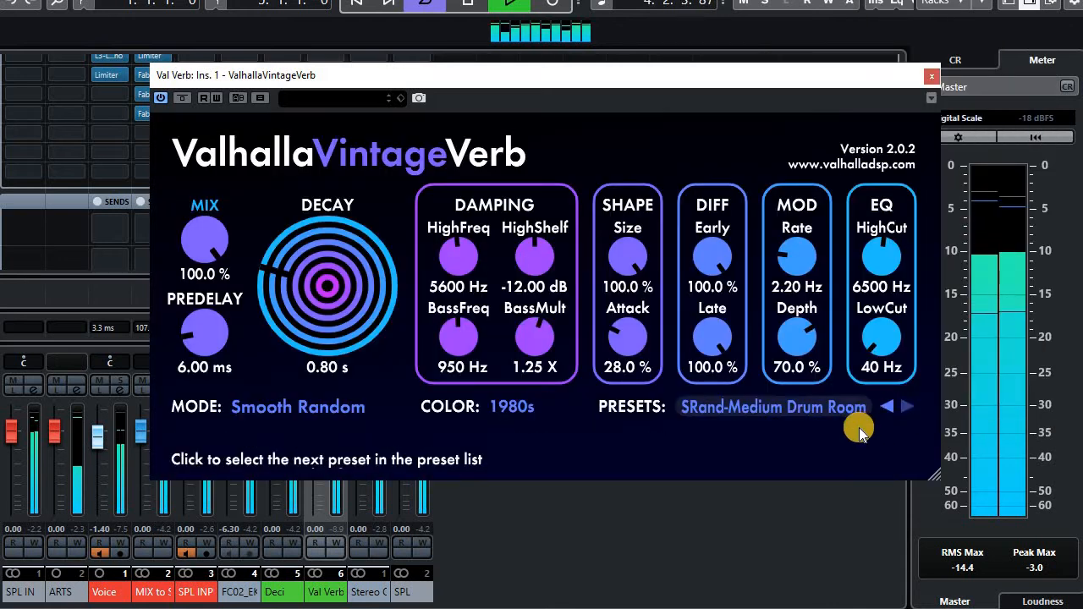
click(823, 403)
mouse_move(818, 377)
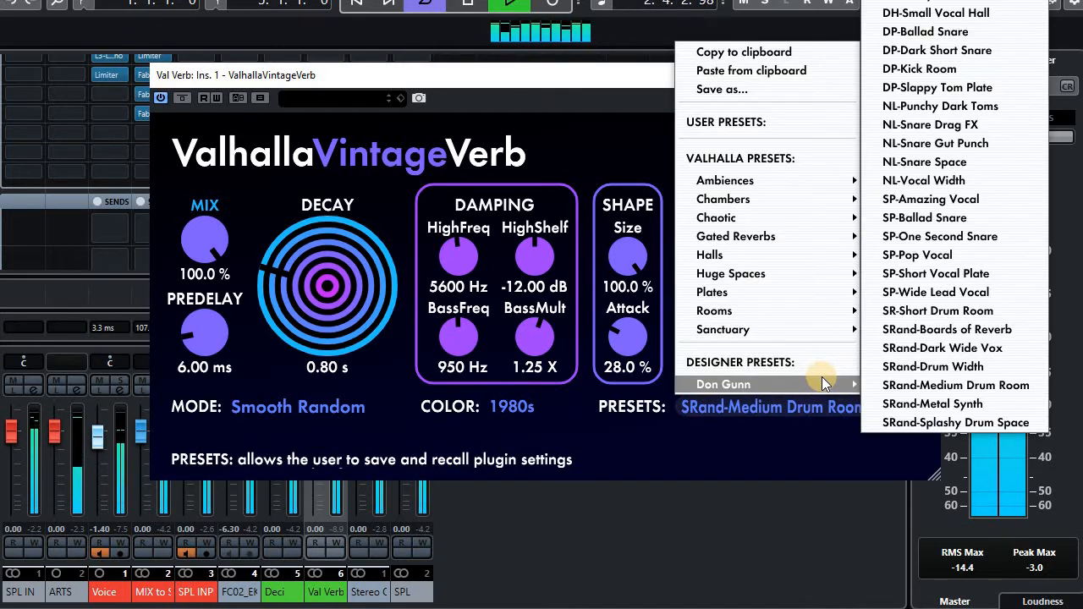
click(893, 426)
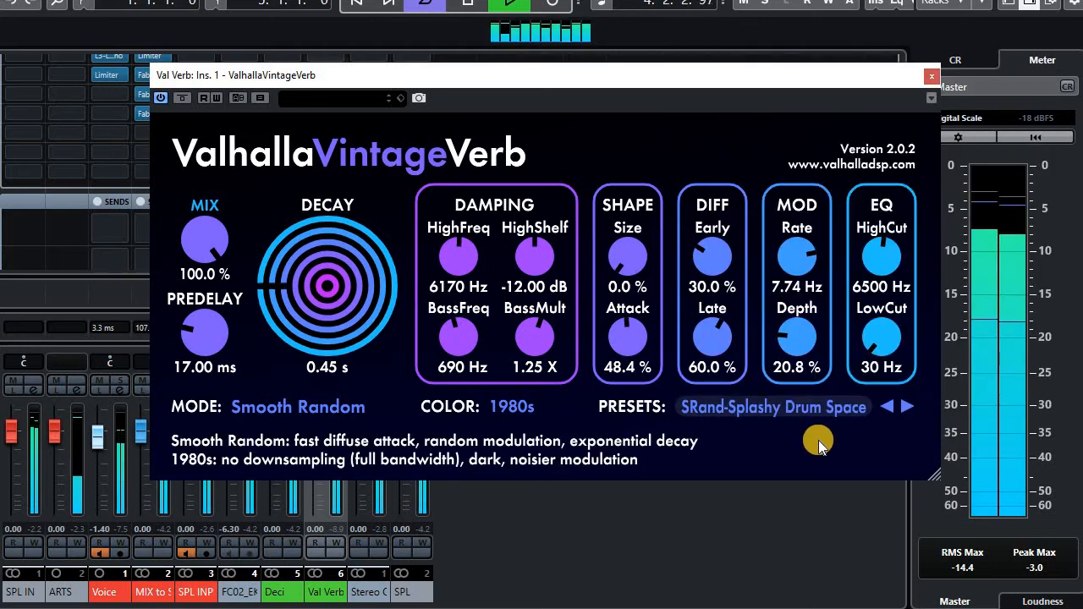
Audition the Huge Spaces presets Medieval and Homestar Blade Runner on the reverb
click(790, 405)
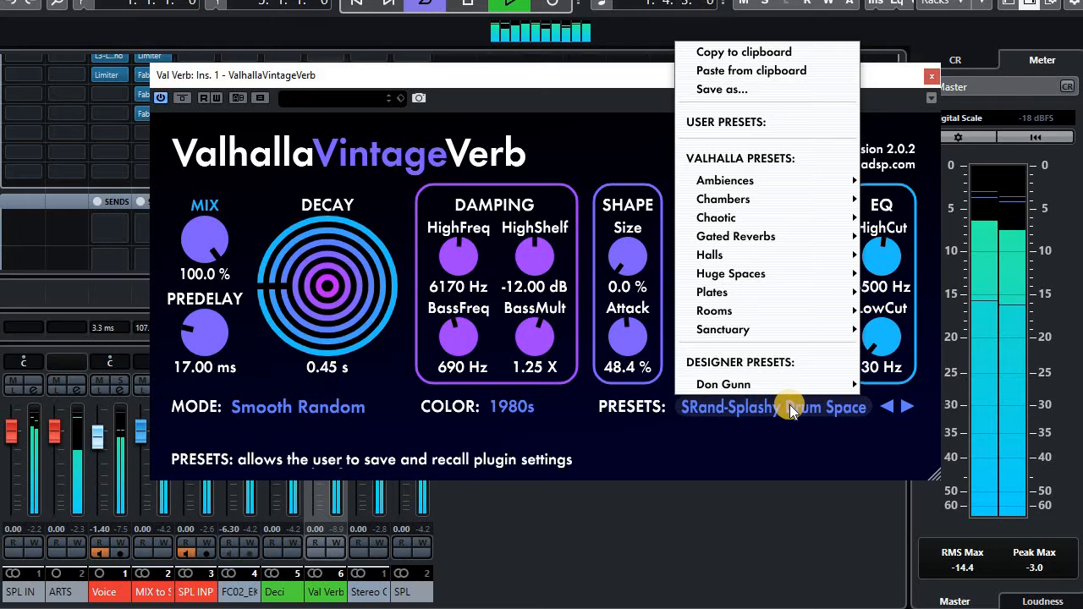
mouse_move(791, 384)
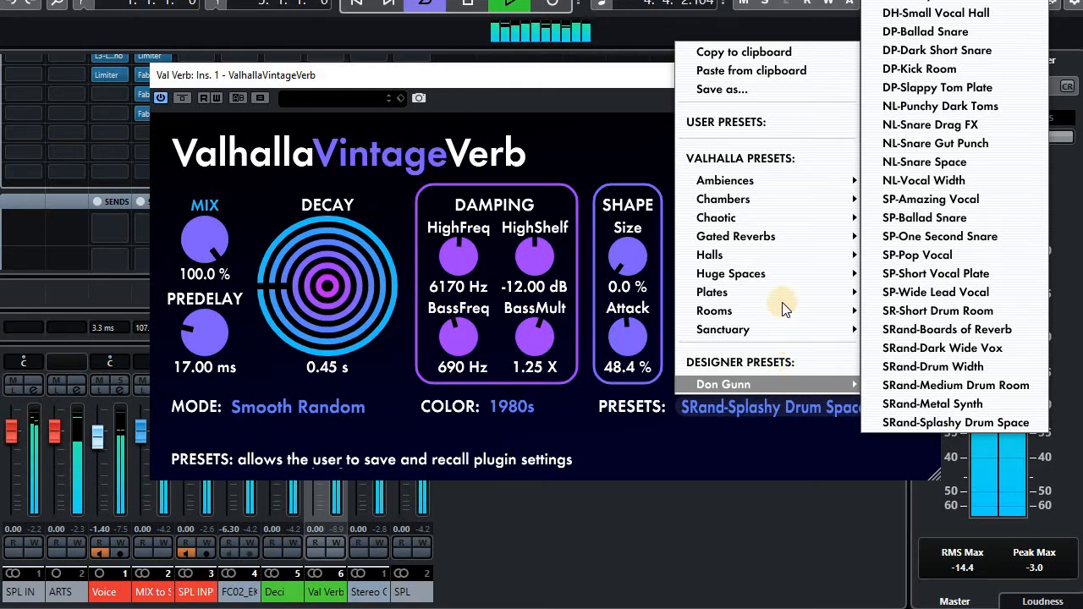
mouse_move(750, 273)
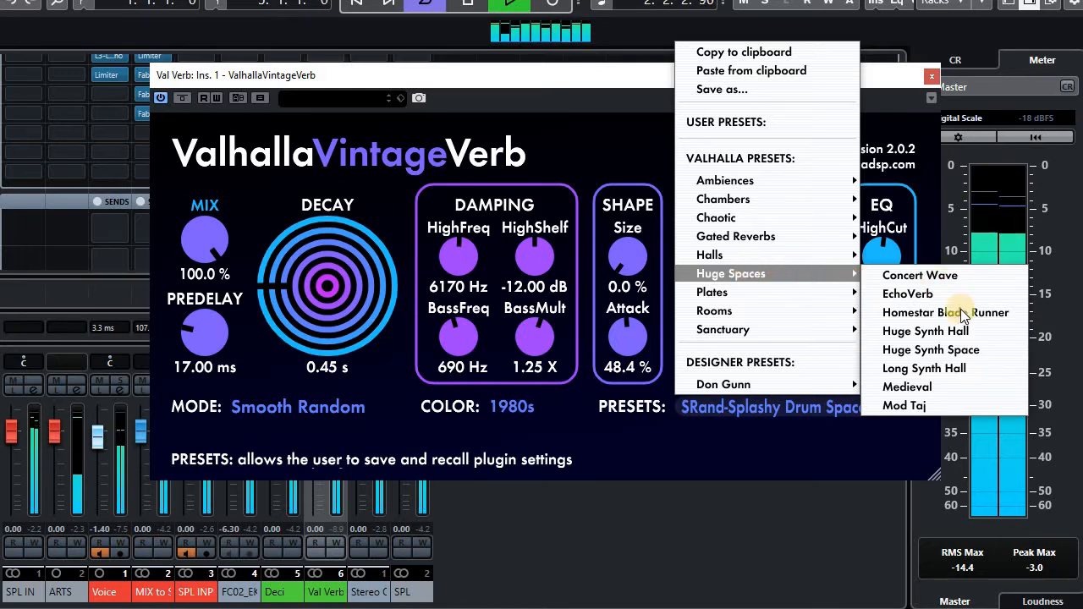
click(923, 383)
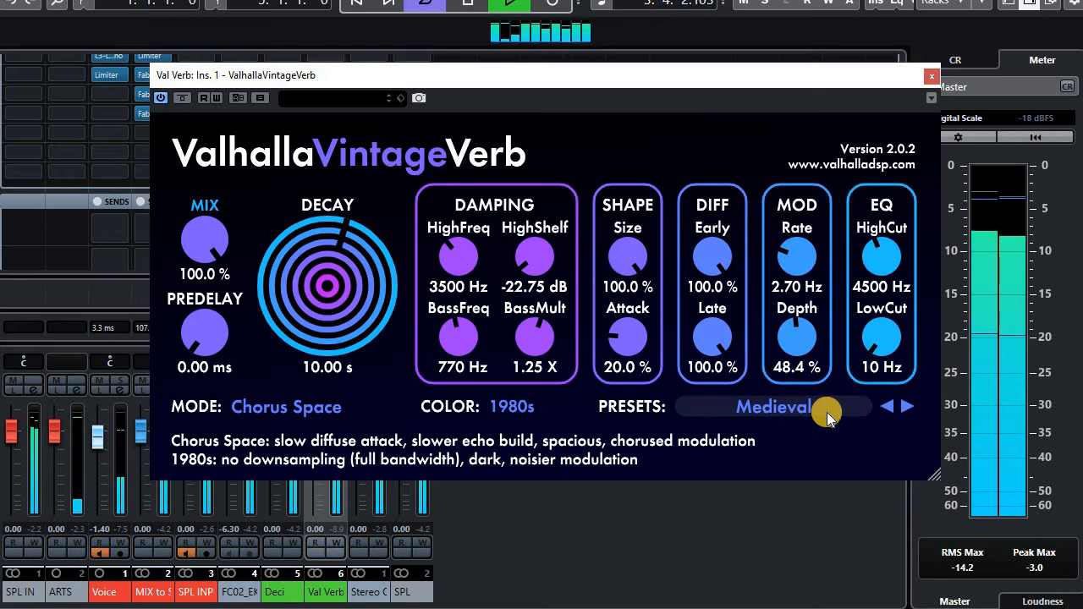
click(806, 412)
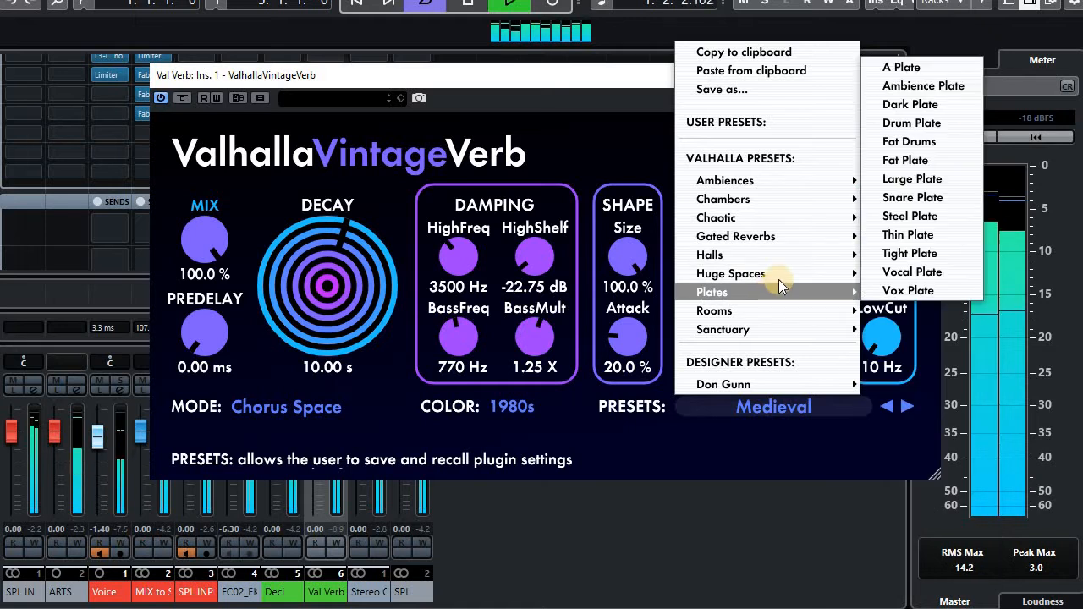
mouse_move(779, 276)
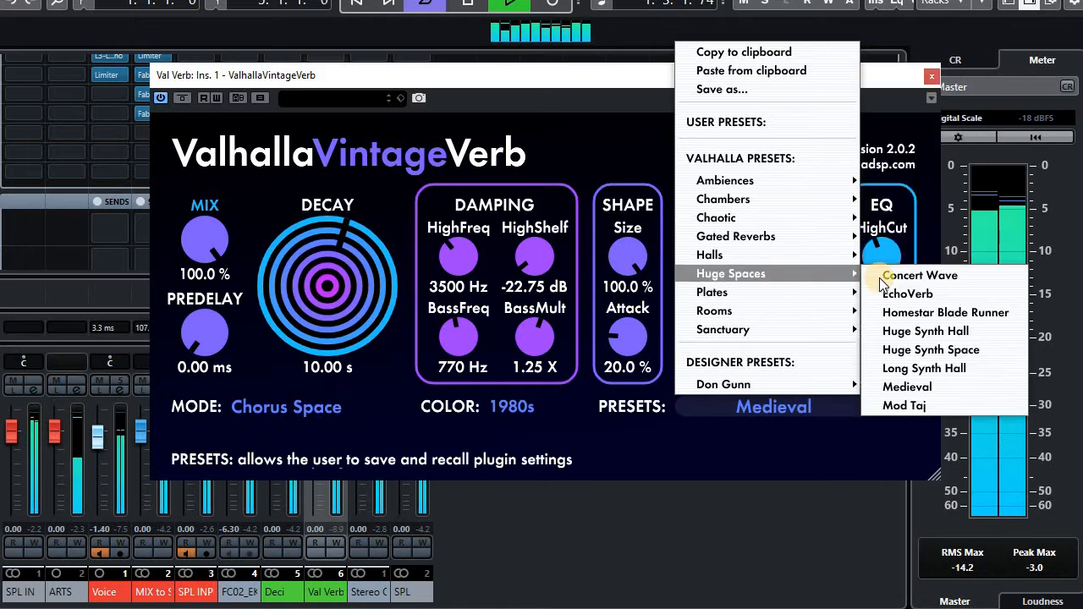
click(945, 318)
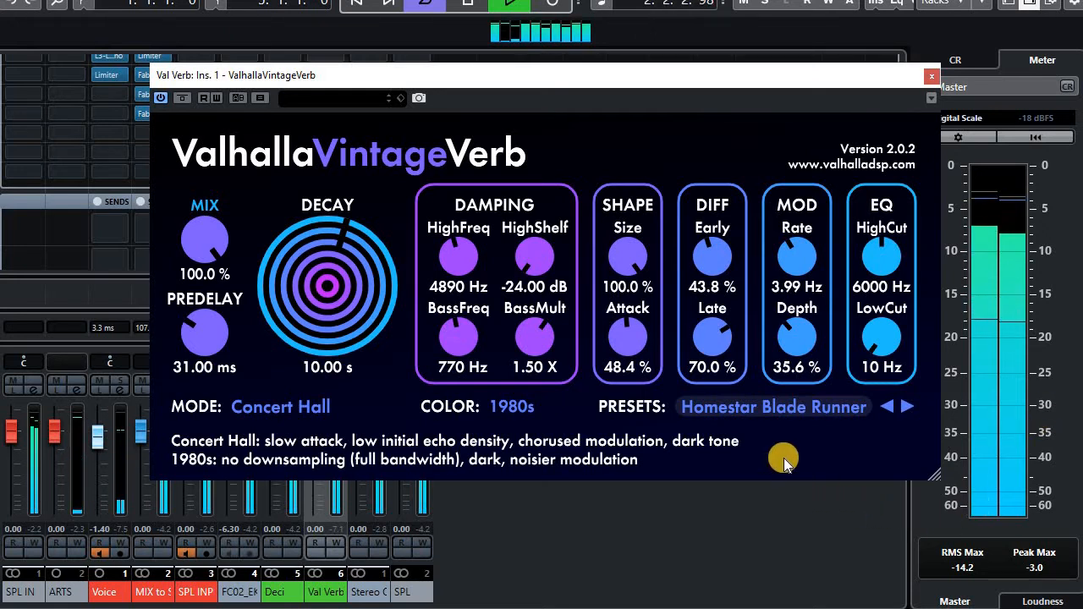
Try the reverb modes Chaotic Neutral, Dirty Plate and Random Space on the Homestar Blade Runner preset
click(336, 407)
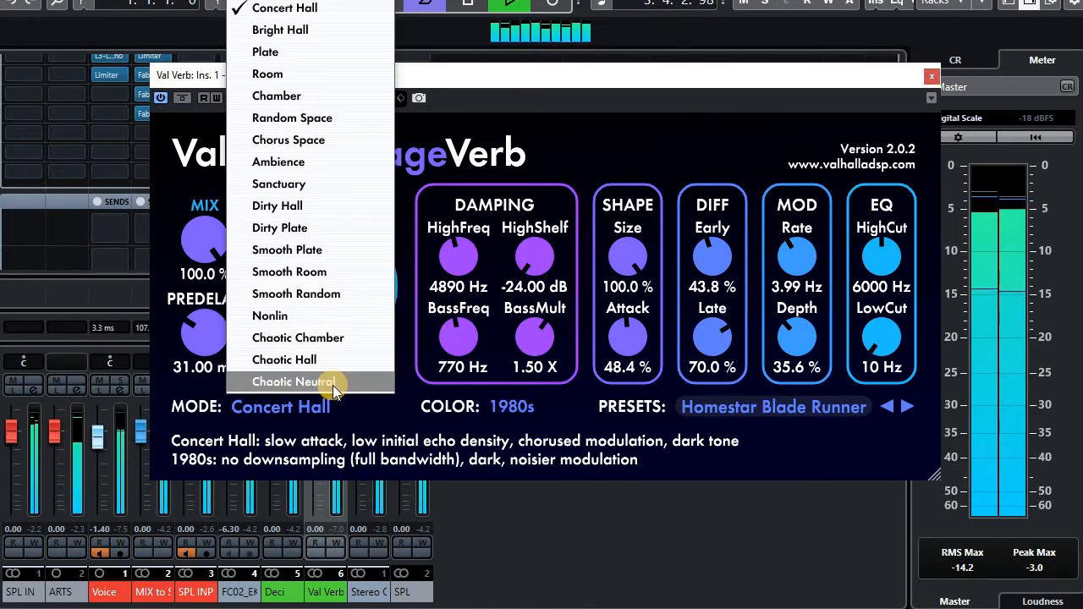
click(337, 386)
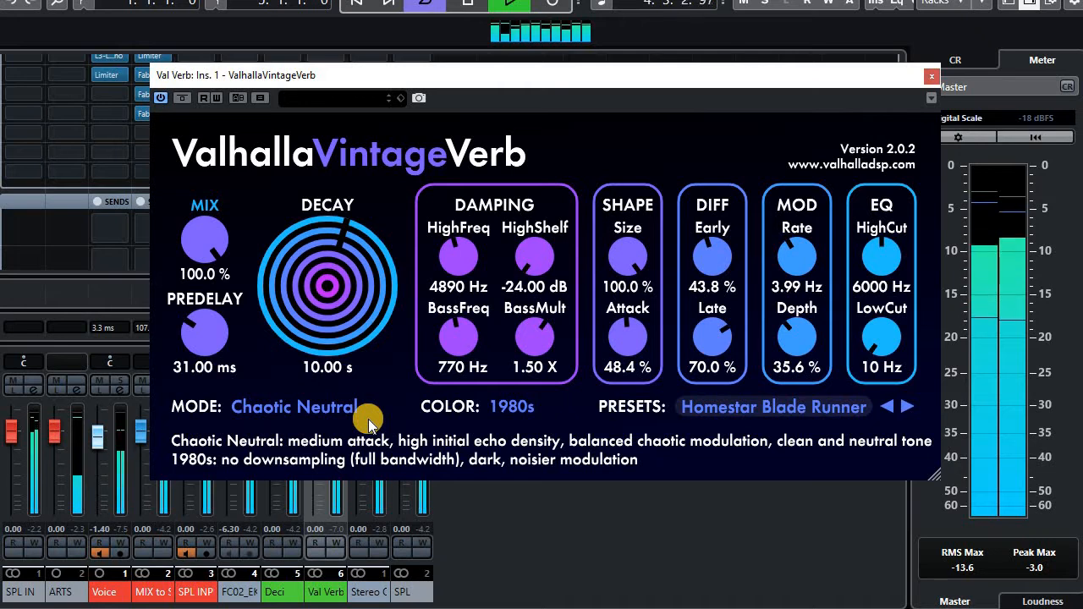
click(331, 412)
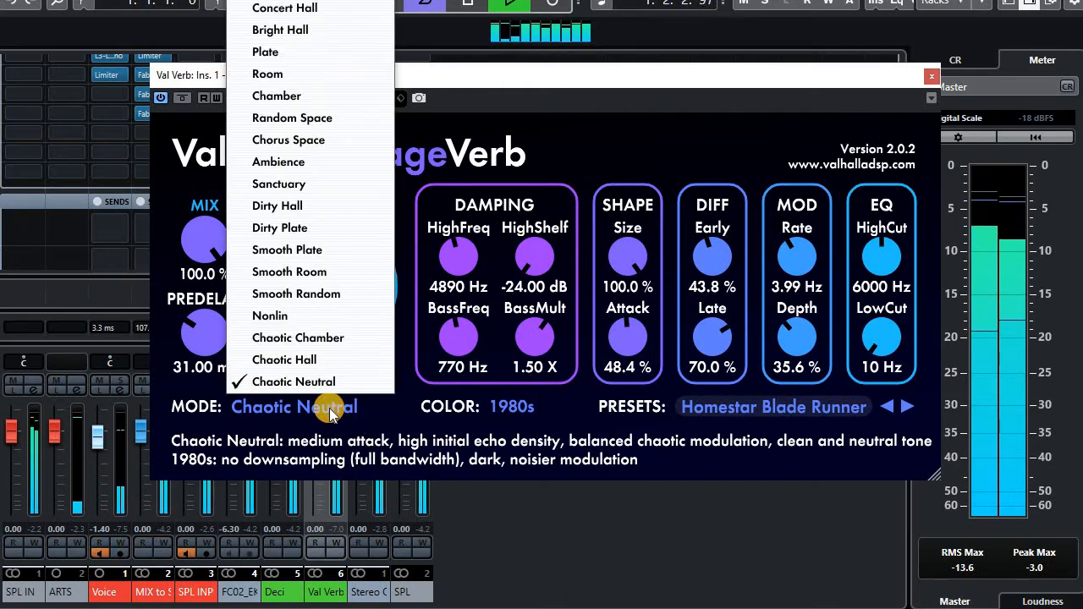
click(300, 236)
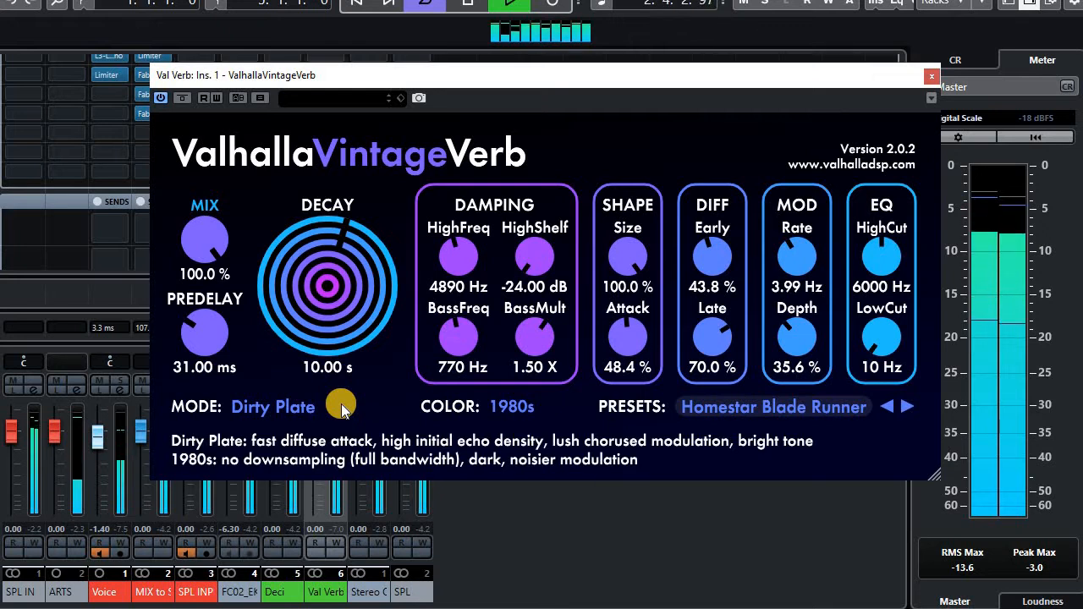
click(338, 408)
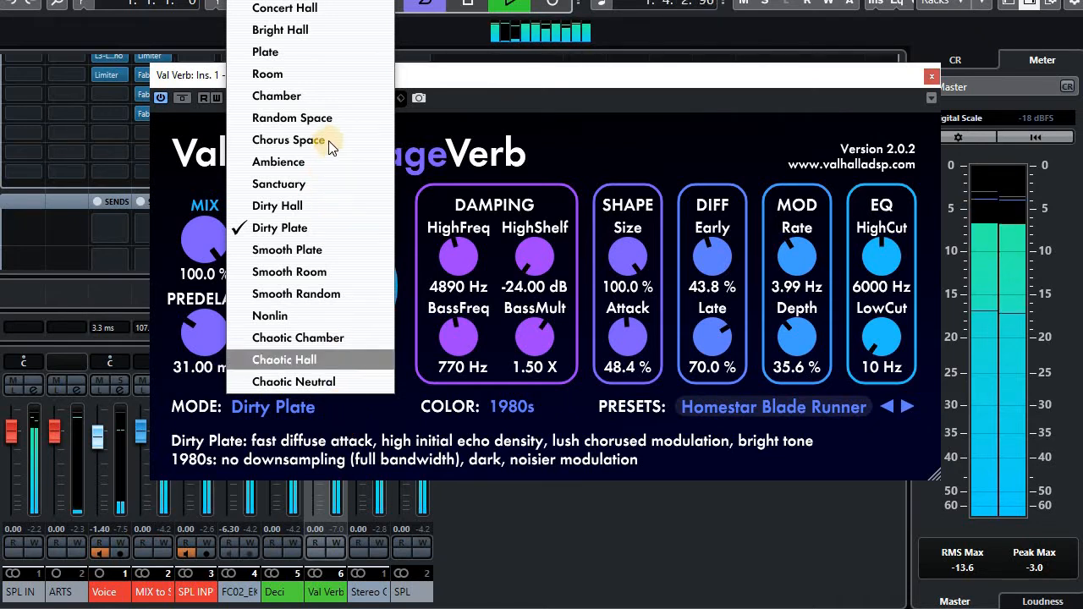
click(329, 119)
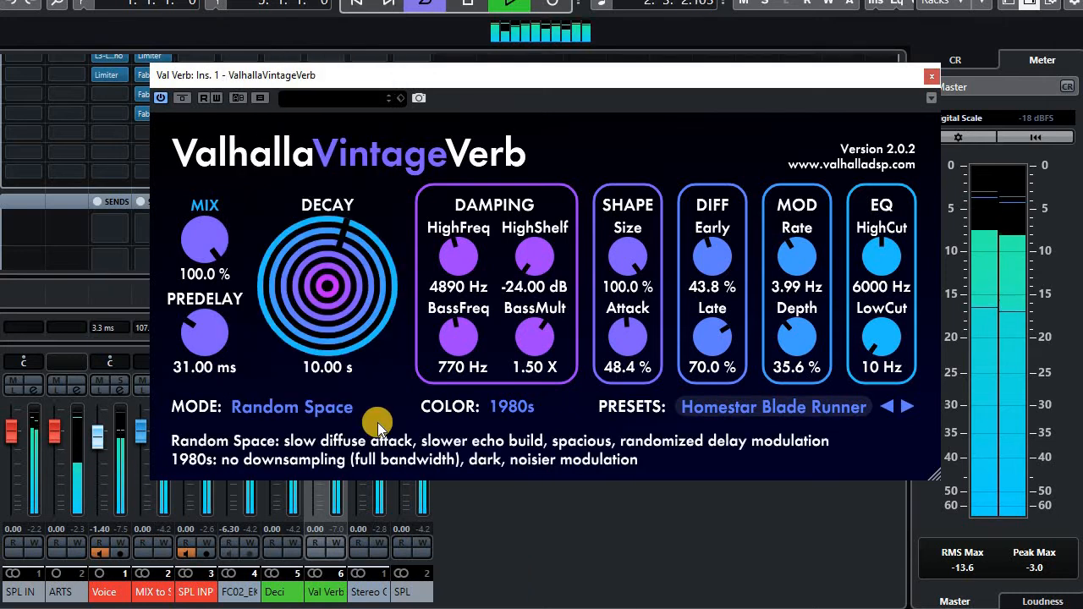
Audition the Gated Reverbs preset Big Ambience Gate, and load Tight Ambience Gate from the same category
click(751, 410)
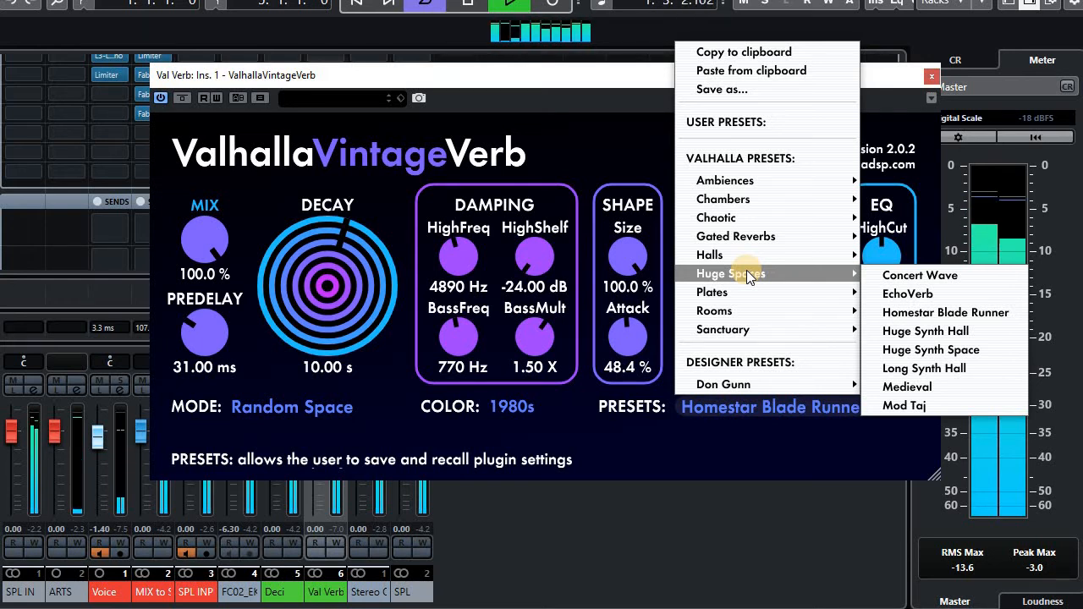
mouse_move(761, 240)
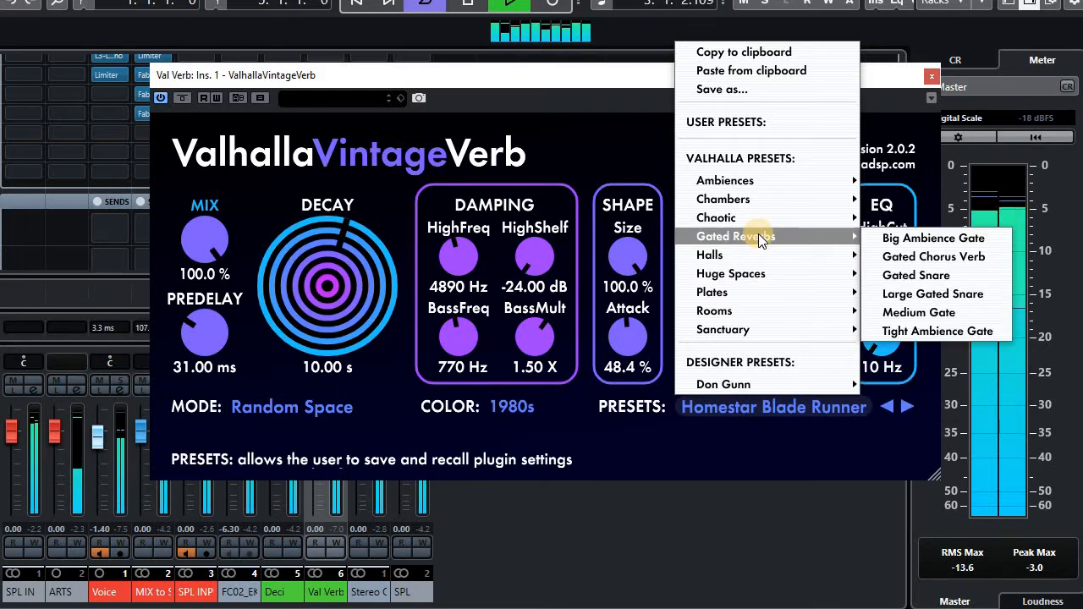
click(884, 239)
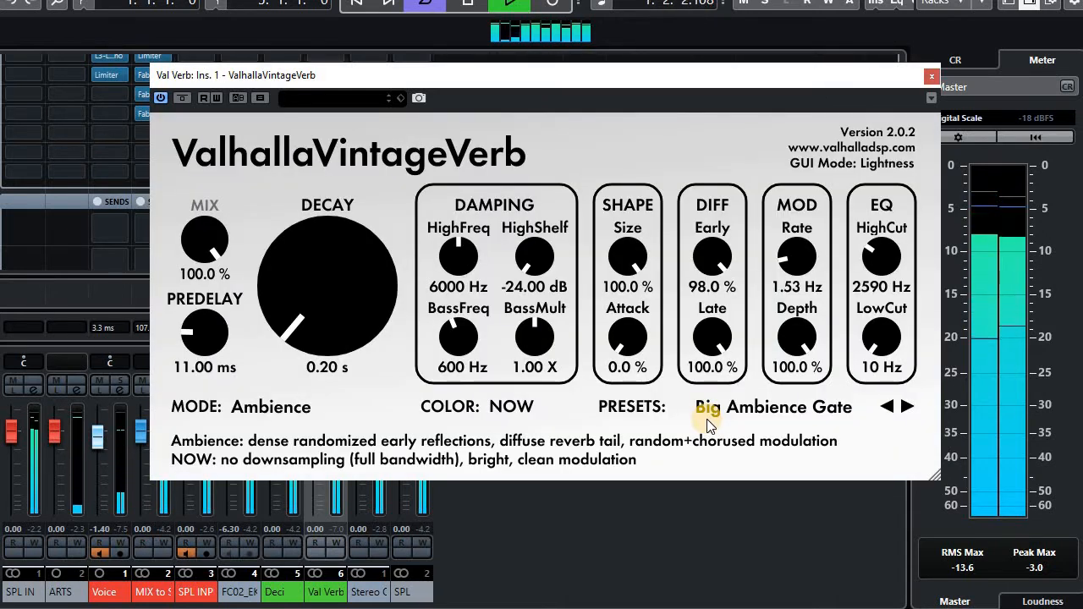
click(743, 411)
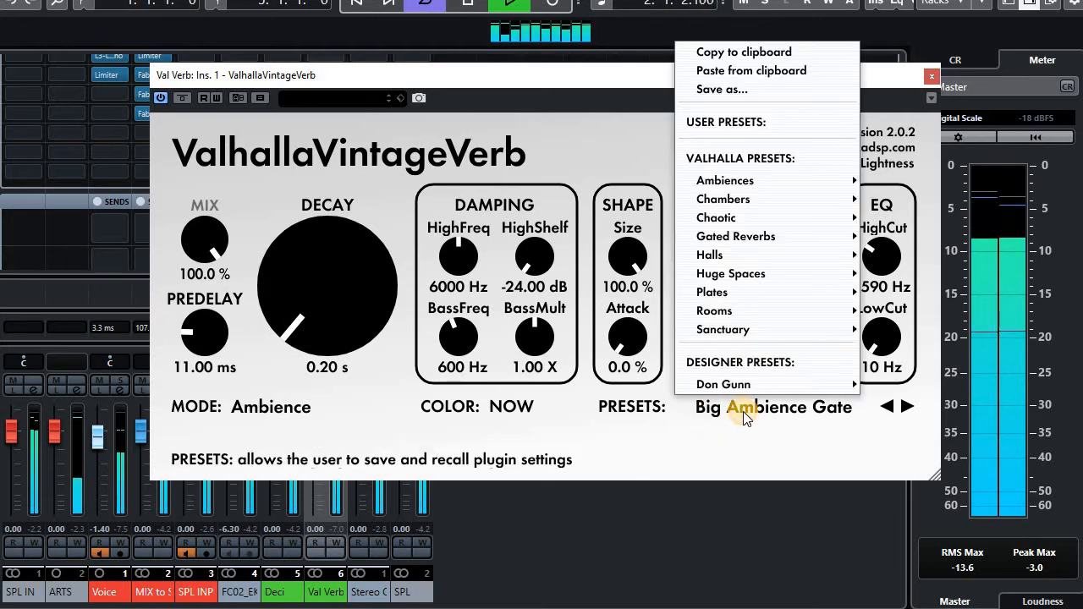
mouse_move(746, 234)
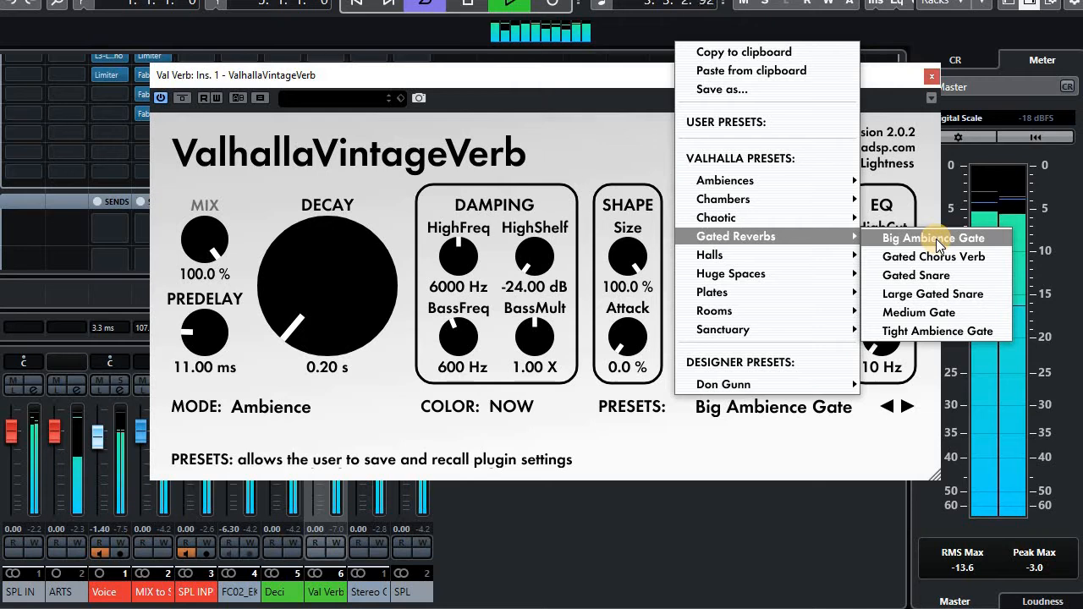
click(895, 337)
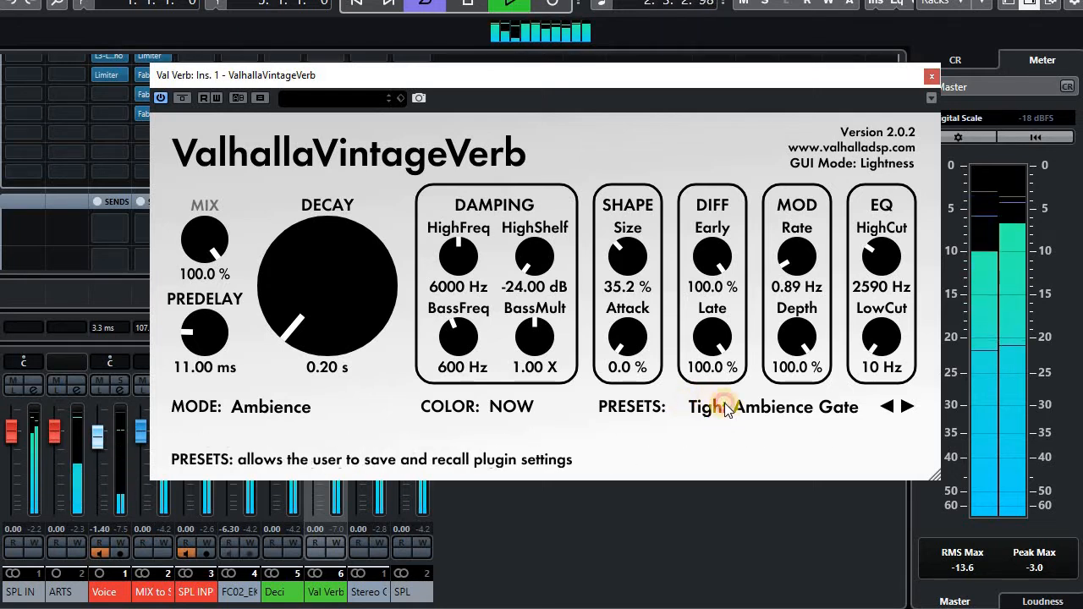
Load the Huge Spaces preset Homestar Blade Runner on the reverb
click(711, 408)
mouse_move(779, 209)
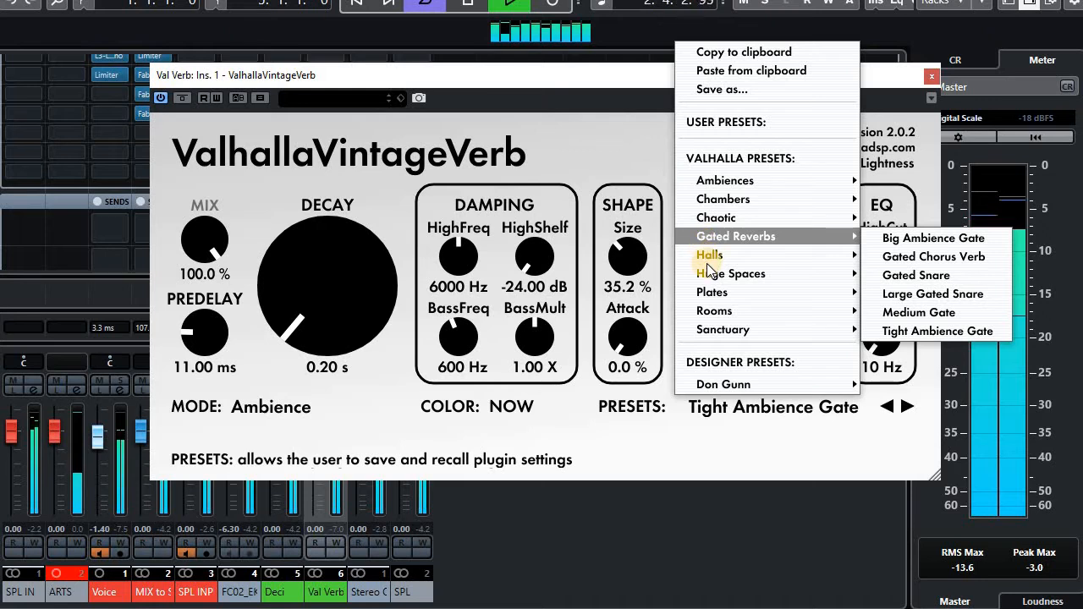
mouse_move(707, 268)
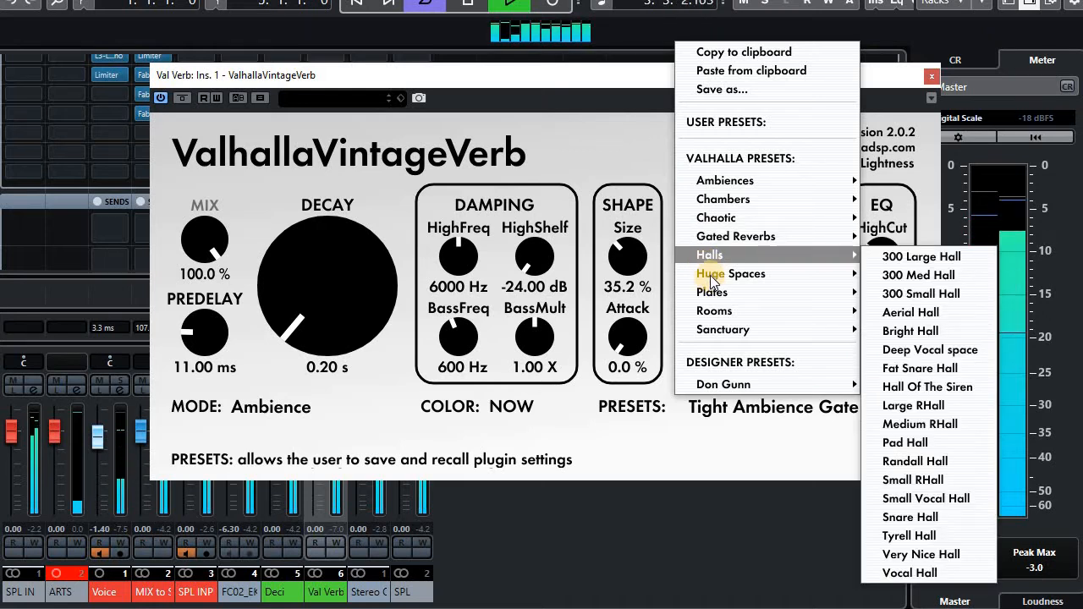
click(897, 312)
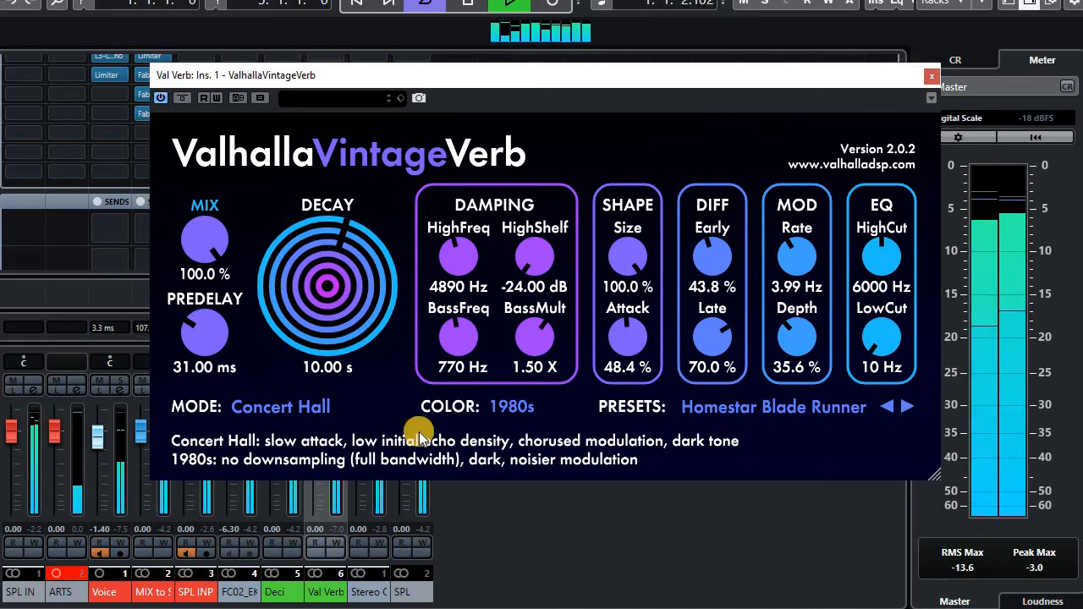
Raise the reverb's predelay to about 50.96 ms and check the project tempo in the transport
drag(202, 339, 204, 326)
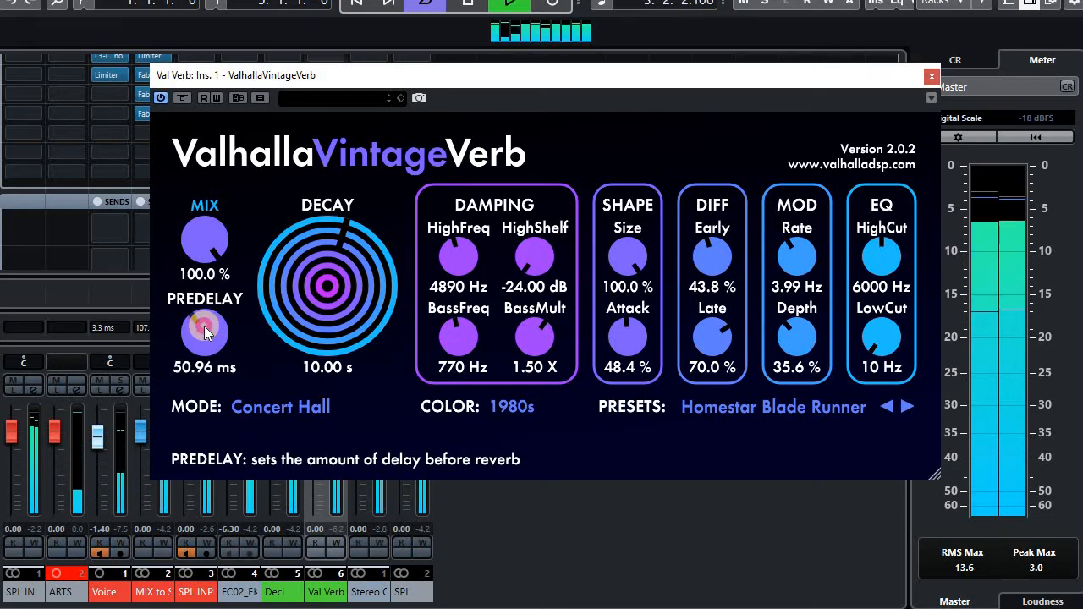
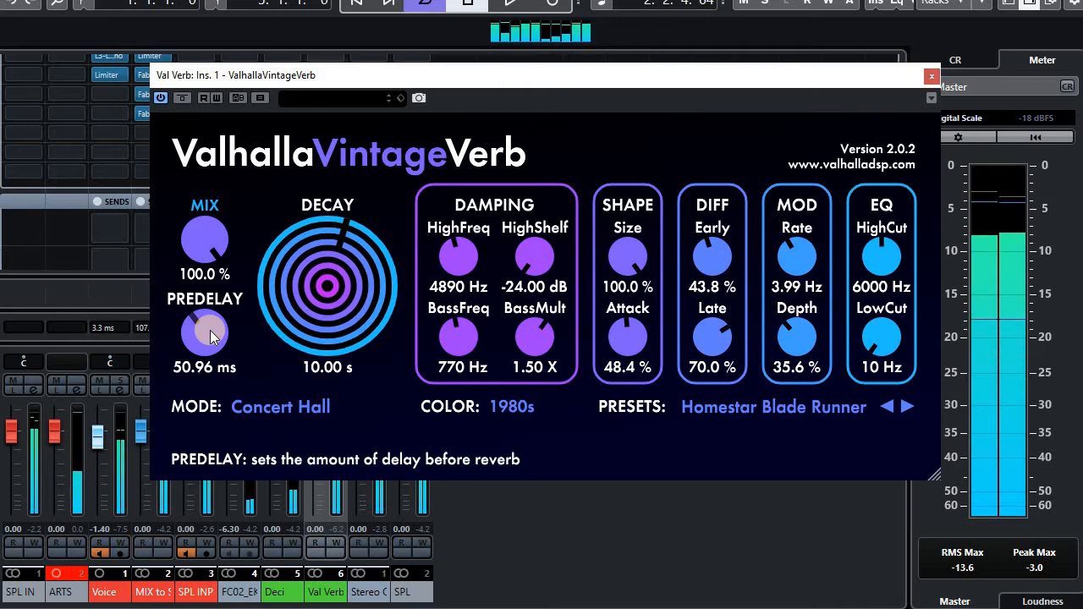
key(F2)
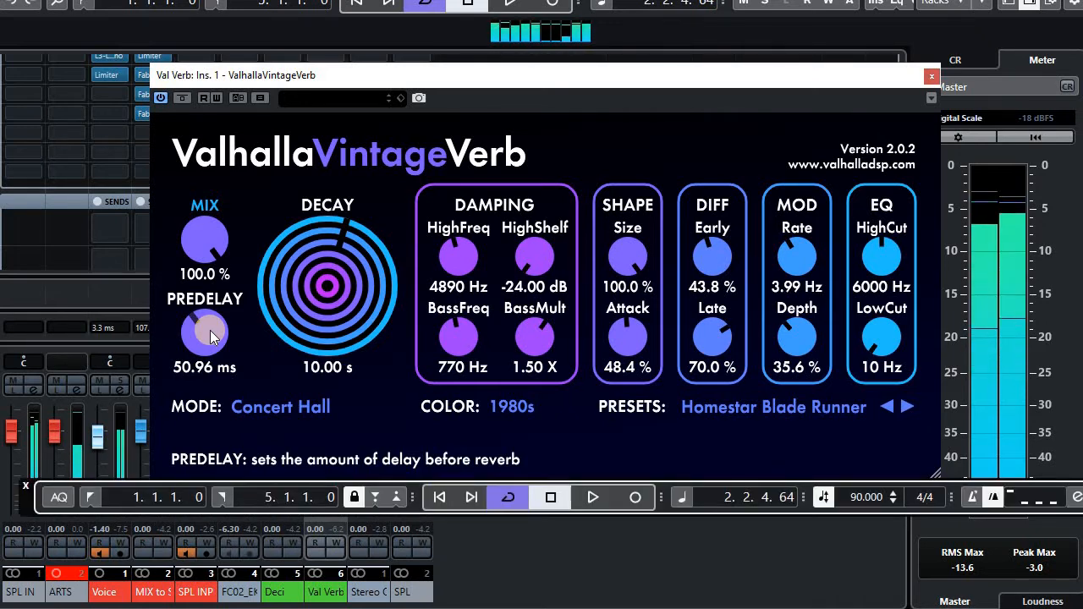
key(F2)
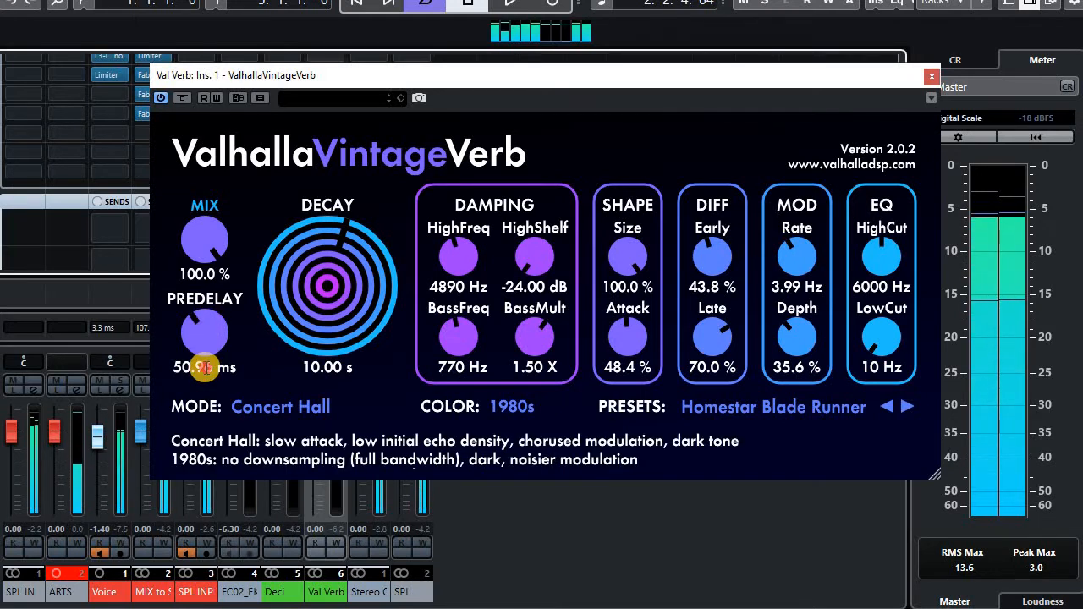
Try predelay entries of 666 ms and 333 ms on the reverb while the loop plays
click(204, 367)
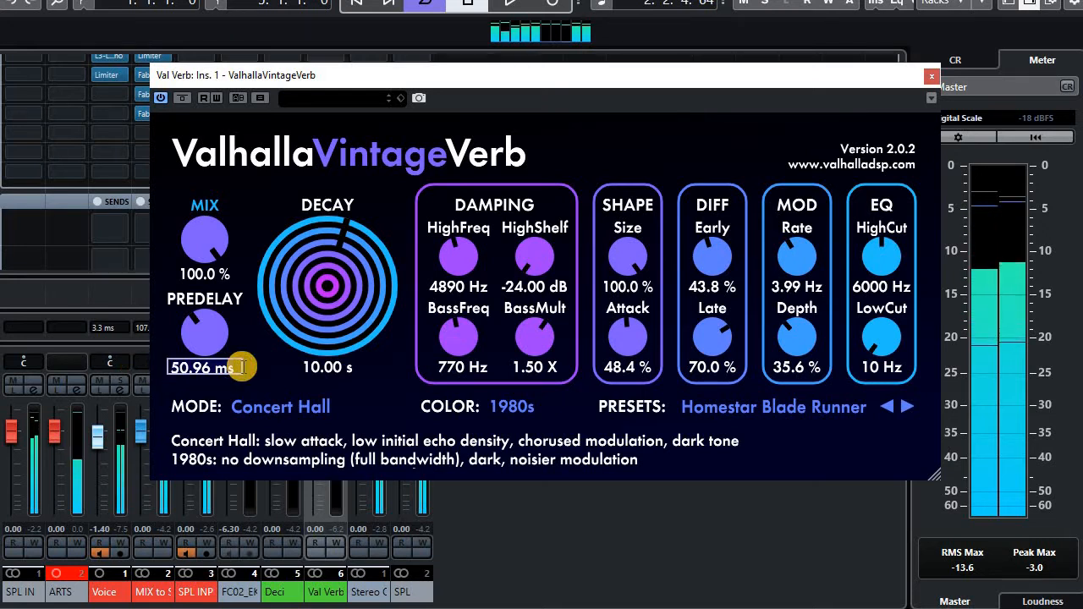
key(BackSpace)
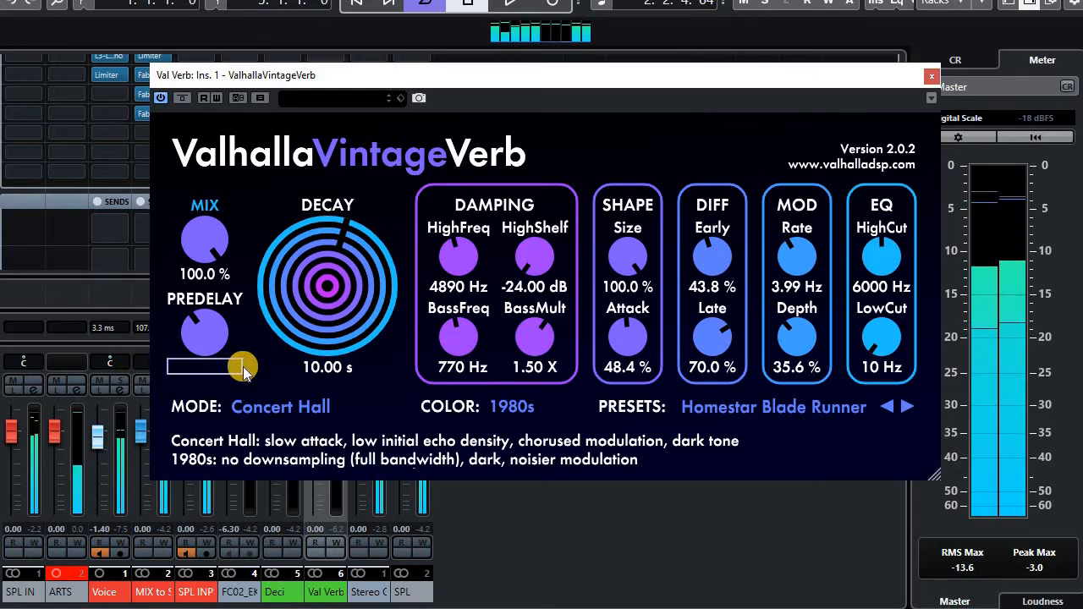
text(666)
key(Return)
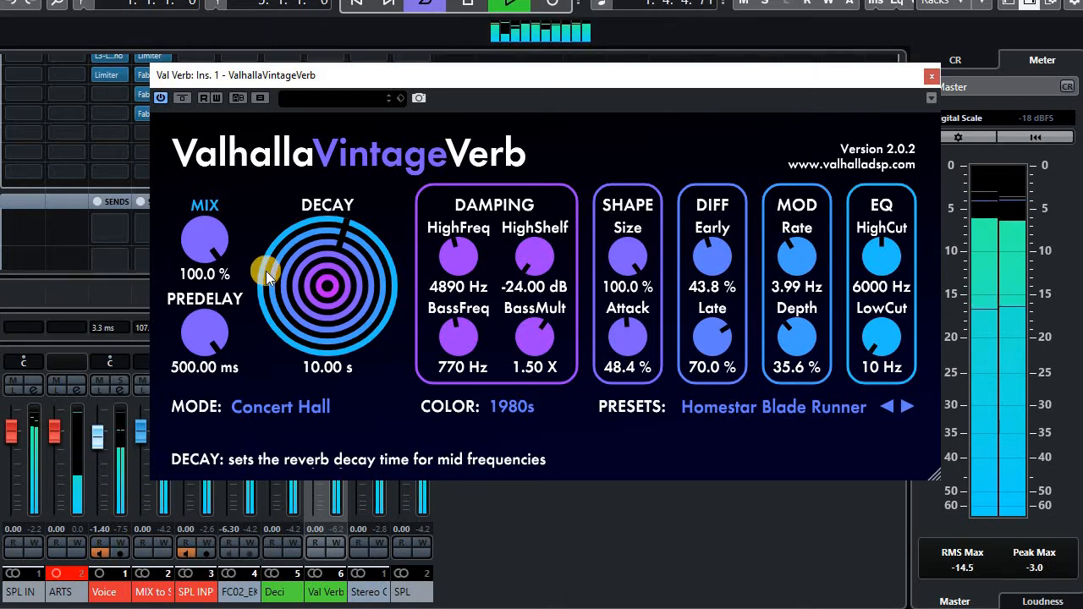
click(197, 361)
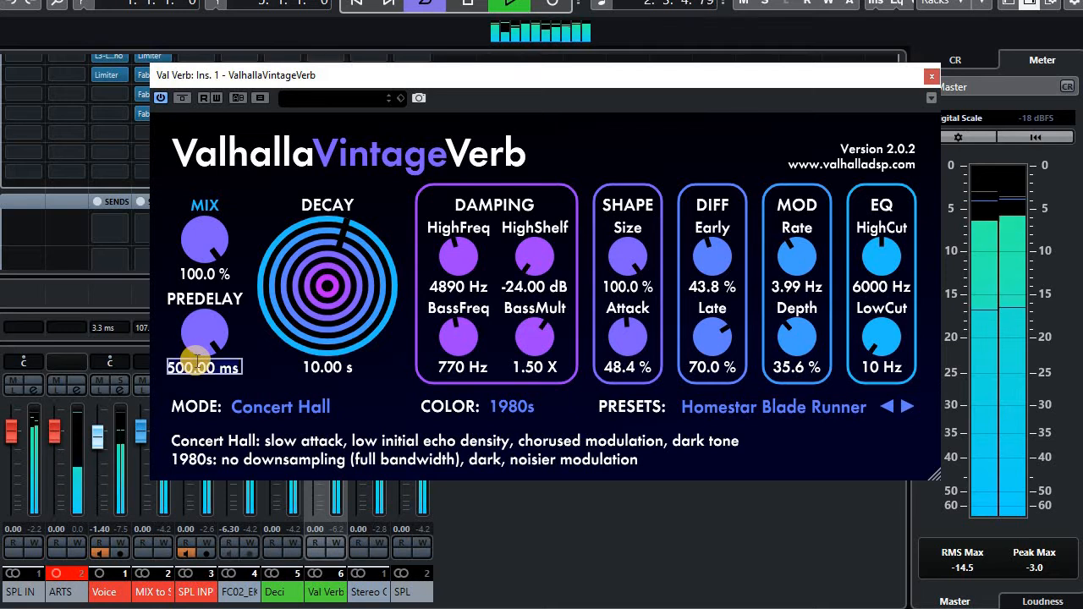
text(333)
key(Return)
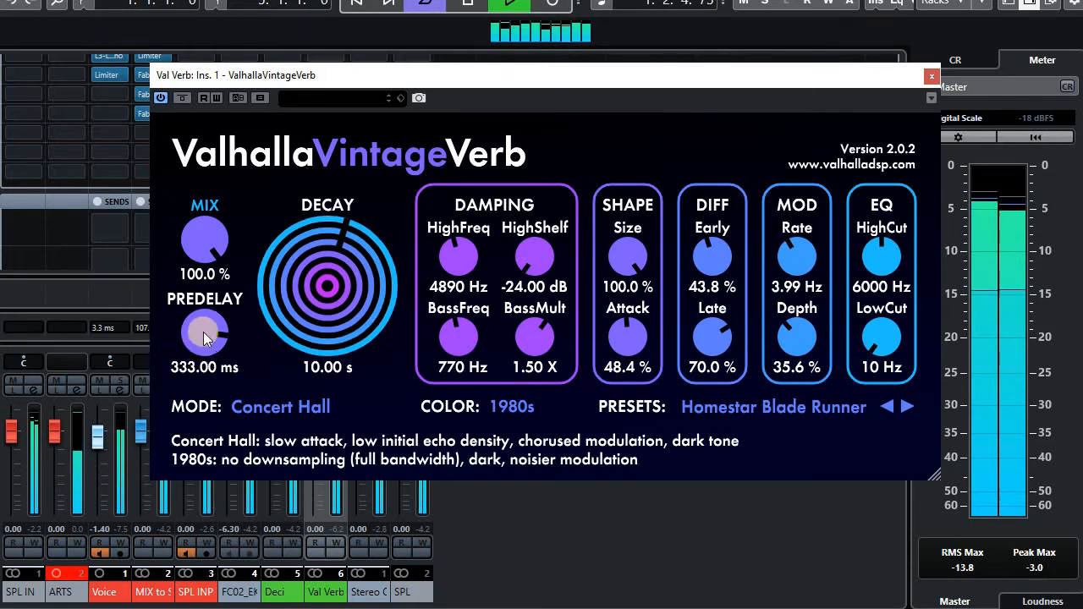
Try shorter predelay times of 166 ms and 83 ms on the reverb
drag(203, 360, 206, 368)
double_click(202, 366)
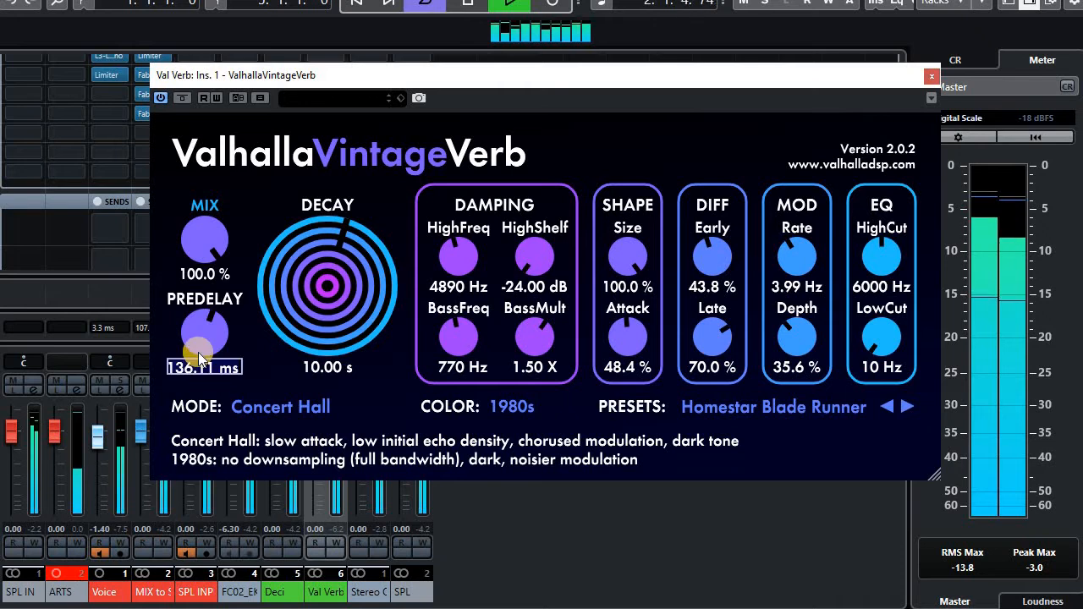
text(166)
key(Return)
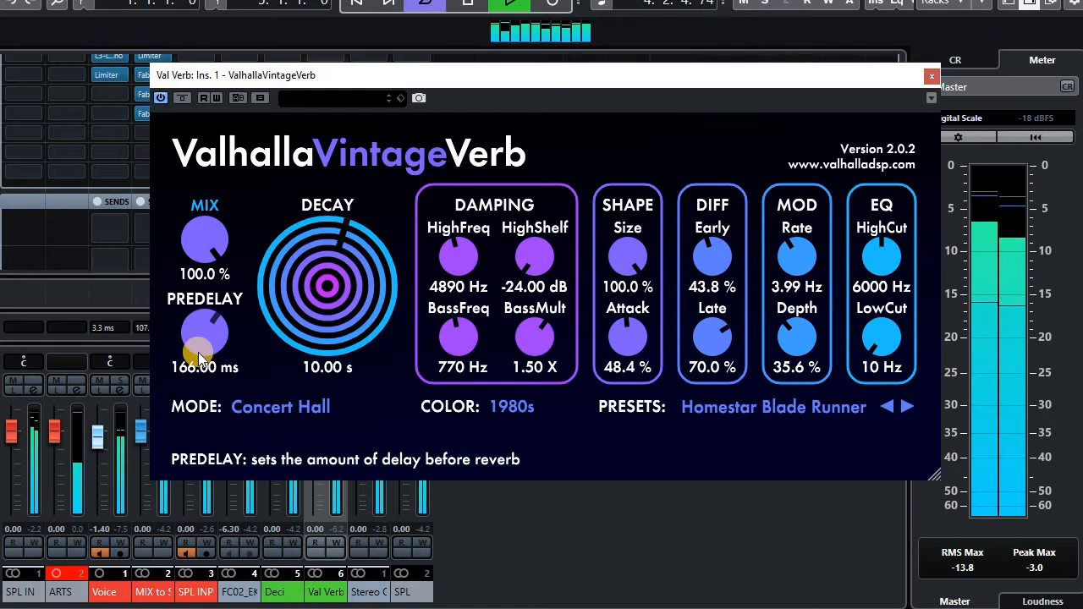
double_click(200, 367)
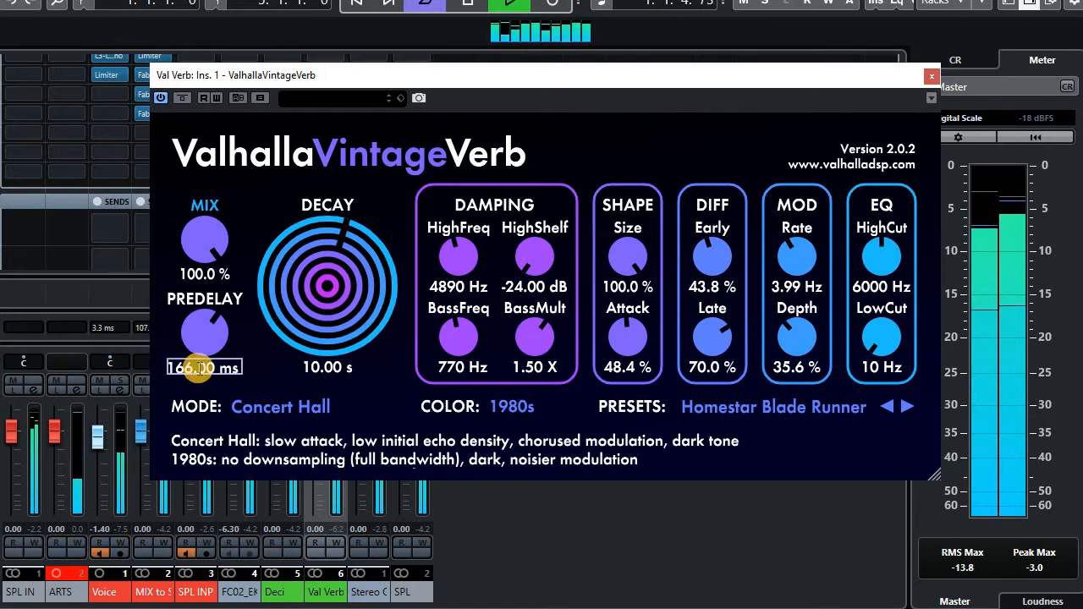
drag(229, 368, 73, 362)
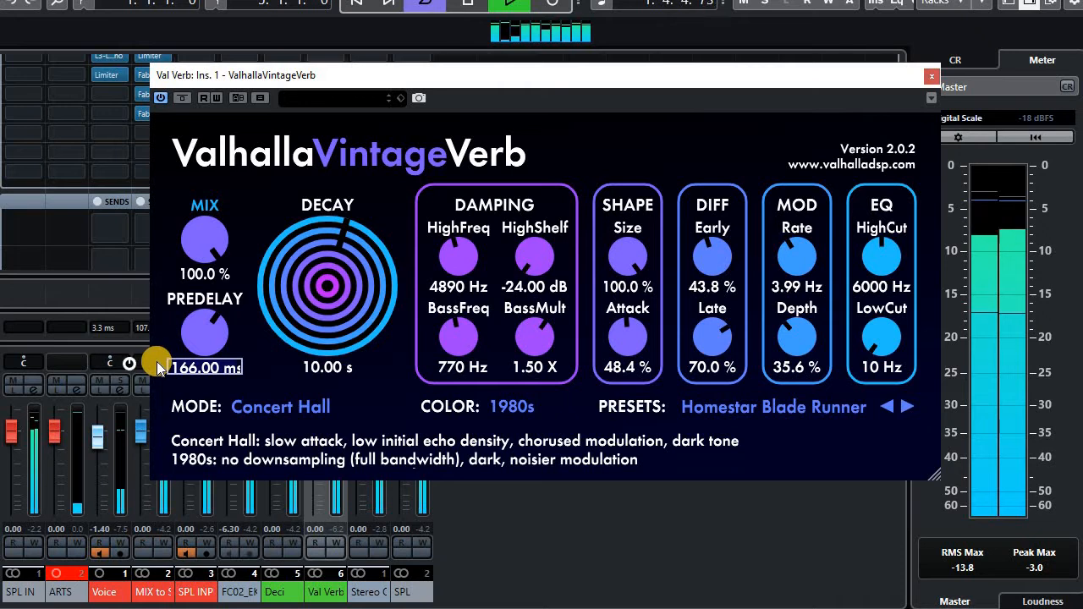
text(83)
key(Return)
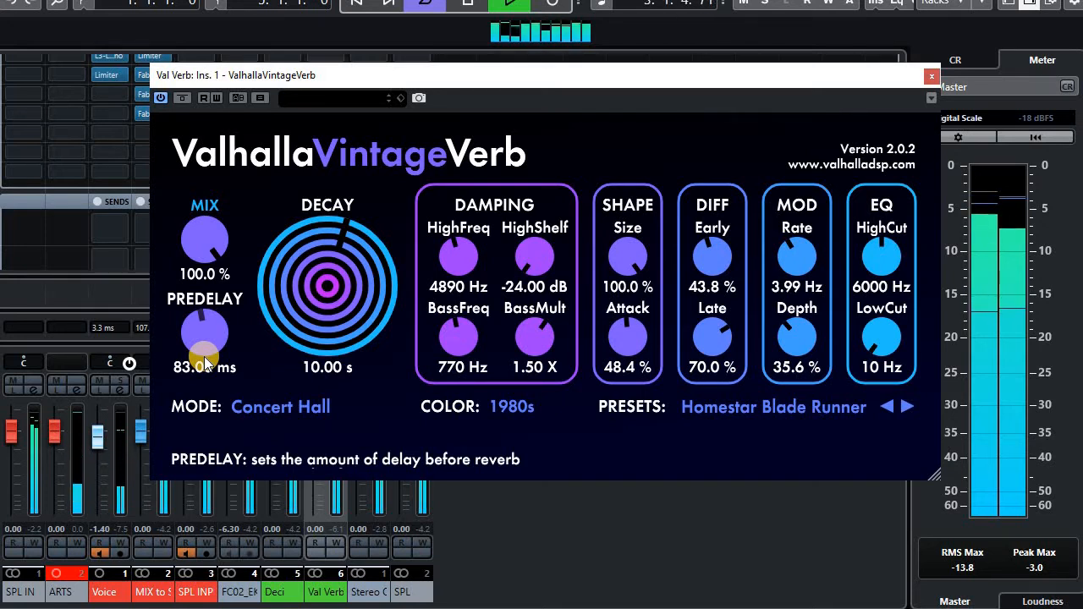
Set the reverb's predelay to 41 ms
click(194, 363)
text(4)
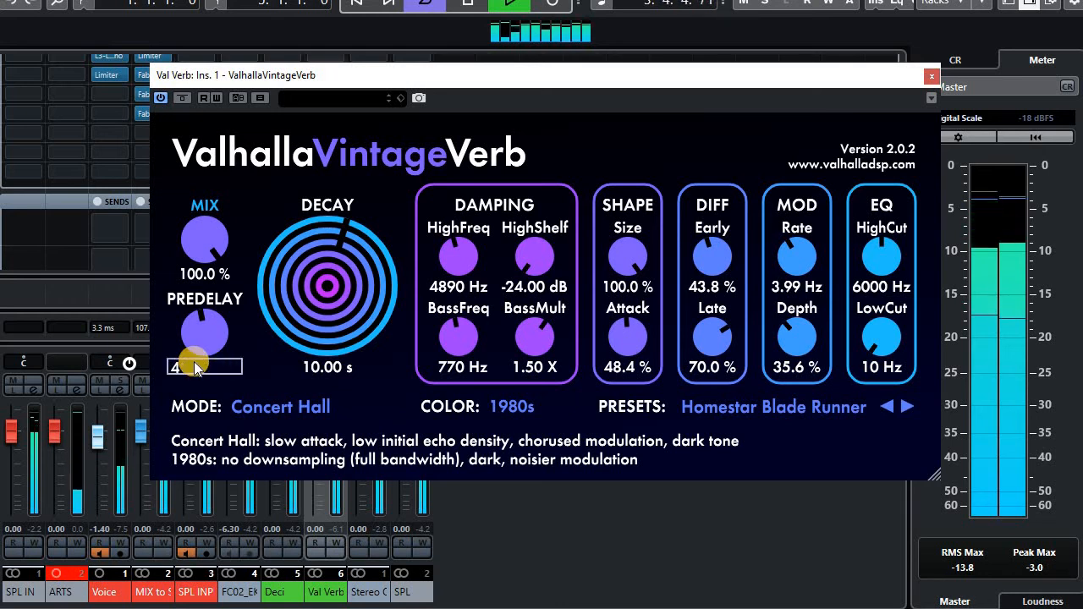
text(1)
key(Return)
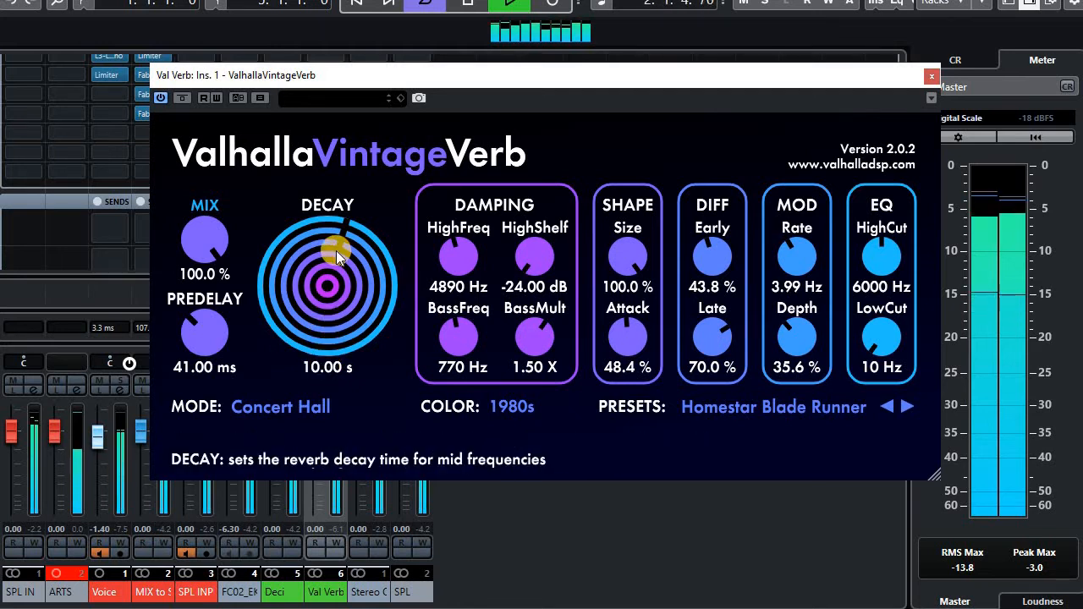
Audition extreme decay times of 70 s and 0.20 s on the reverb, and adjust the decay to about 2.06 s
drag(332, 302, 340, 205)
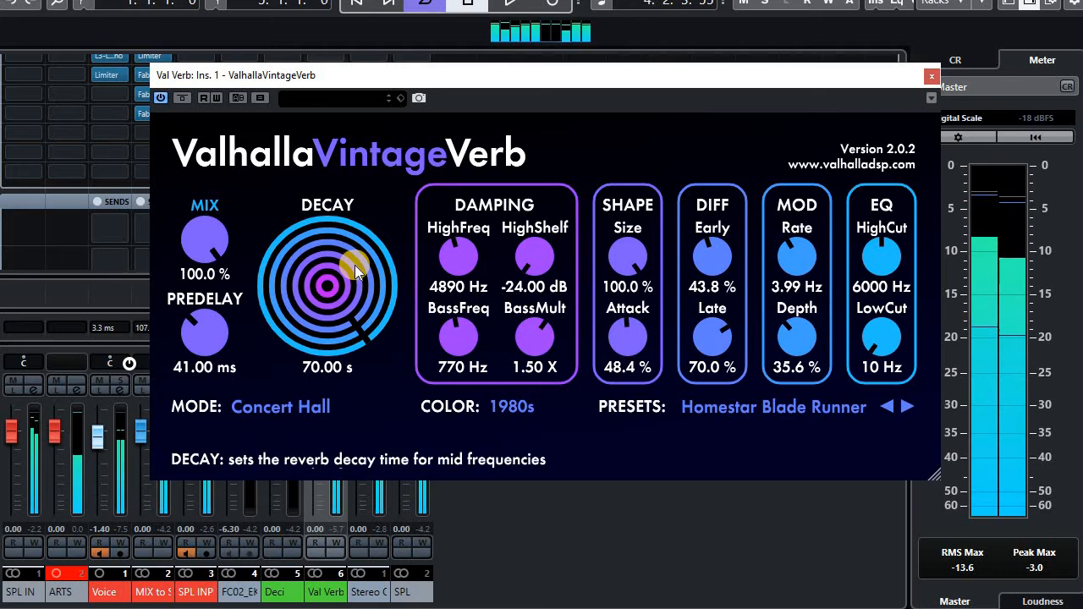
drag(355, 265, 361, 569)
key(space)
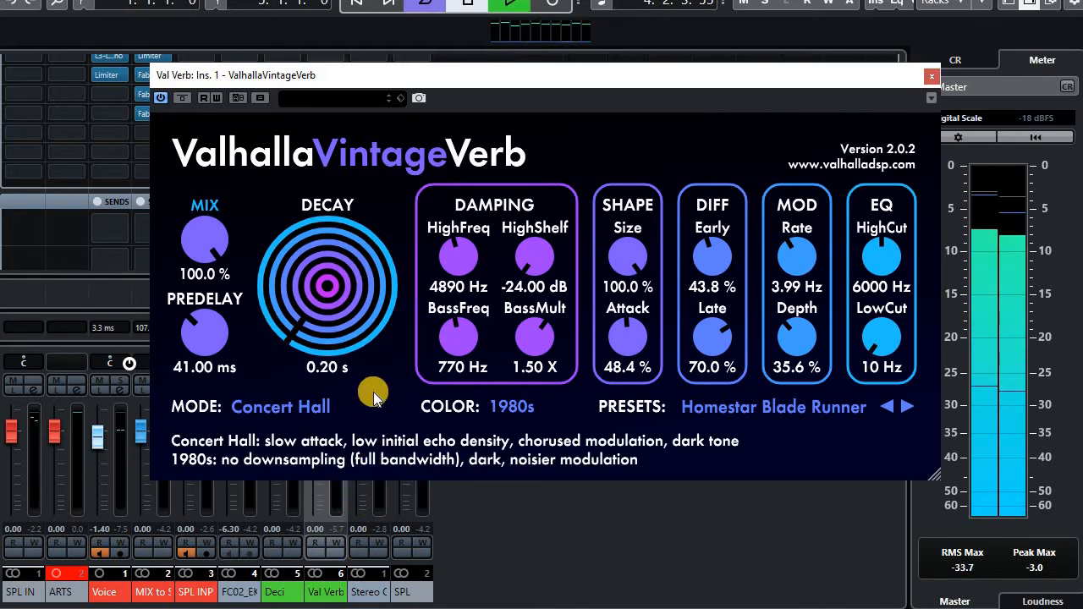
drag(338, 334, 372, 238)
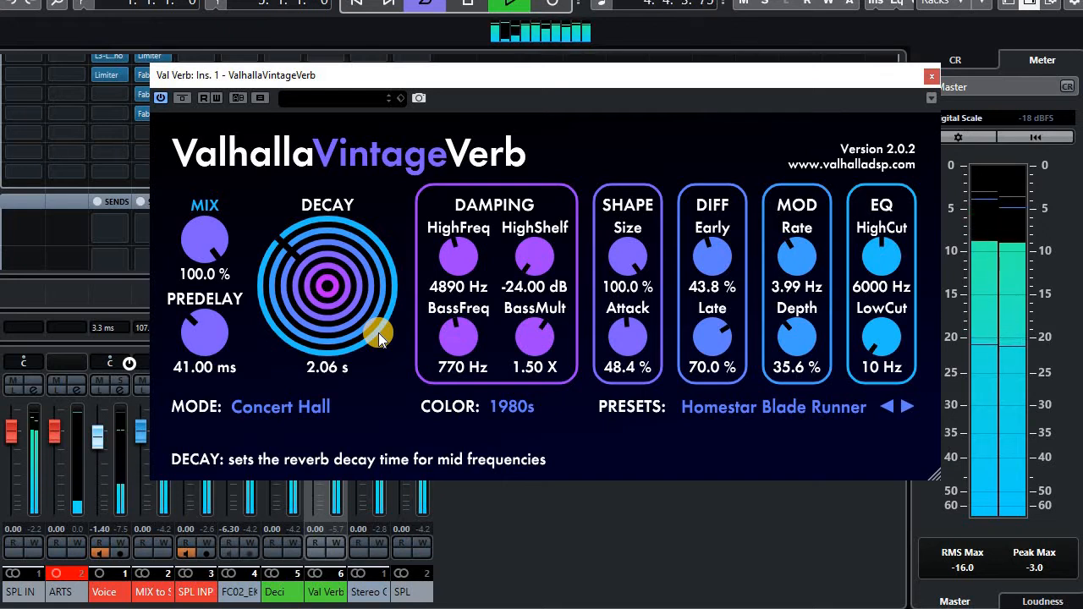
Try a decay of about 10 s on the reverb, and set the decay to 5.333 s
click(327, 366)
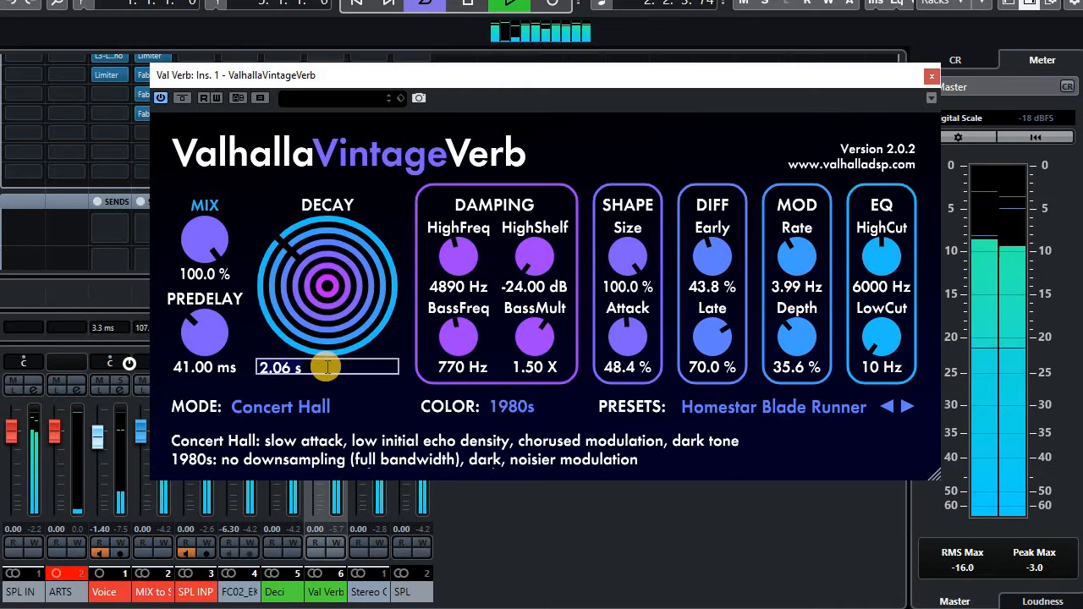
text(10)
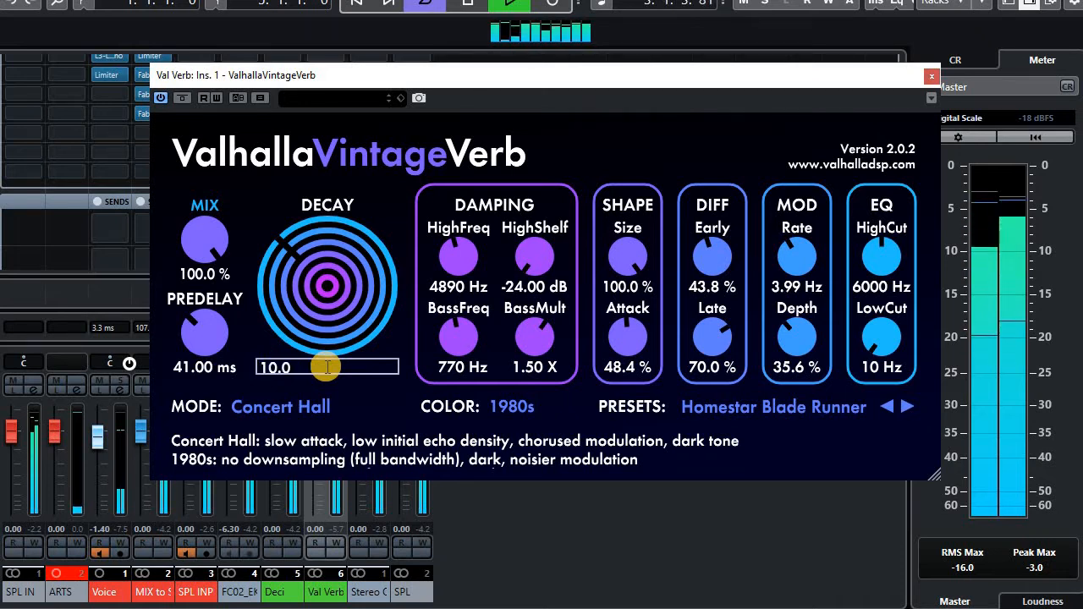
key(Return)
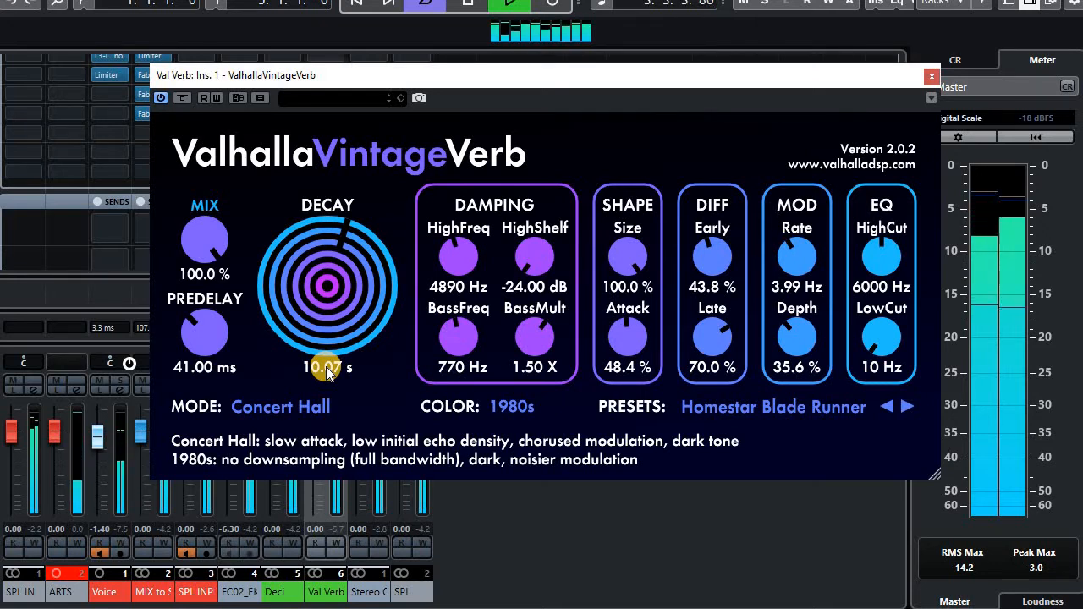
double_click(327, 369)
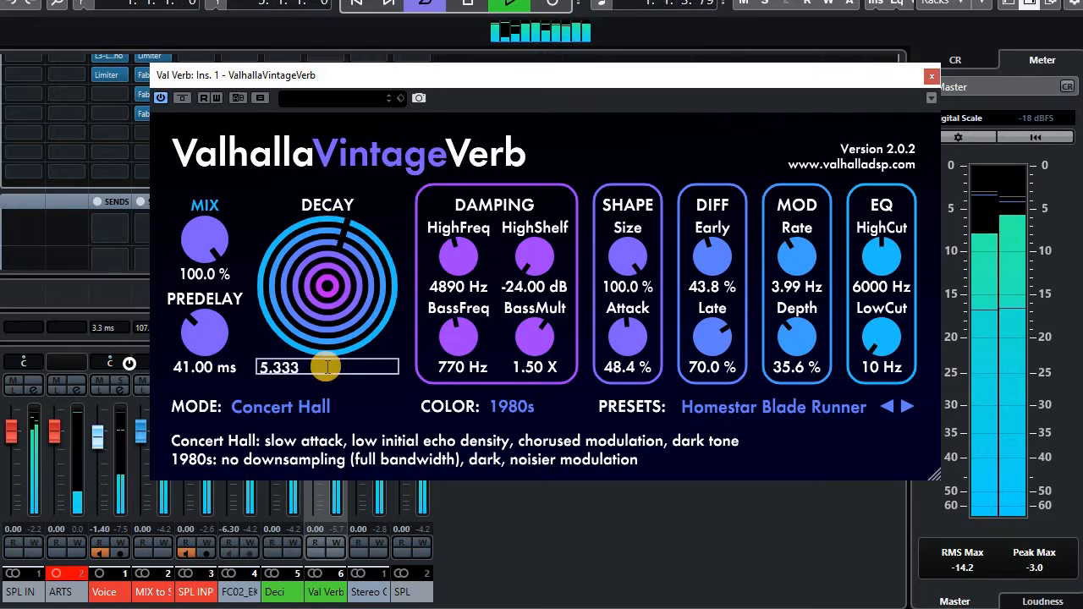
key(Return)
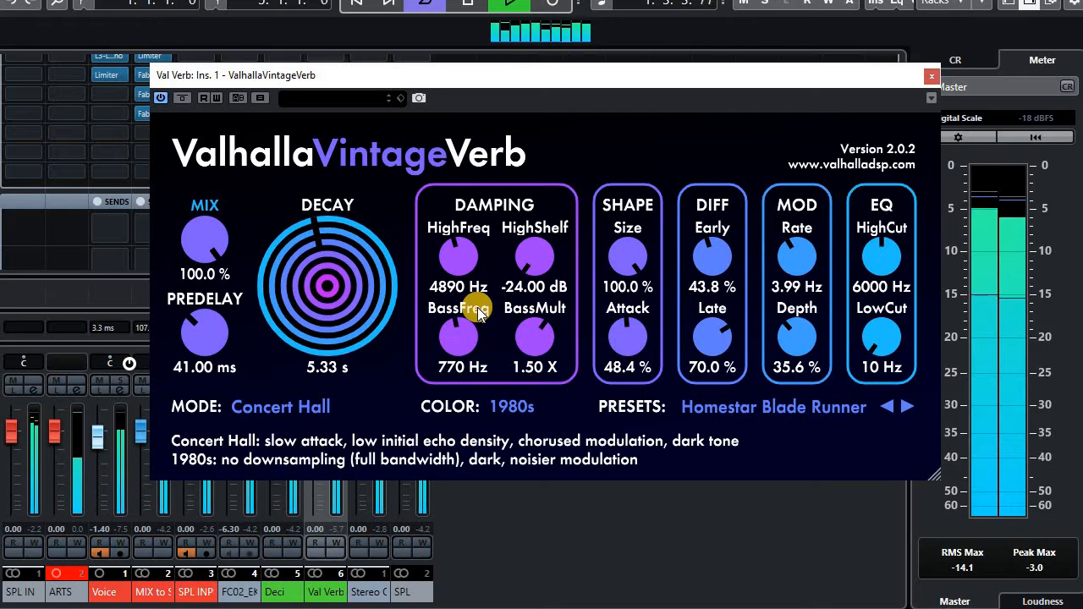
Compare the reverb colors 1970s and NOW, and switch the color back to 1980s
click(513, 408)
click(517, 426)
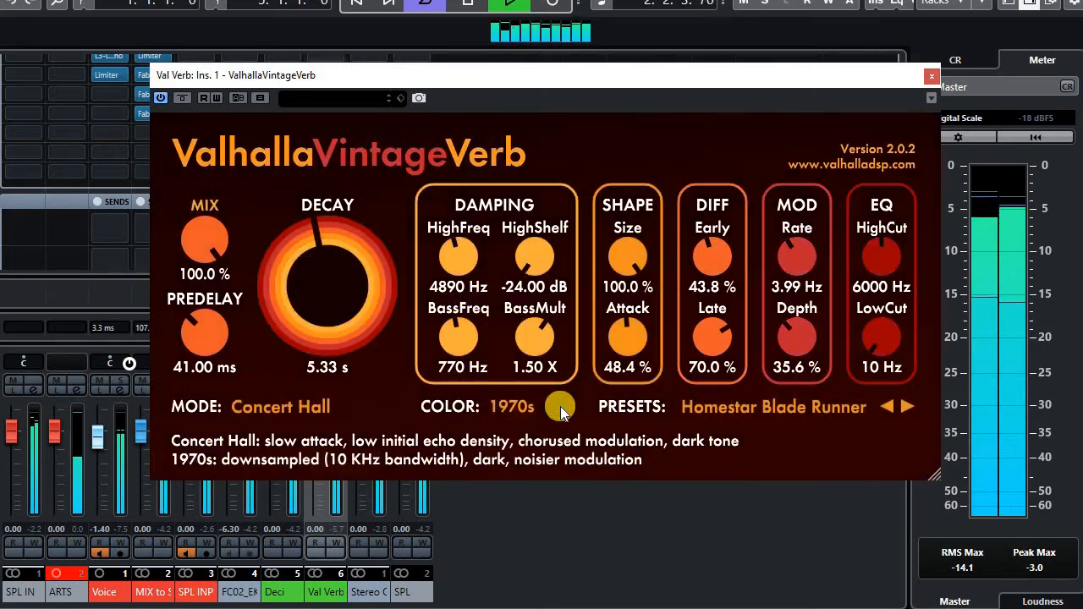
click(515, 408)
click(517, 466)
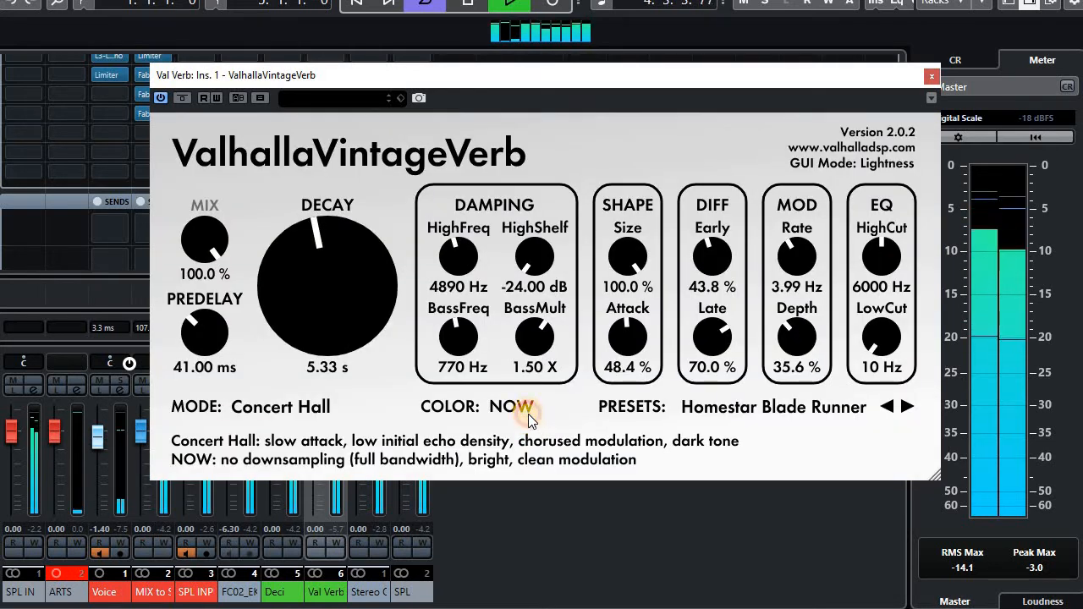
click(515, 409)
click(541, 449)
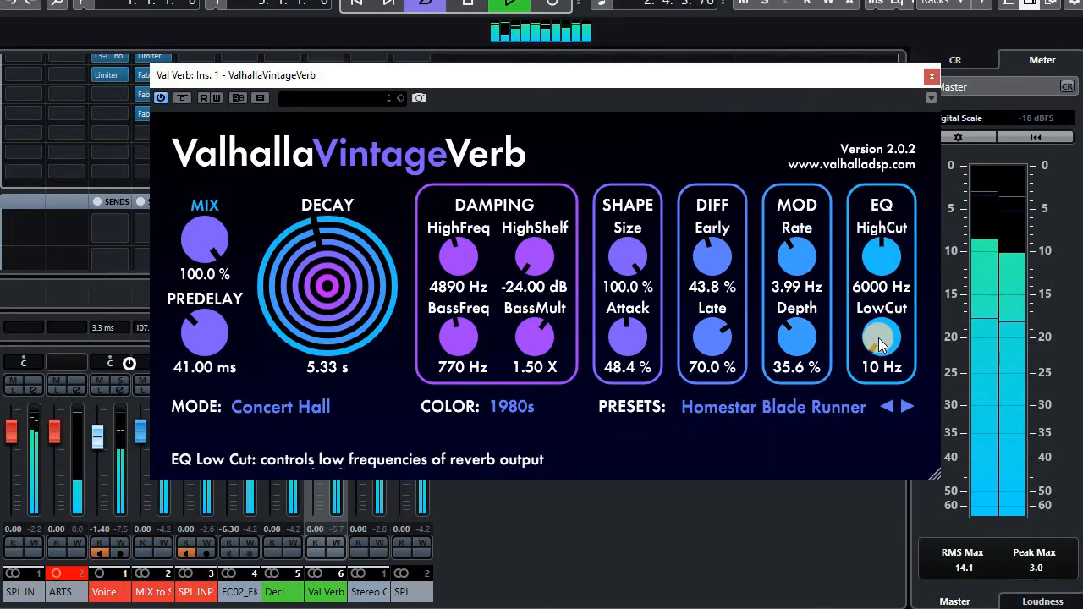
Set the reverb EQ's low cut to 90 Hz and its high cut to 2920 Hz
scroll(886, 329, up, 2)
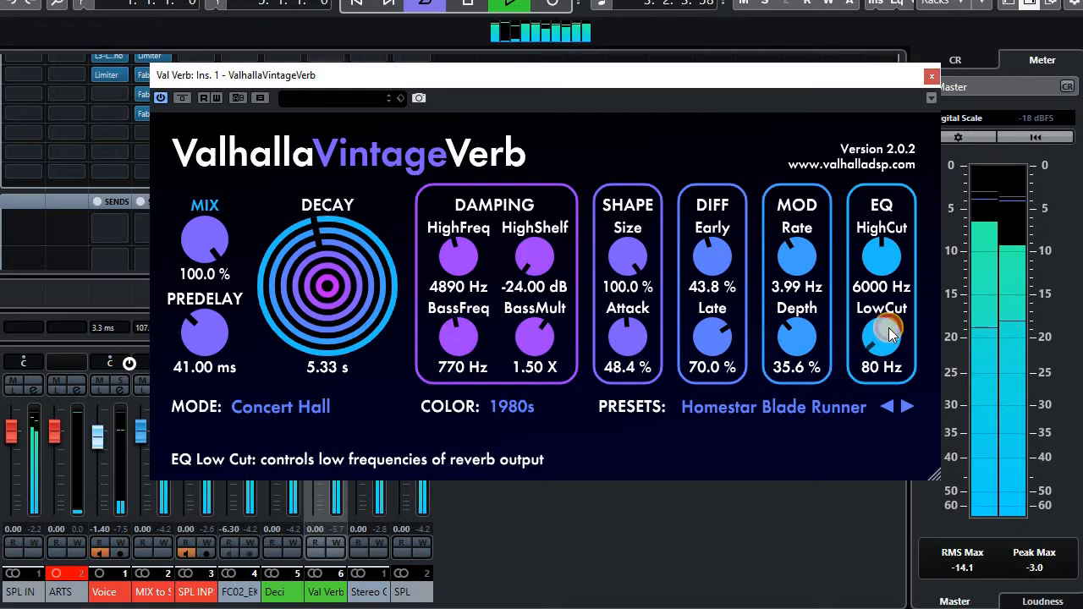
scroll(889, 335, up, 1)
scroll(890, 335, down, 1)
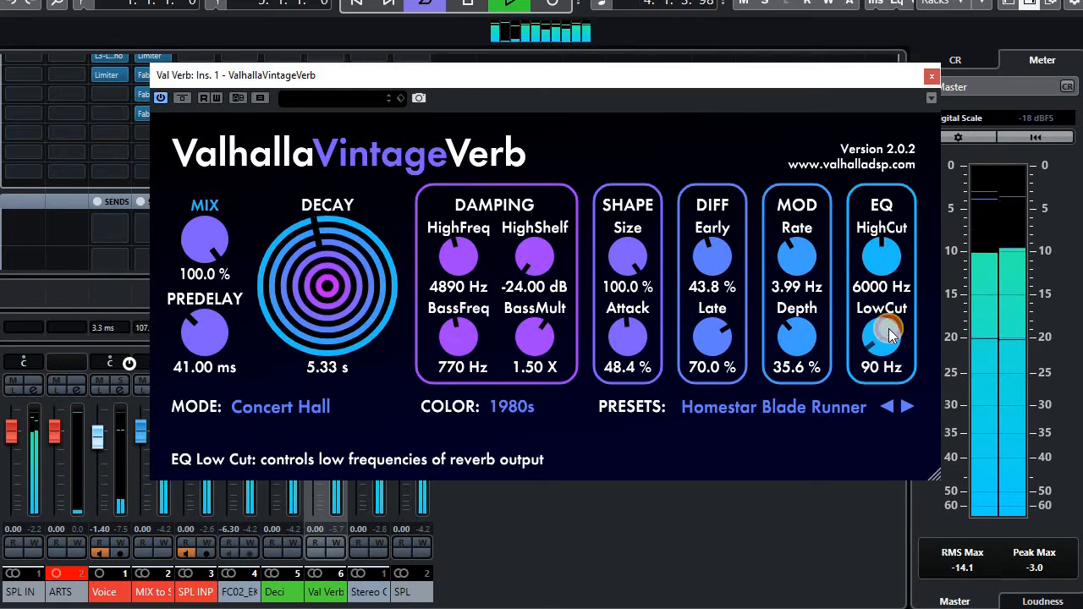
drag(890, 258, 910, 289)
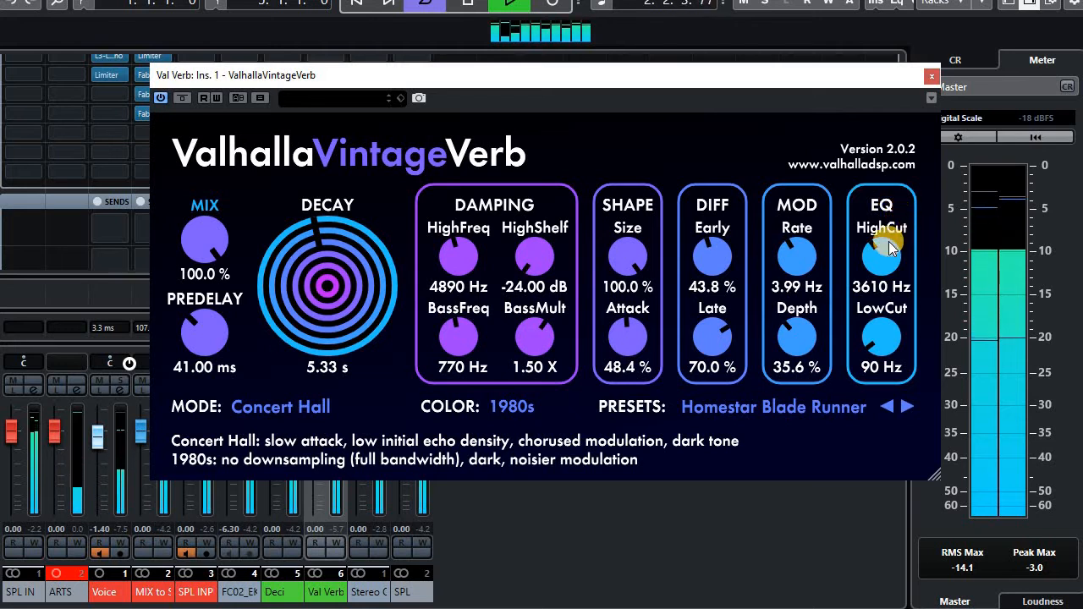
drag(876, 249, 883, 259)
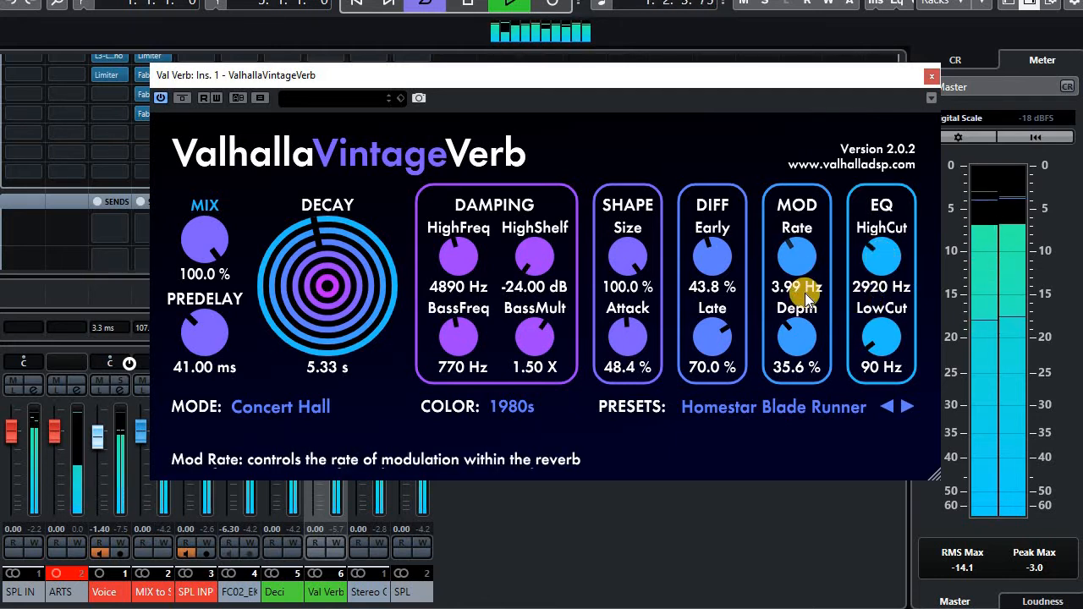
Lower the reverb's modulation depth to 32.8 % and reduce its size to about 88 %
drag(799, 366, 849, 345)
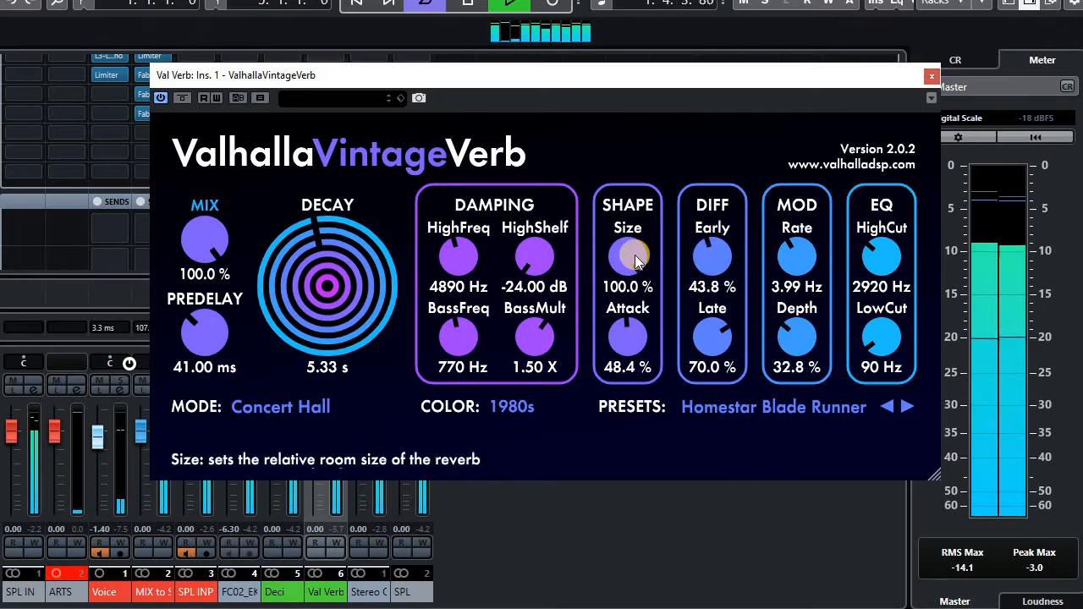
mouse_move(637, 258)
mouse_down()
mouse_move(650, 291)
mouse_move(658, 262)
mouse_move(658, 280)
mouse_up()
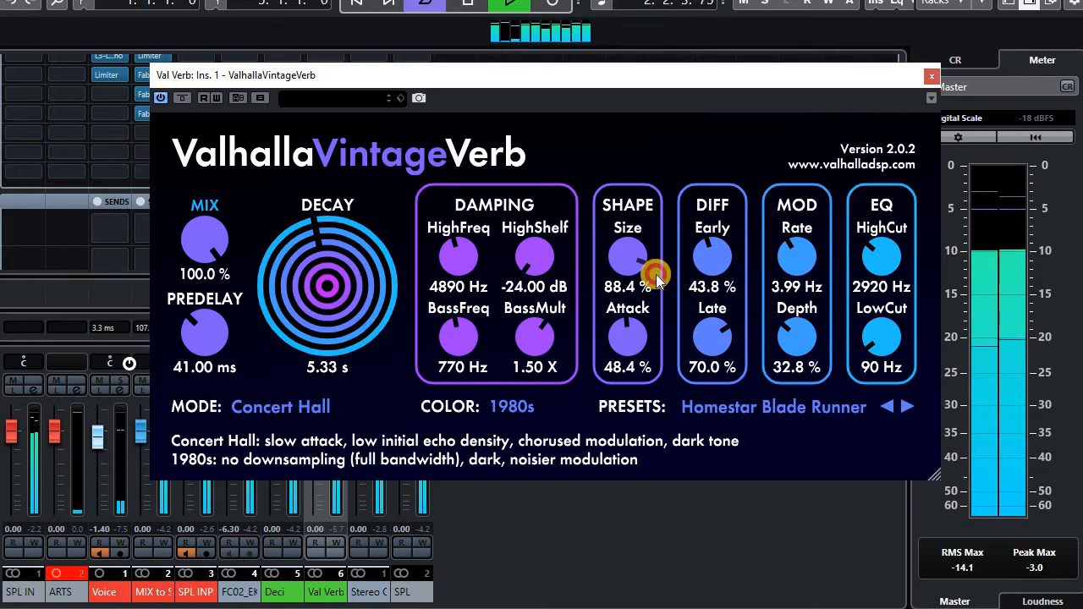
drag(659, 280, 654, 272)
click(656, 362)
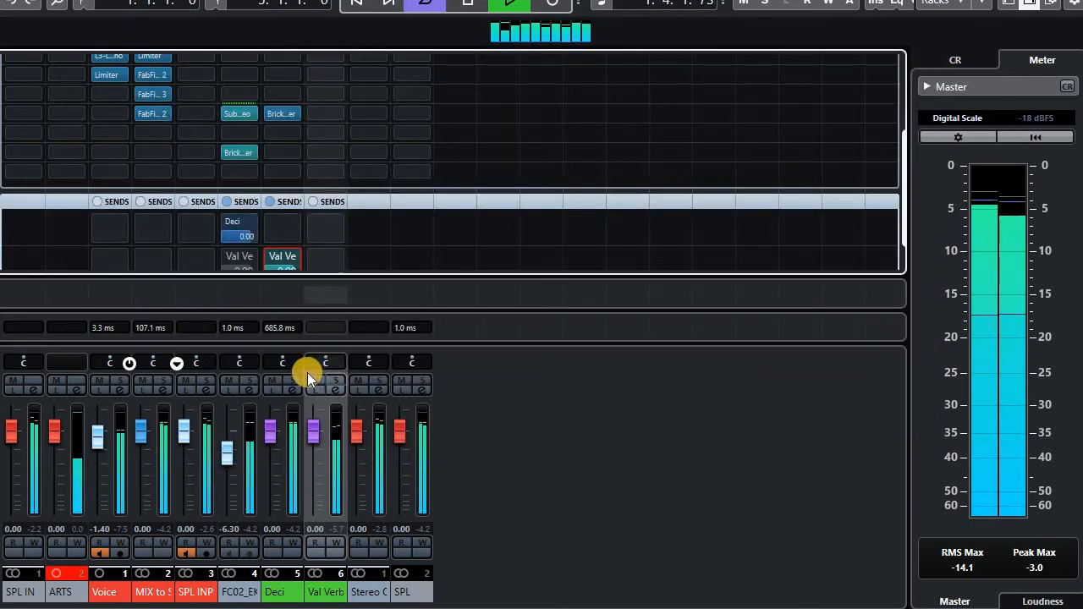
Mute and unmute the Val Verb channel to compare the mix without and with the reverb
click(318, 381)
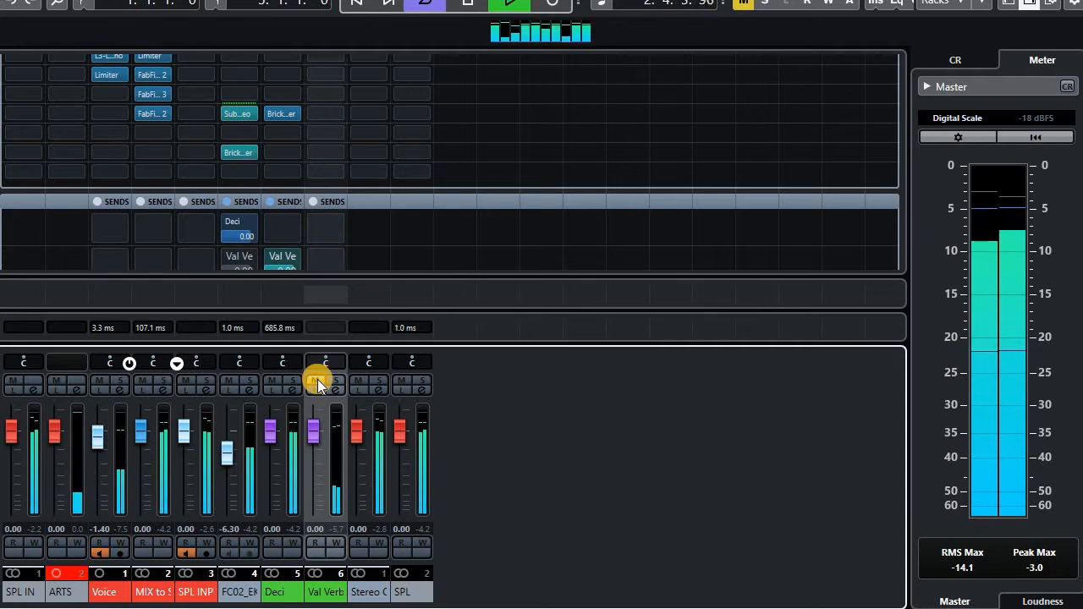
click(317, 379)
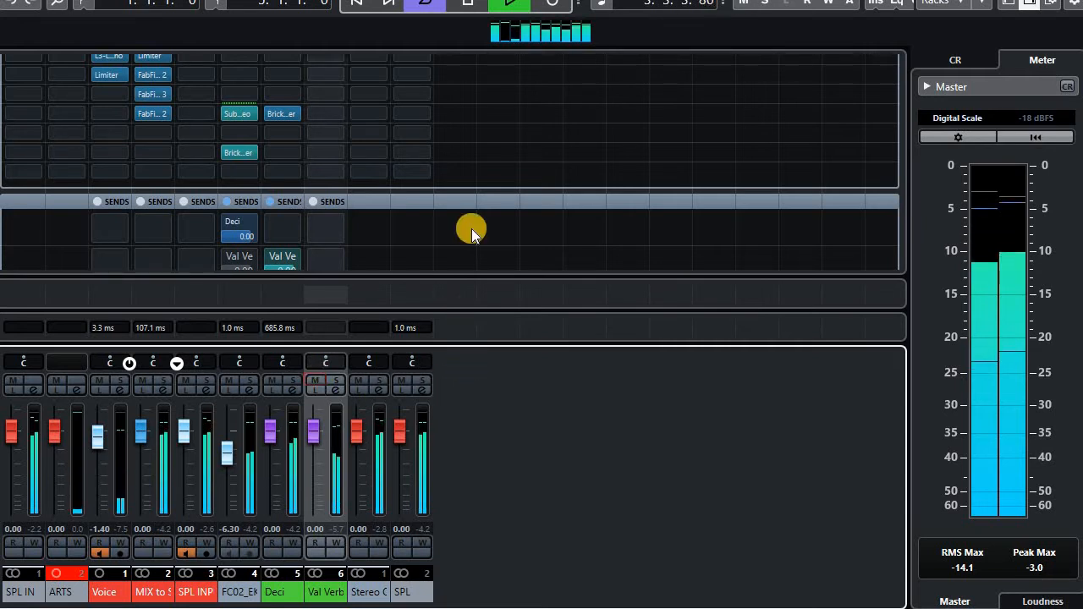
Move the ValhallaVintageVerb insert on the Val Verb channel from the first slot to the third
click(678, 167)
scroll(643, 182, up, 3)
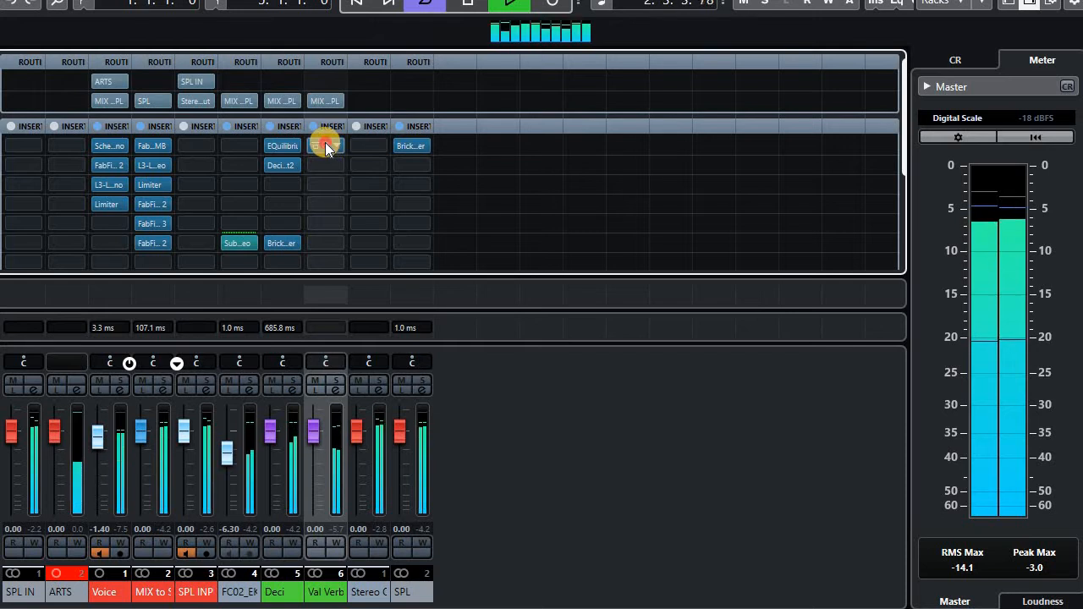
drag(325, 142, 323, 186)
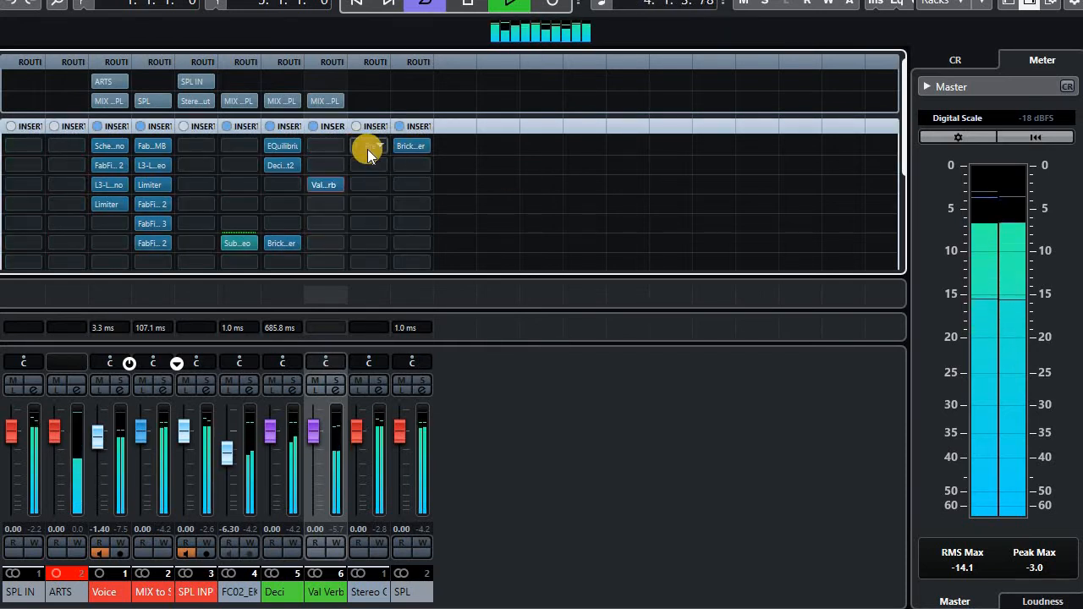
Insert FabFilter Pro-Q 3 in the Val Verb channel's first slot and set its processing mode to Natural Phase
click(338, 145)
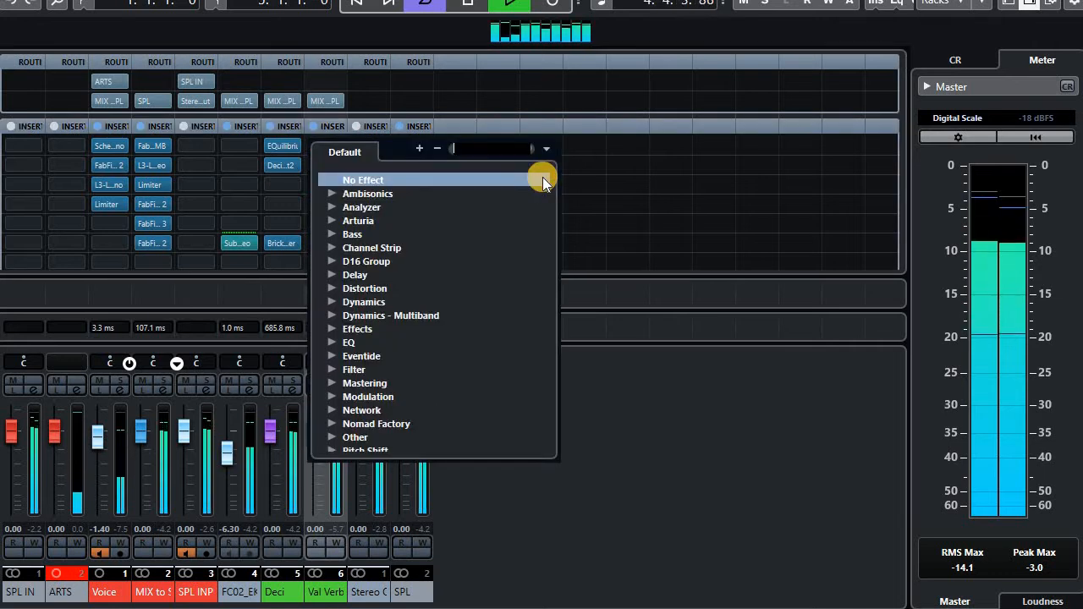
text(pro)
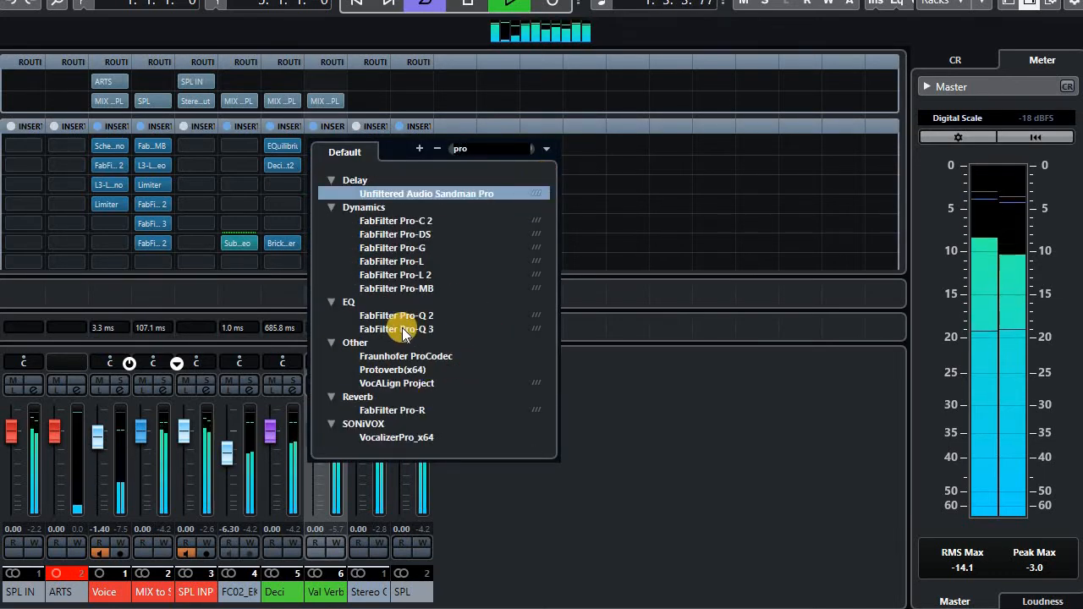
click(447, 329)
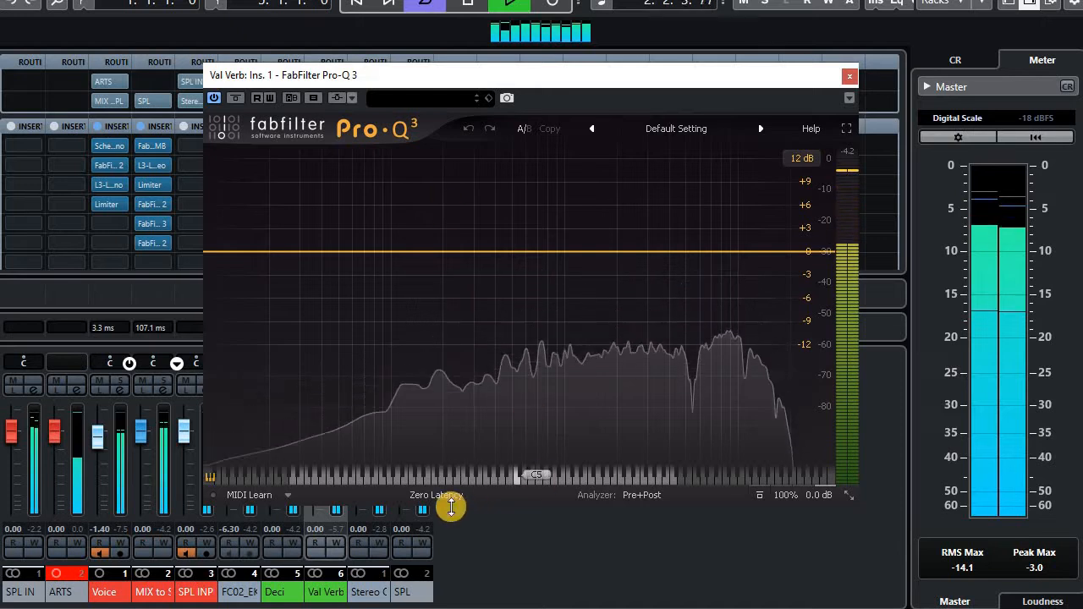
click(436, 495)
click(436, 534)
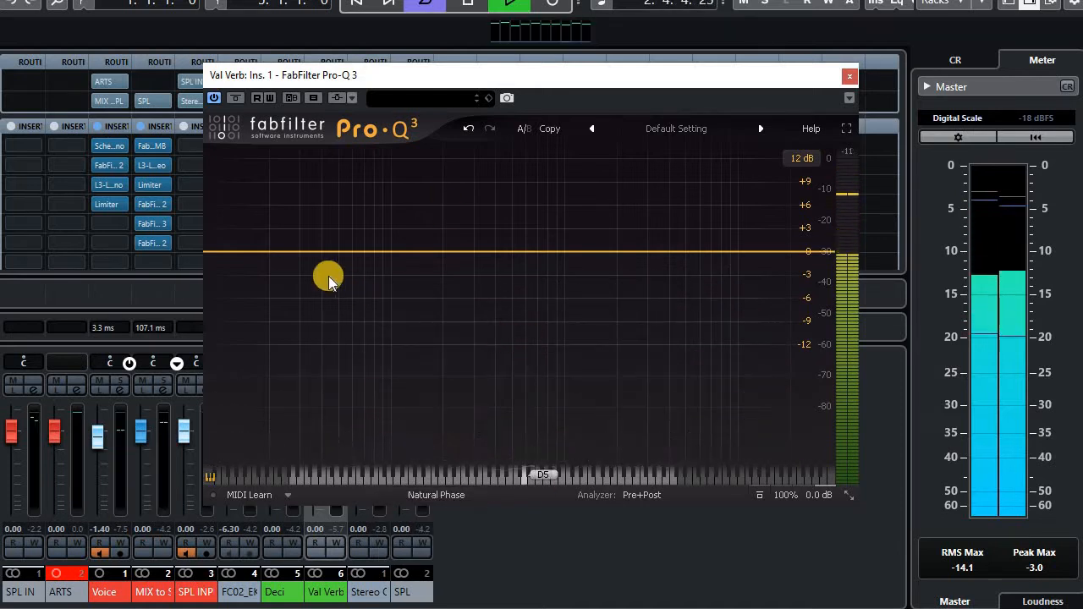
Add a low-cut band with a 24 dB/oct slope and set its frequency to about 100 Hz
click(328, 252)
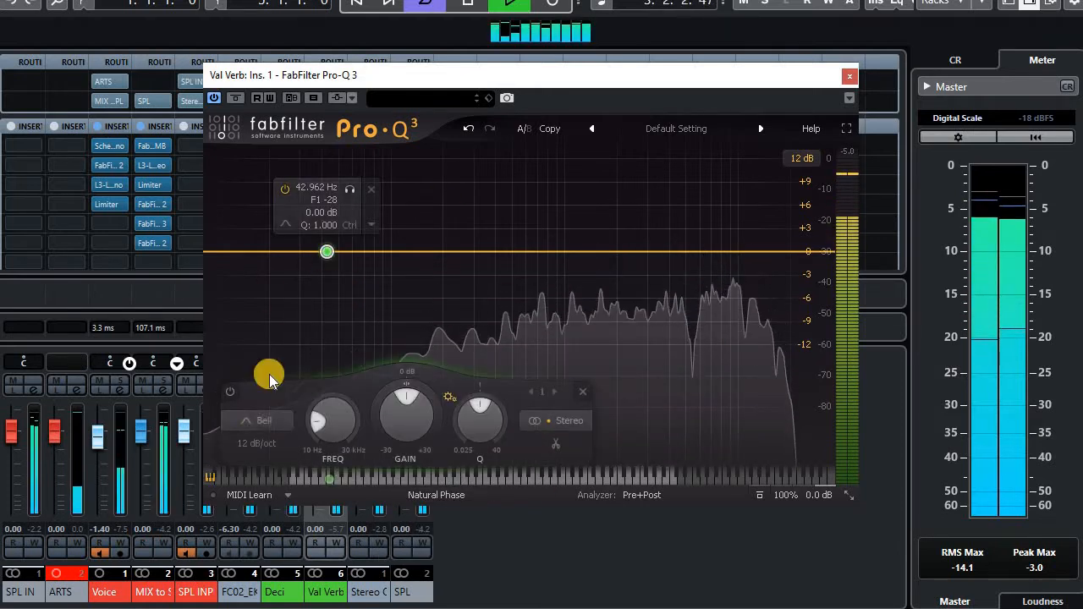
click(264, 419)
click(259, 293)
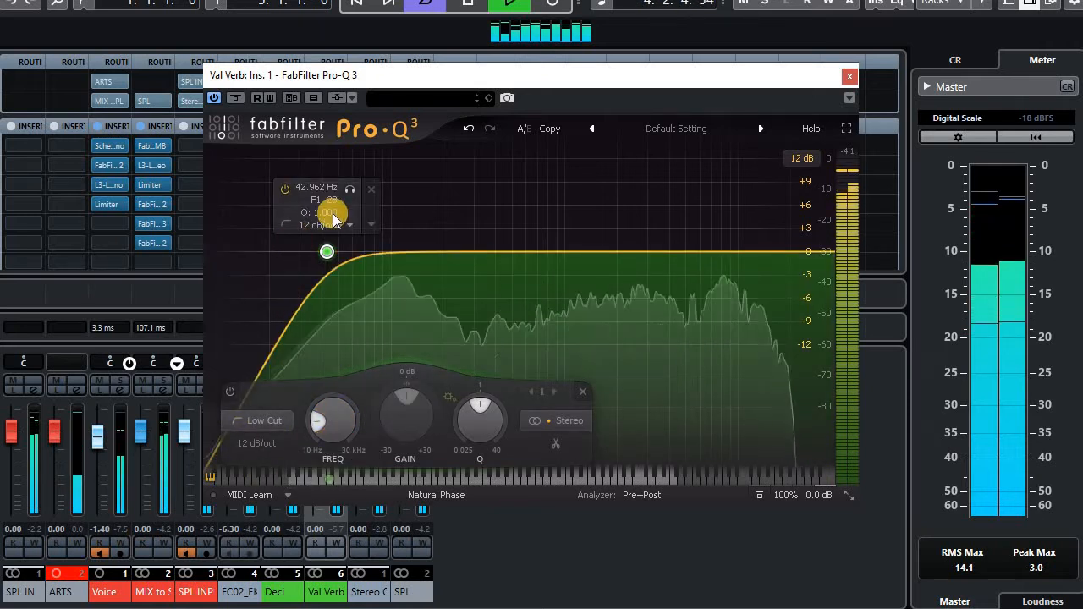
click(259, 443)
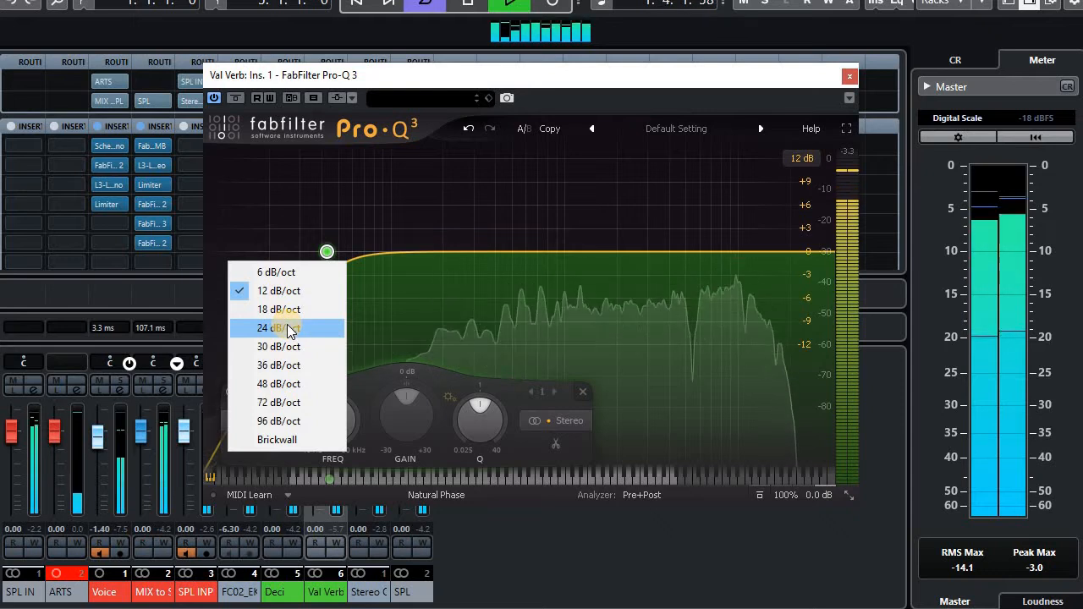
click(287, 328)
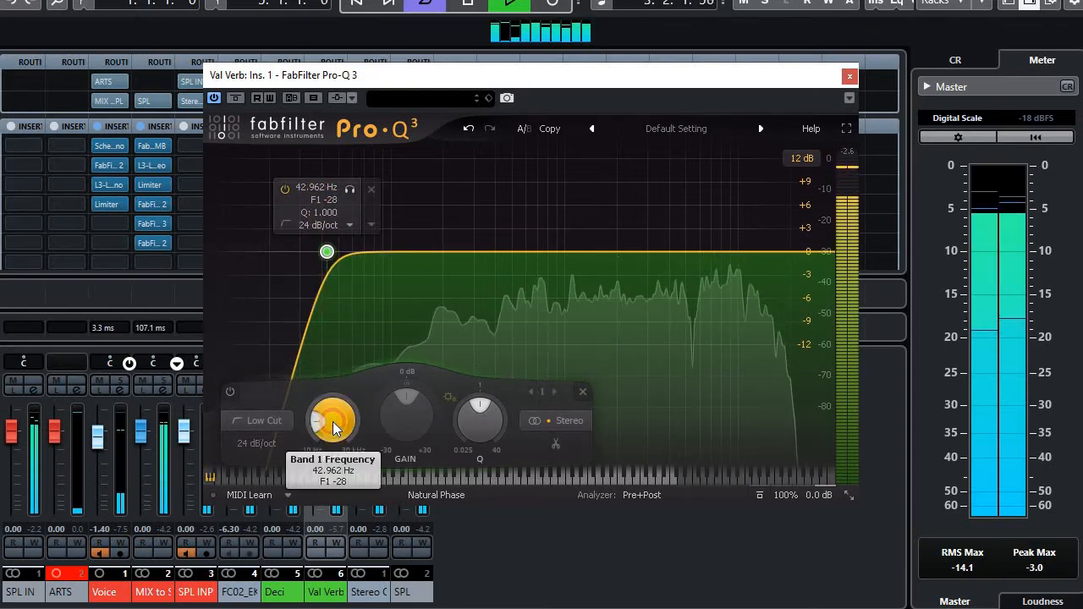
drag(330, 422, 346, 390)
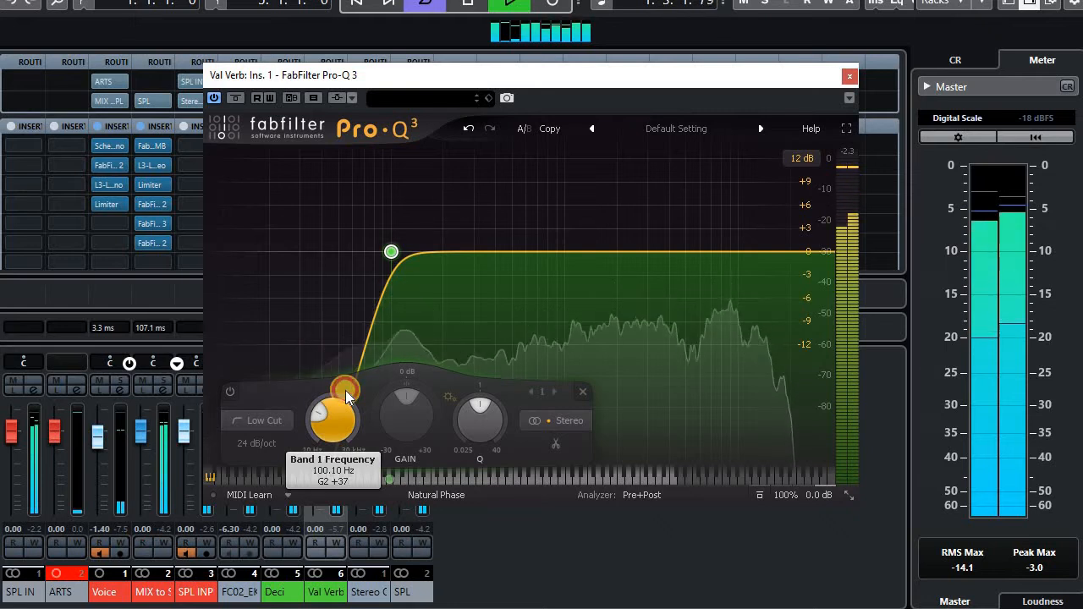
mouse_move(337, 412)
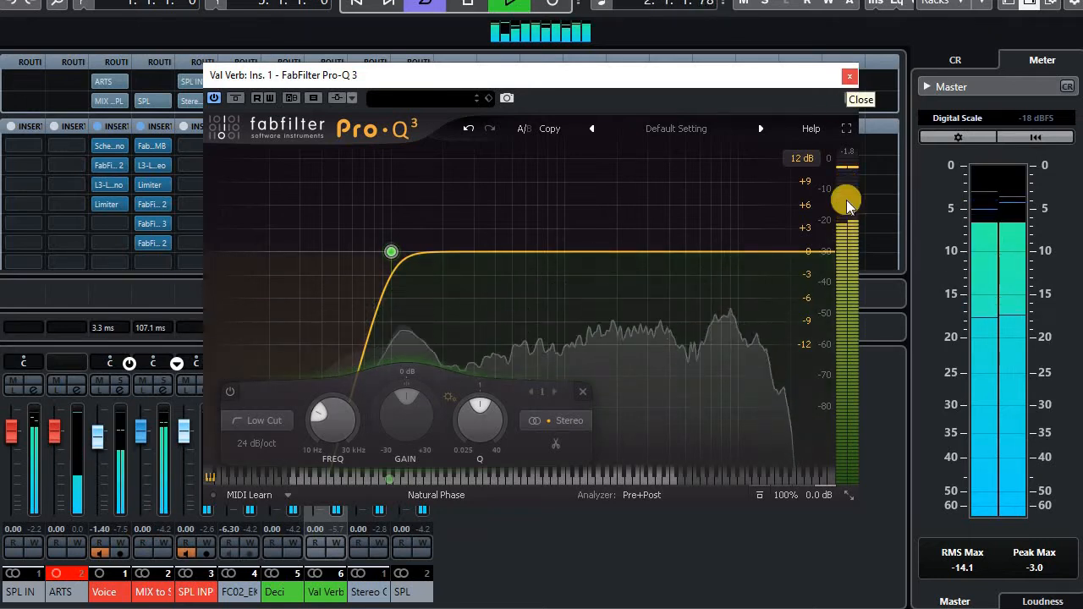
Add a high-cut band with an 18 dB/oct slope at about 9350 Hz and close the equalizer
click(786, 252)
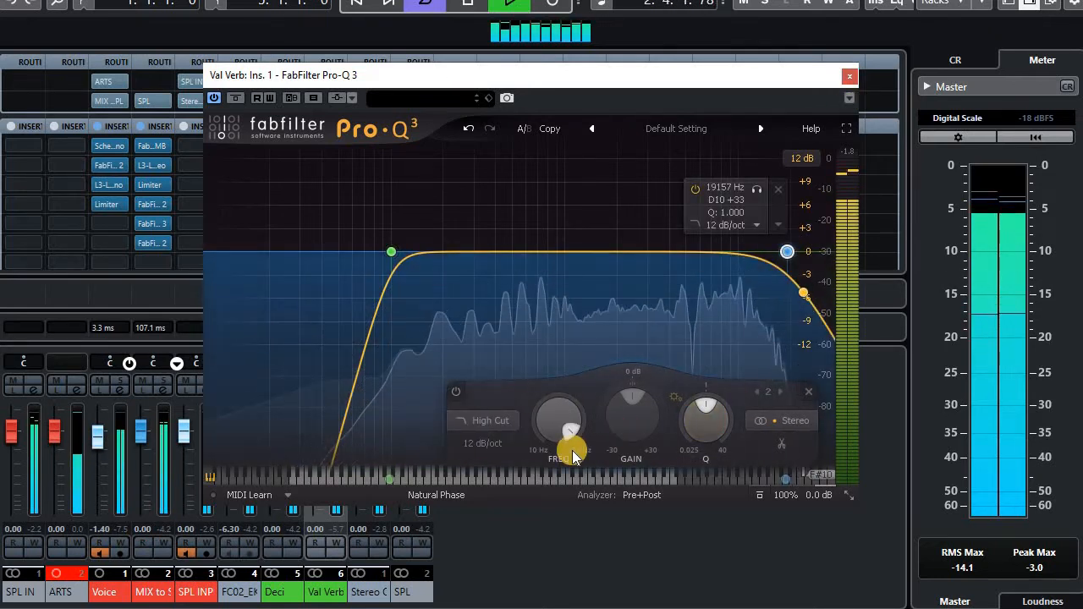
click(496, 443)
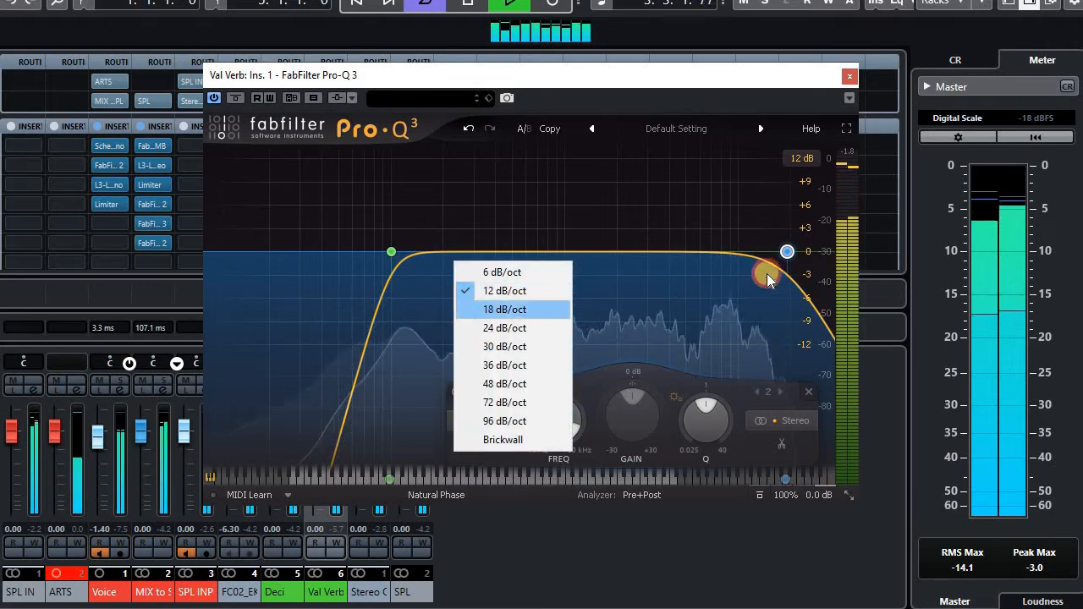
drag(787, 251, 727, 259)
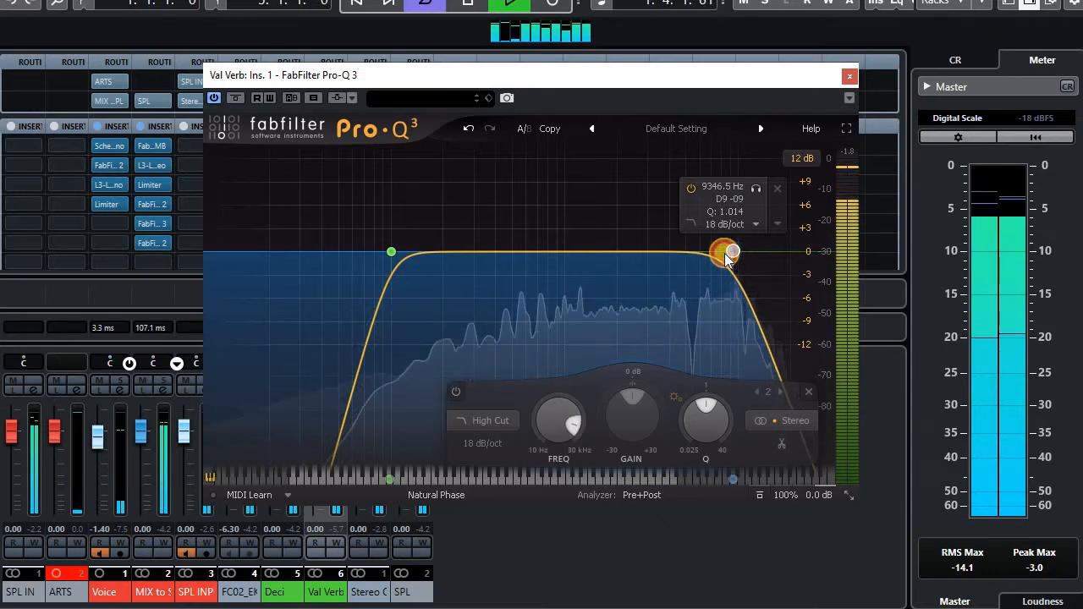
click(779, 187)
click(850, 77)
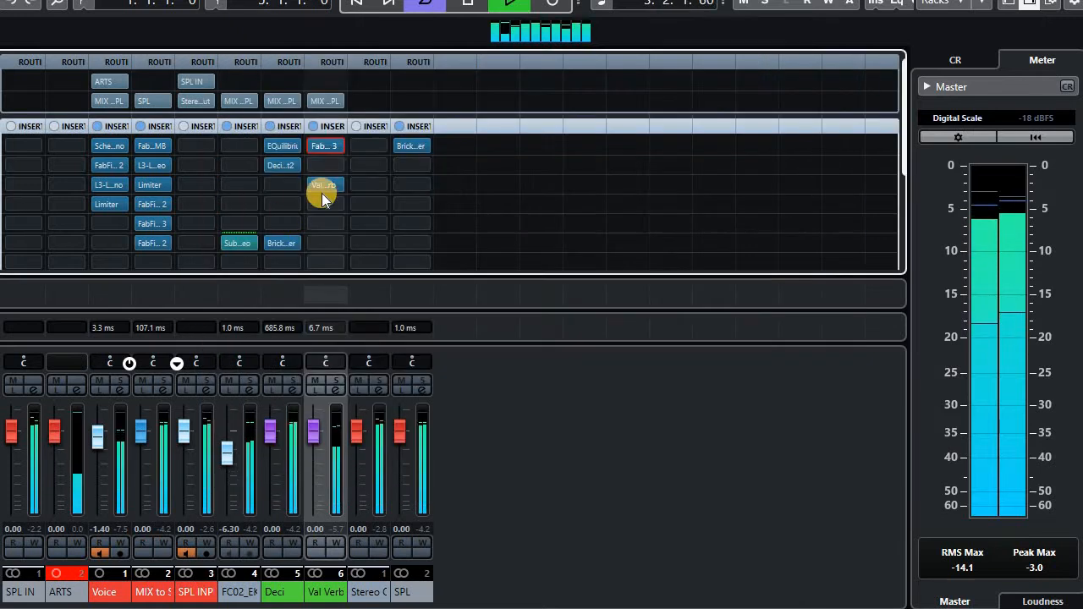
Insert FabFilter Pro-C 2 in the Val Verb channel's second slot and reposition its window
click(342, 163)
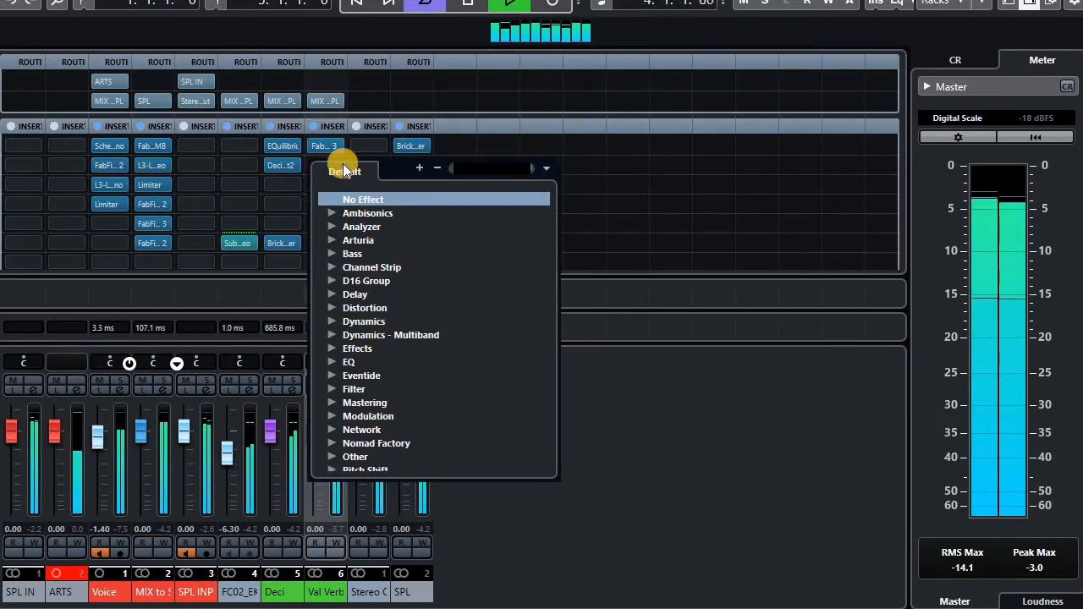
text(p)
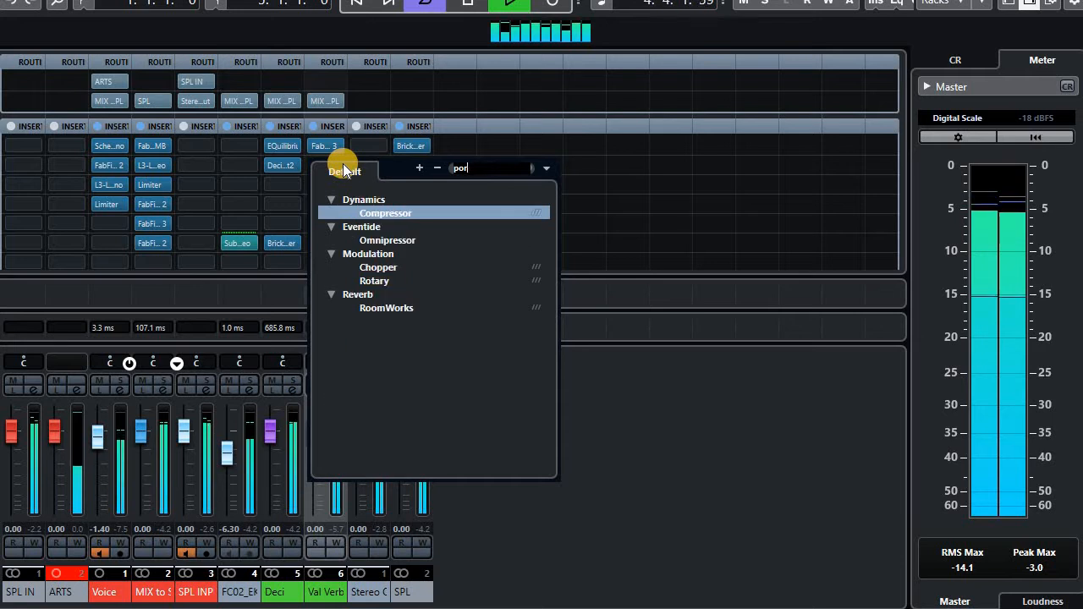
text(ro)
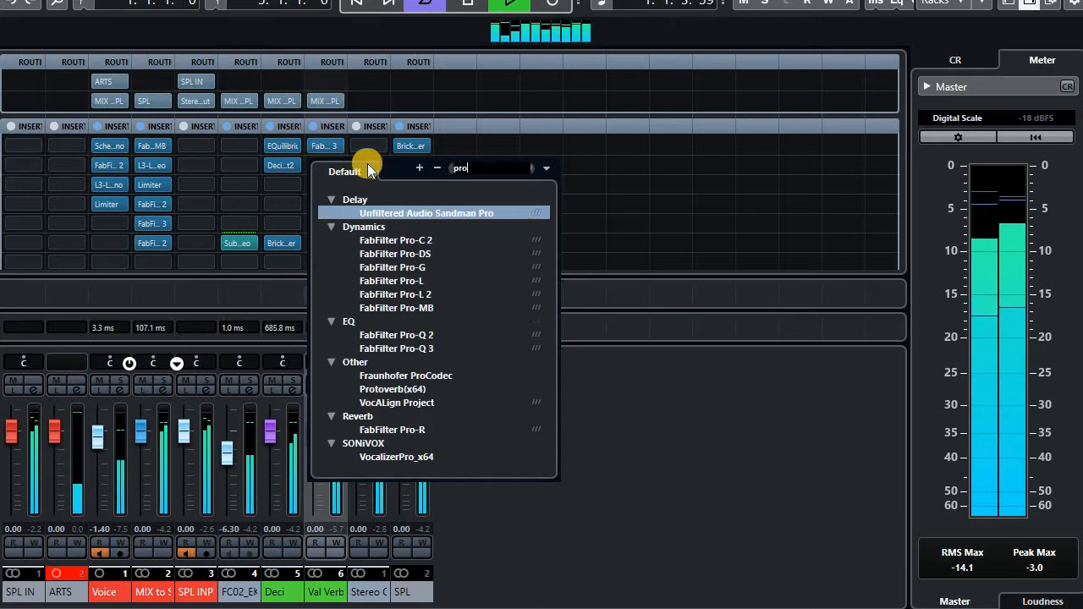
click(431, 241)
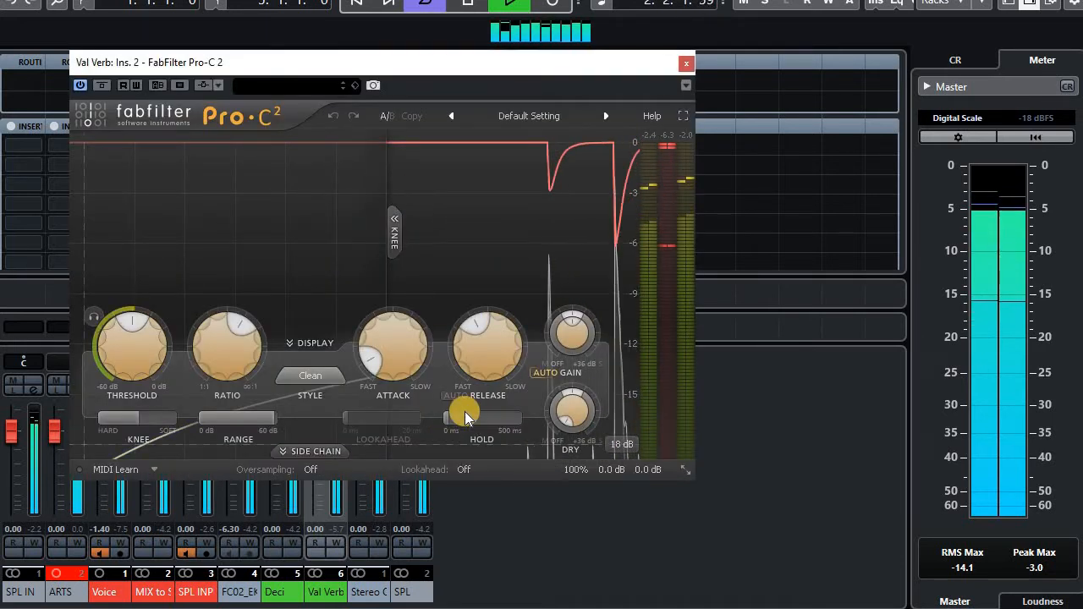
drag(470, 54, 523, 34)
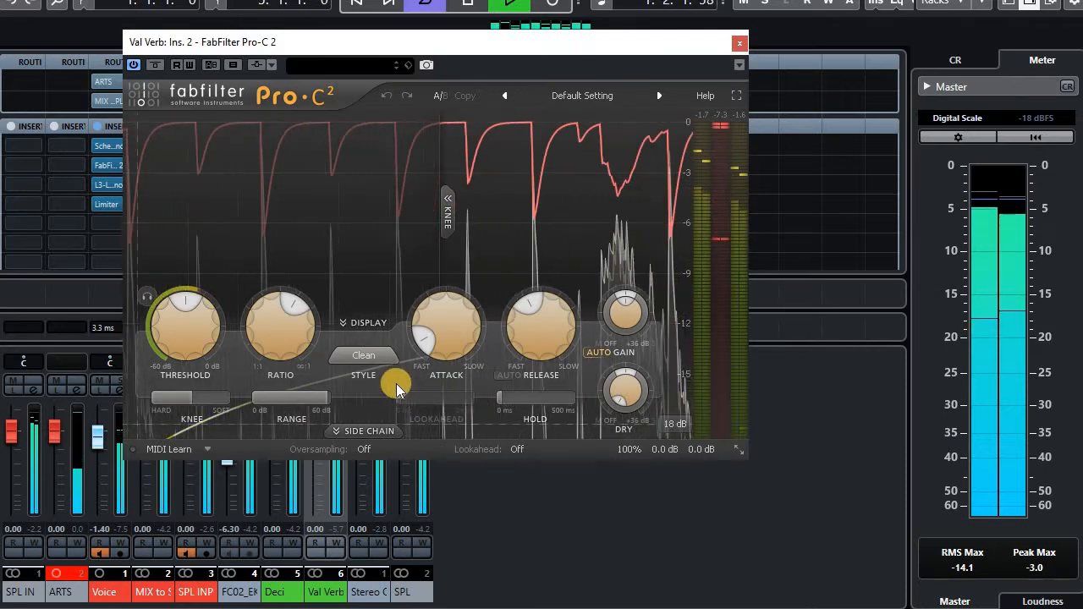
Set the compressor's ratio to 2:1
double_click(275, 328)
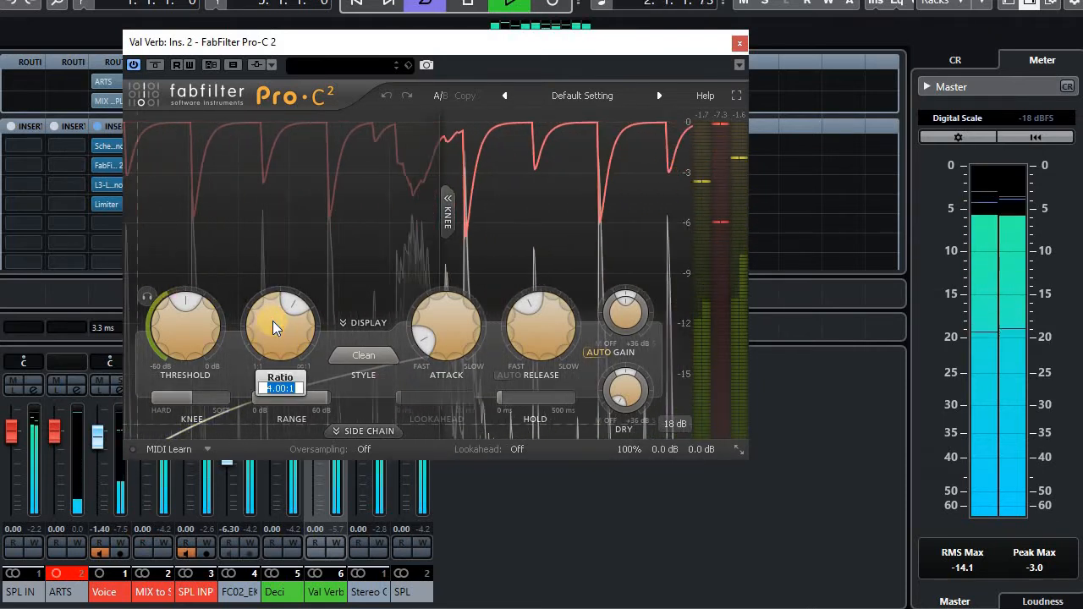
text(2)
key(Return)
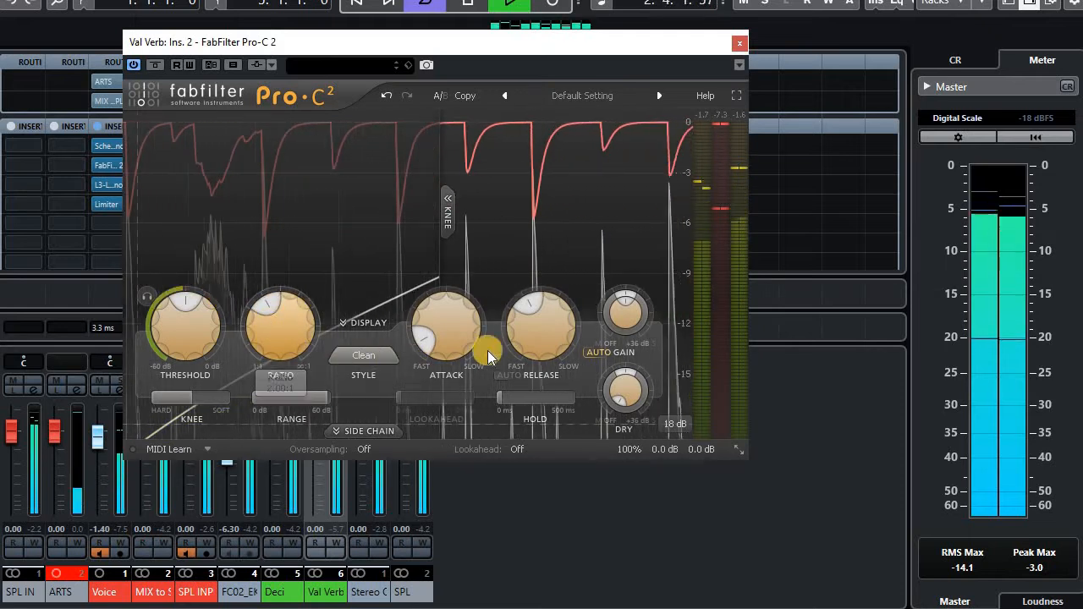
mouse_move(449, 330)
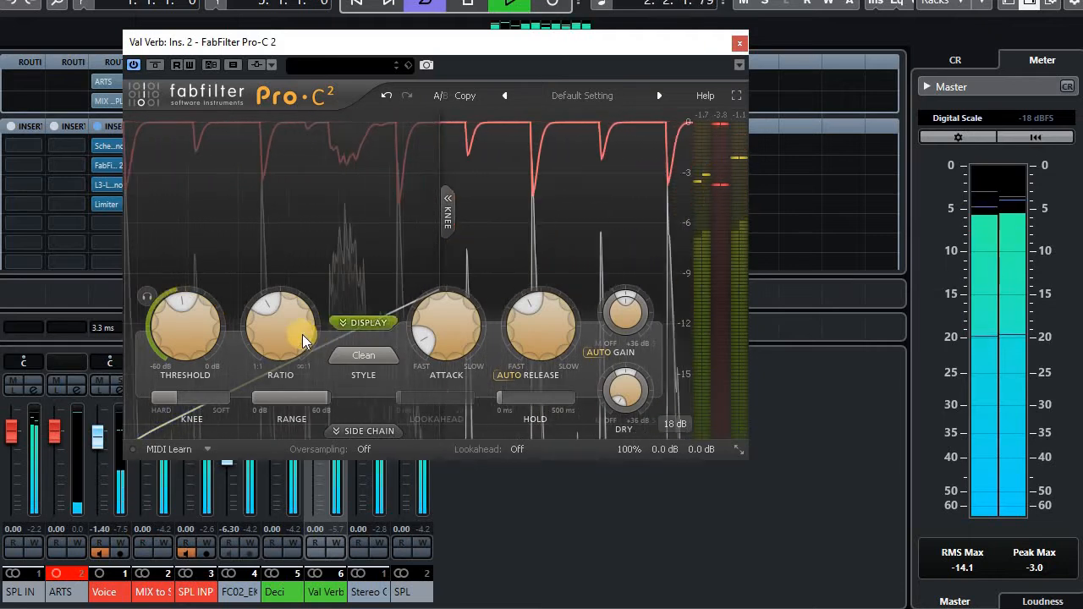
Raise the compressor's ratio to about 4.17:1 and switch its style to Classic
drag(305, 338, 323, 278)
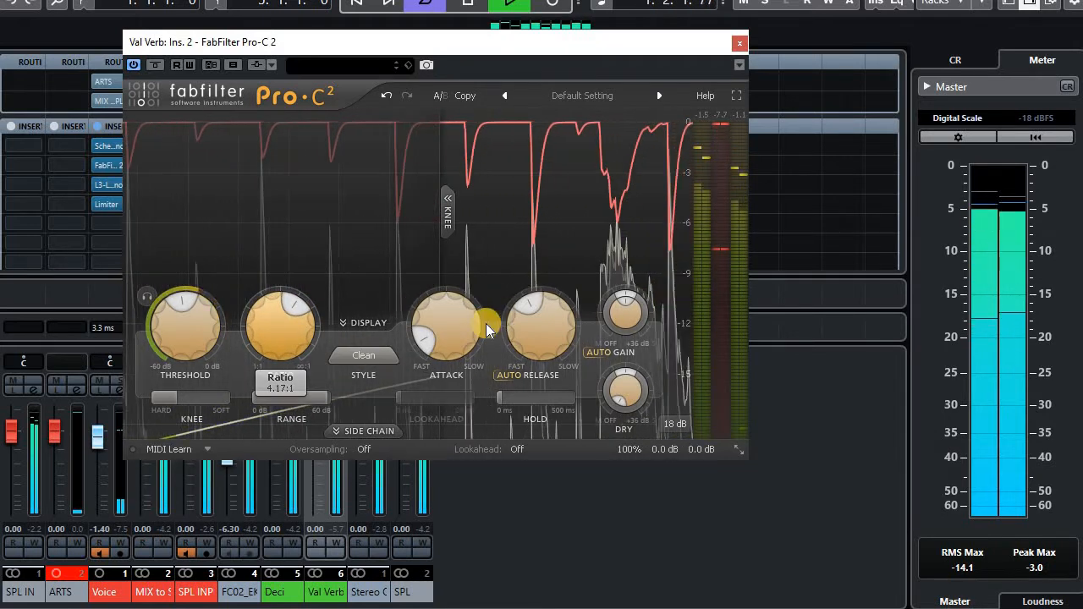
click(364, 354)
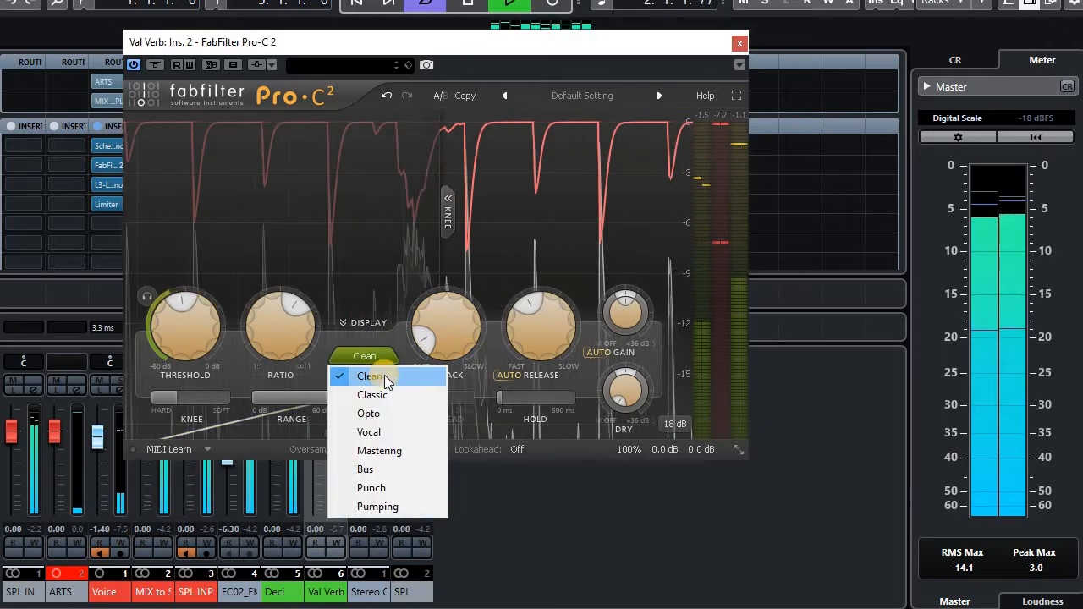
click(391, 396)
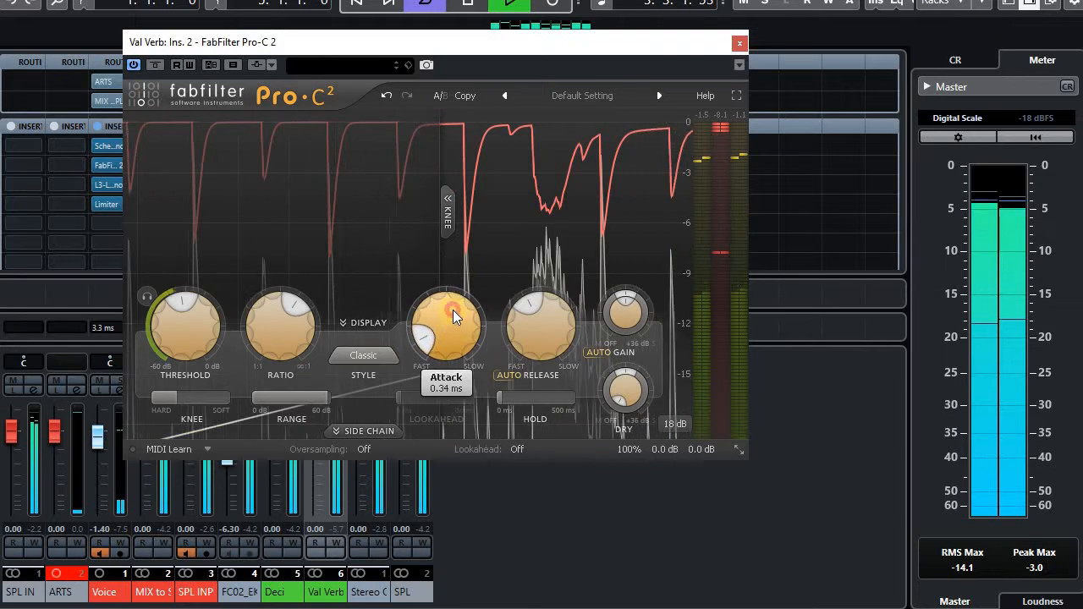
Set the compressor's attack to 166 ms
mouse_move(453, 310)
mouse_down()
mouse_move(460, 286)
mouse_move(461, 301)
mouse_up()
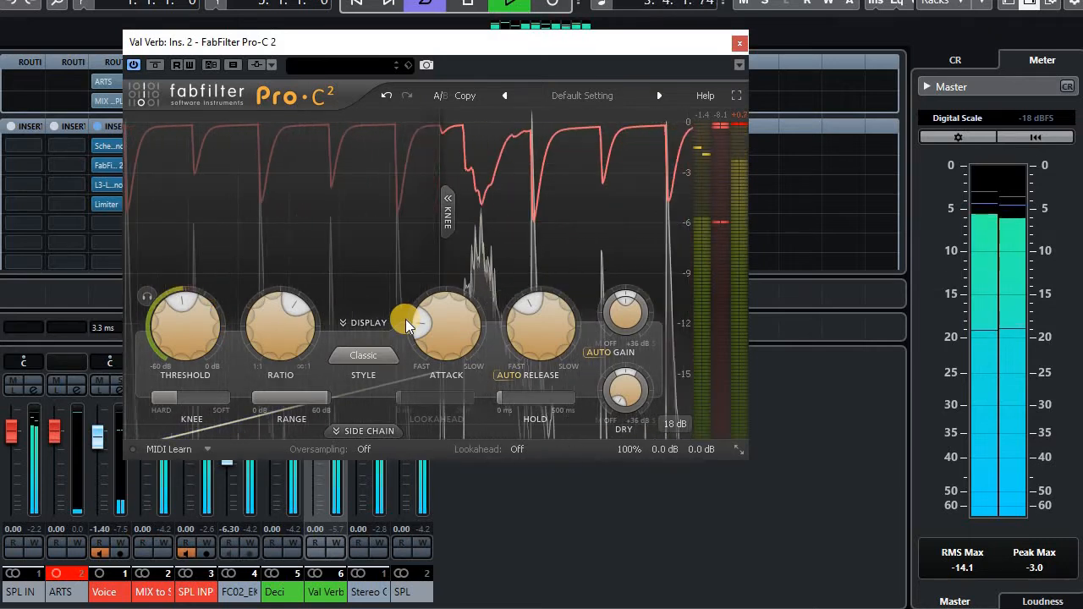
double_click(456, 327)
text(166)
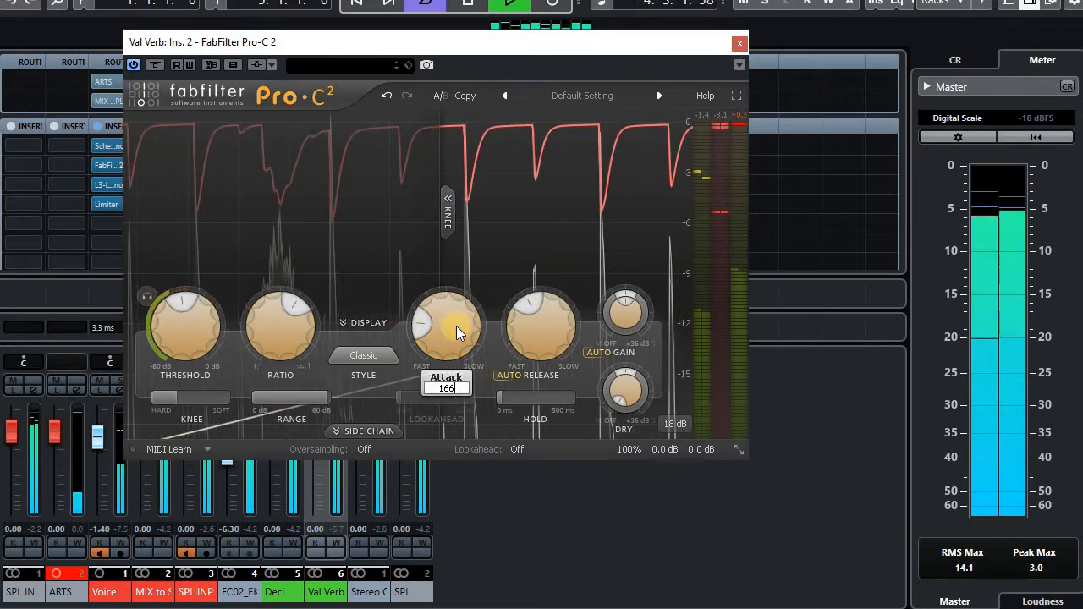
key(Return)
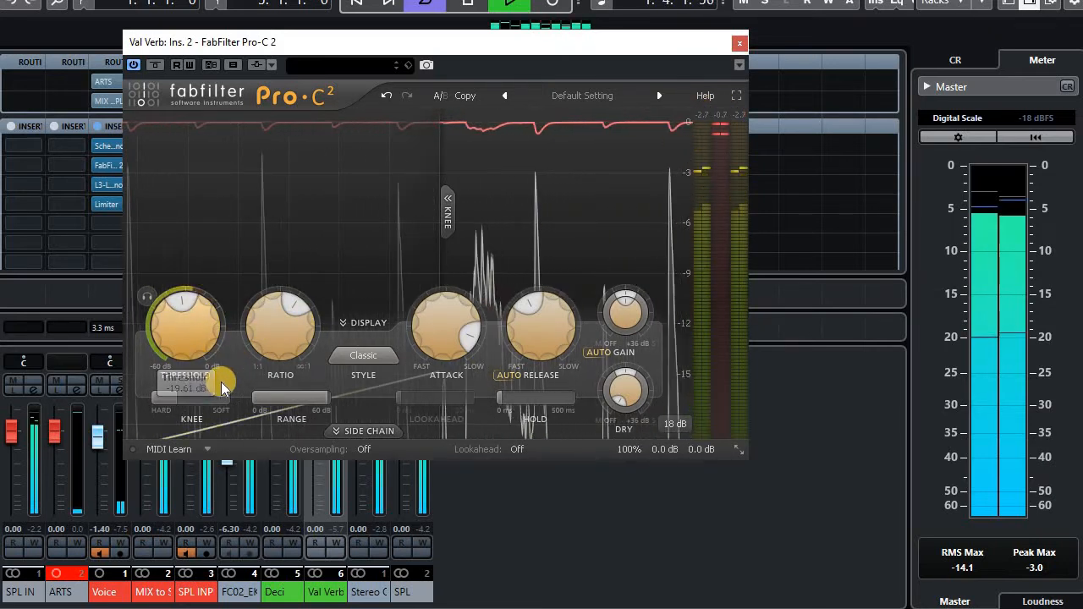
Soften the compressor's knee slightly, lower its threshold, and close the plug-in after resetting its peak meters
mouse_move(181, 401)
mouse_down()
mouse_move(223, 406)
mouse_move(190, 396)
mouse_up()
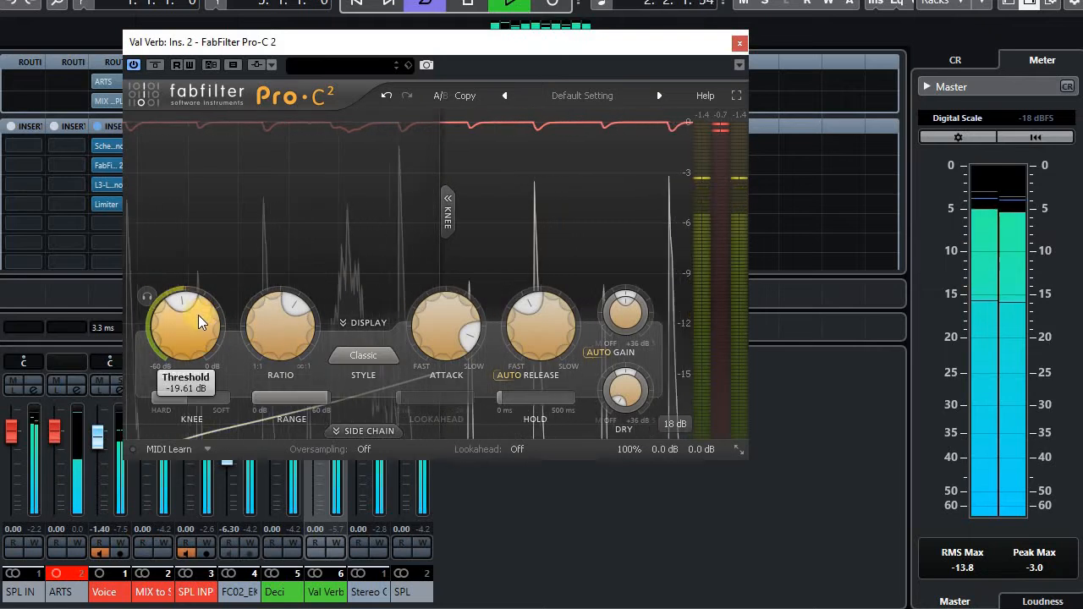
drag(191, 319, 185, 457)
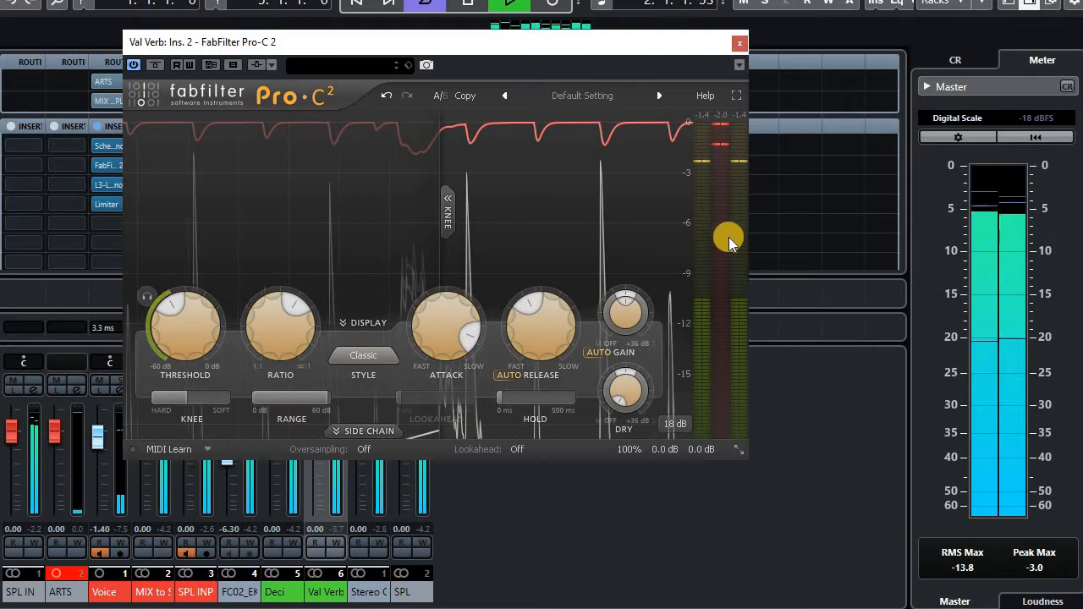
click(696, 119)
click(746, 114)
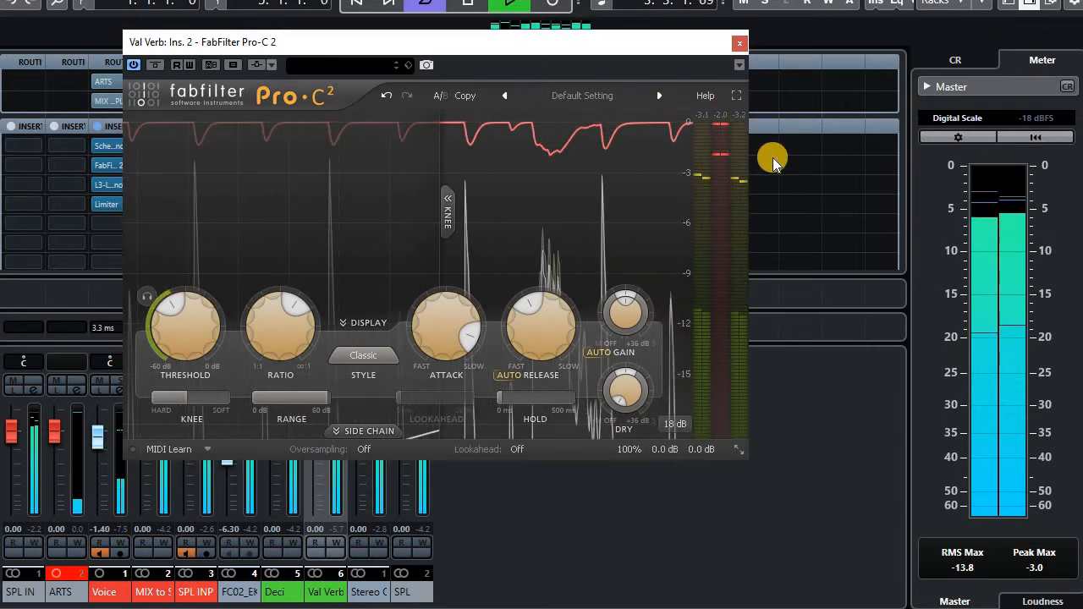
key(Escape)
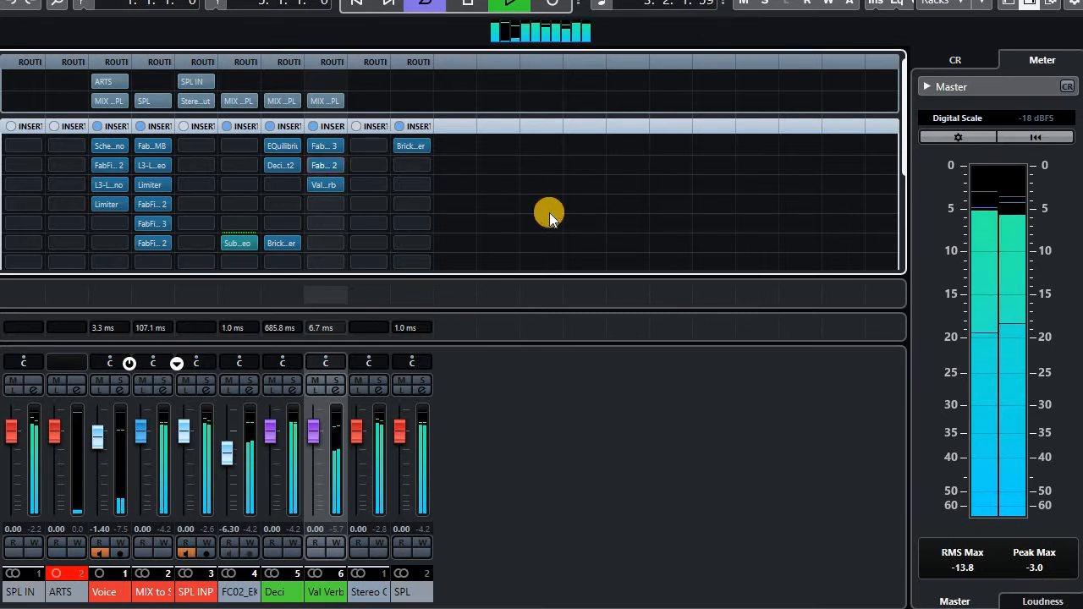
Insert DaTube in the Val Verb channel's fourth slot and reposition its window
click(336, 204)
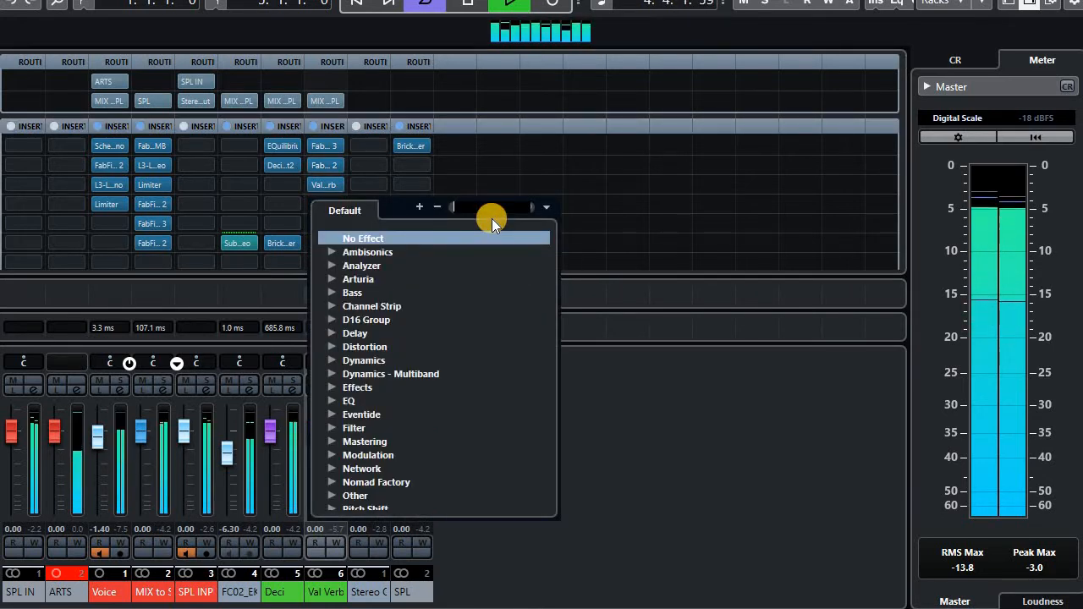
text(da)
click(387, 247)
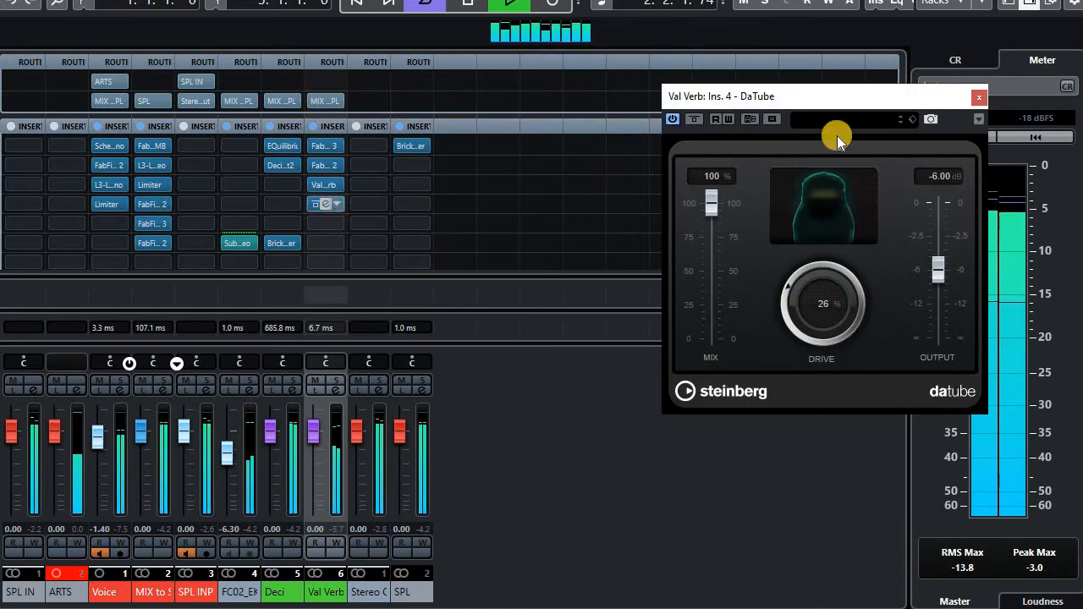
drag(673, 106, 523, 118)
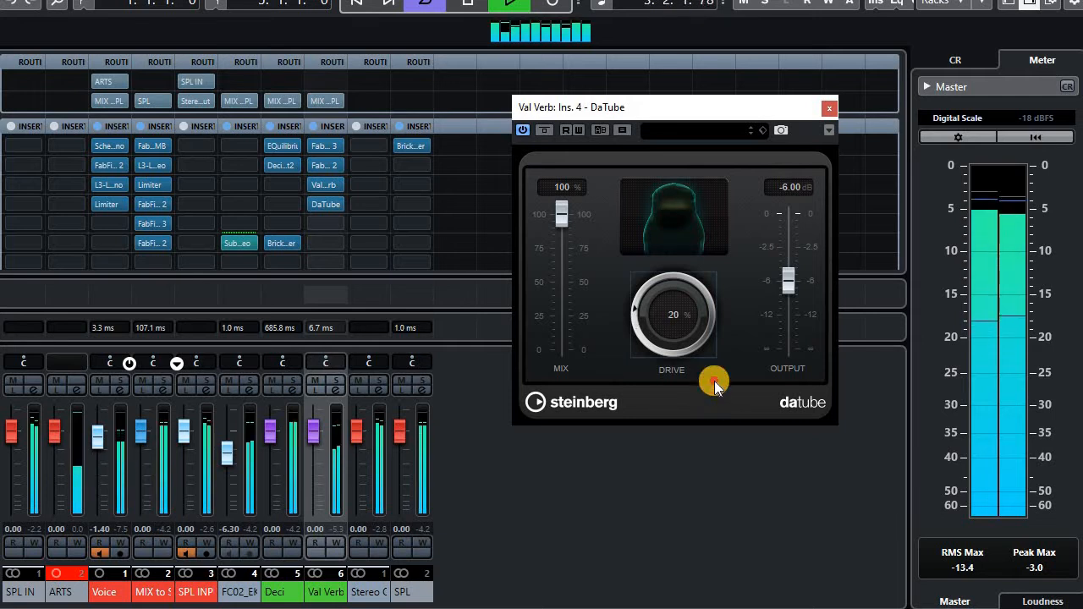
Set DaTube's drive to 34% and close the plug-in
drag(717, 375, 719, 367)
click(547, 133)
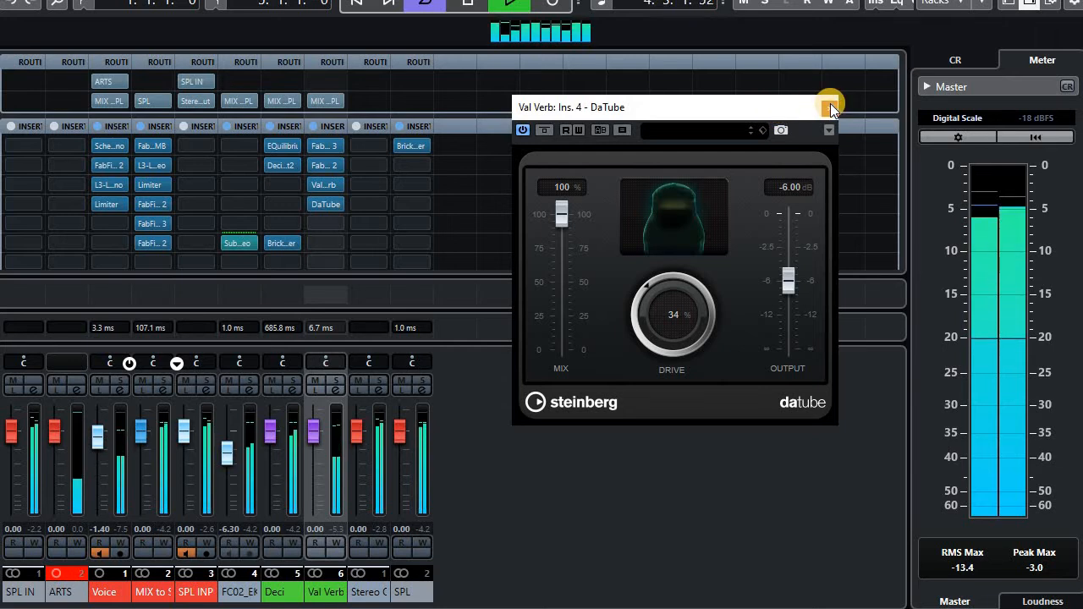
key(Escape)
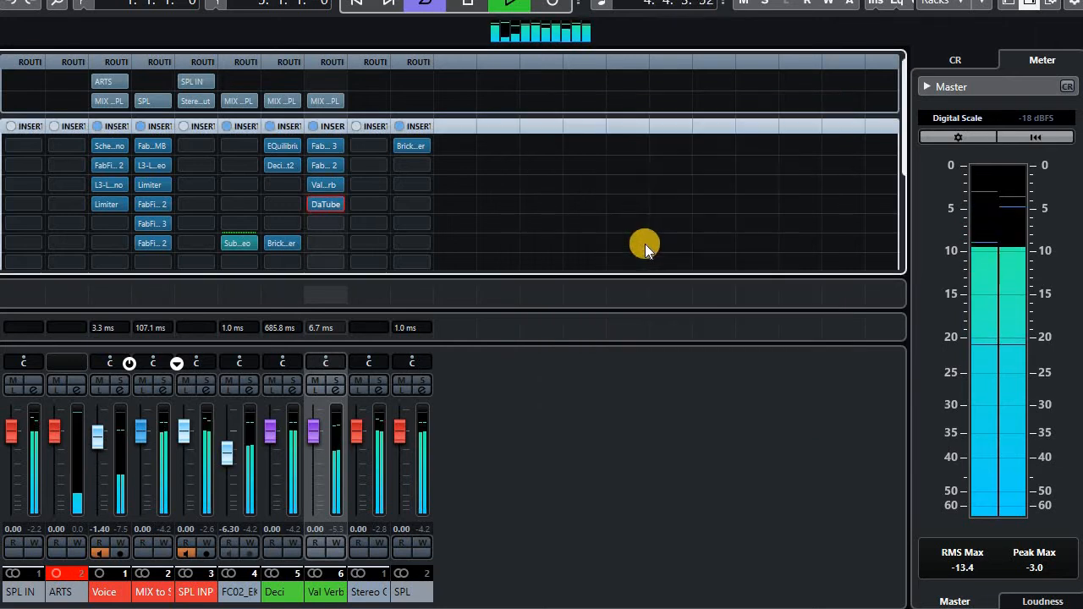
Switch the Val Verb channel to the Stereo Combined Panner and set its pan positions to L75 and R75
click(346, 359)
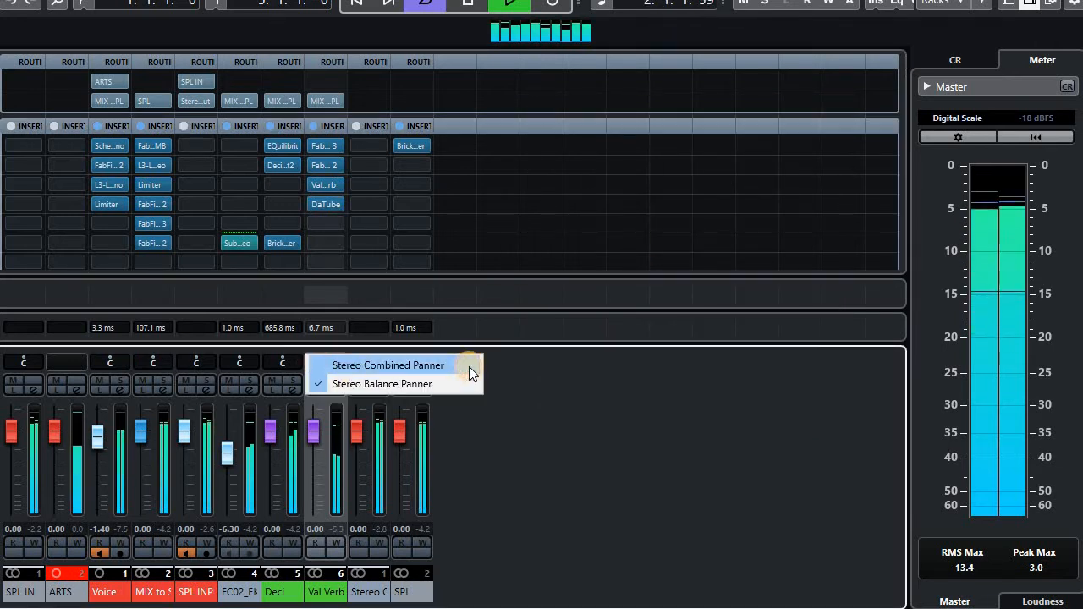
click(467, 367)
double_click(319, 362)
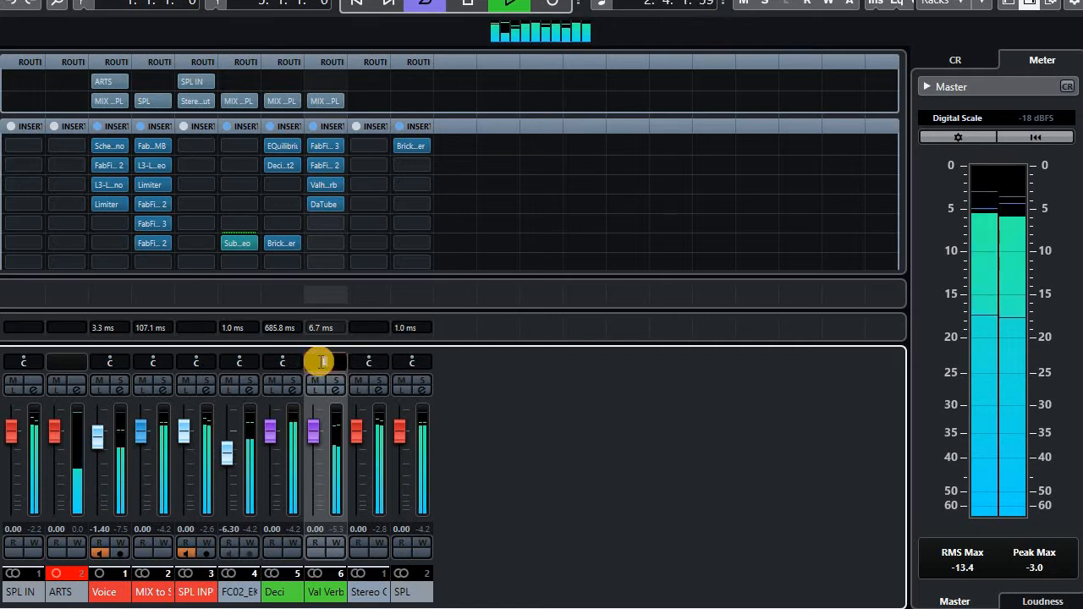
text(75)
key(Return)
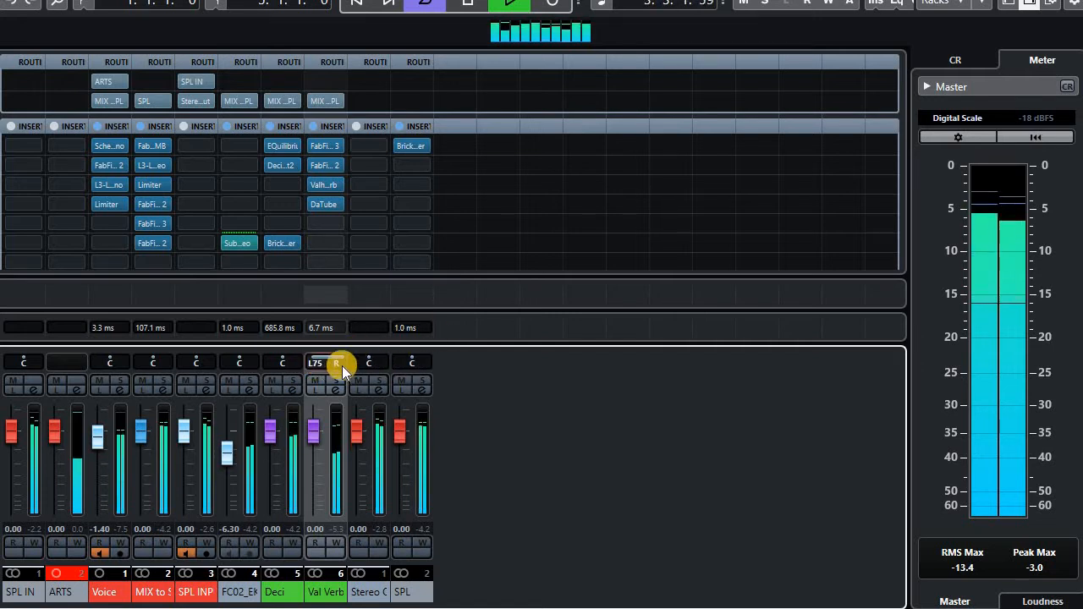
double_click(335, 364)
text(R75)
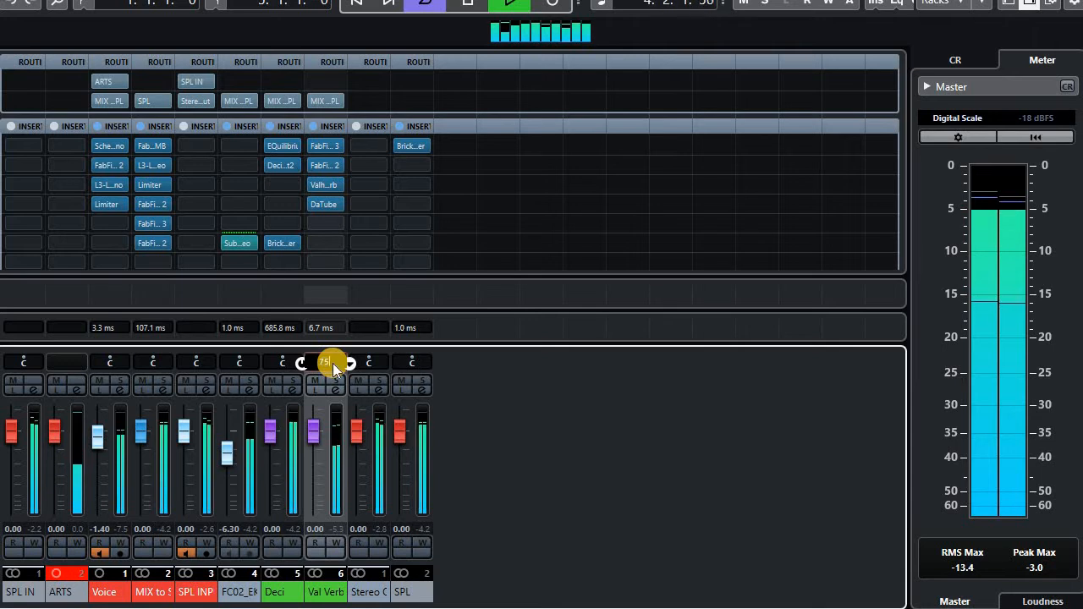
key(Return)
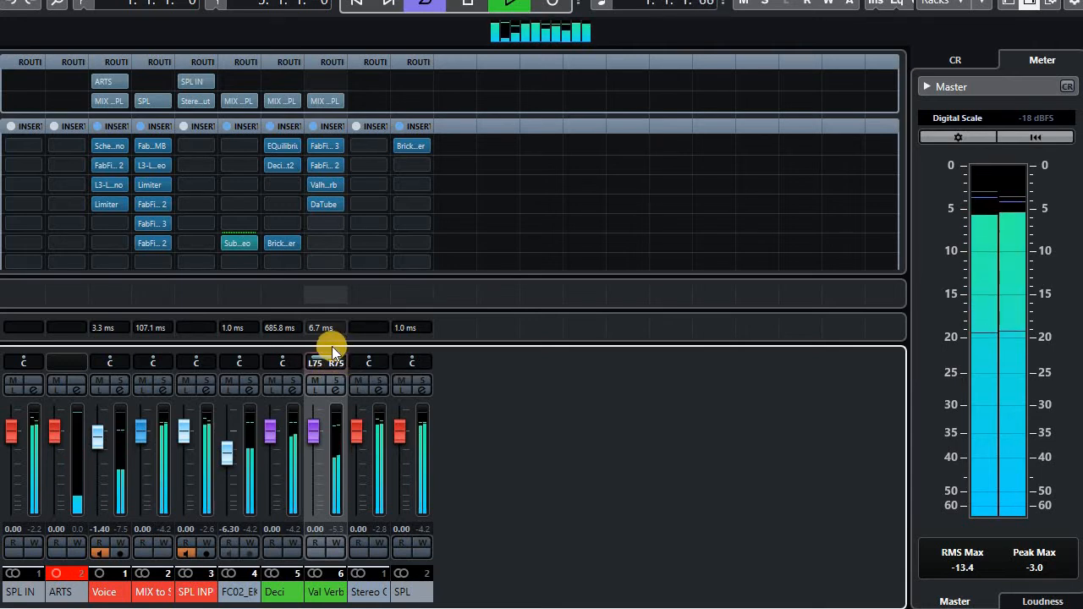
Try shifting the left pan position and return the Val Verb channel to the Stereo Balance Panner
drag(318, 362, 383, 386)
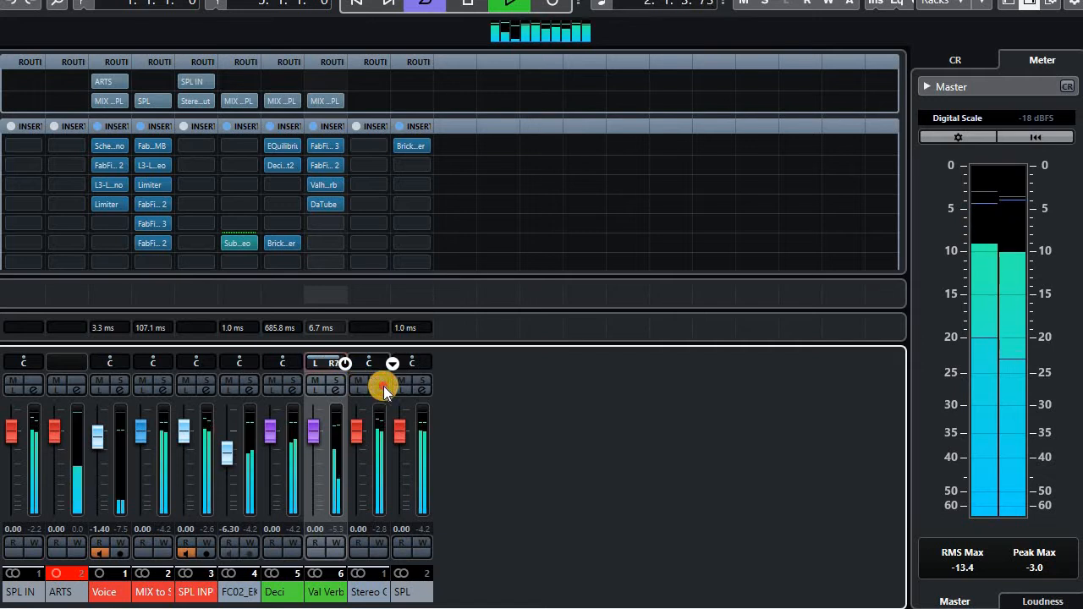
right_click(345, 366)
click(464, 383)
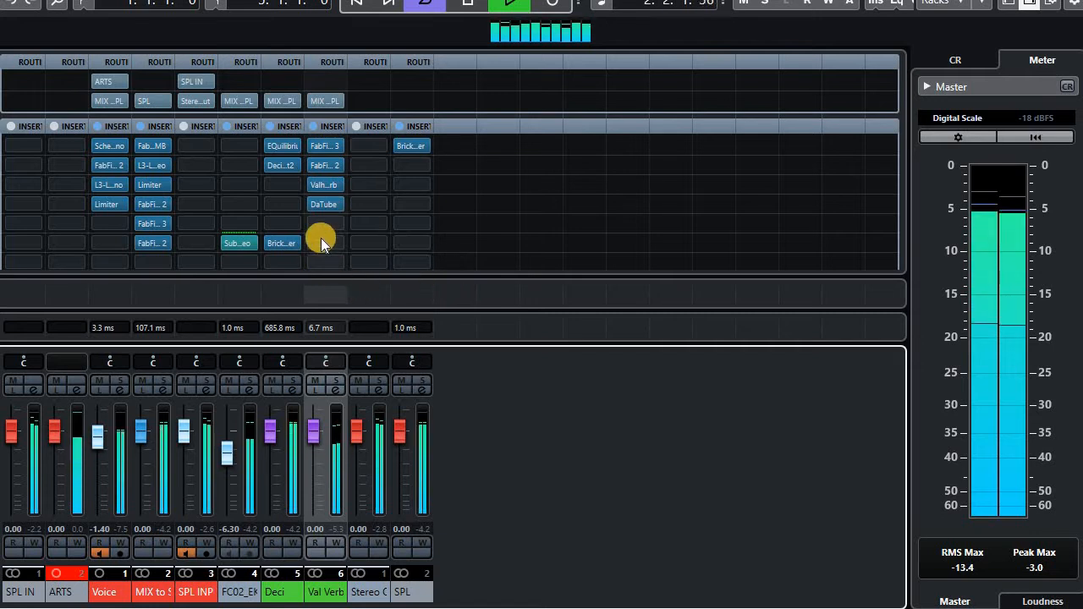
Copy the Brickwall Limiter from the Deci channel to Val Verb's sixth insert slot and close its window
drag(276, 242, 334, 243)
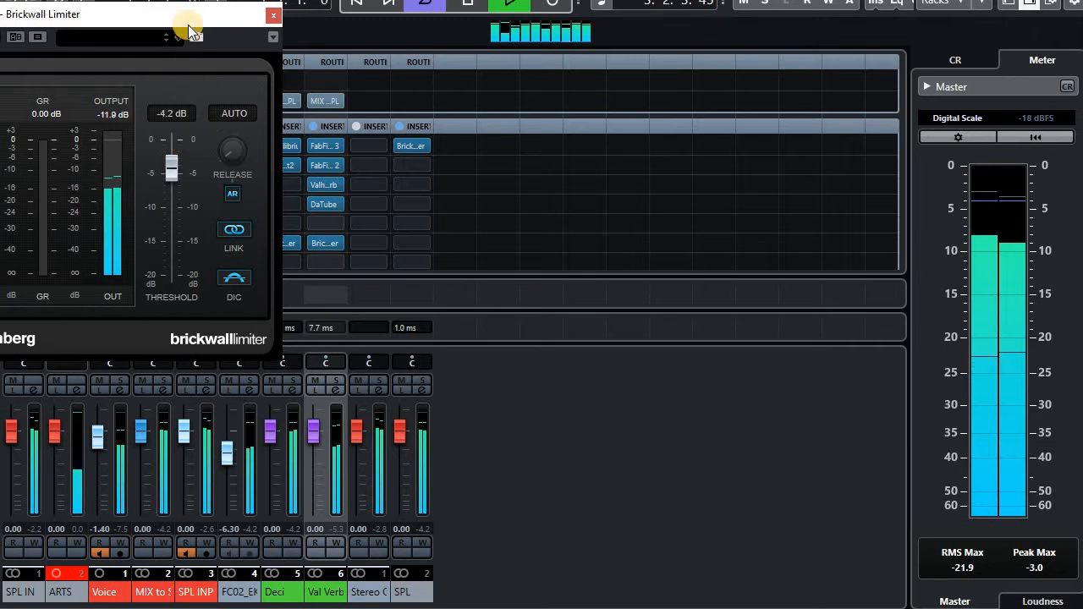
drag(187, 23, 510, 58)
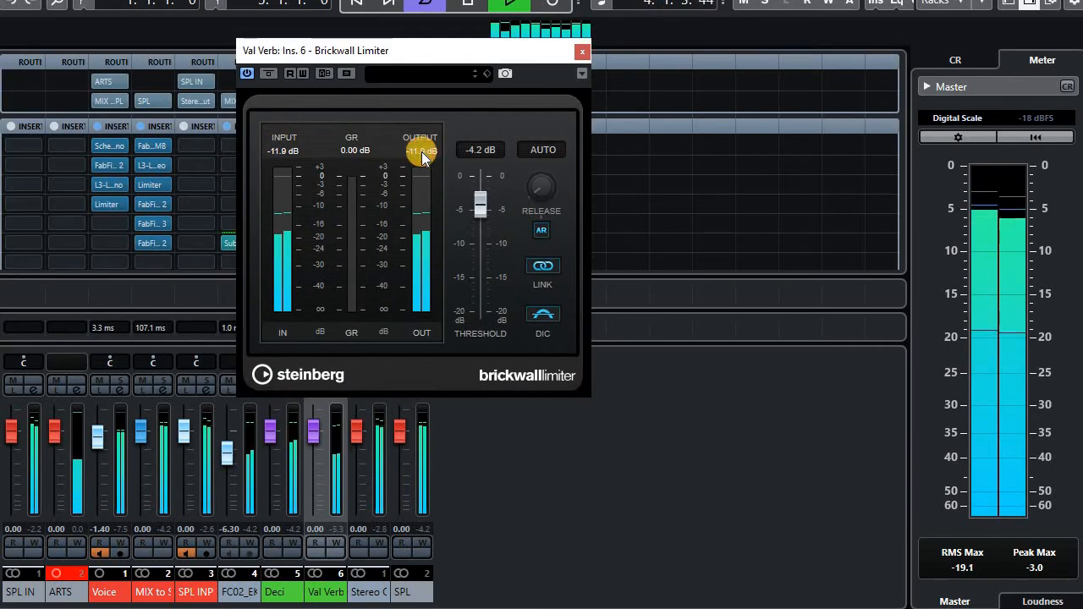
click(583, 54)
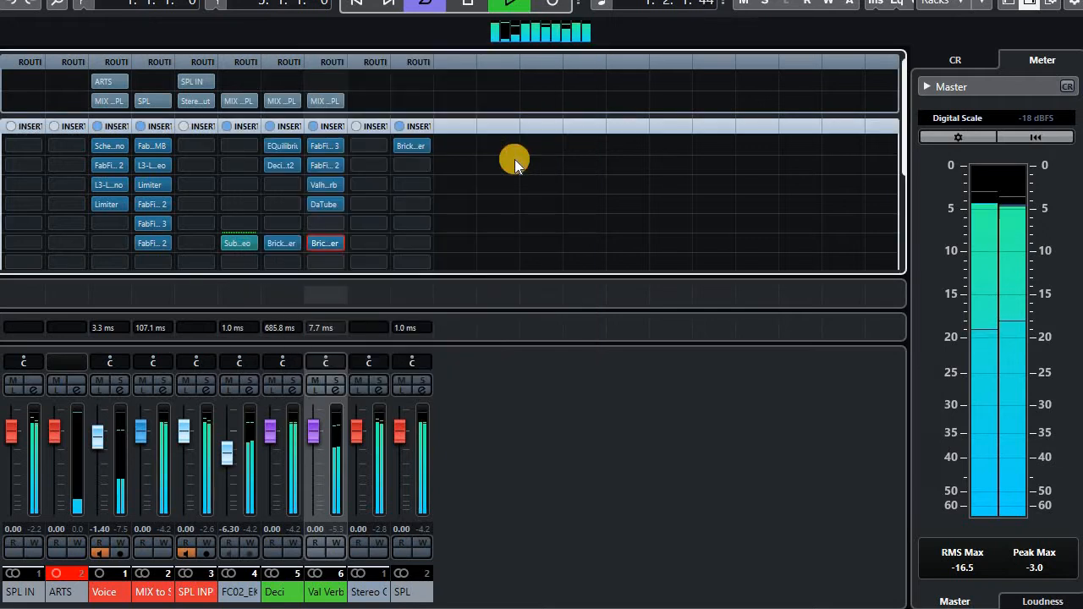
Enlarge the fader section and bring Val Verb up from minimum to -10.5 dB, comparing the mix with the channel muted
click(322, 436)
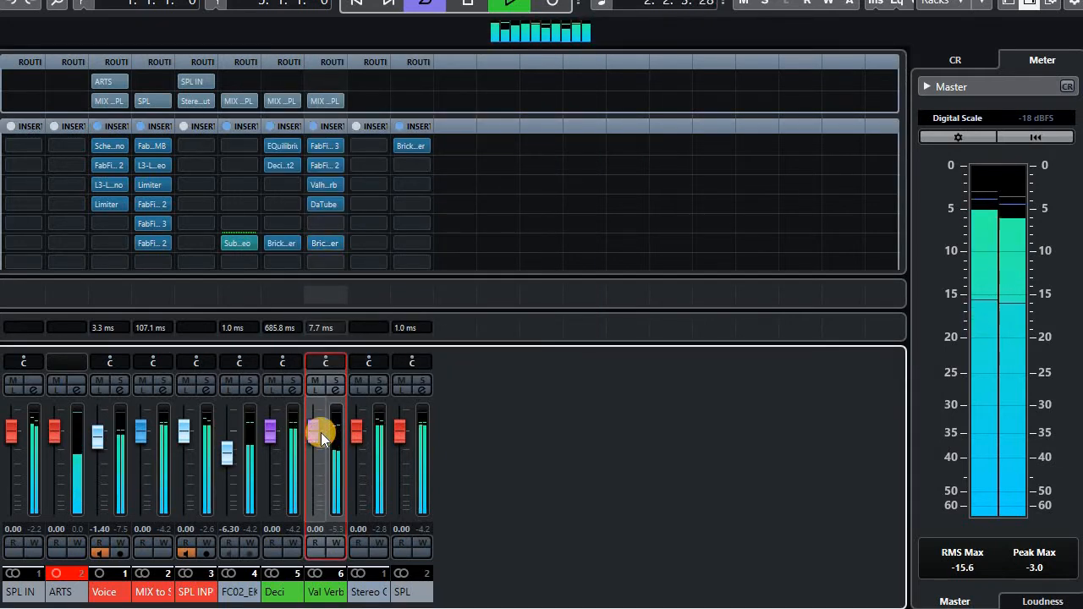
drag(316, 428, 346, 535)
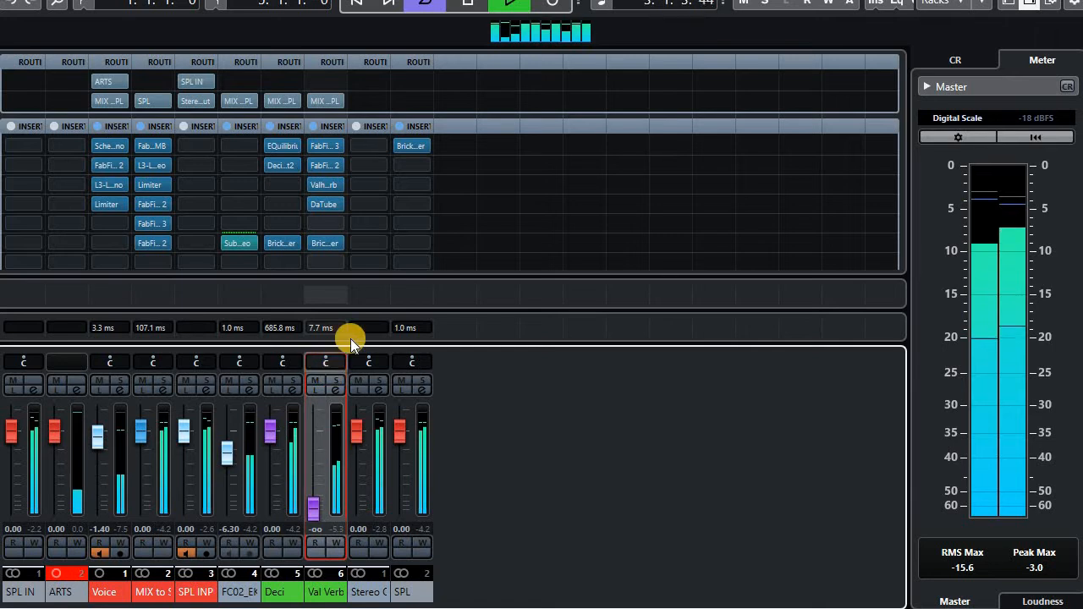
drag(352, 342, 368, 254)
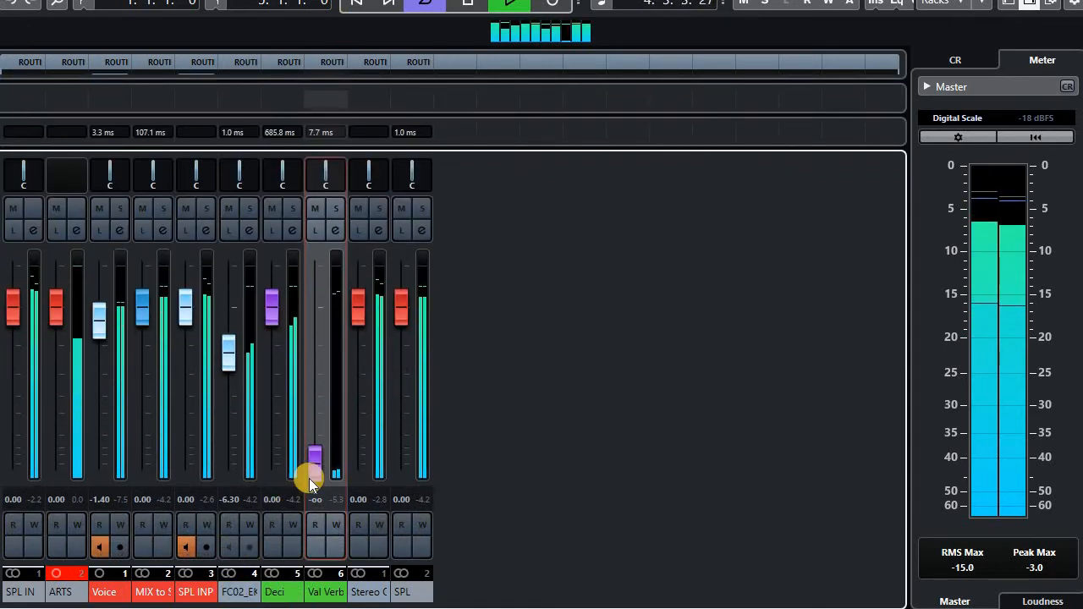
drag(316, 460, 316, 458)
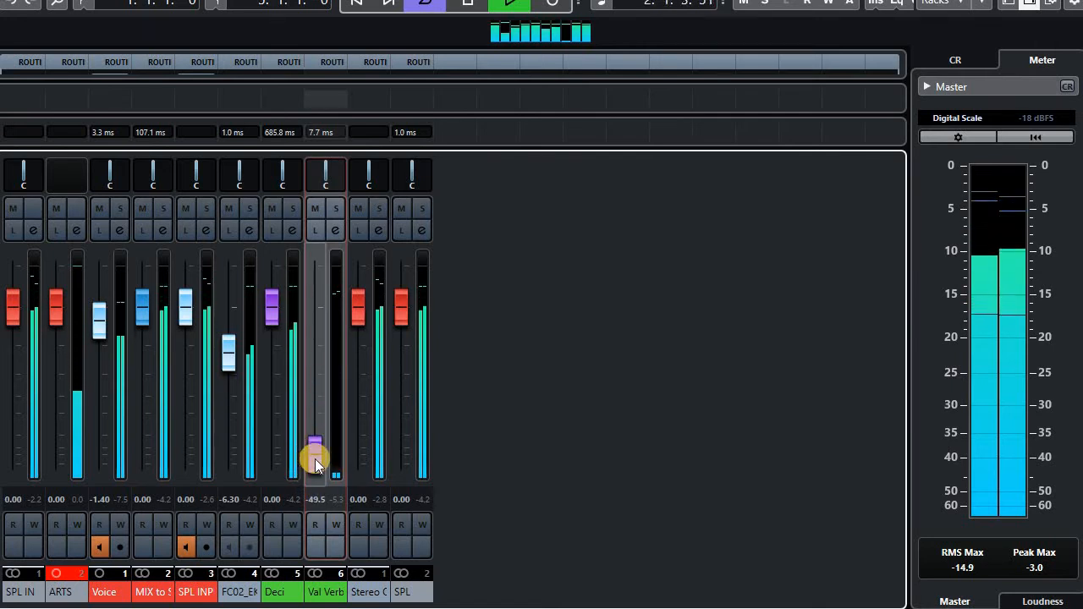
drag(314, 455, 300, 479)
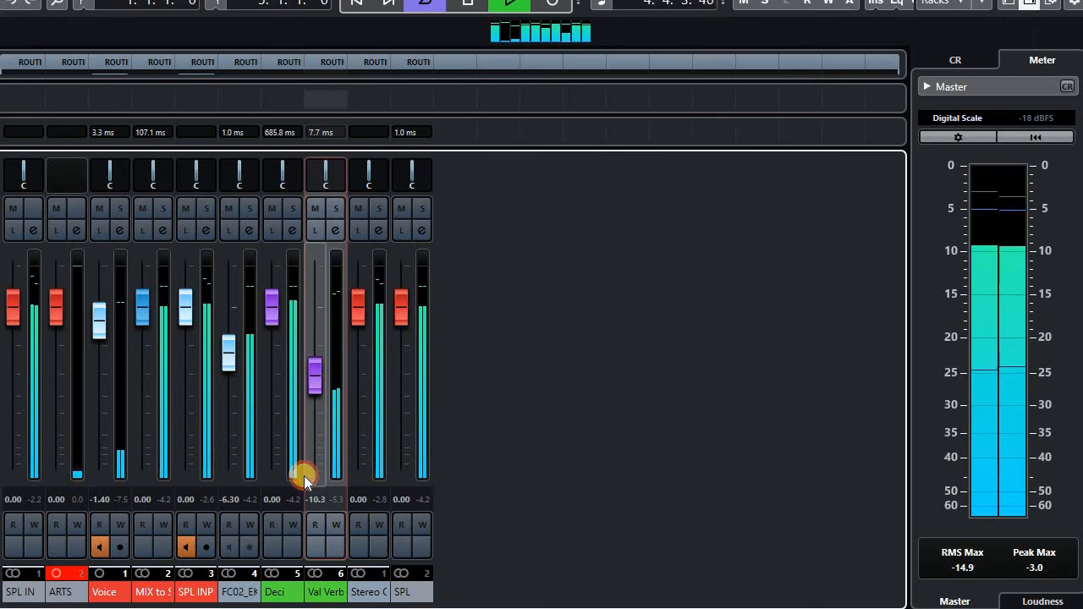
click(315, 208)
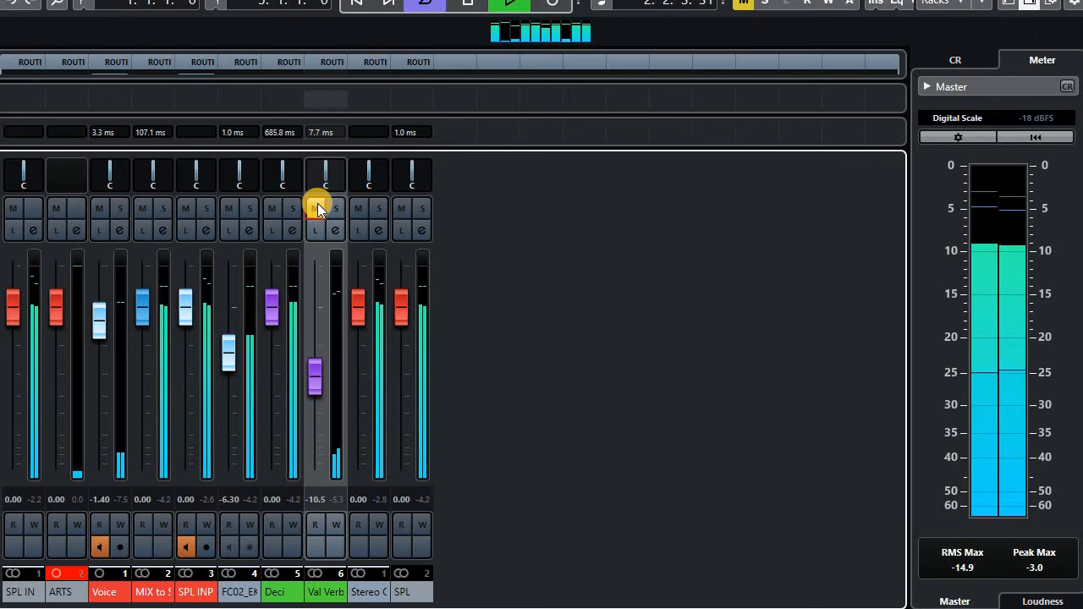
click(318, 206)
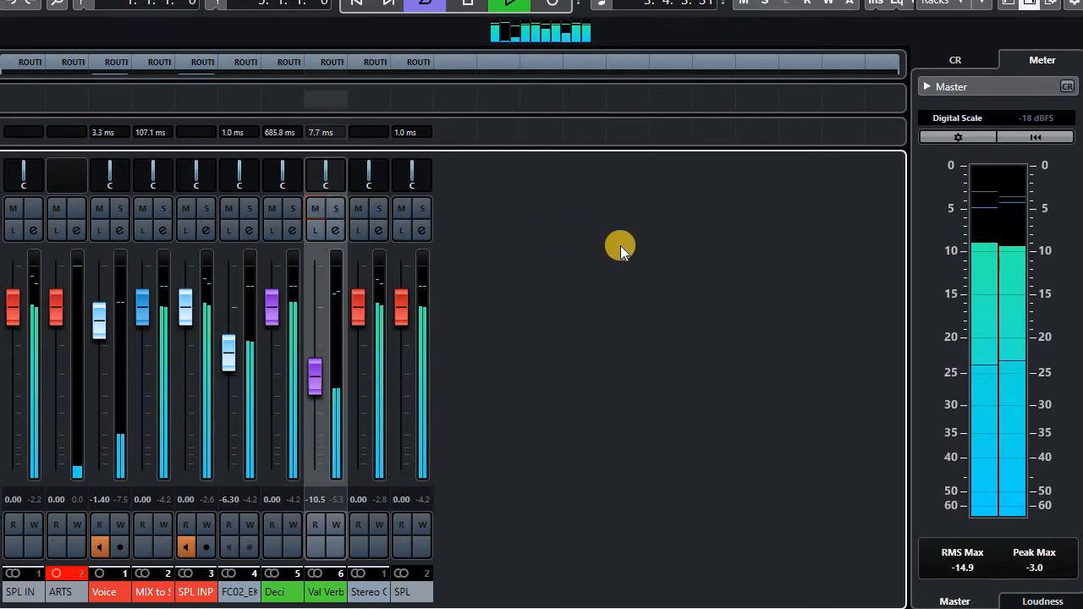
Lower the Val Verb fader to -14.0 dB and compare the mix with the channel muted and unmuted
drag(311, 382, 327, 531)
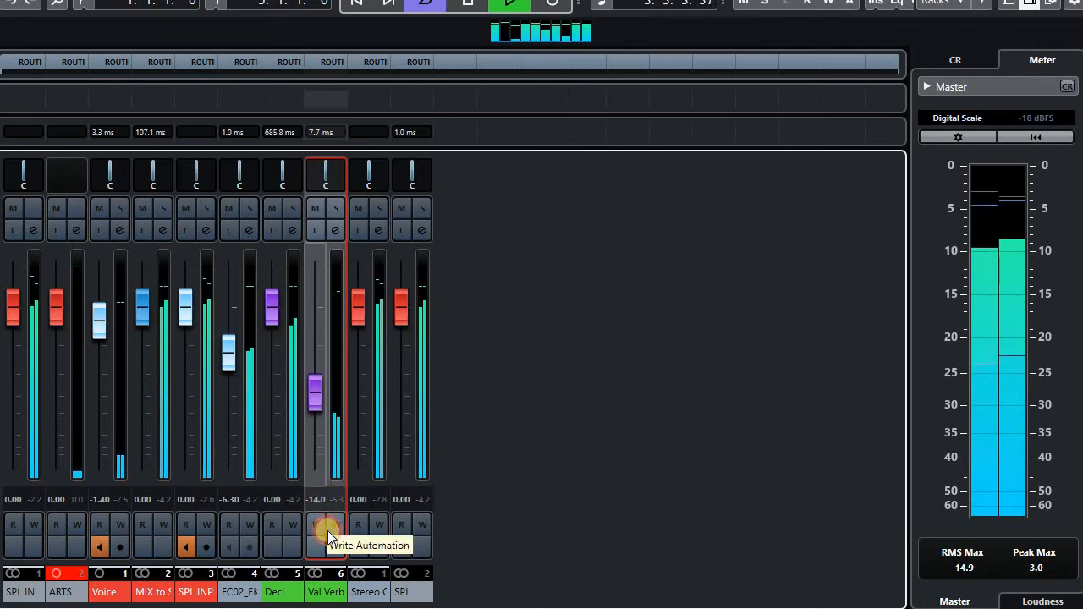
click(316, 213)
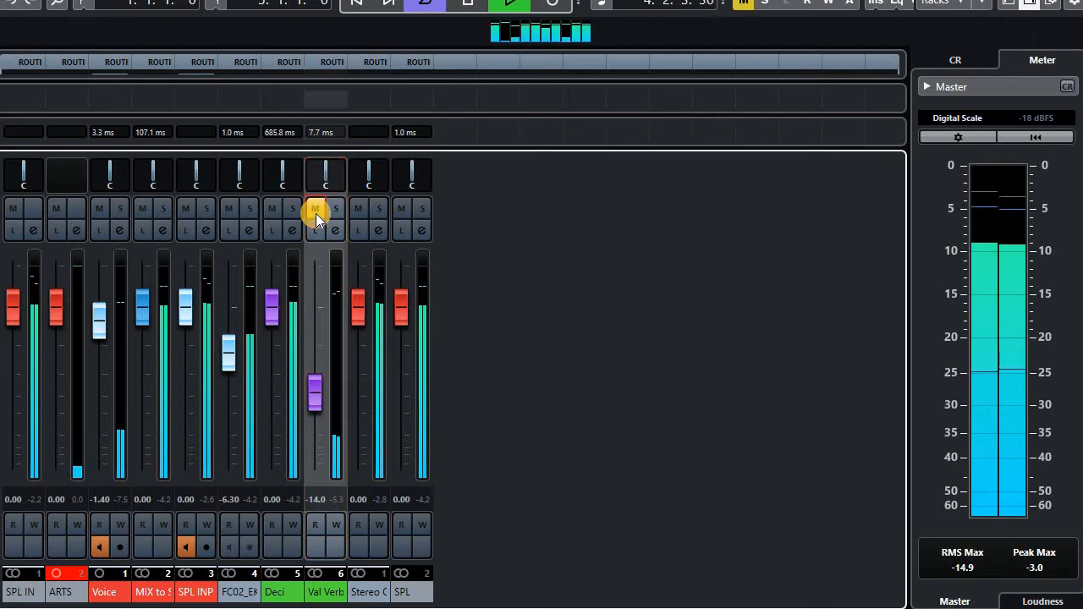
click(315, 214)
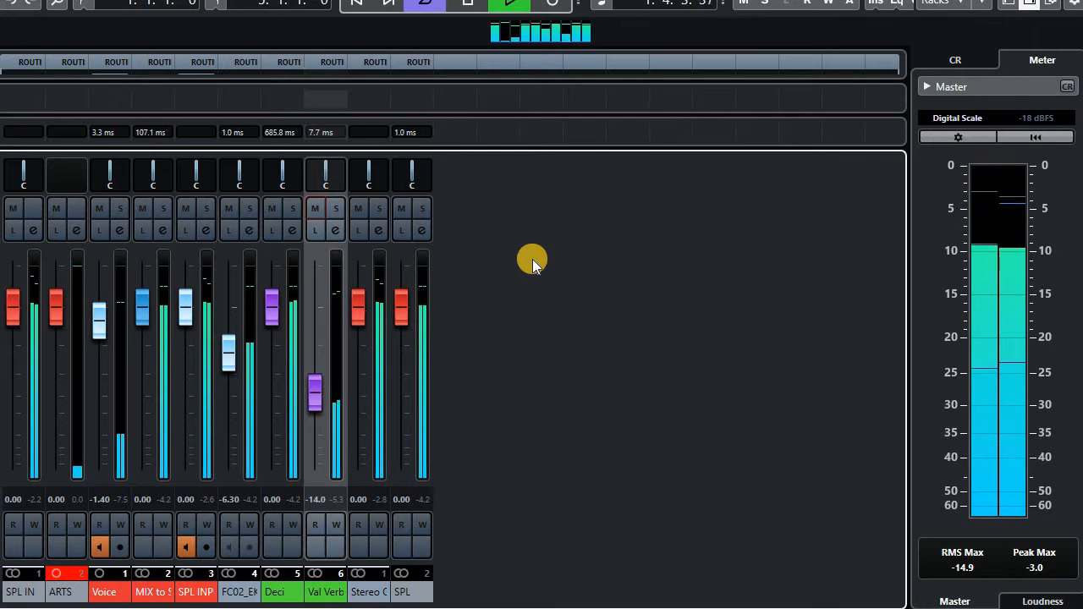
Try EQuilibrium in Val Verb's fifth insert slot with its Butterworth high-cut filter enabled and assigned to the Mid group
drag(311, 279, 299, 527)
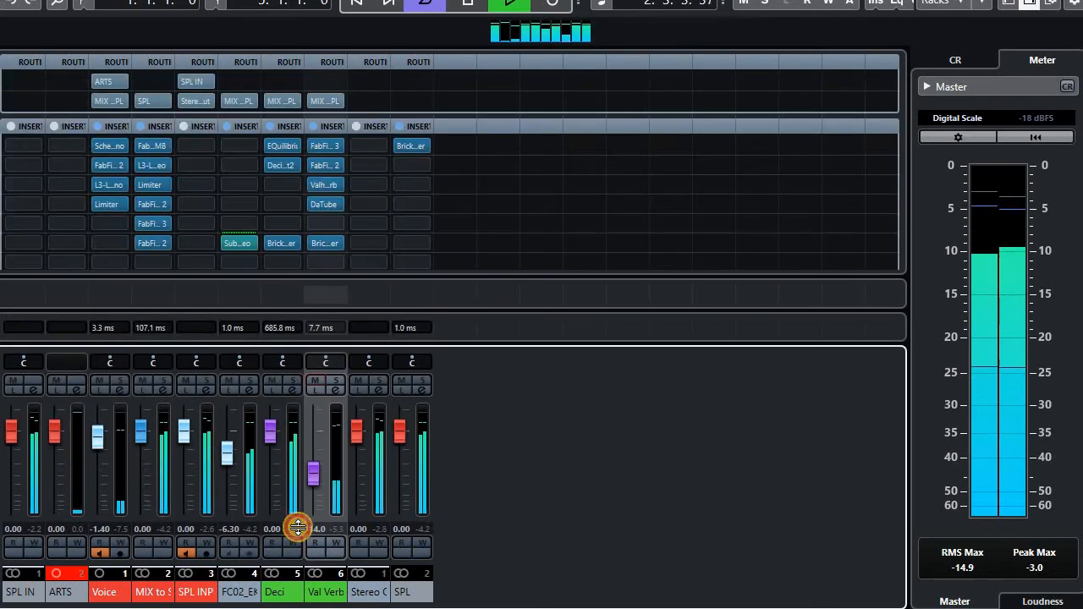
click(342, 224)
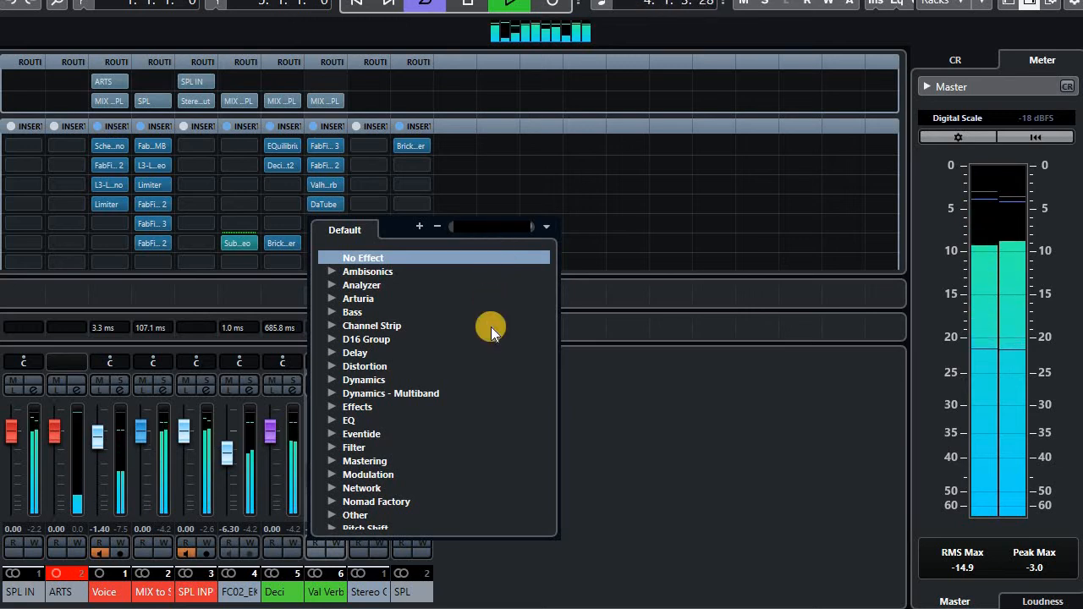
text(eq)
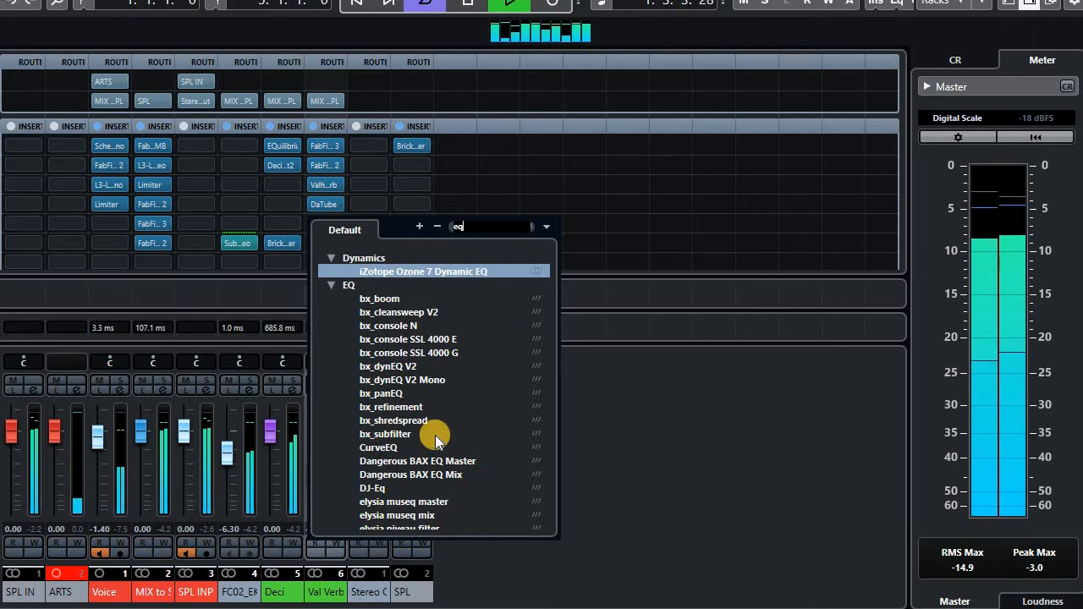
text(u)
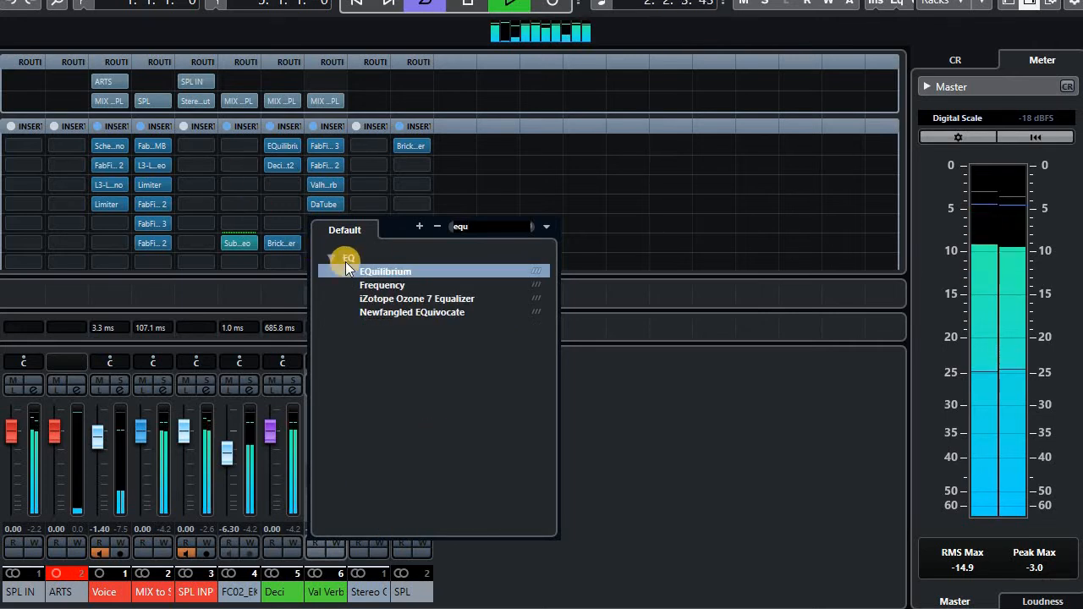
click(380, 271)
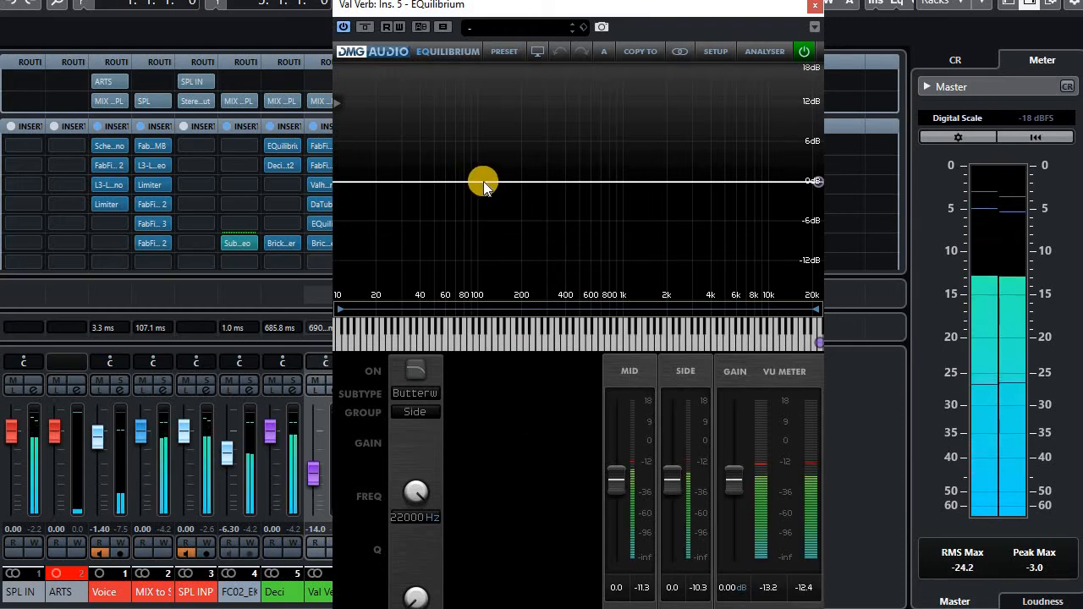
click(414, 370)
click(415, 412)
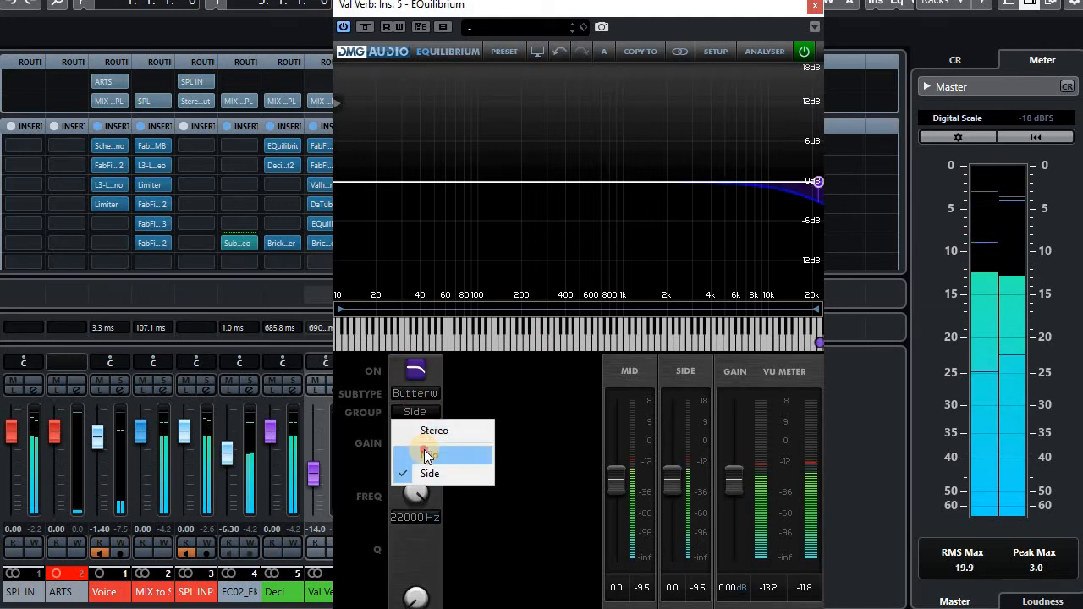
click(815, 7)
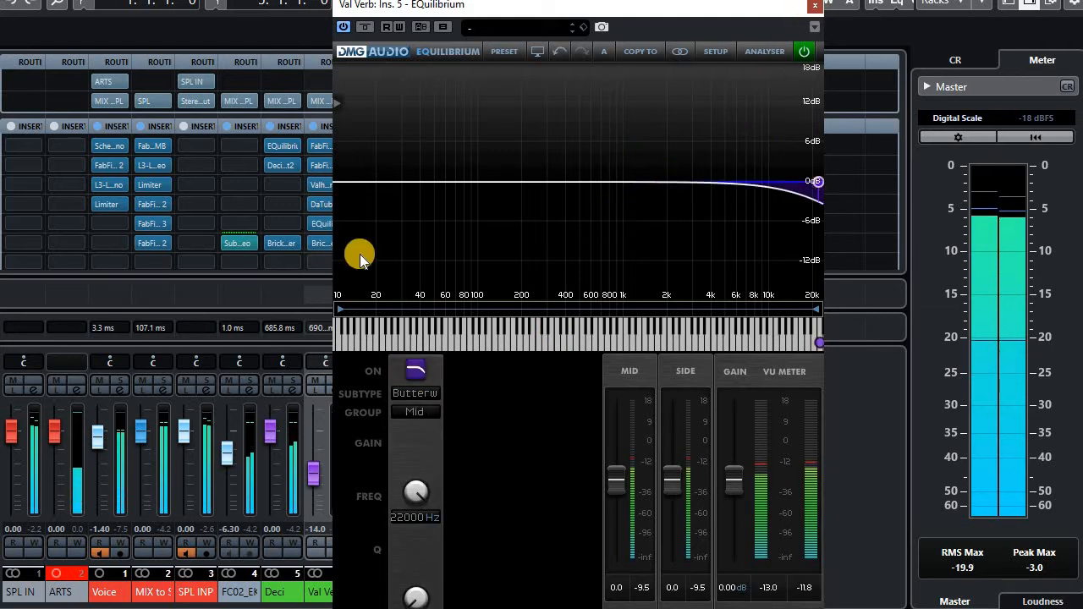
Load SPL Passeq into Val Verb's fifth insert slot and enable its M/S mode
click(339, 223)
text(spl)
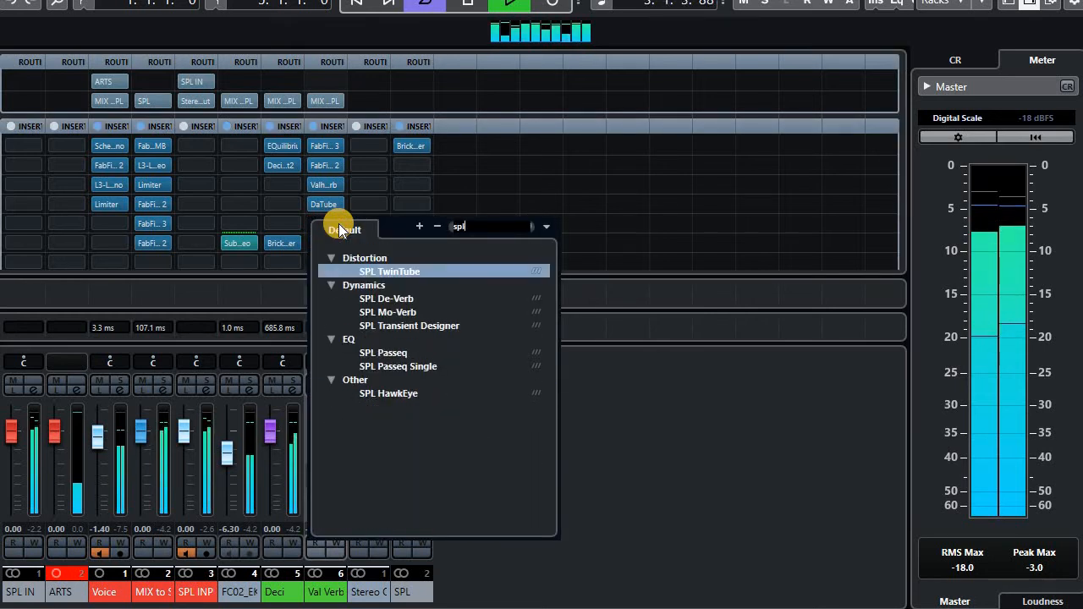
click(375, 352)
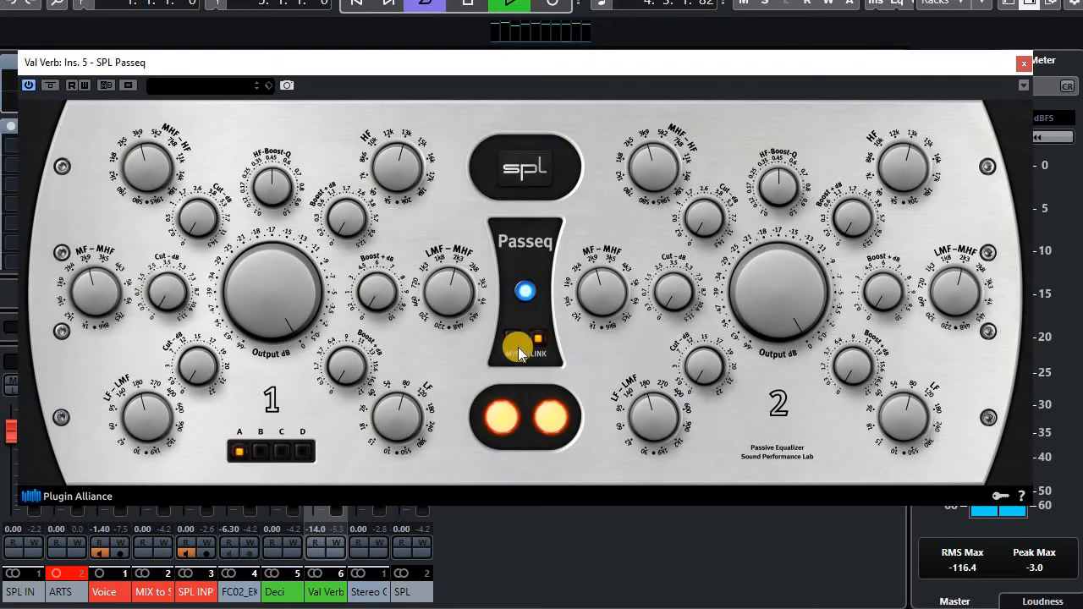
click(515, 342)
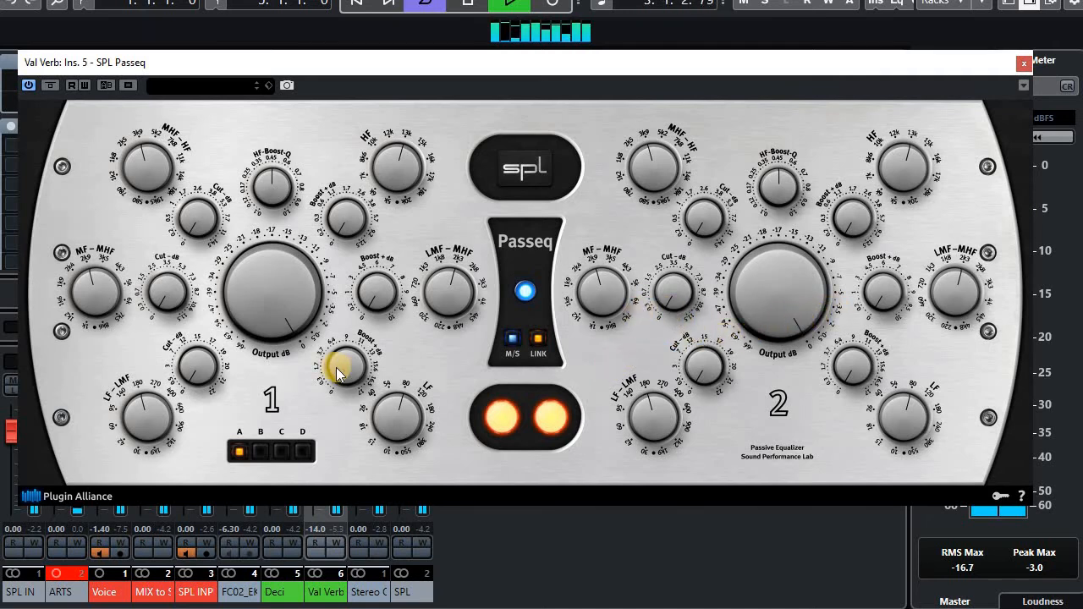
Try a strong MF-MHF cut in Passeq while lowering its frequency, and return the cut to 0
click(166, 296)
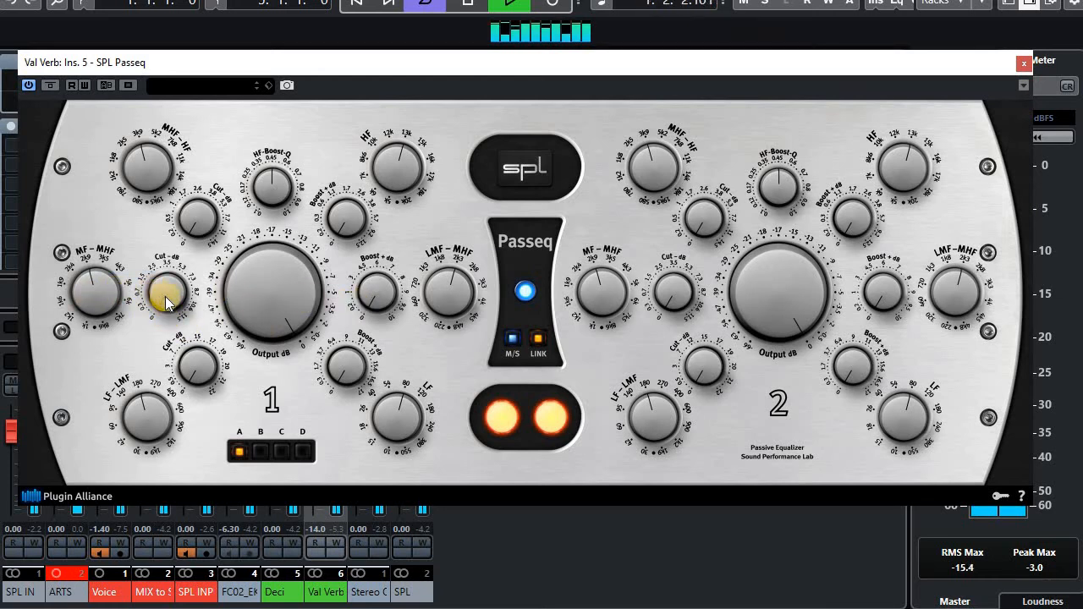
drag(165, 296, 164, 123)
drag(90, 291, 90, 323)
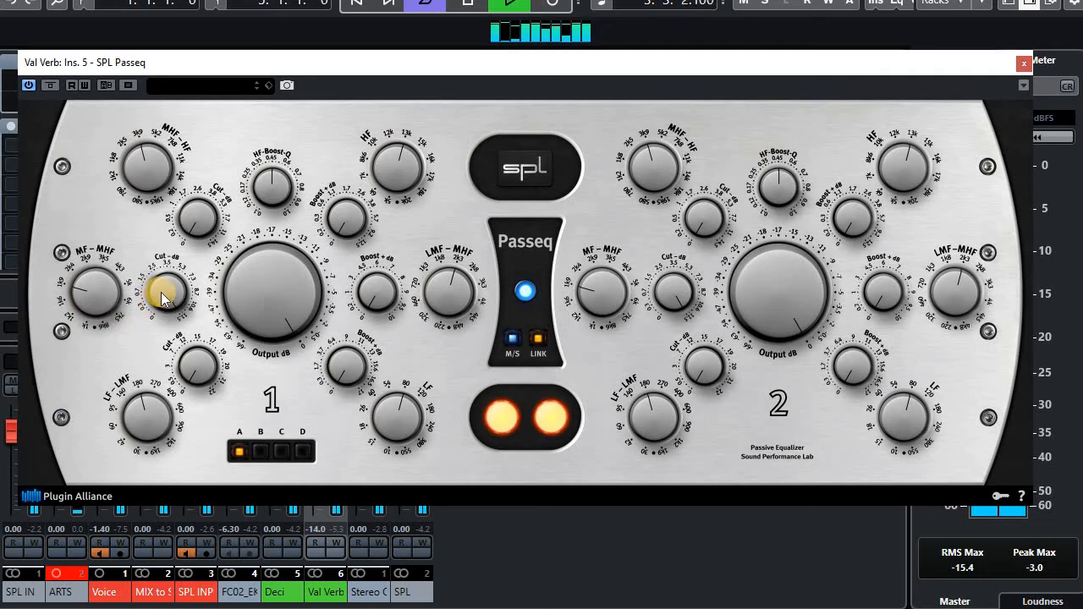
drag(162, 296, 154, 445)
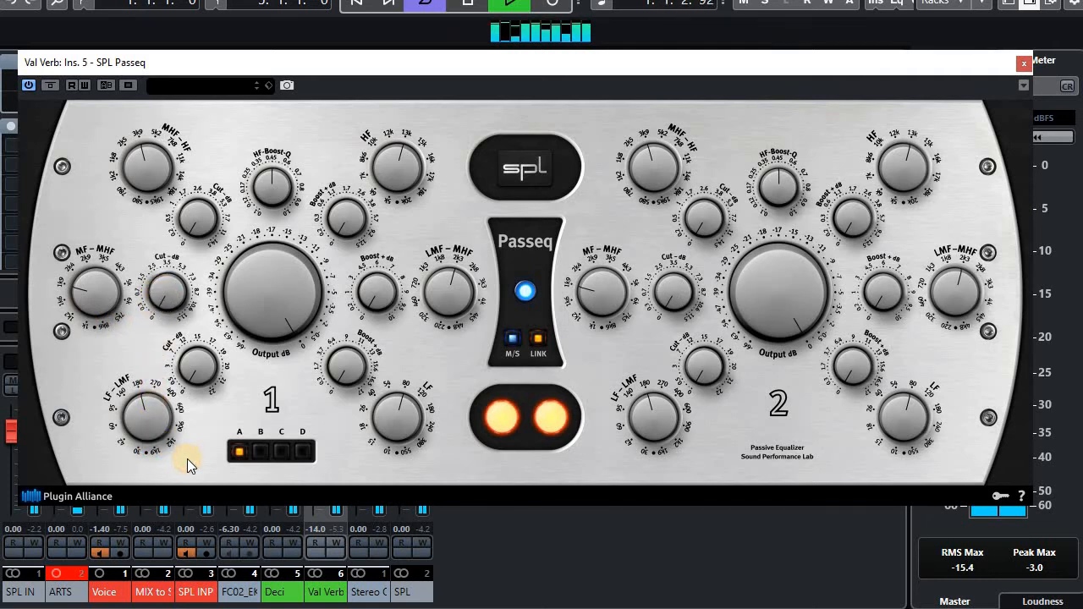
Set the Val Verb fader to 0.00 dB and audition Passeq's MF-MHF cut while sweeping its frequency downward
click(315, 529)
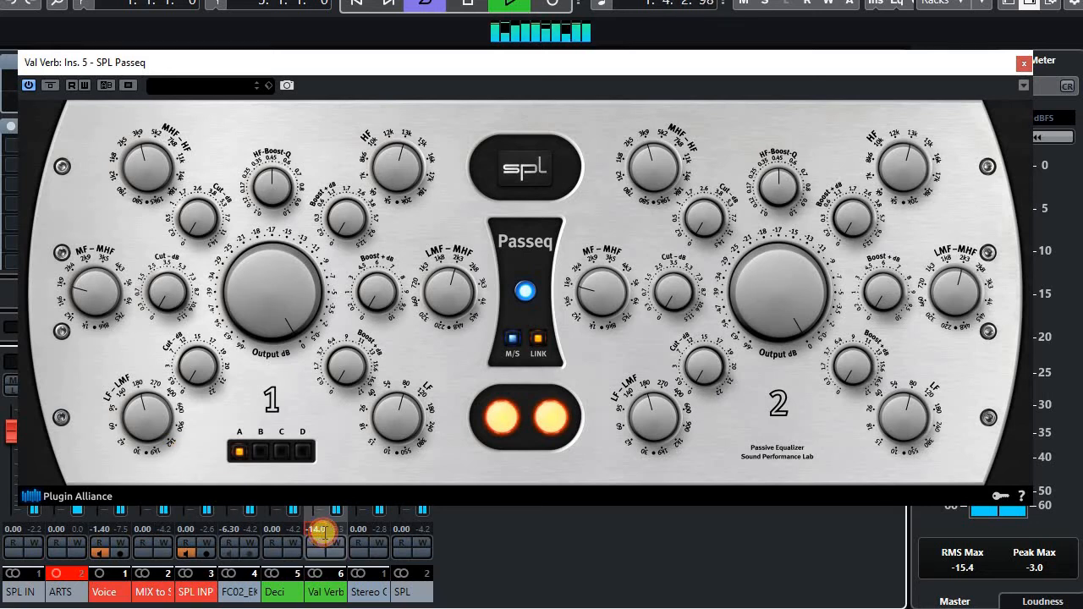
key(Return)
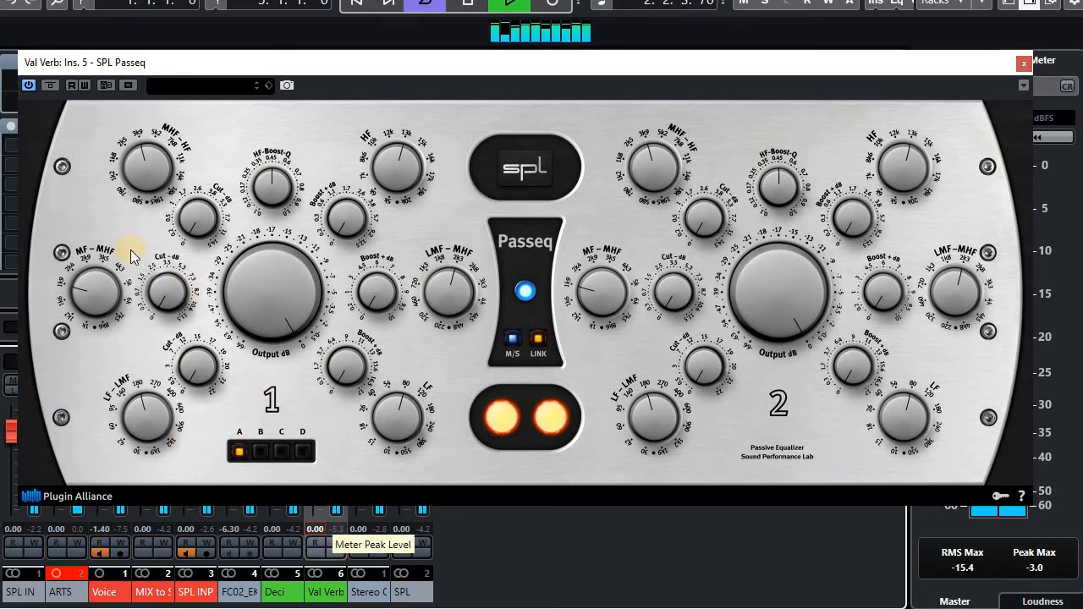
click(169, 286)
drag(169, 287, 195, 230)
drag(71, 301, 97, 306)
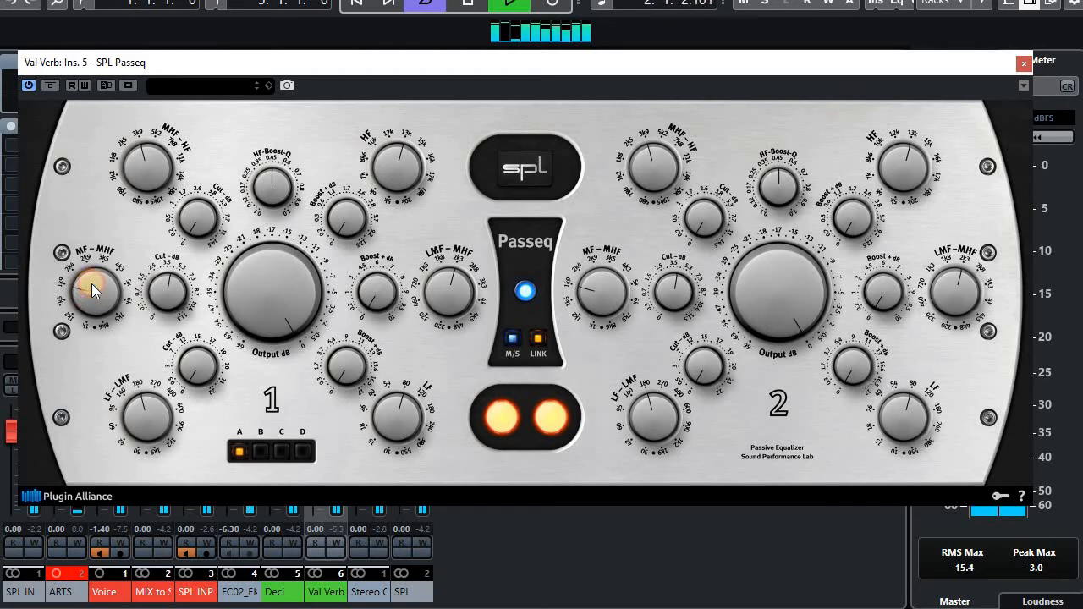
drag(93, 291, 128, 320)
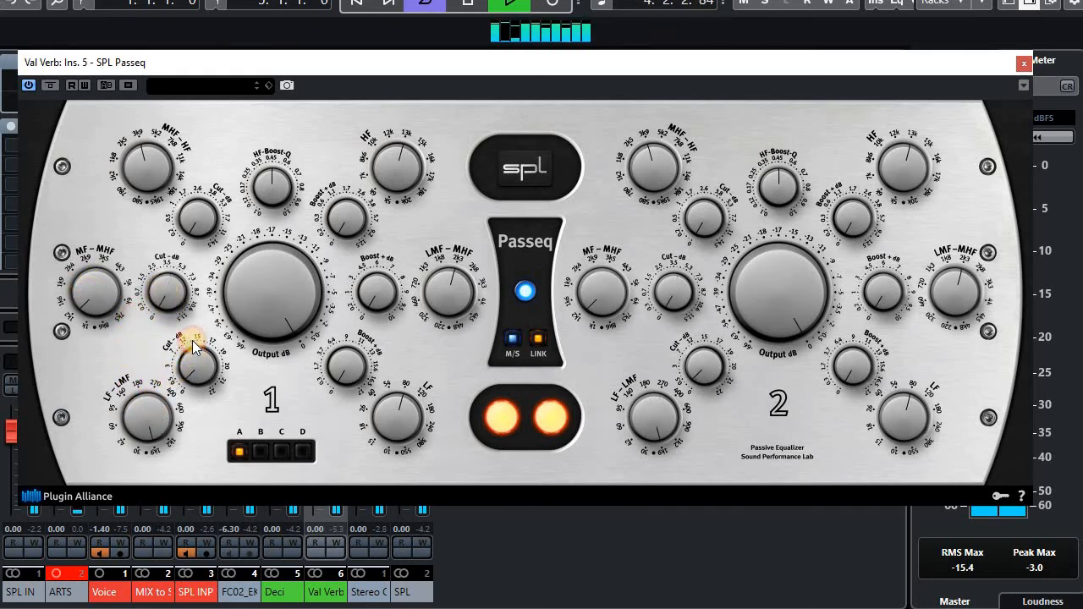
Tune Passeq's LF-LMF frequency toward its upper range and apply a moderate cut to that band on both linked channels
drag(150, 411, 152, 444)
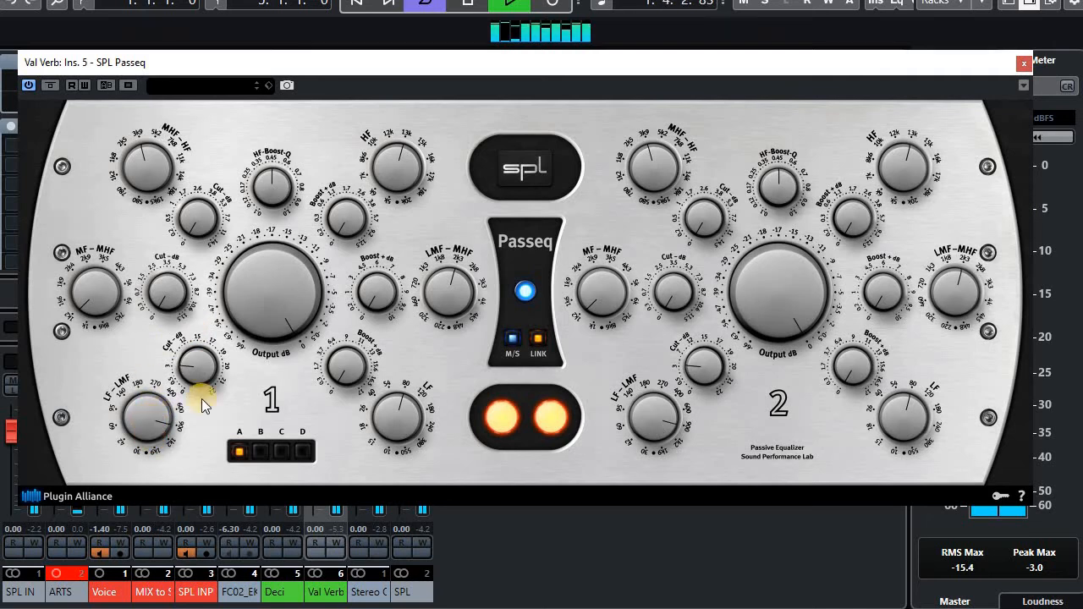
click(147, 414)
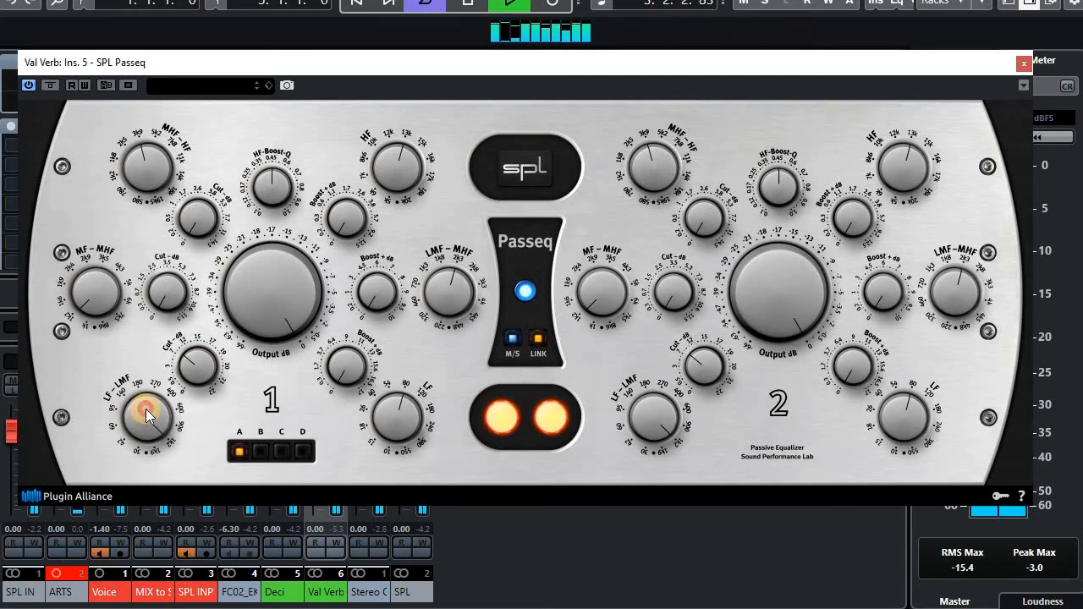
mouse_move(146, 410)
mouse_down()
mouse_move(147, 397)
mouse_move(146, 408)
mouse_up()
drag(206, 367, 204, 429)
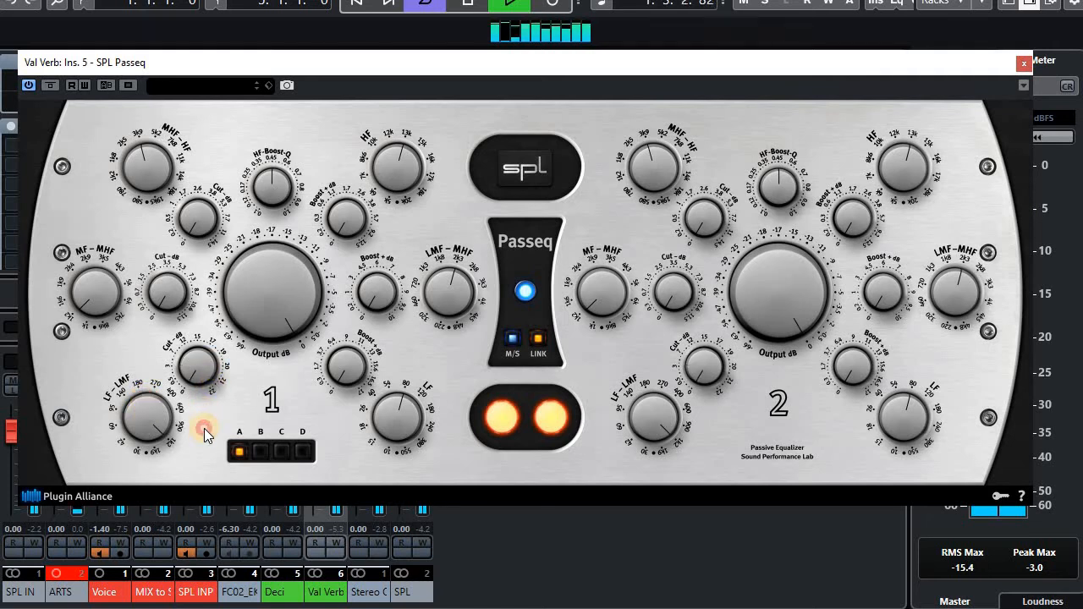
click(202, 417)
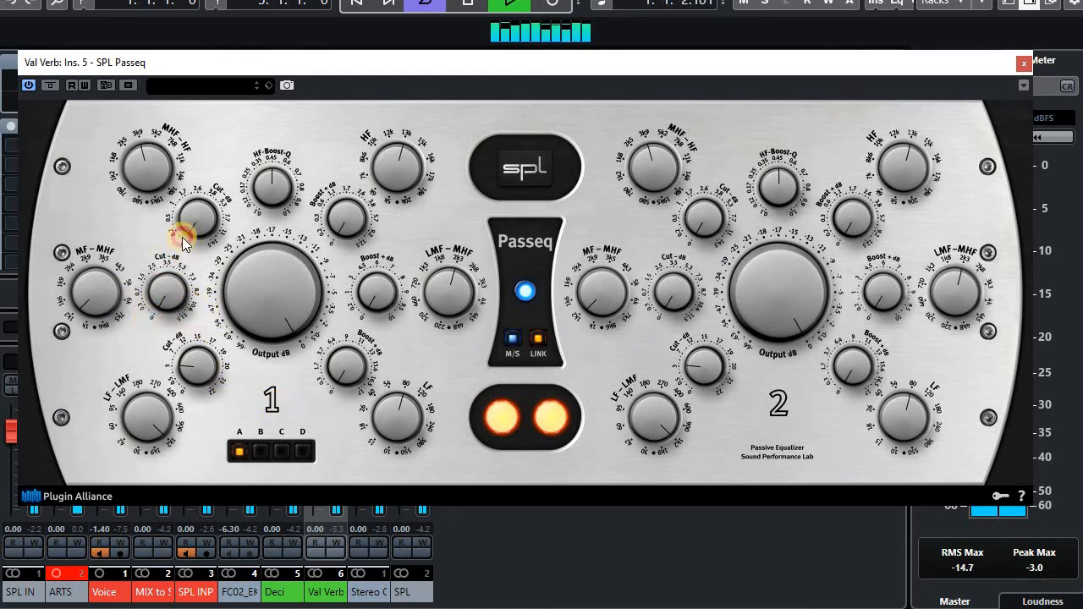
Set the MF-MHF frequency to about 2.4 kHz with a strong cut, and reduce it to a slight cut
drag(182, 239, 187, 213)
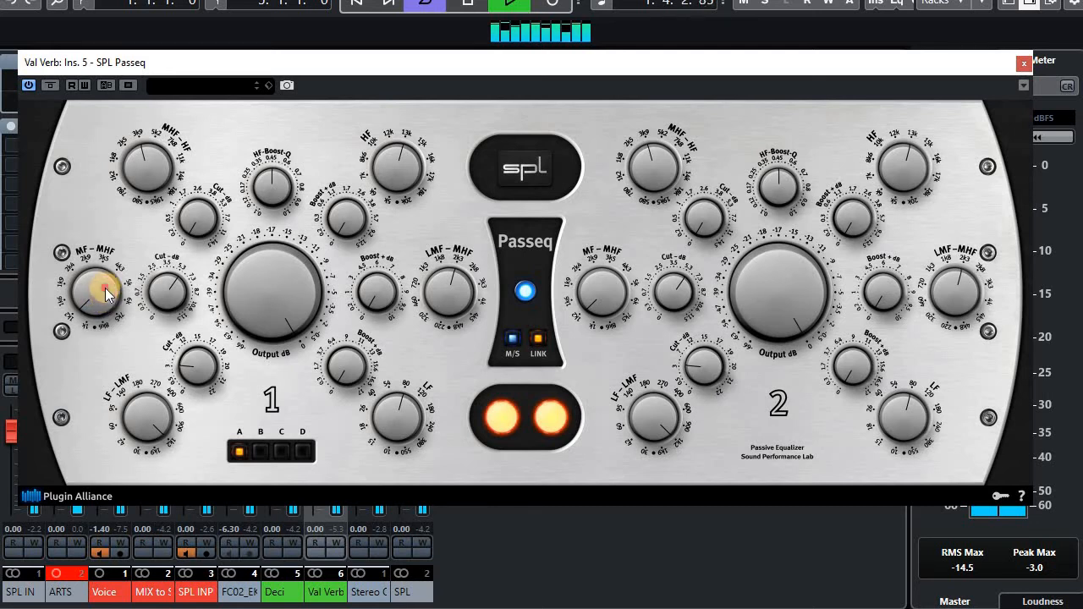
drag(106, 294, 112, 268)
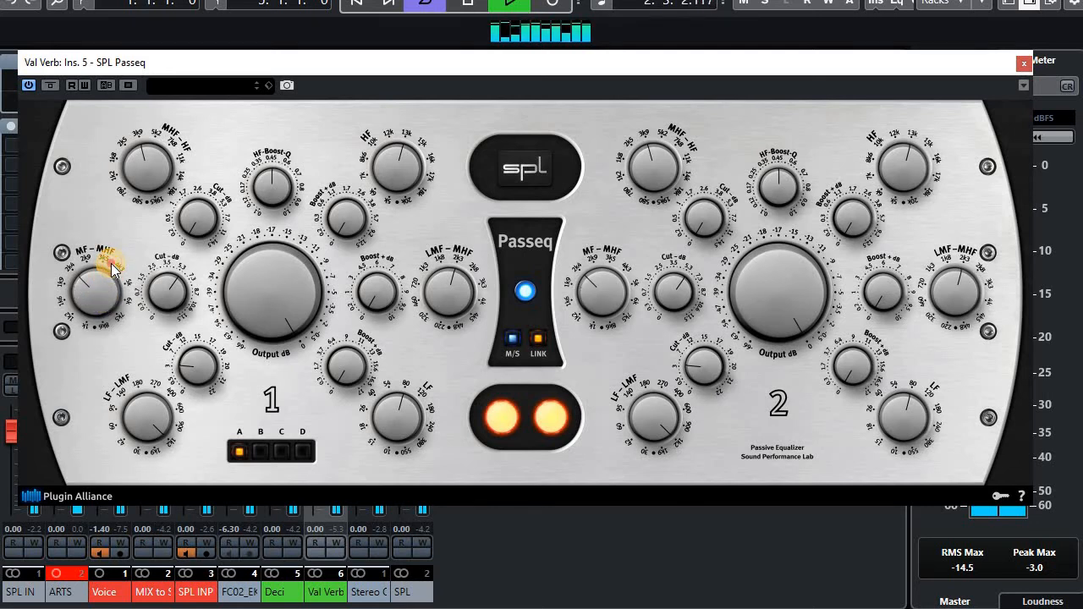
drag(172, 283, 165, 314)
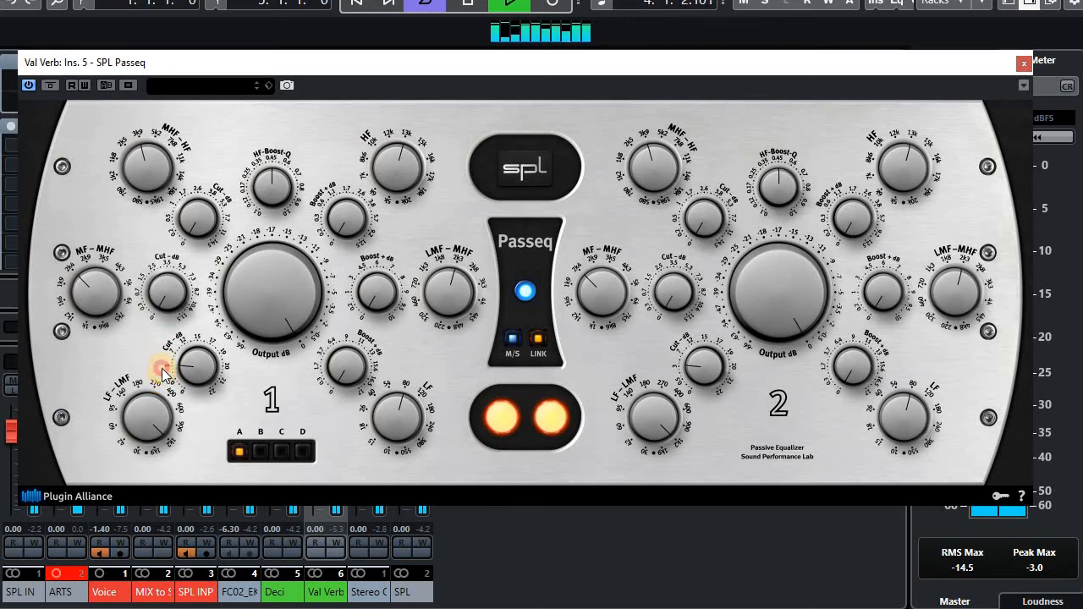
mouse_move(164, 359)
mouse_down()
mouse_move(167, 326)
mouse_move(161, 339)
mouse_up()
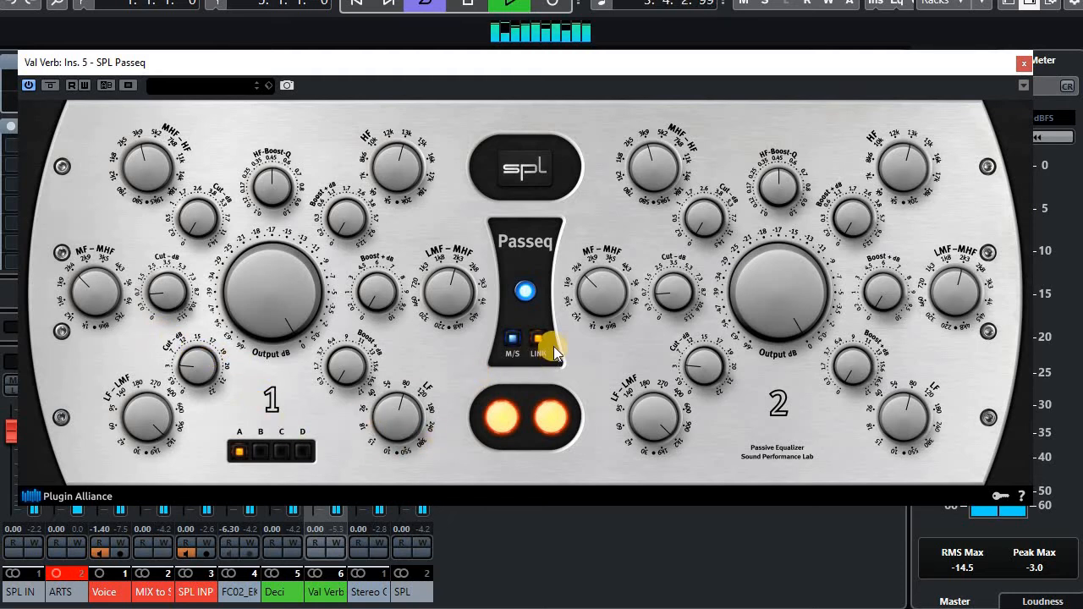
Compare the mix with Passeq bypassed and active
click(357, 430)
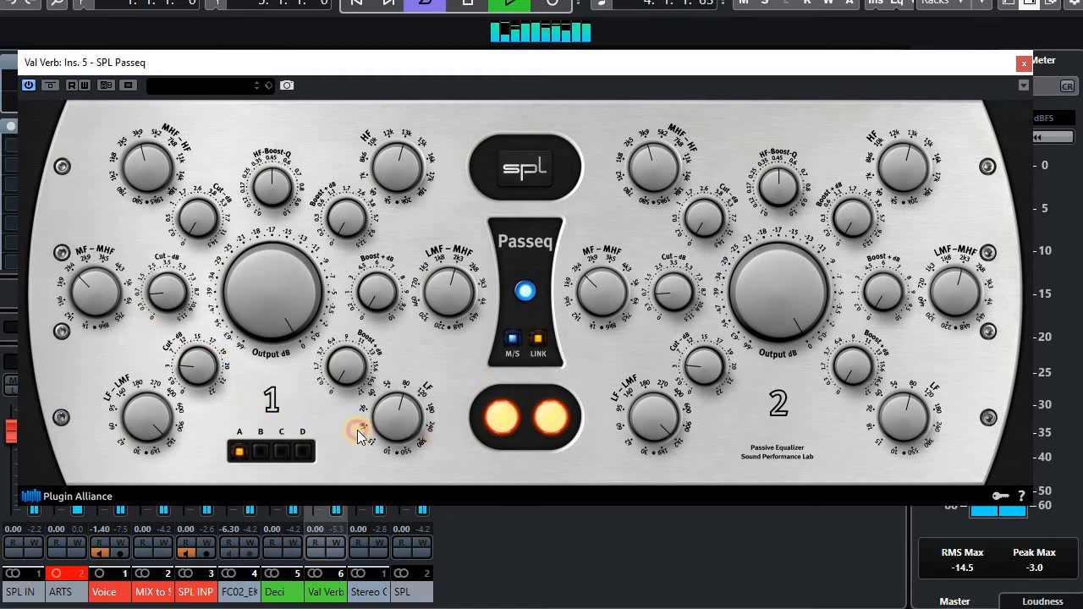
click(57, 85)
click(56, 86)
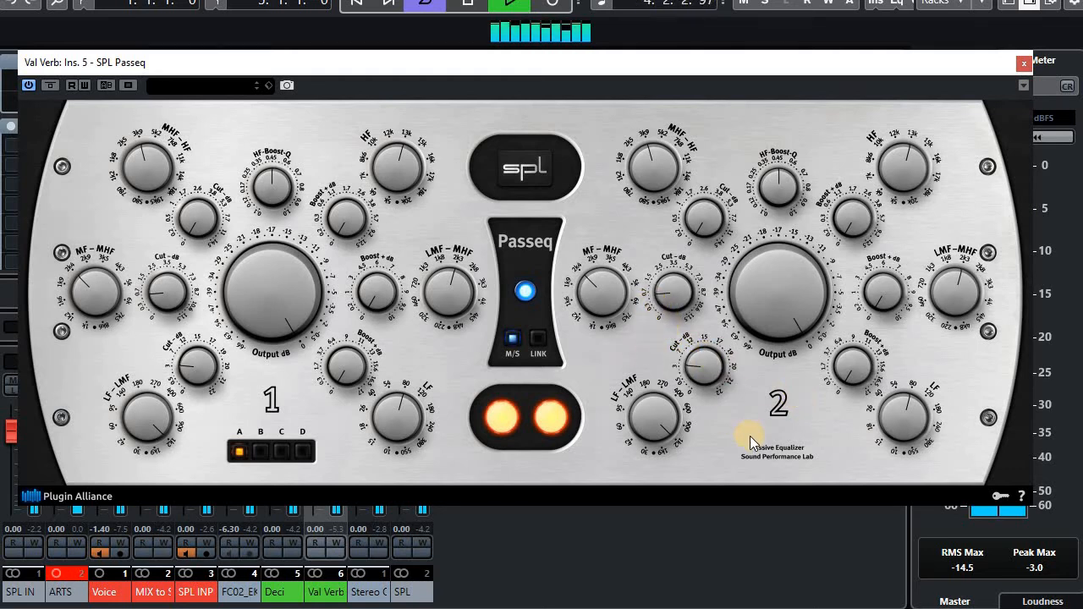
With the Passeq channels unlinked, fine-tune channel 2's MF-MHF and LF-LMF cuts and slightly lower channel 1's output
click(665, 293)
click(665, 295)
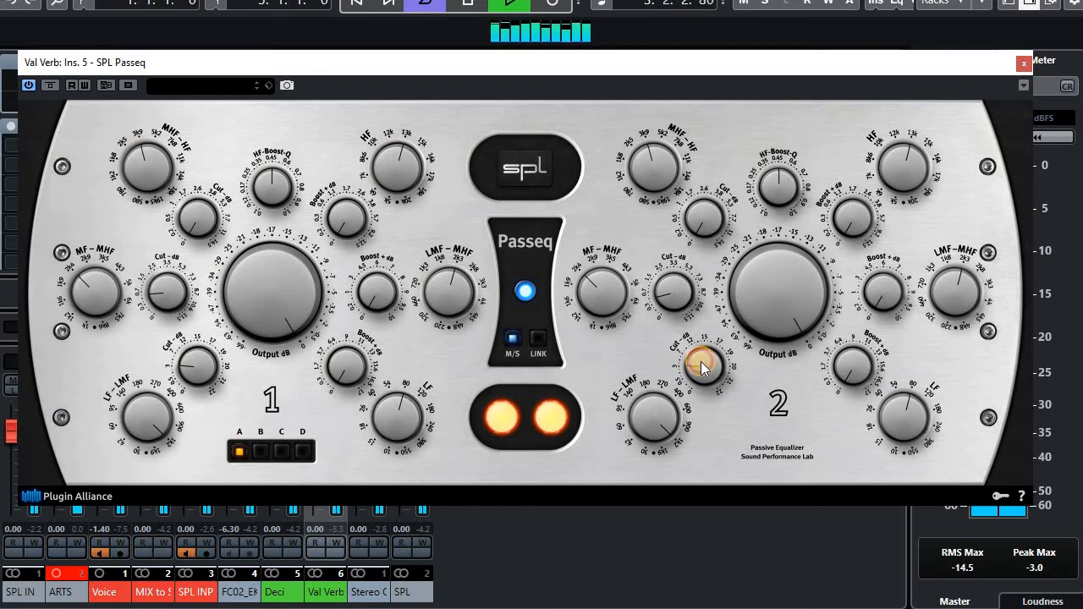
drag(702, 362, 700, 367)
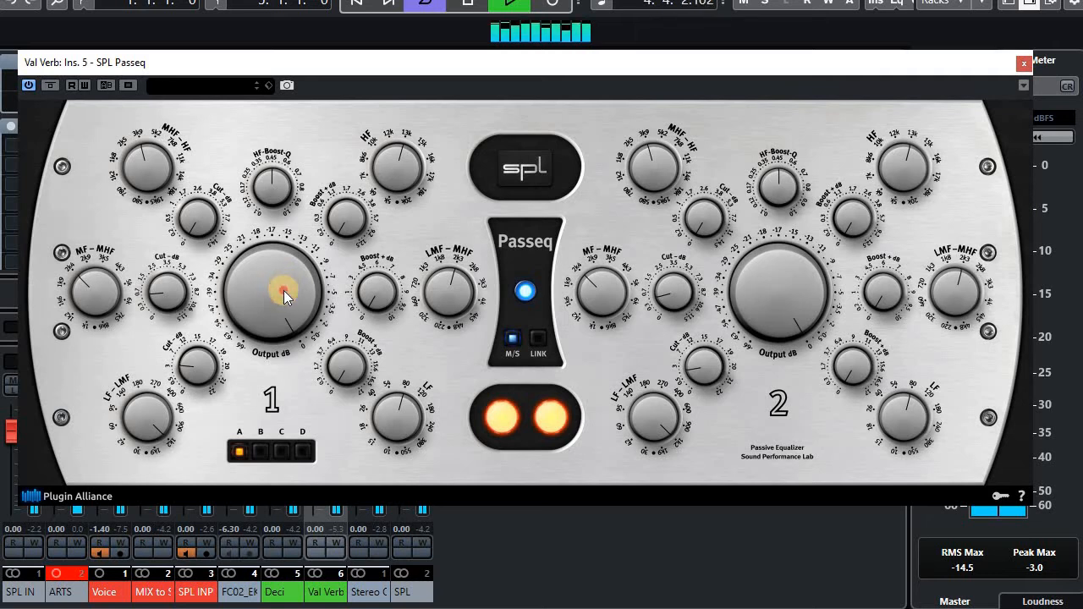
drag(283, 290, 283, 291)
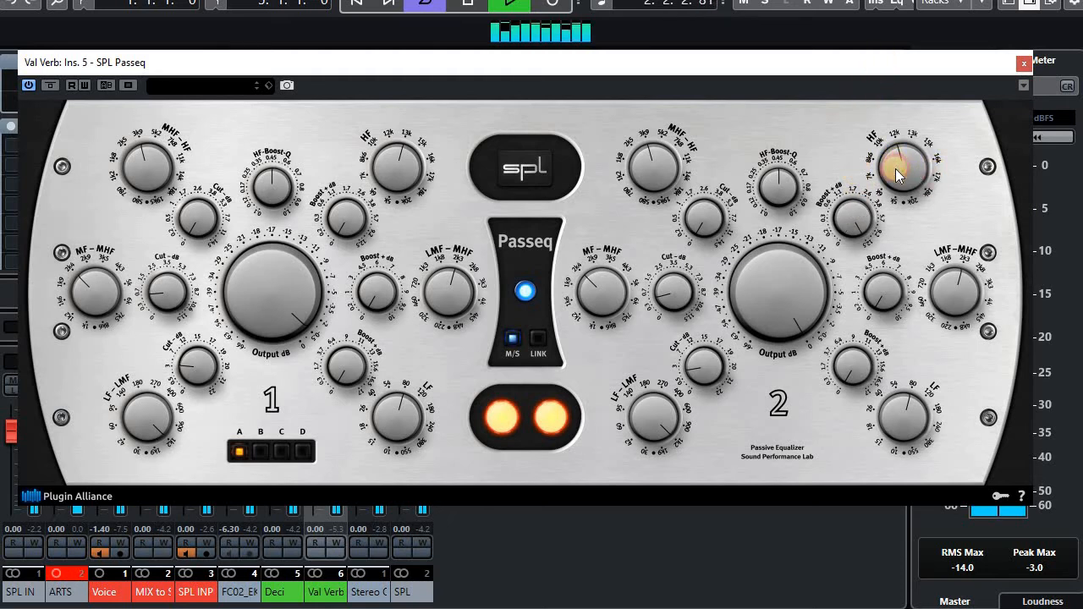
drag(899, 170, 882, 212)
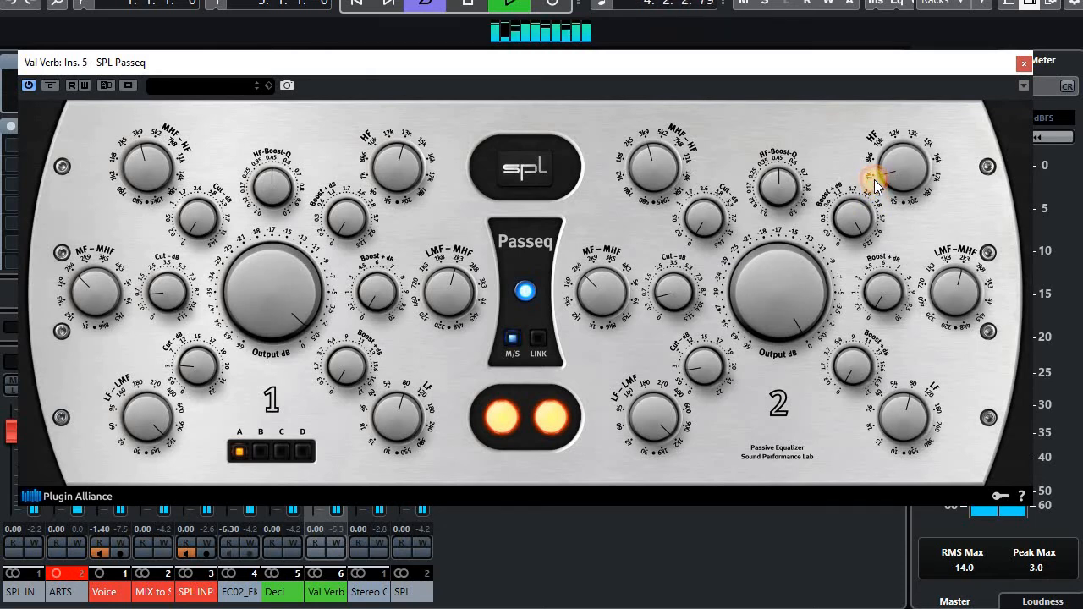
click(856, 217)
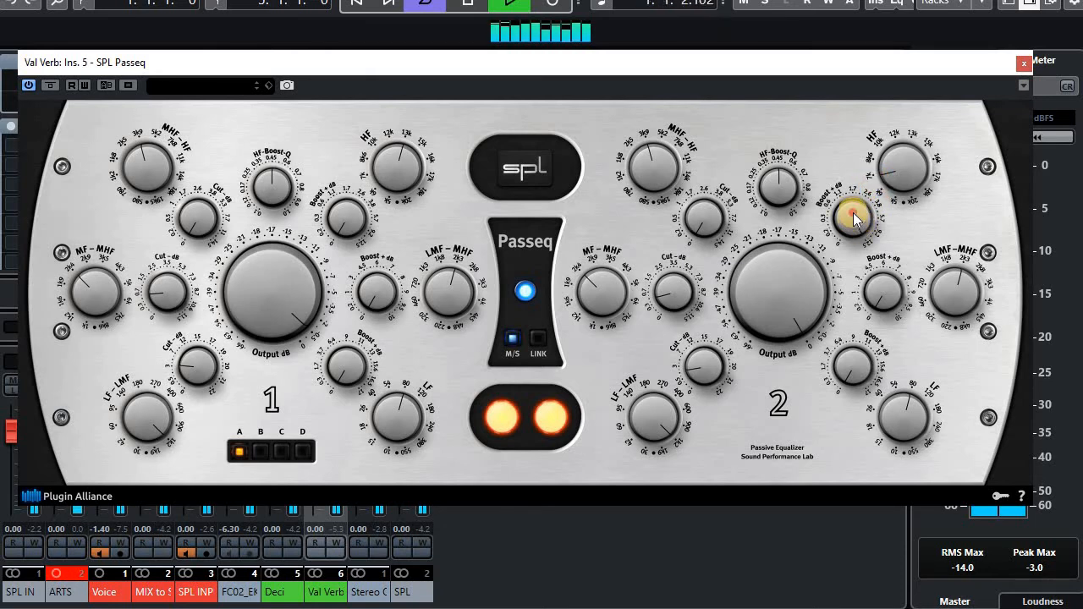
drag(856, 218, 876, 208)
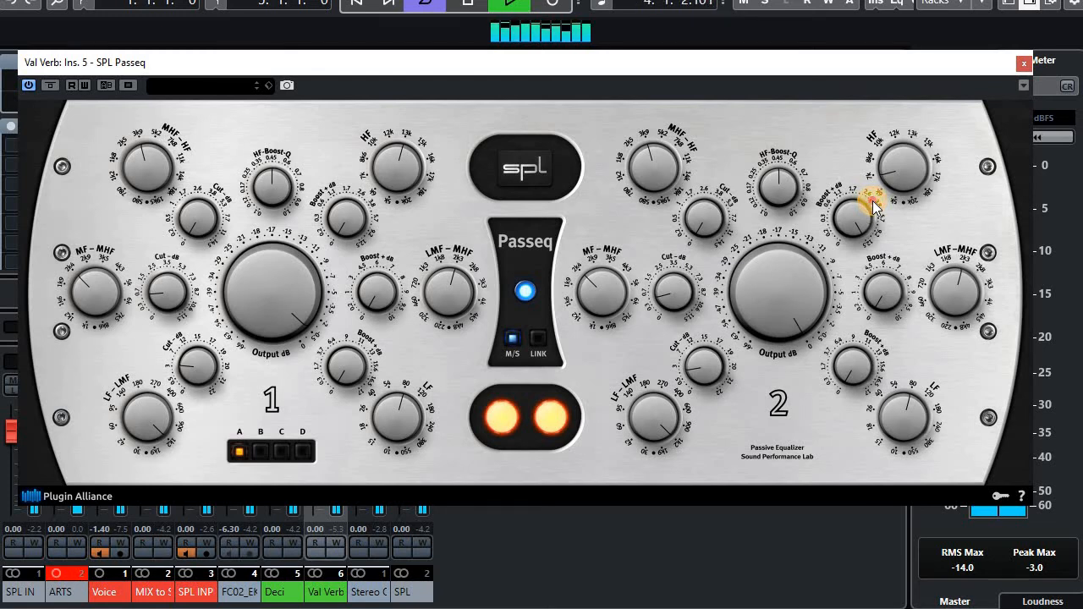
drag(873, 201, 853, 310)
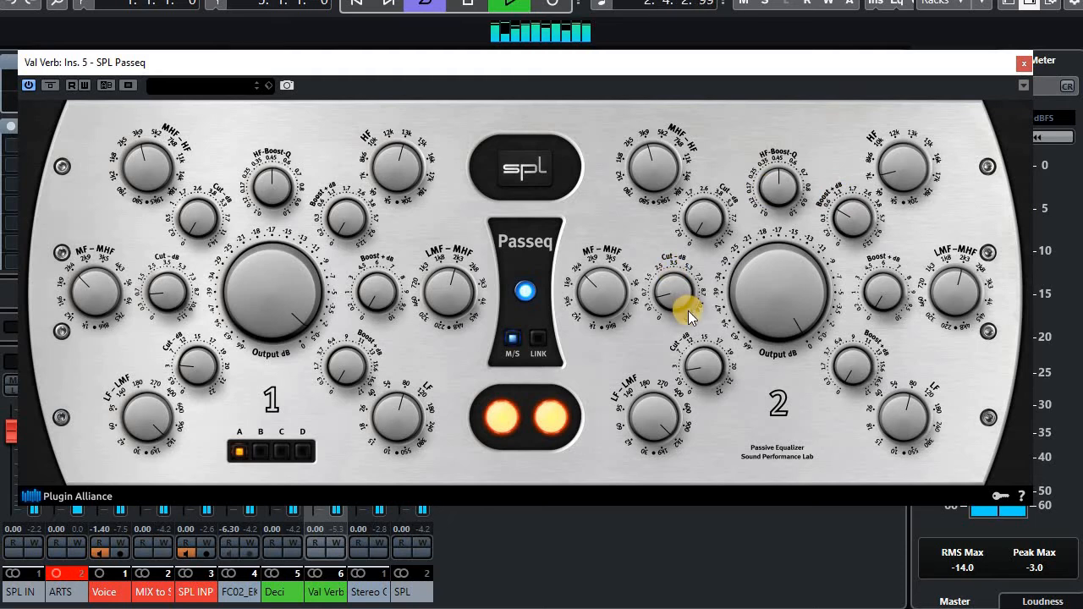
drag(689, 311, 600, 347)
drag(200, 227, 214, 96)
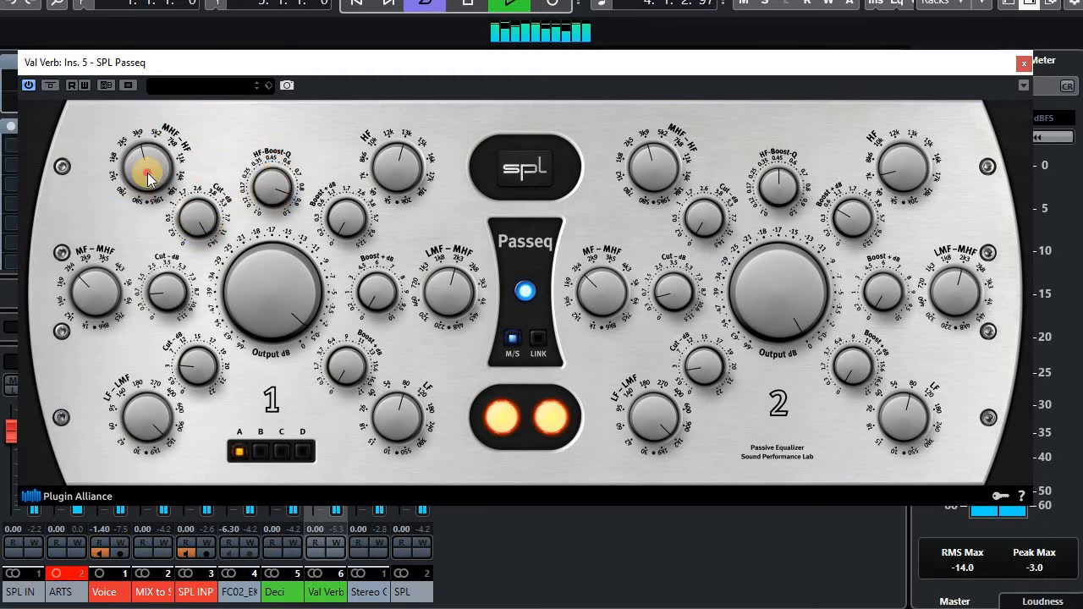
drag(147, 174, 155, 153)
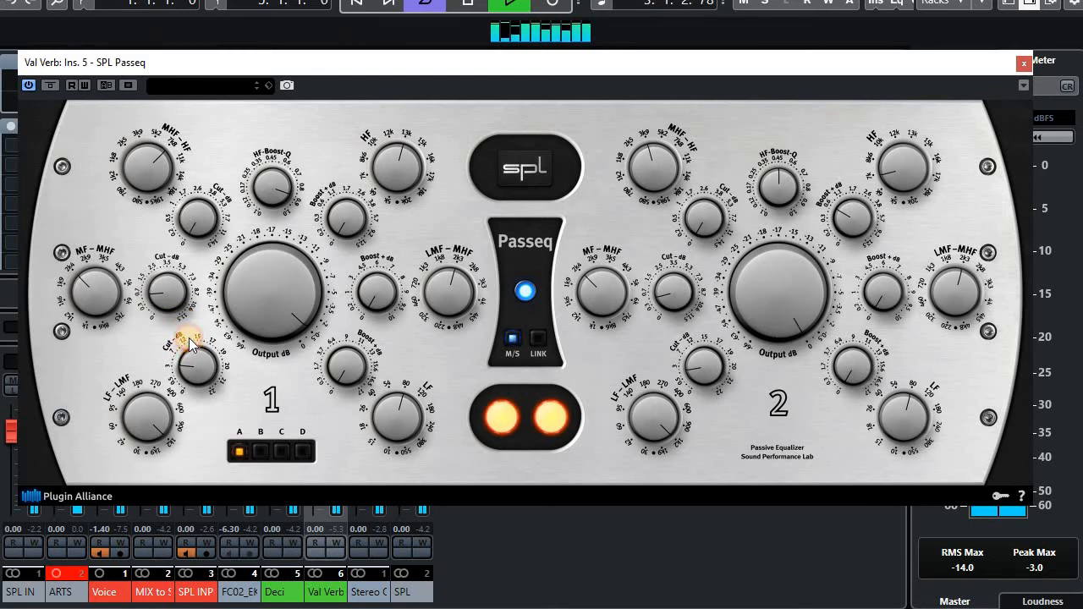
drag(189, 323, 190, 297)
click(1026, 64)
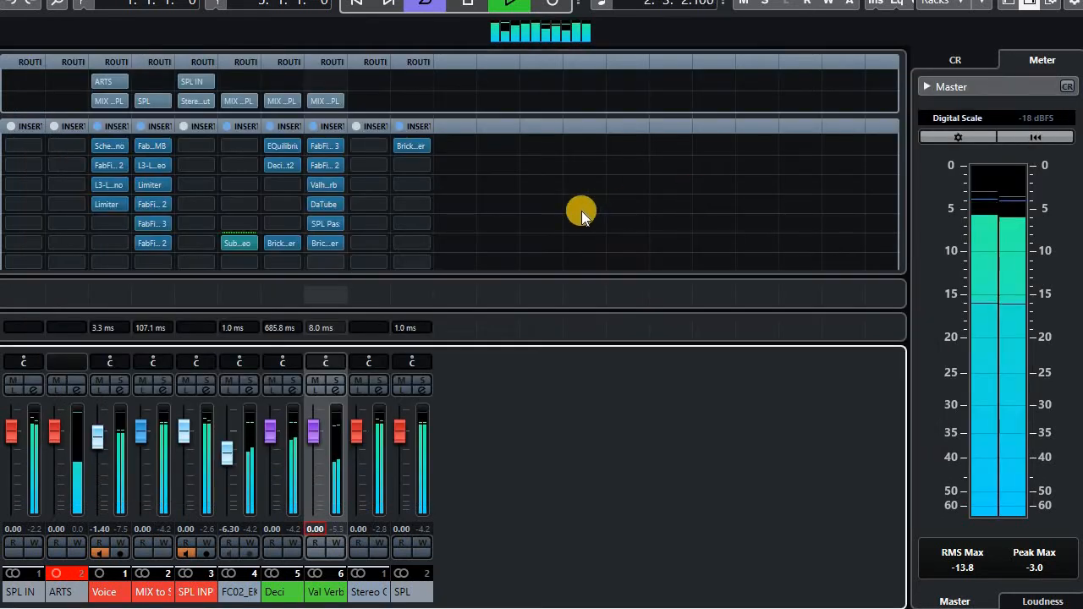
Set the Val Verb channel volume to -14 dB and compare the mix with the channel muted and unmuted
click(327, 532)
text(-14)
key(Return)
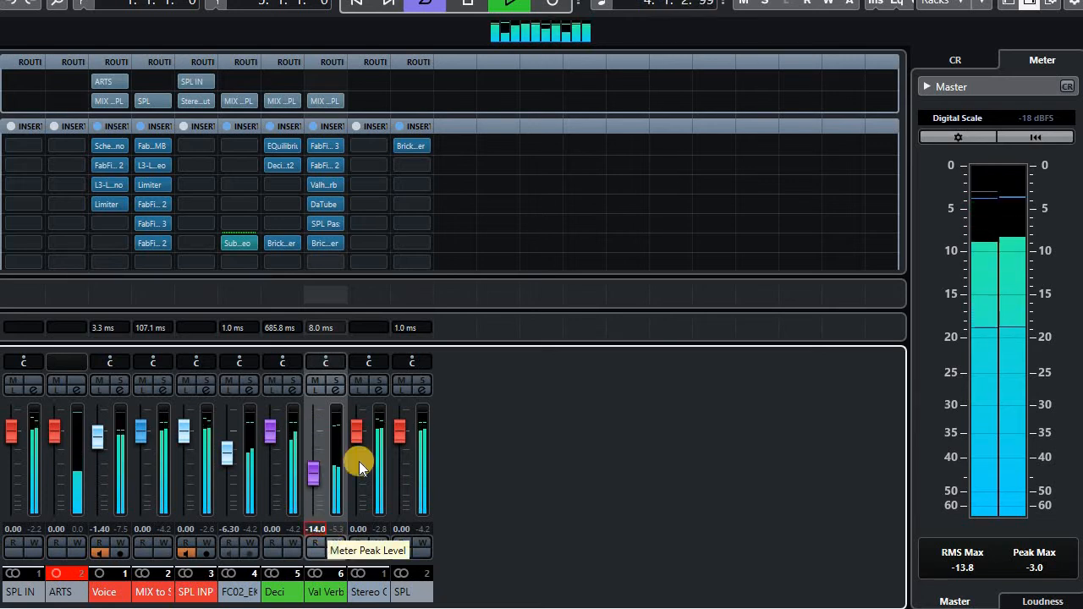
click(314, 380)
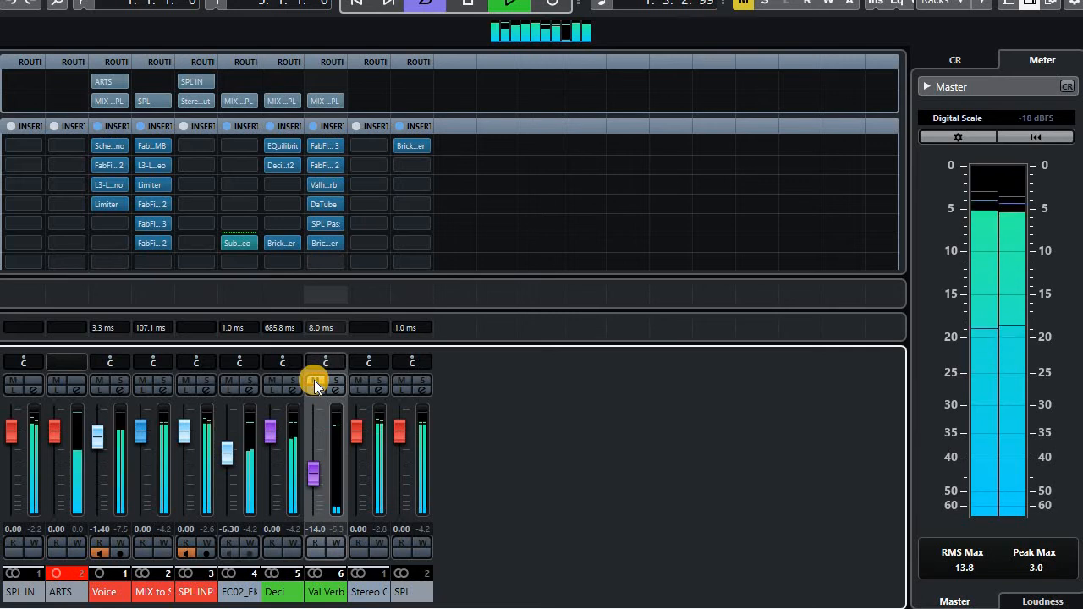
click(314, 380)
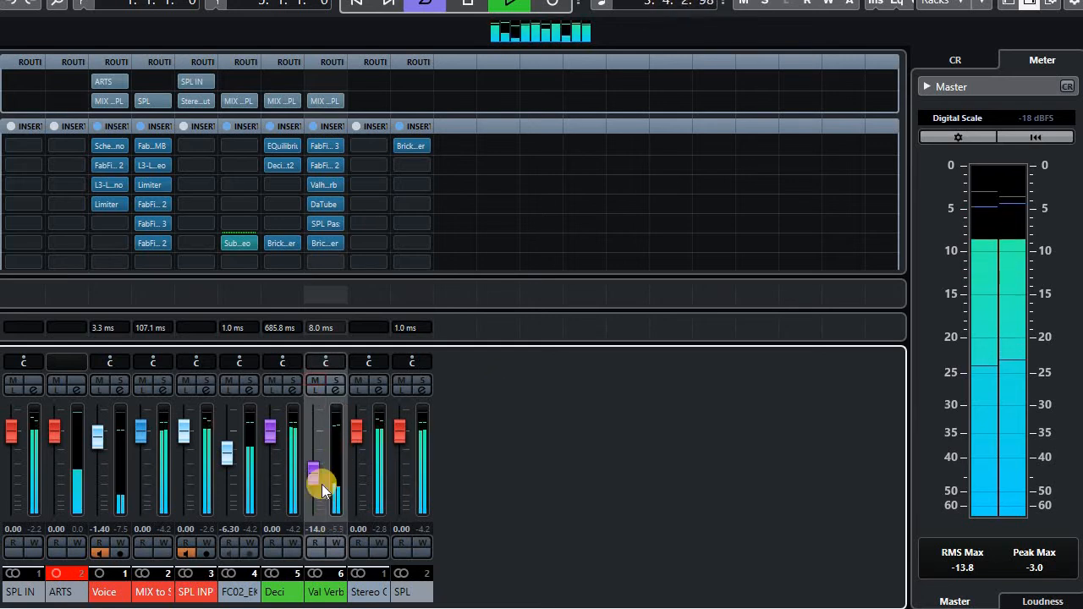
Raise the Val Verb fader to -10.5 dB using an enlarged fader section, and compare the mix with the channel muted and unmuted
drag(342, 345, 211, 554)
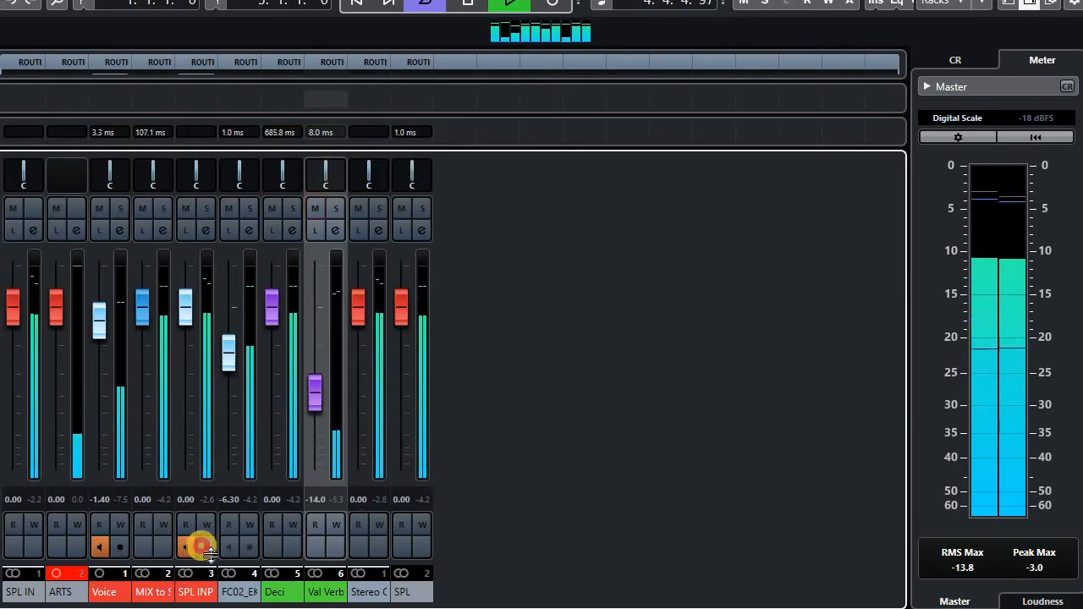
click(307, 394)
drag(306, 393, 322, 237)
click(311, 203)
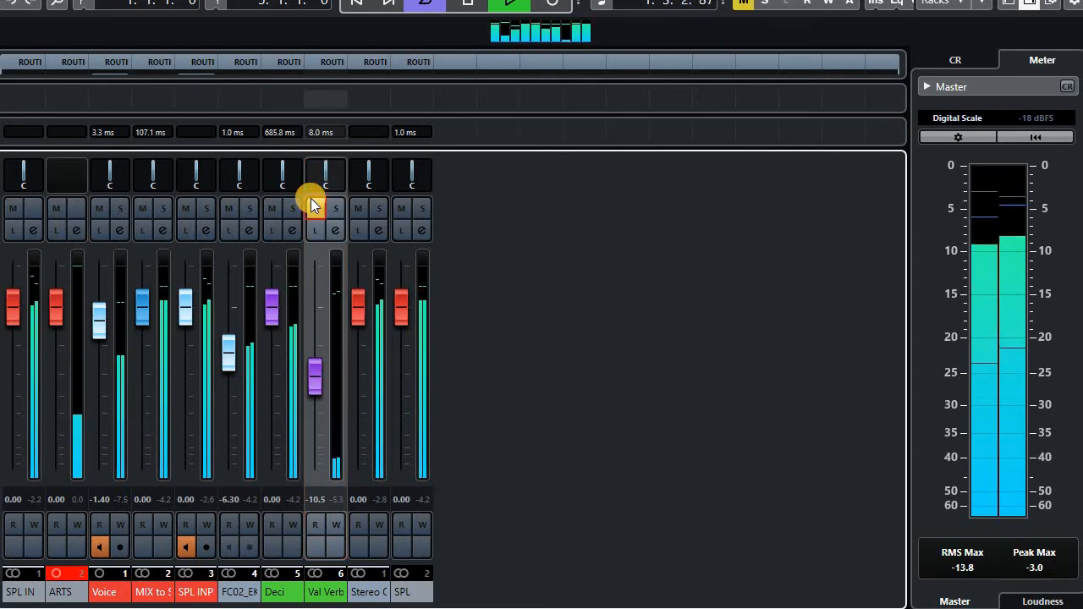
click(311, 203)
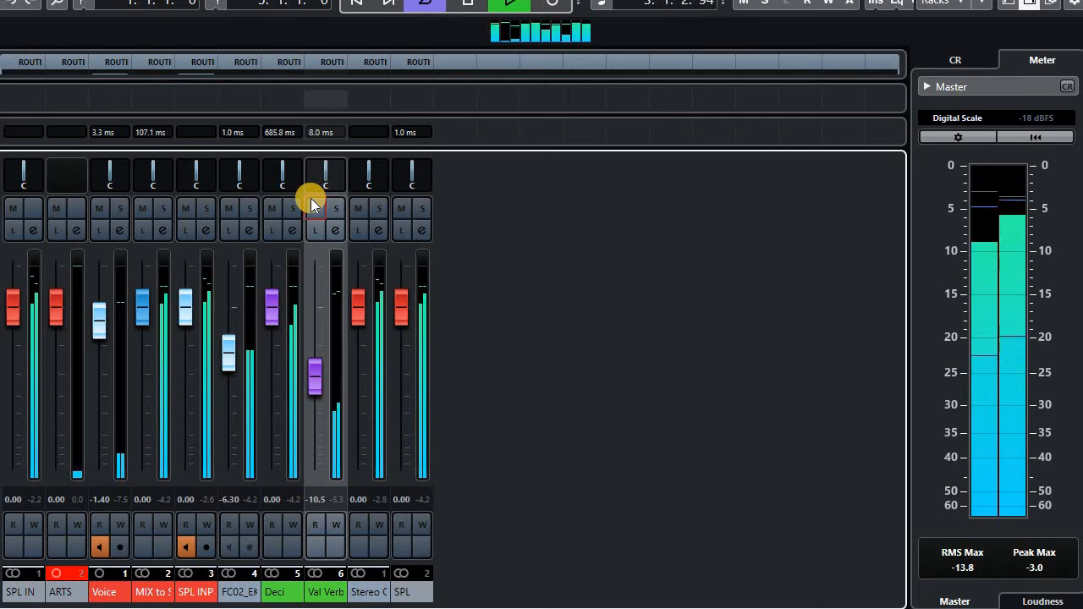
drag(334, 147, 327, 467)
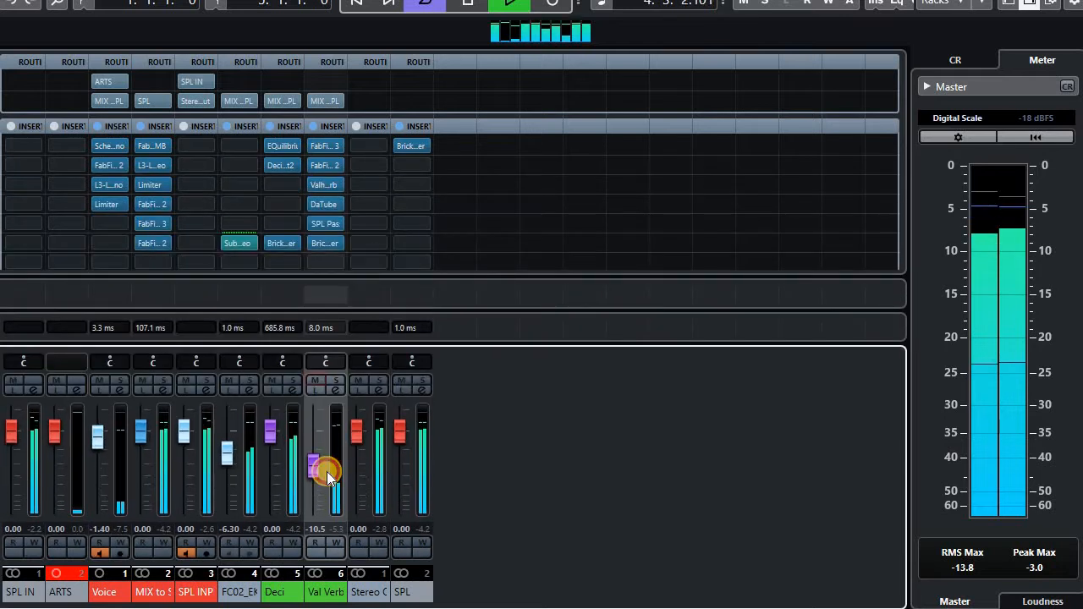
Set the Val Verb volume to about -12 dB, compare the mix with Deci and Val Verb muted and unmuted, and stop playback
click(318, 526)
text(-12)
key(Return)
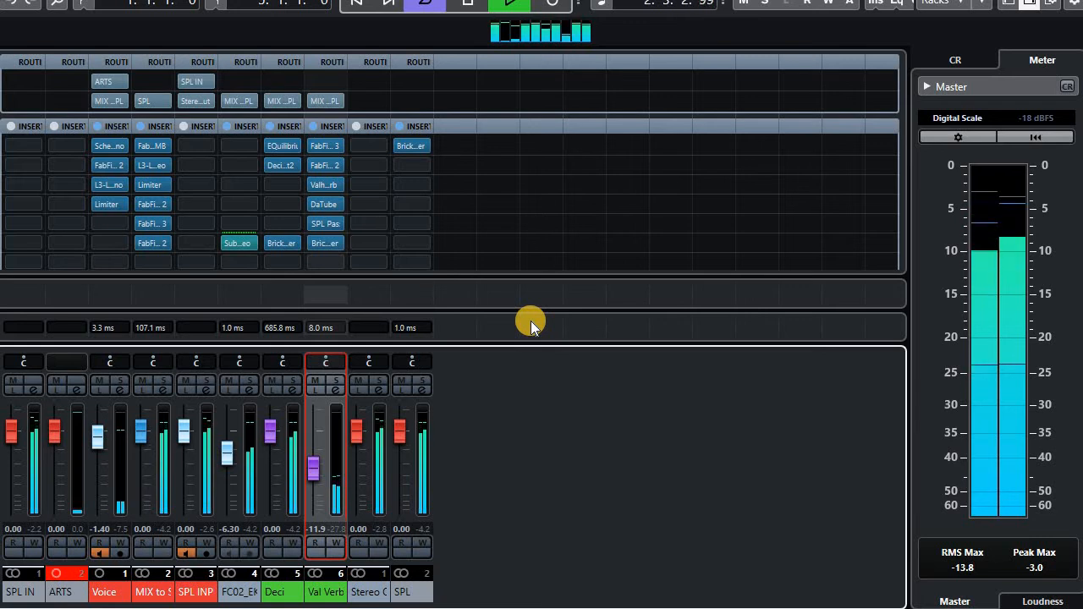
click(316, 382)
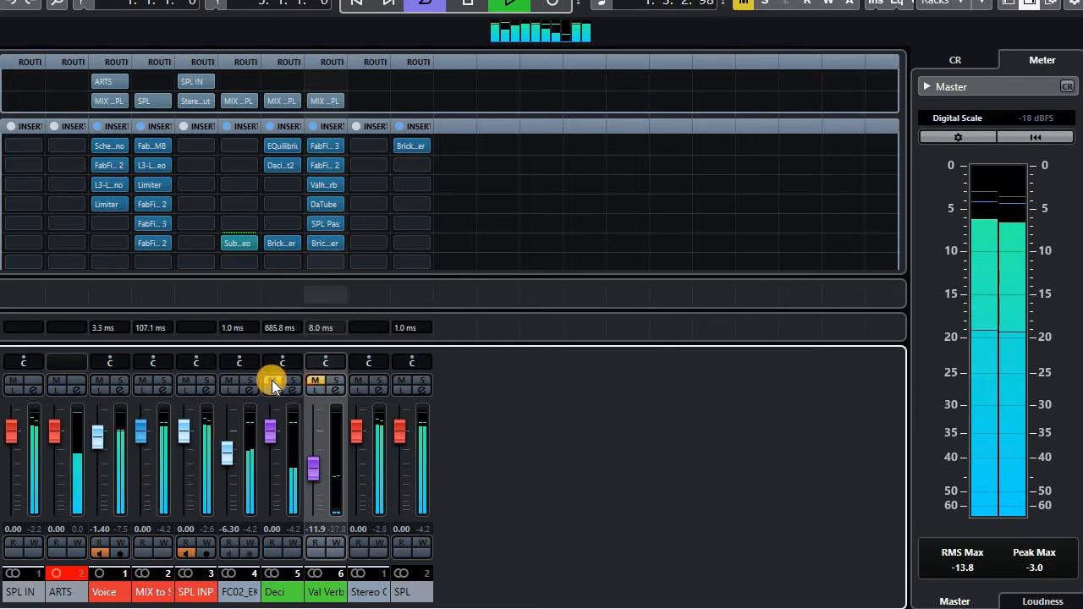
click(314, 380)
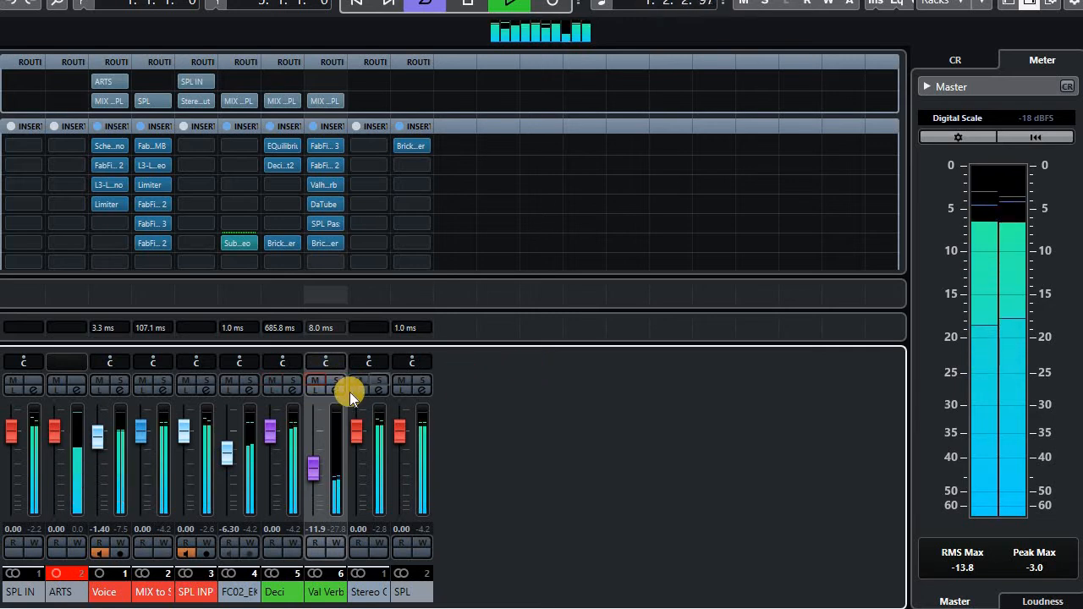
key(space)
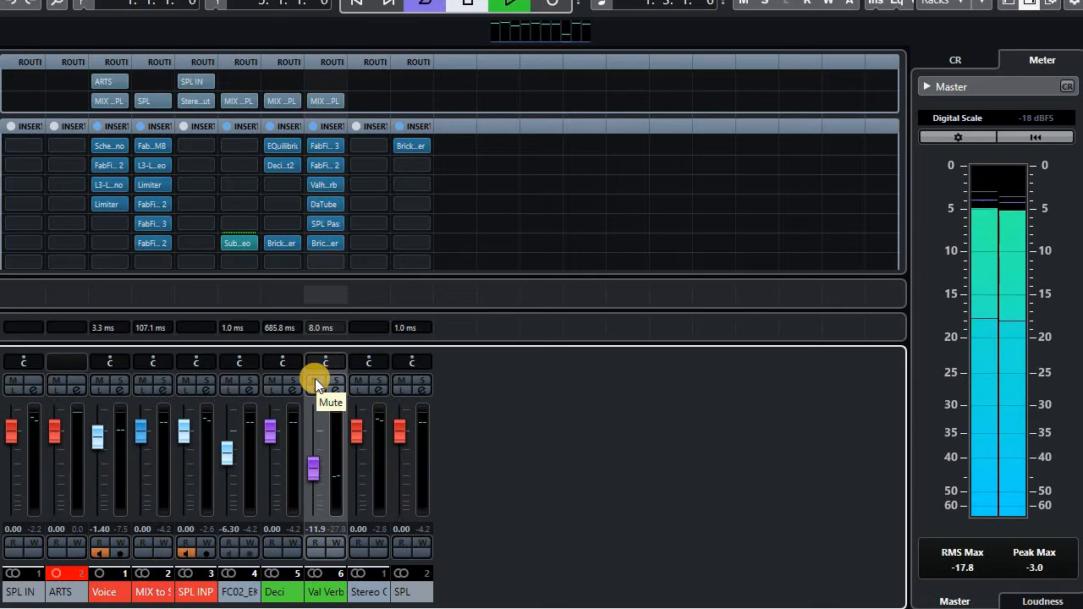
Check the Brickwall Limiter on Val Verb and move it down one place to insert slot 7
click(325, 244)
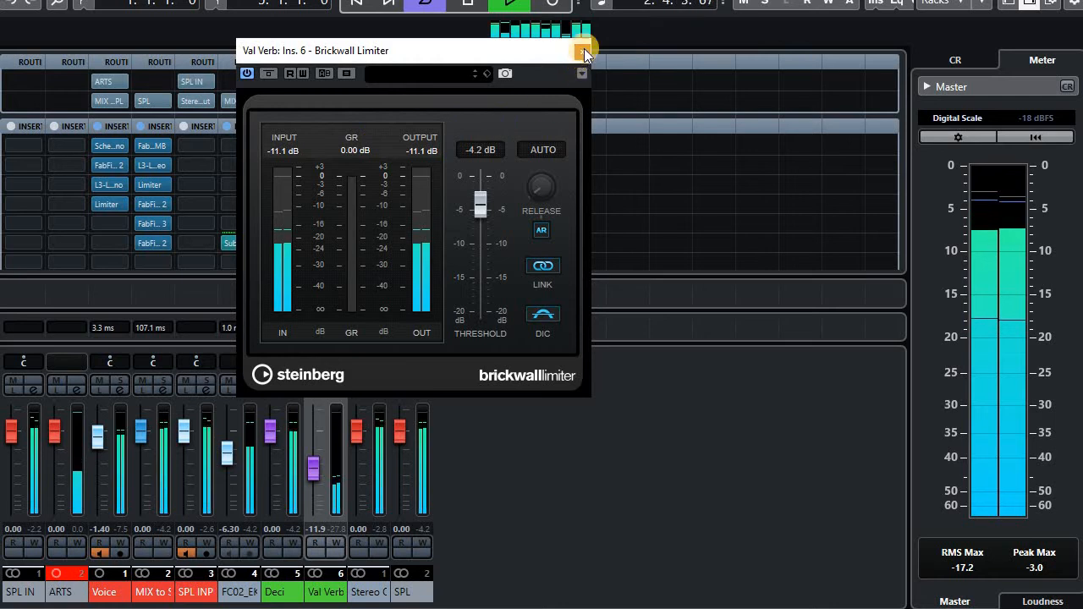
click(584, 48)
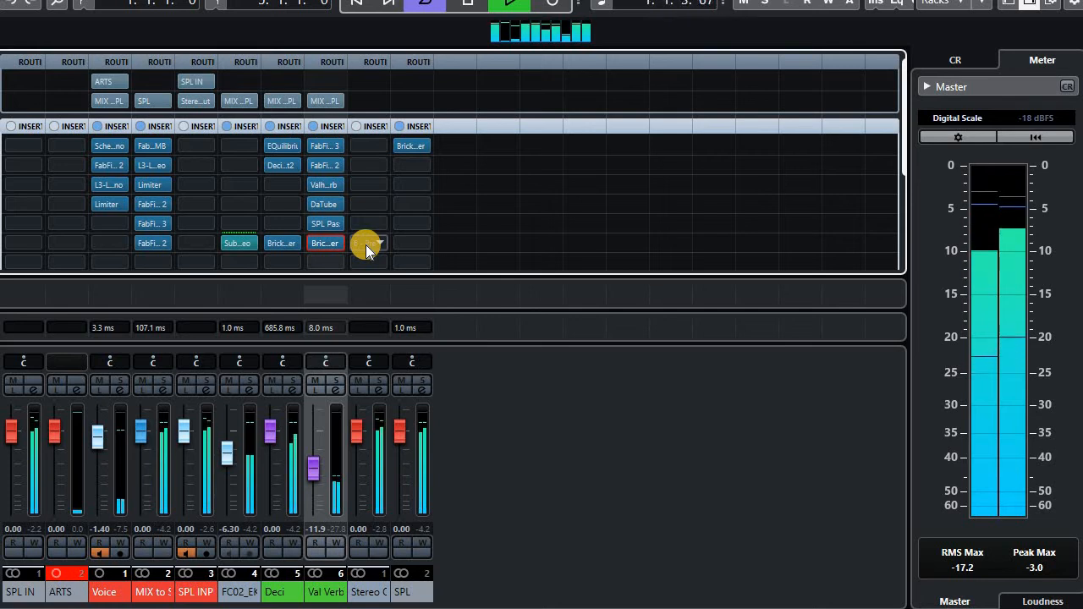
drag(330, 244, 349, 128)
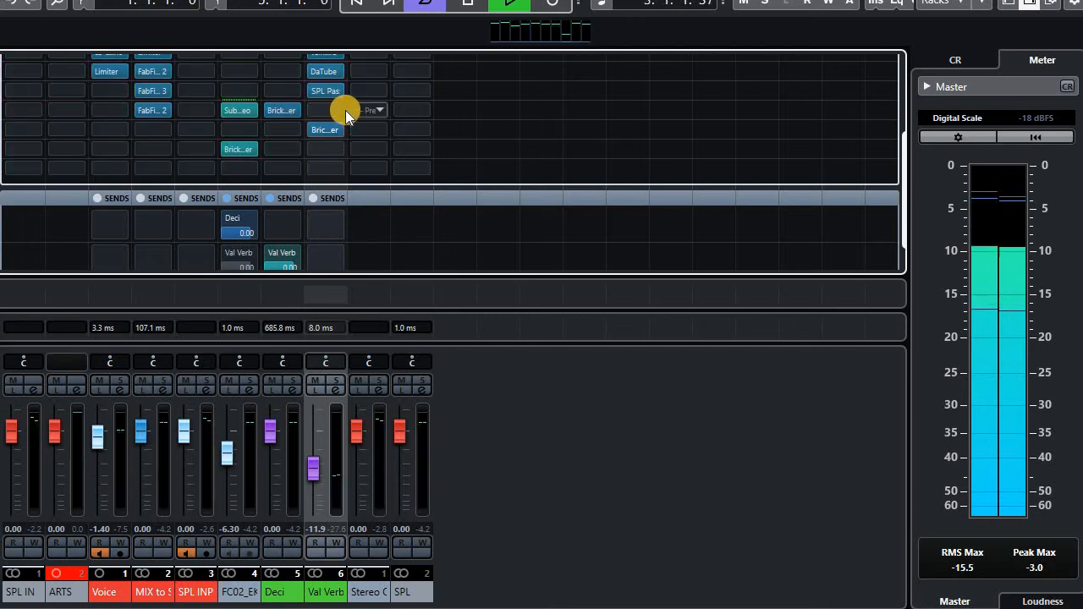
Load the Transify plug-in into Val Verb's empty insert slot 6 and move its window clear of the meter
click(338, 110)
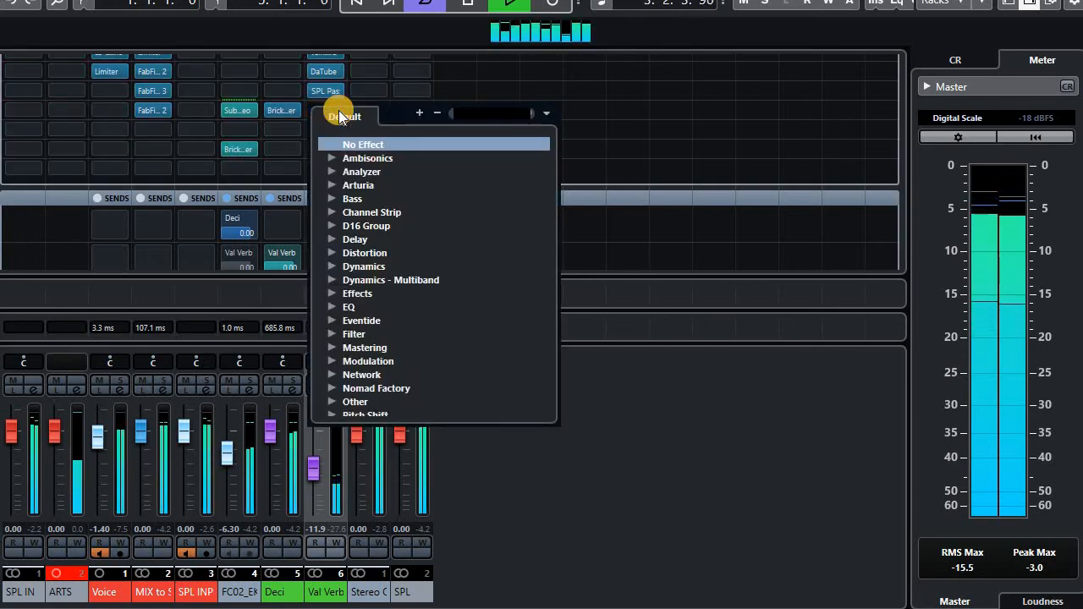
text(tran)
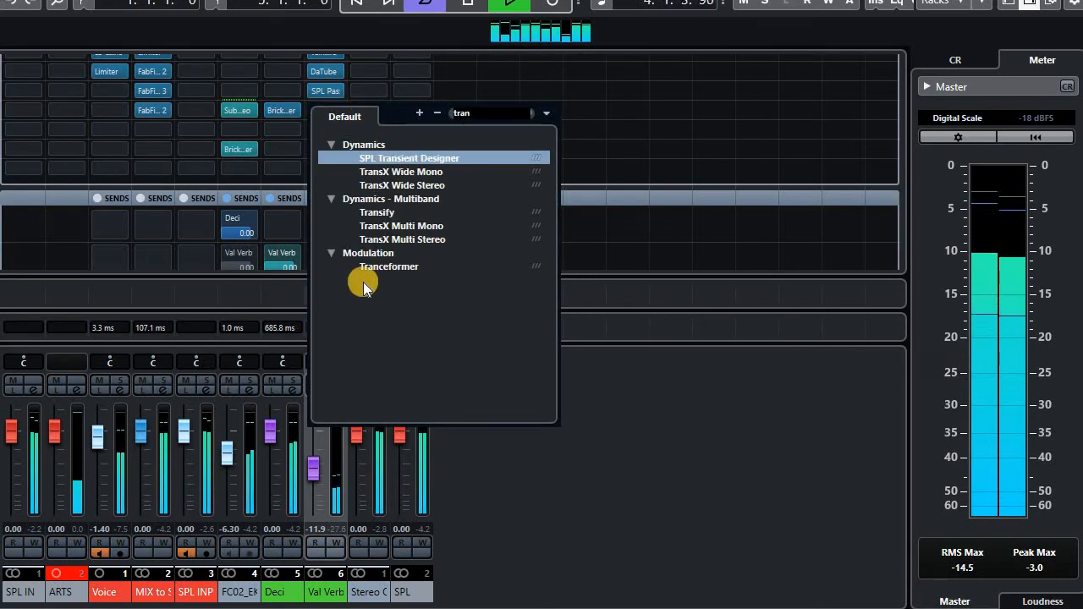
click(460, 212)
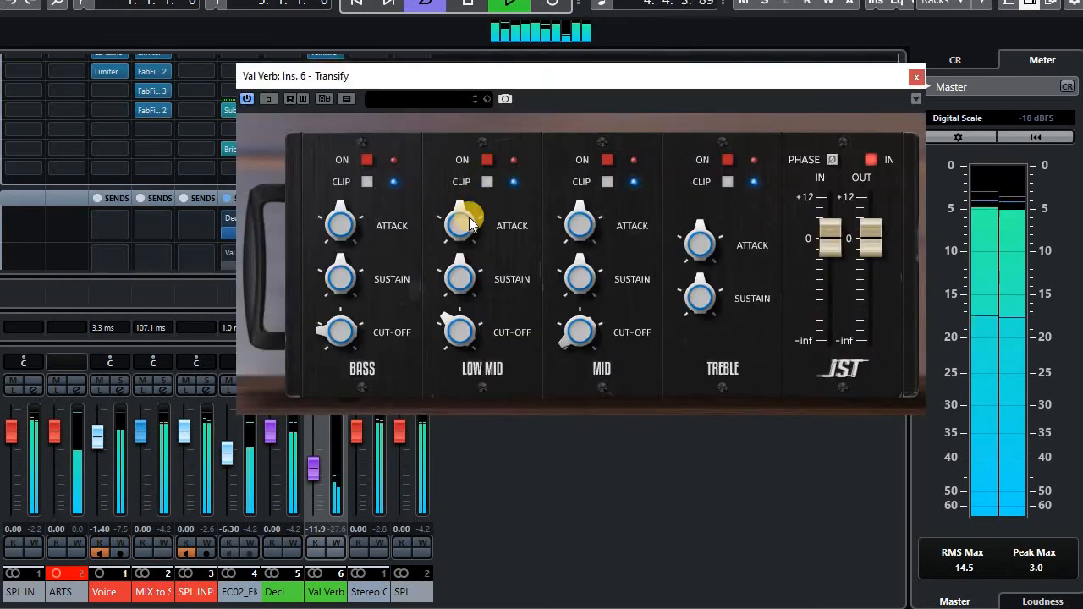
drag(321, 66, 217, 49)
Switch on Transify's Bass, Low Mid, Mid and Treble bands
click(273, 148)
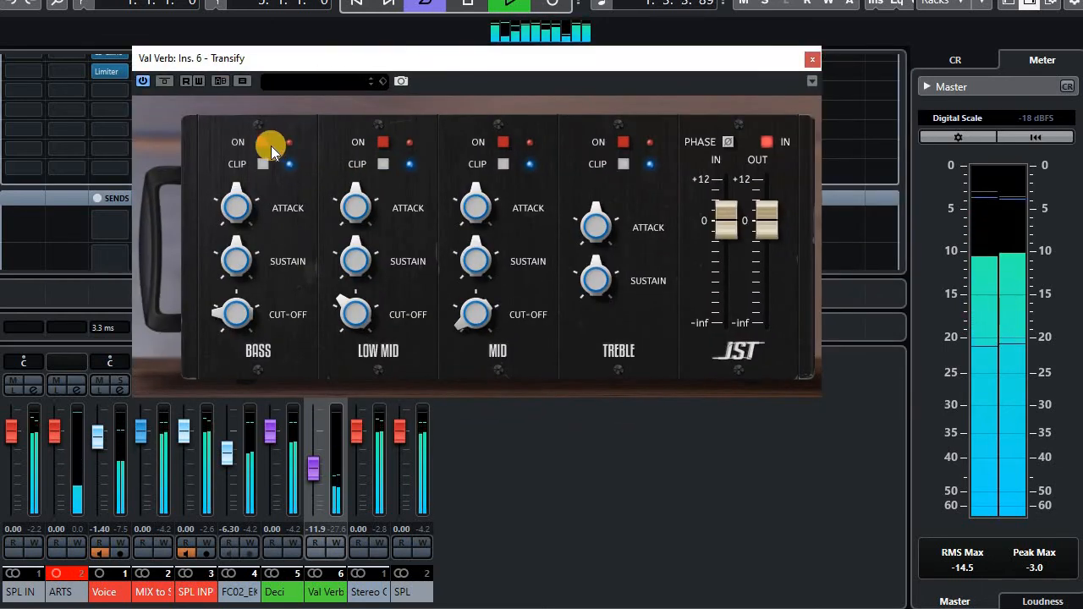
click(513, 146)
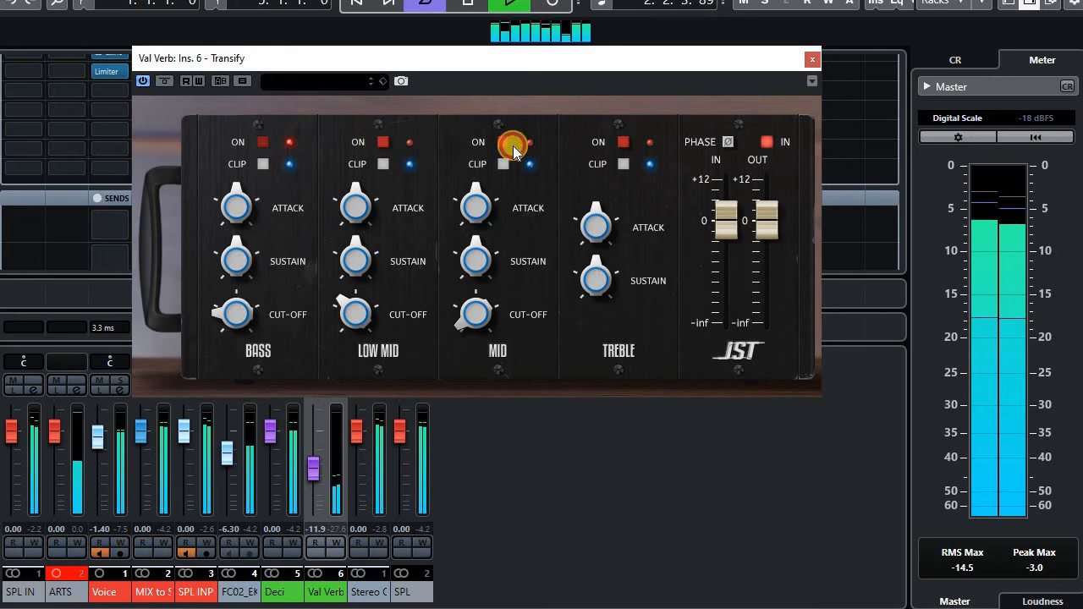
click(389, 143)
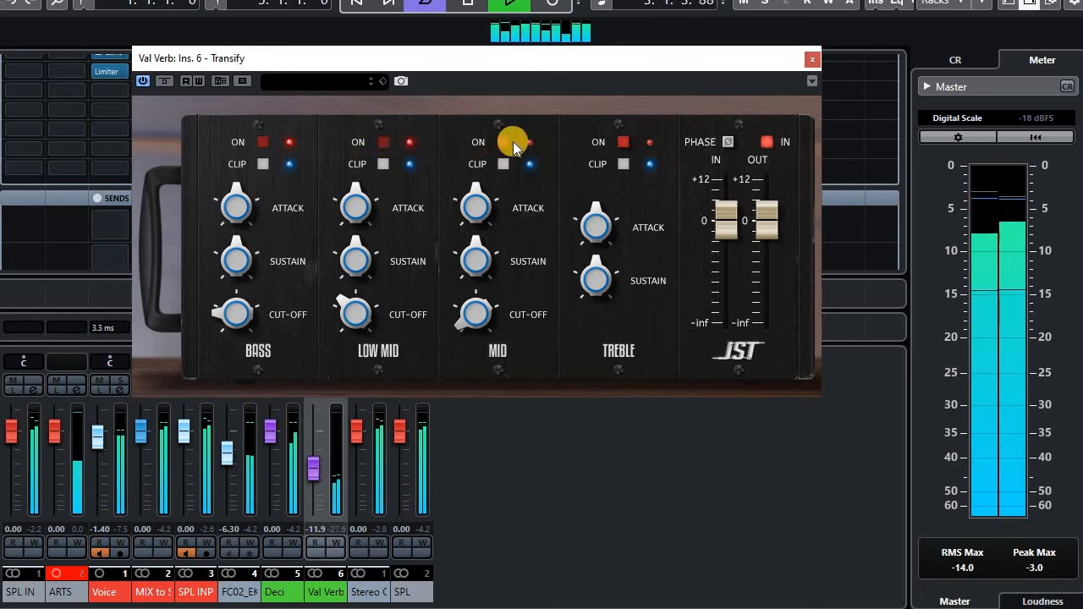
click(499, 144)
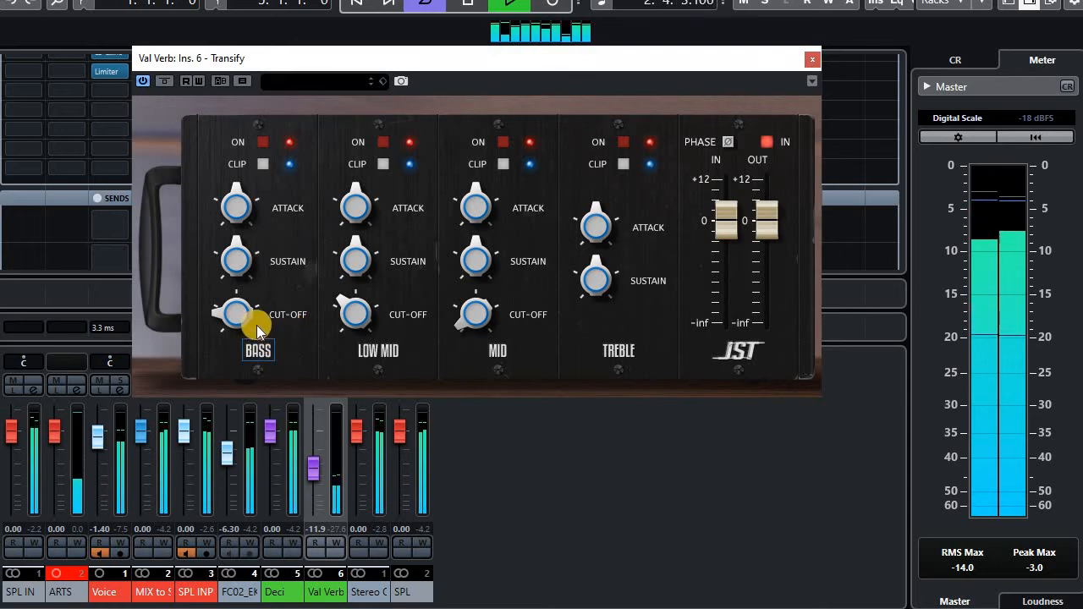
Raise Transify's Bass cut-off, lower the Bass sustain, and set the Val Verb channel volume to 0 dB
drag(239, 320, 235, 266)
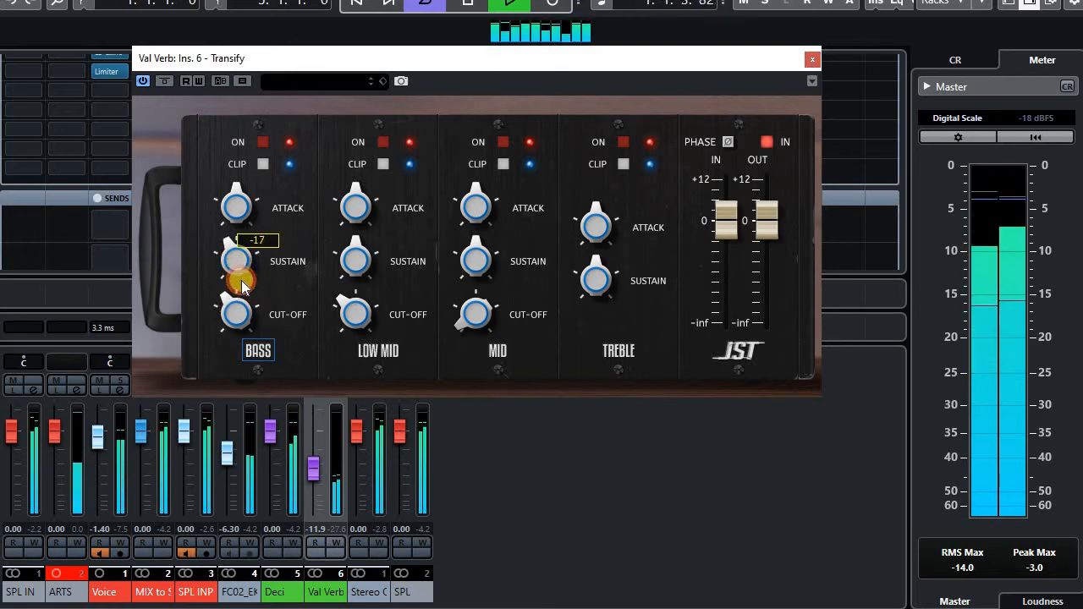
double_click(317, 531)
text(0)
key(Return)
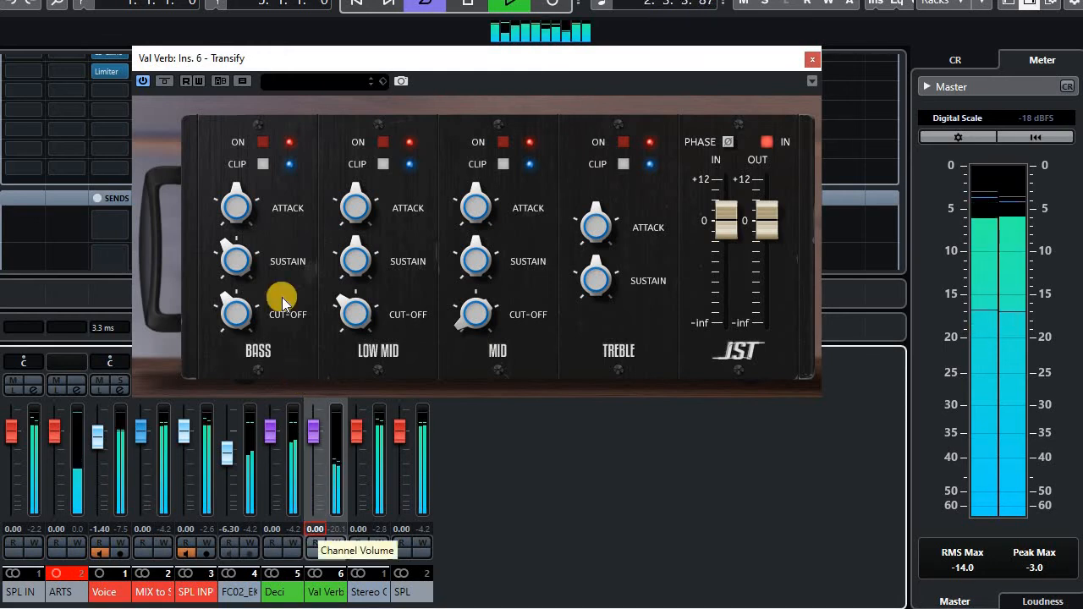
Compare Transify's Bass band off and on, refine its cut-off and reduce its sustain further
click(267, 140)
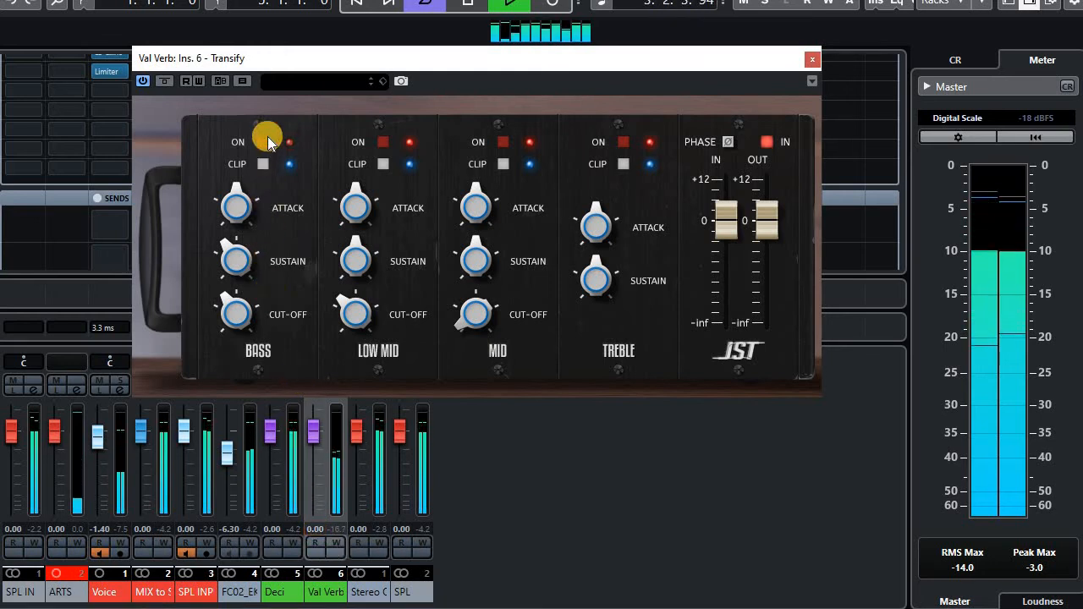
click(267, 138)
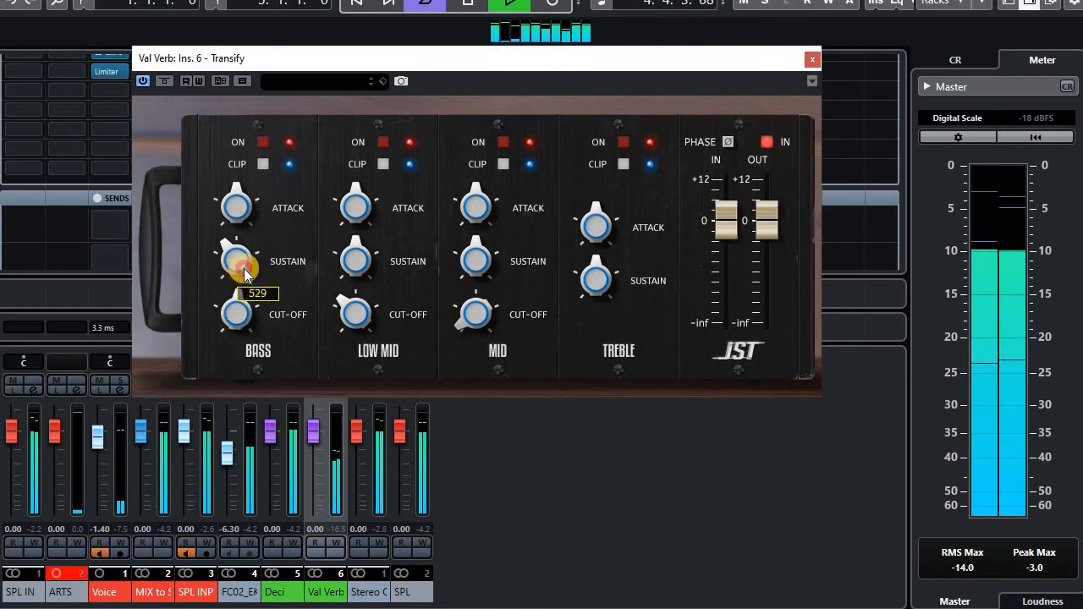
drag(245, 272, 254, 318)
drag(242, 259, 288, 317)
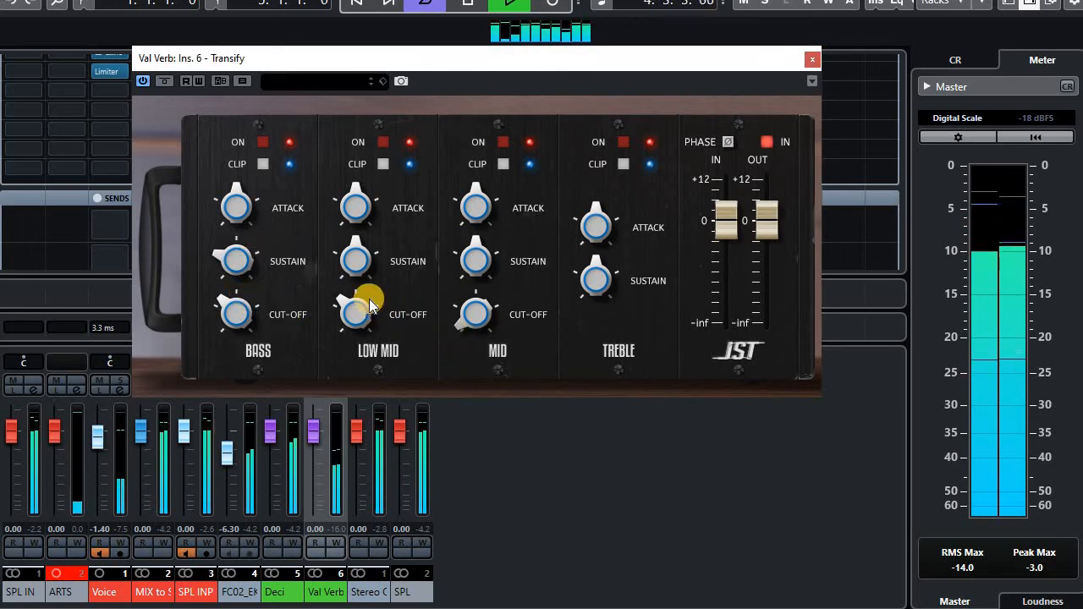
Reduce Transify's Low Mid sustain slightly and Treble sustain strongly, and raise the Mid cut-off a little
mouse_move(358, 313)
mouse_down()
mouse_move(366, 291)
mouse_move(359, 303)
mouse_up()
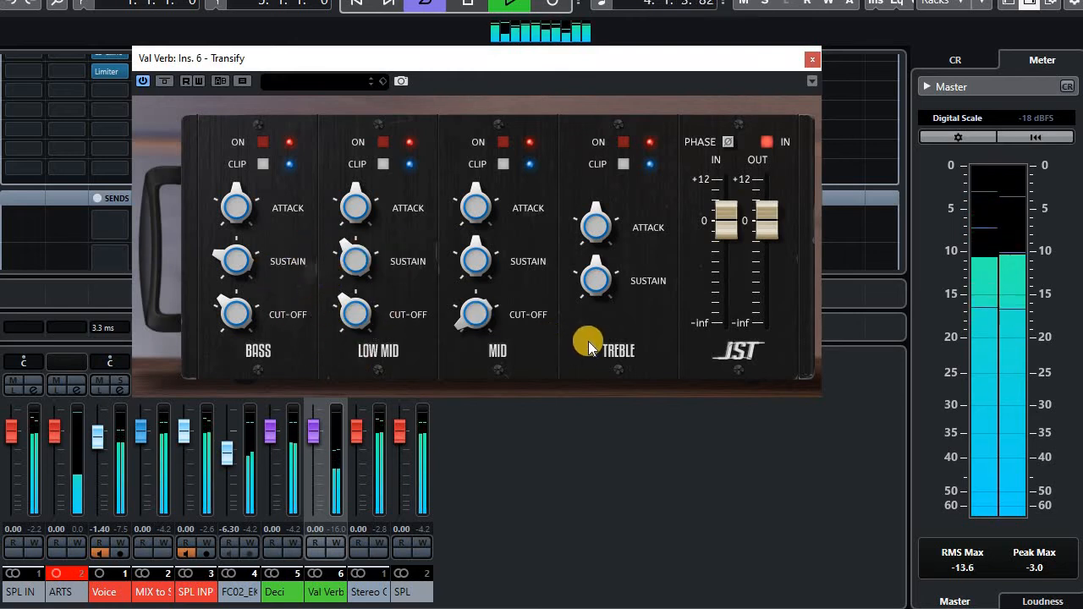
drag(483, 334, 509, 301)
drag(587, 270, 582, 435)
drag(477, 313, 488, 367)
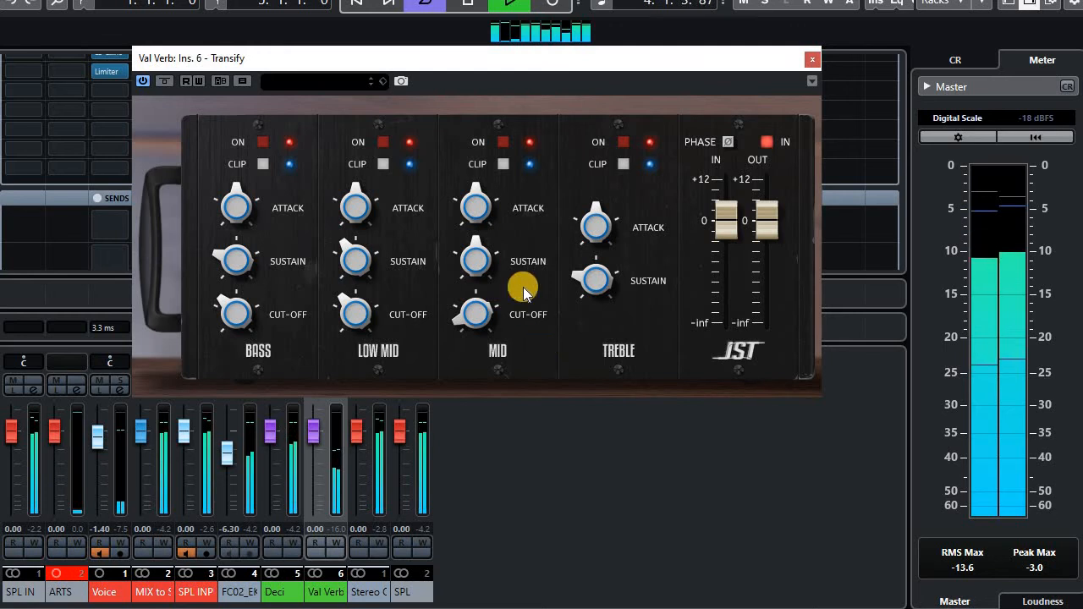
Audition different Mid sustain settings in Transify and return the Mid sustain to its centre position
drag(488, 257, 508, 269)
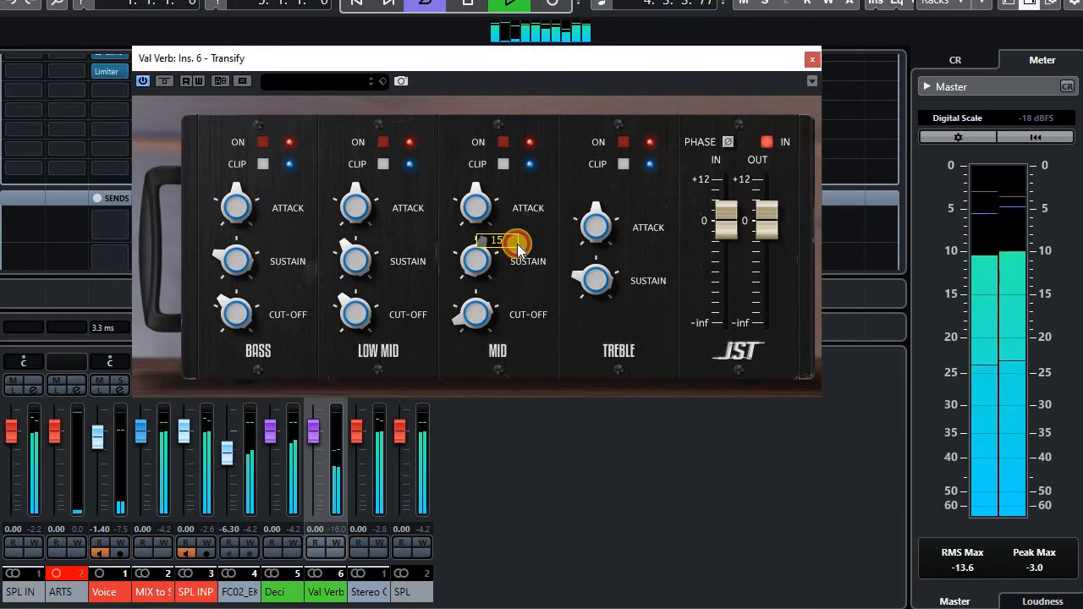
drag(518, 248, 496, 237)
mouse_move(476, 314)
mouse_down()
mouse_move(479, 335)
mouse_move(480, 315)
mouse_up()
mouse_move(485, 264)
mouse_down()
mouse_move(486, 283)
mouse_move(482, 255)
mouse_up()
double_click(483, 256)
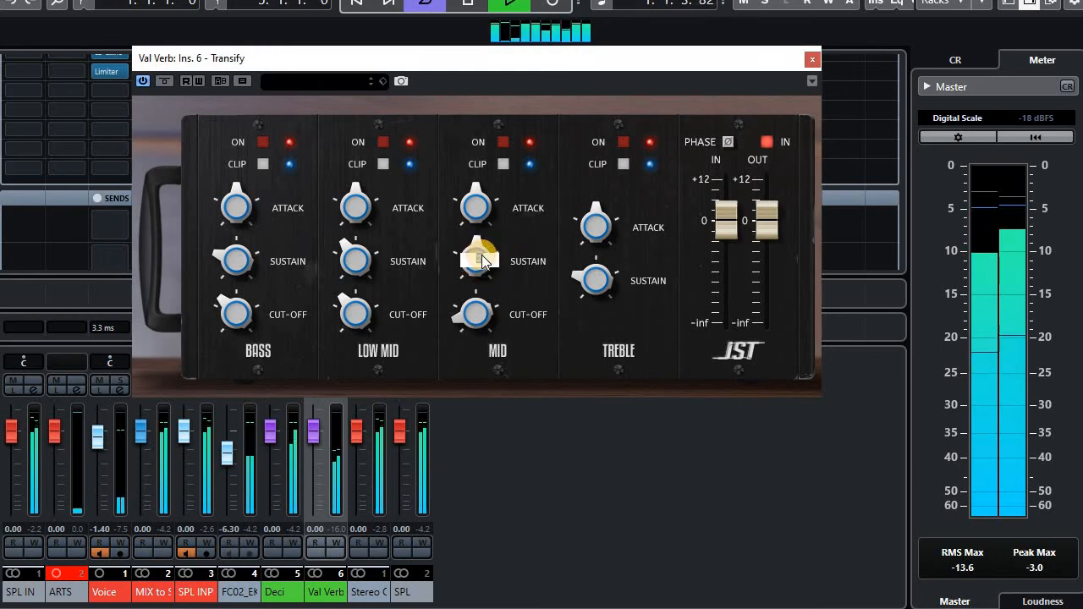
click(424, 259)
Raise Transify's Mid attack above centre and bypass the plug-in for comparison
mouse_move(471, 206)
mouse_down()
mouse_move(484, 175)
mouse_move(483, 188)
mouse_up()
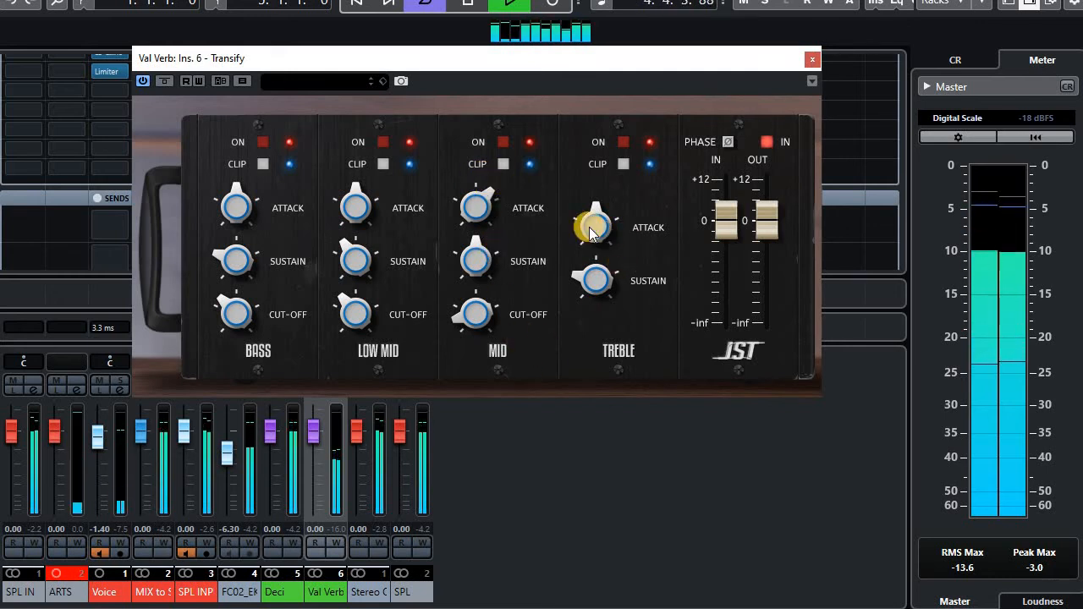
click(164, 81)
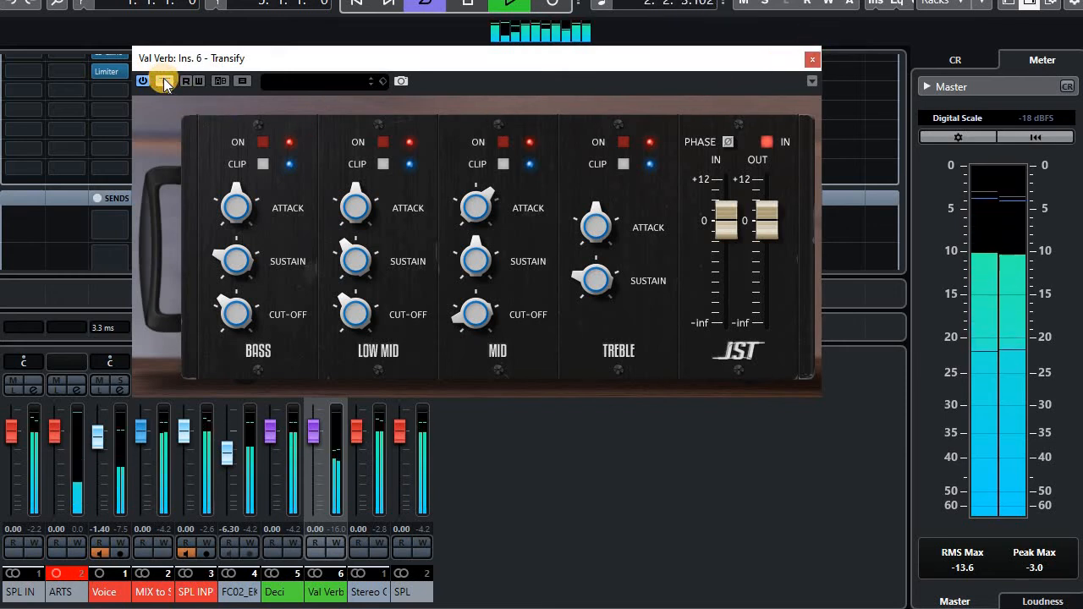
Re-enable Transify, close its window and set the Val Verb channel's level to -11.9 dB
click(165, 81)
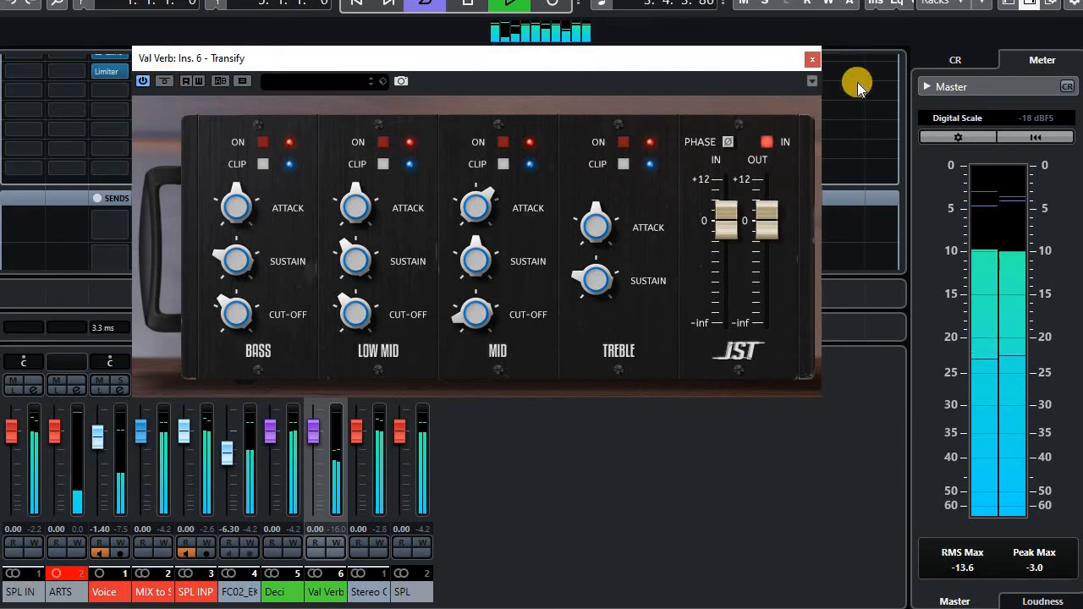
click(812, 60)
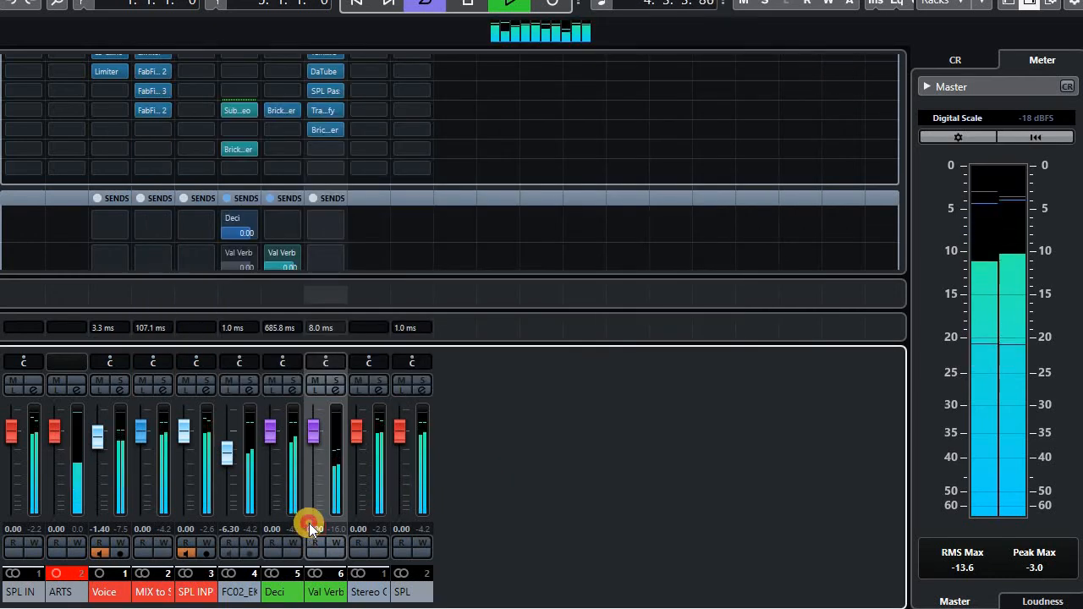
double_click(309, 524)
text(-12)
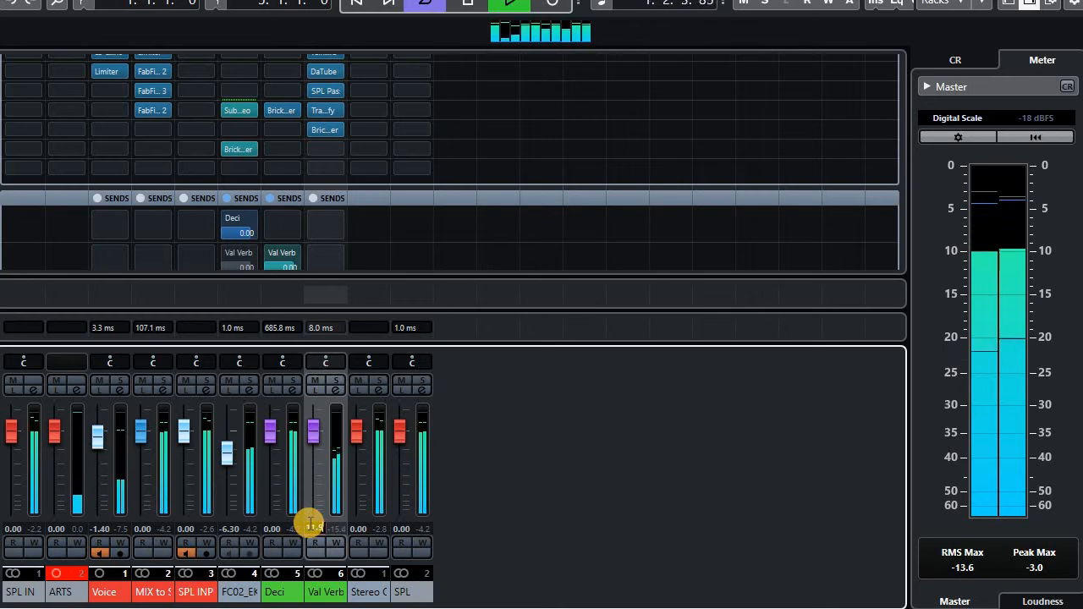
key(Return)
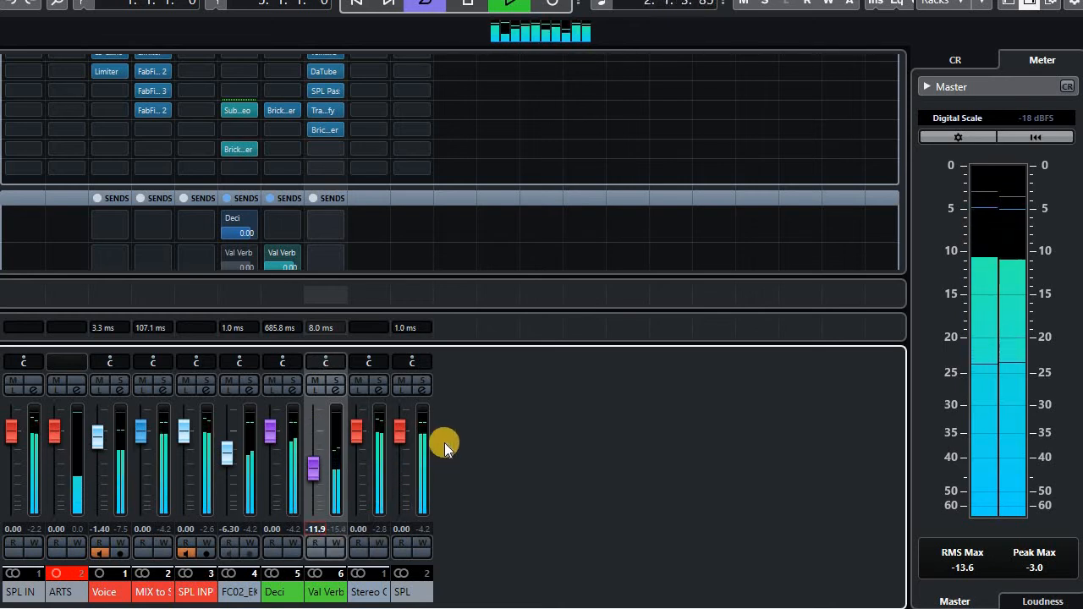
Compare the mix with Val Verb muted and unmuted, and raise the Val Verb channel's level to -10.5 dB
click(311, 378)
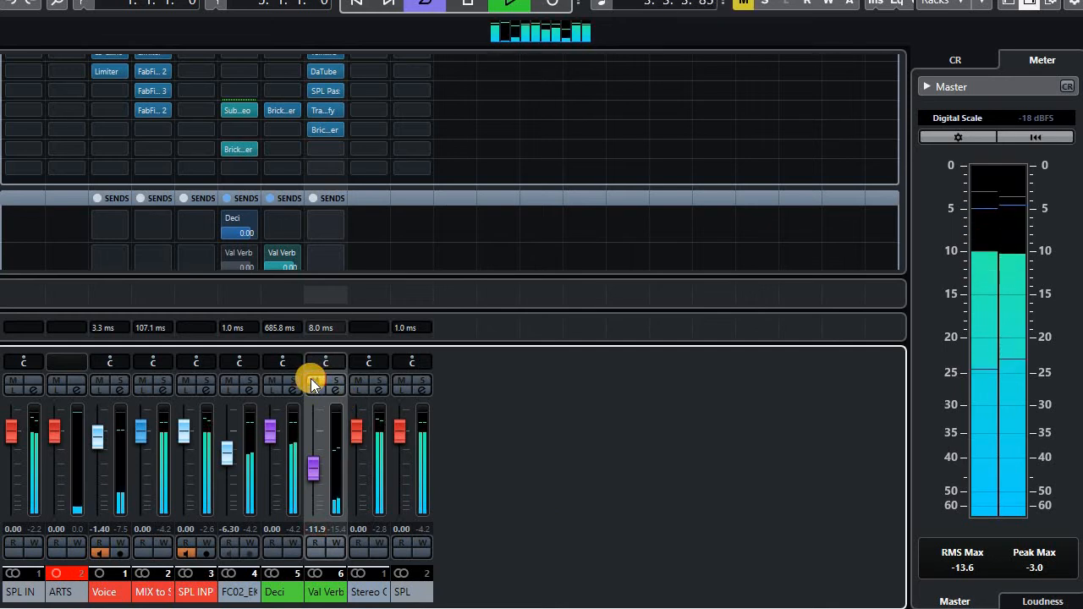
click(311, 378)
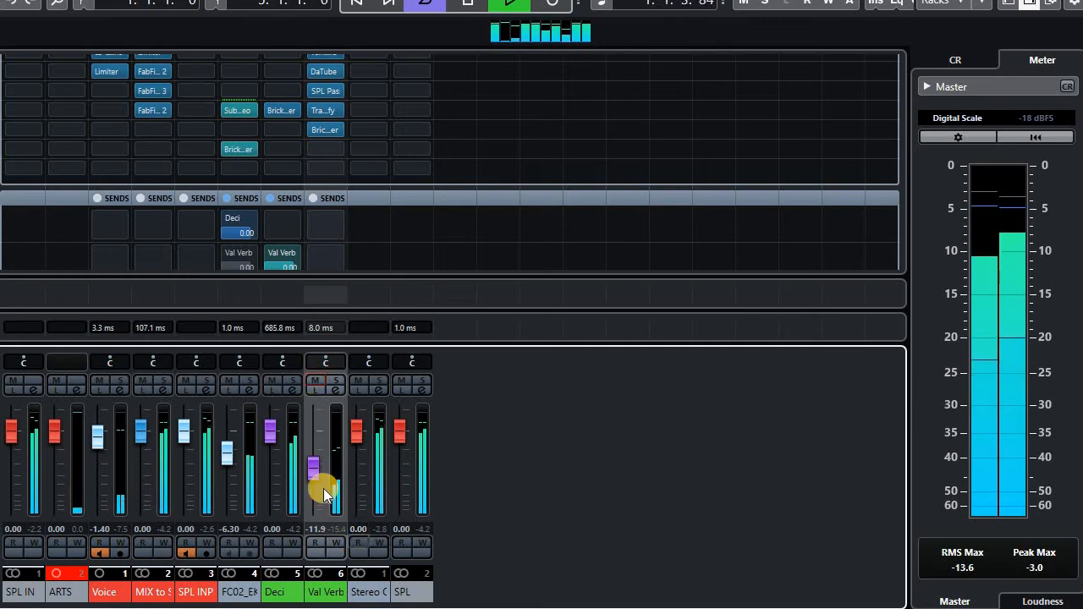
click(313, 468)
drag(313, 468, 315, 466)
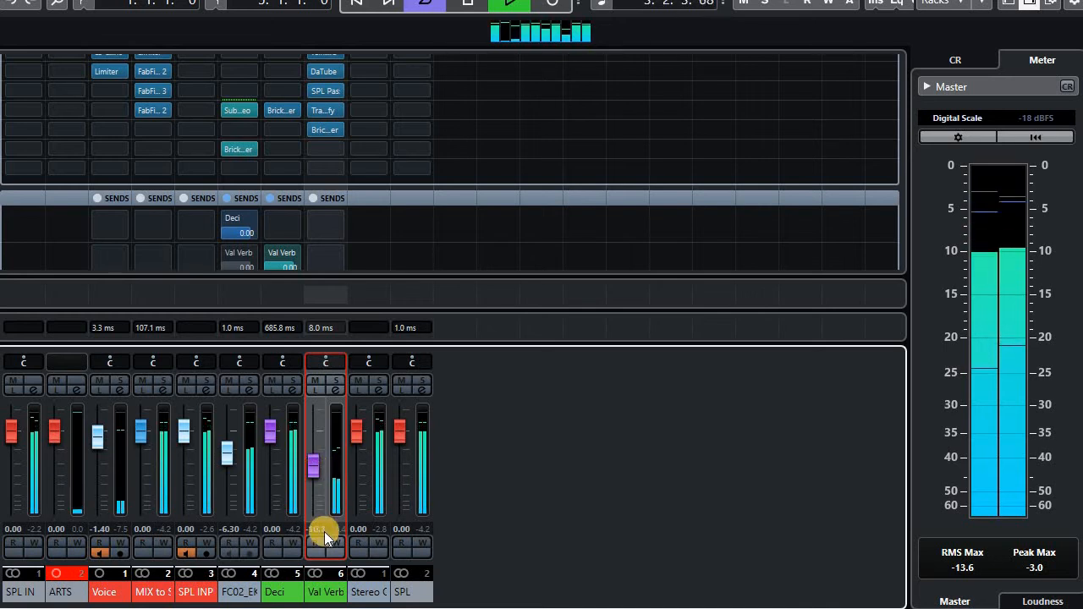
double_click(322, 529)
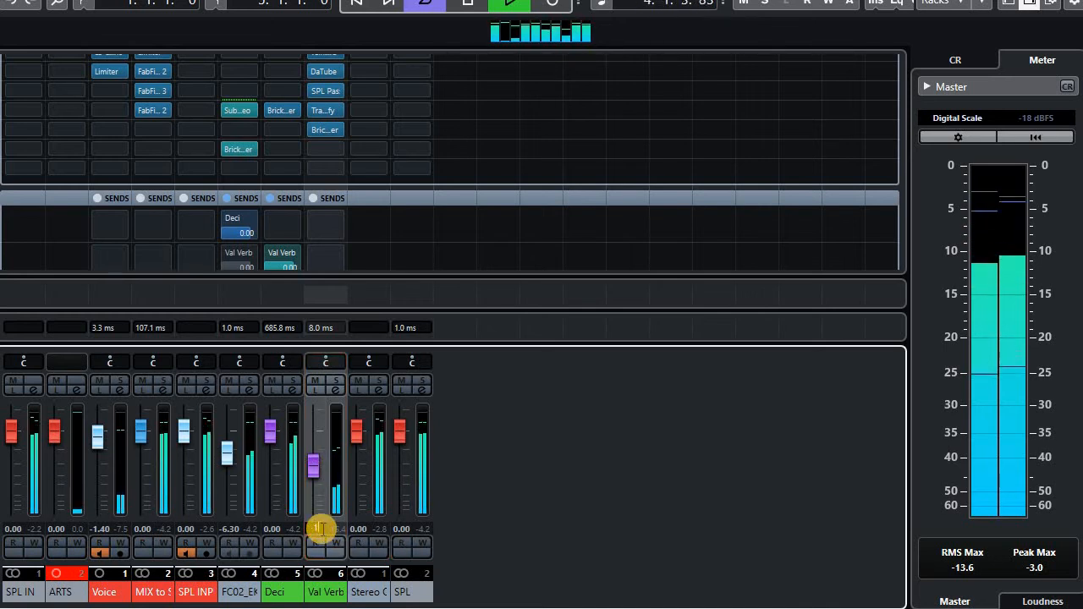
Compare Deci's send to Val Verb off and on, and disarm recording on the ARTS channel
click(274, 253)
click(274, 252)
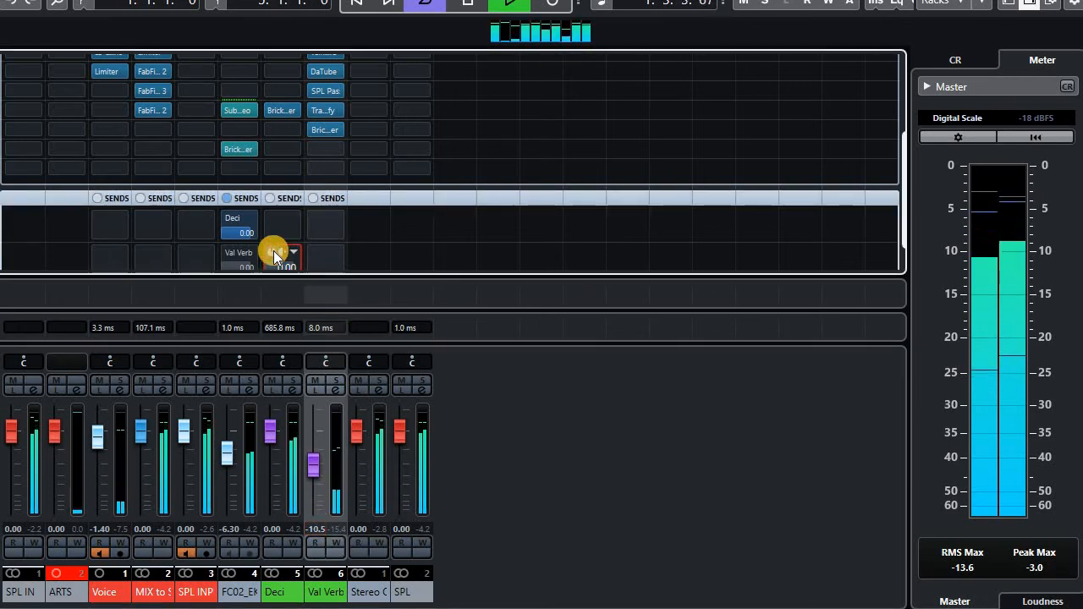
click(273, 252)
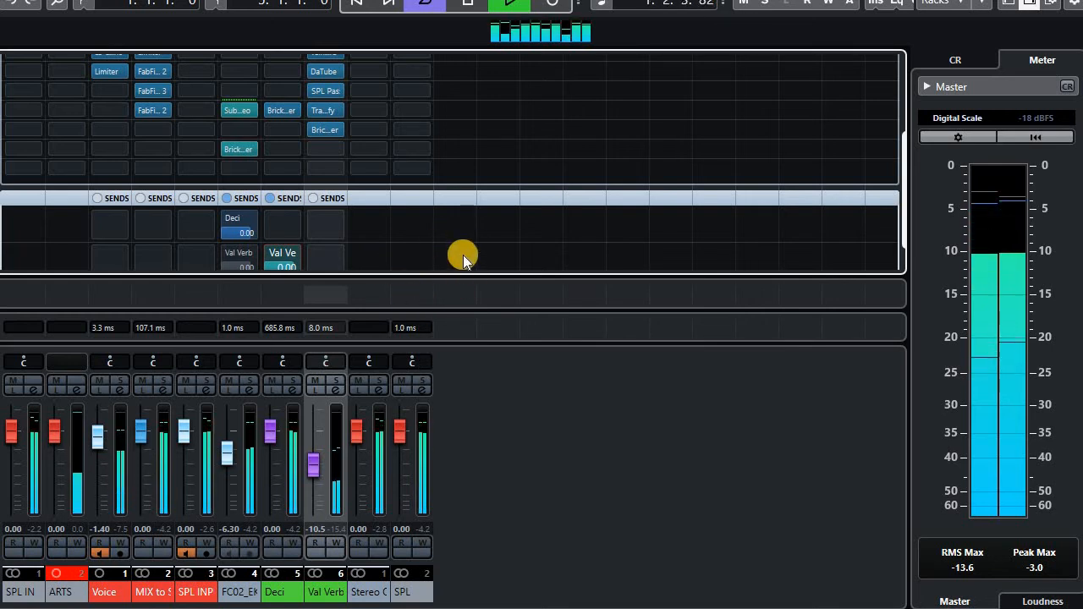
click(82, 576)
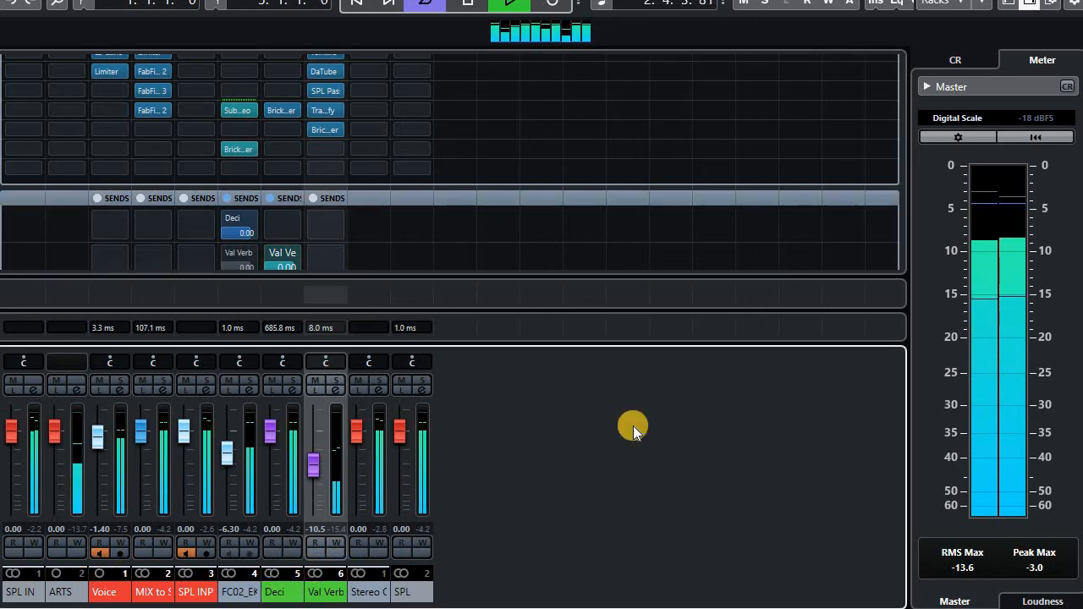
Mute Deci and Val Verb to hear the mix without them, unmuting Deci first and Val Verb second
click(901, 214)
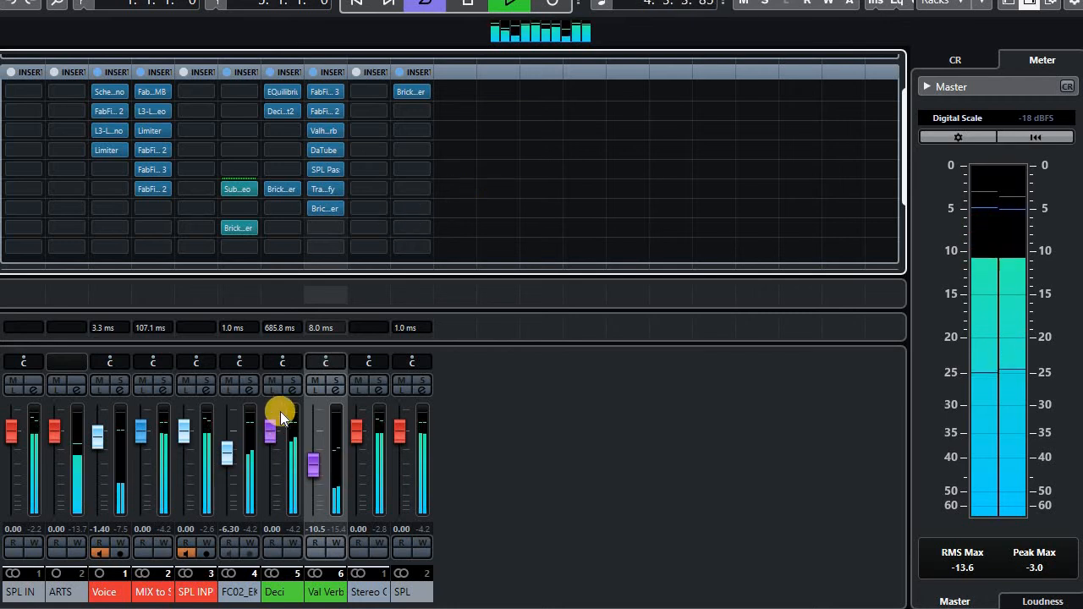
click(271, 381)
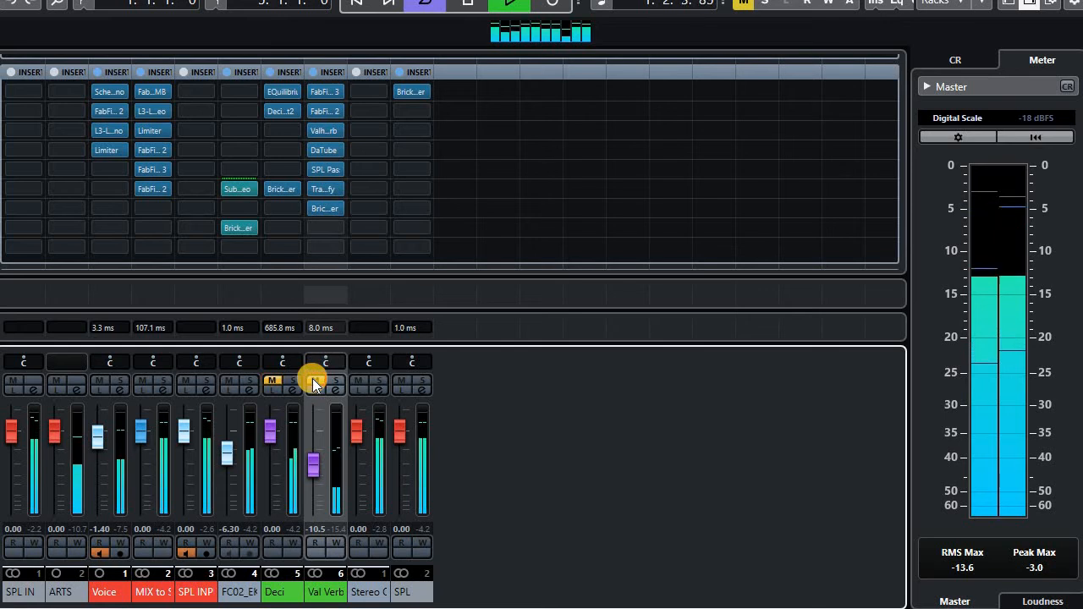
click(314, 381)
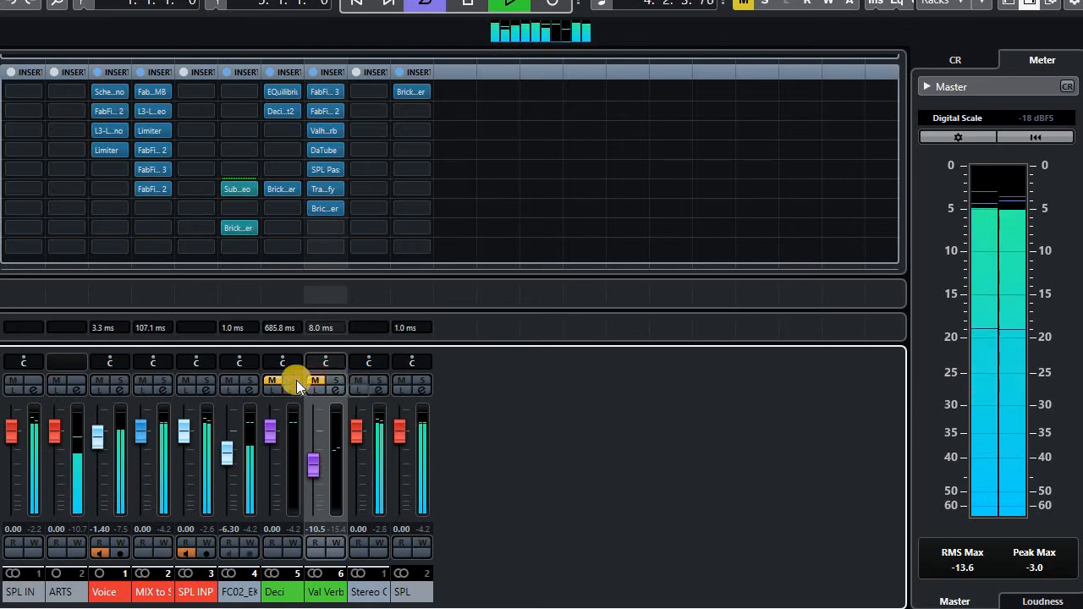
click(270, 380)
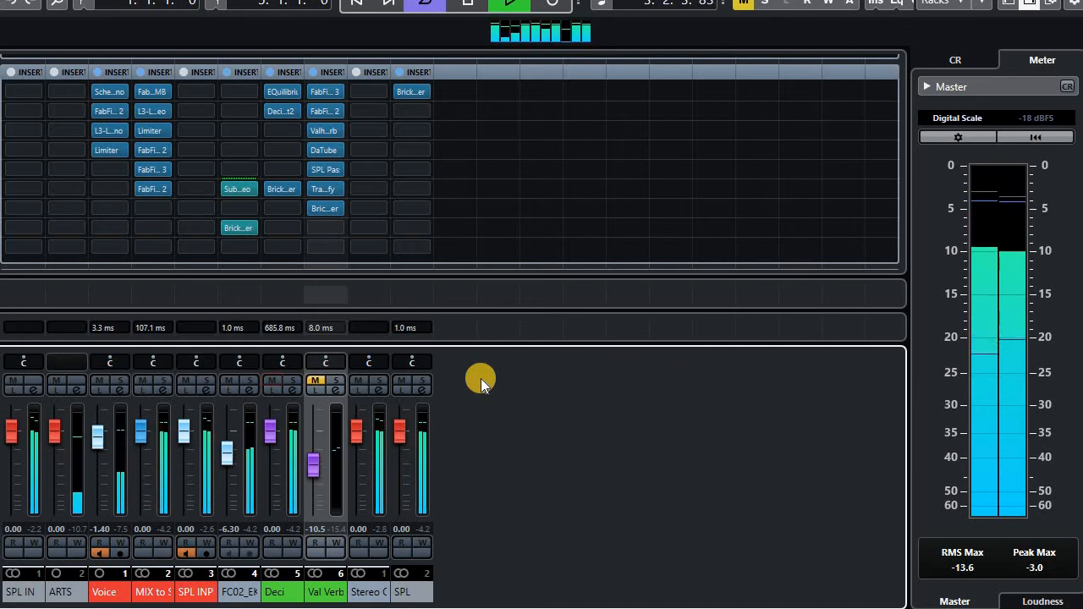
click(316, 381)
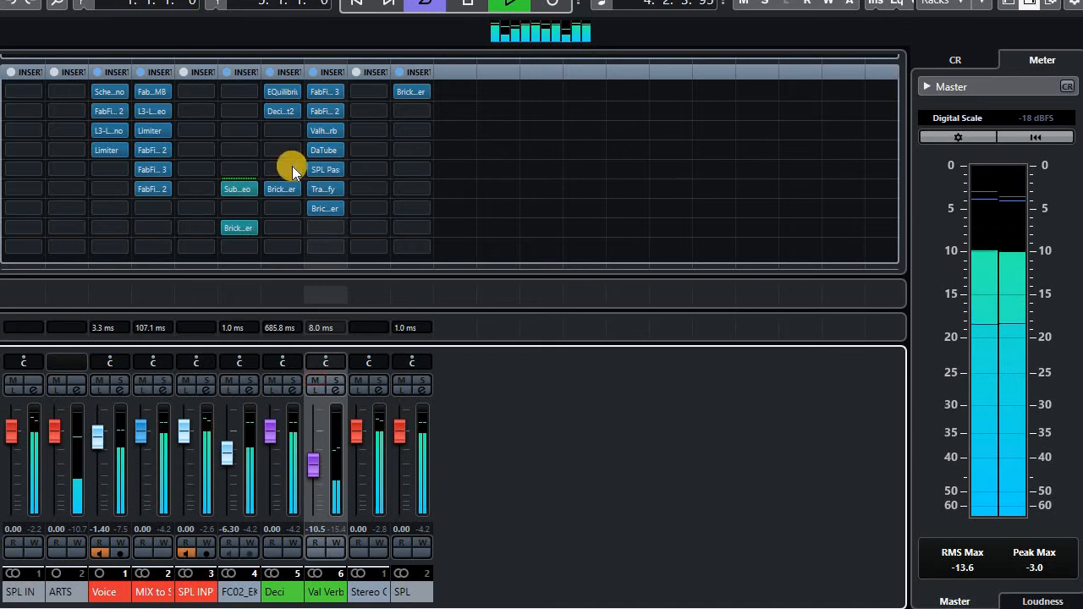
Add DevilLocDeluxe to insert 7 of the FC02_EK31_SFX_BB channel and switch its release to Fast
click(249, 208)
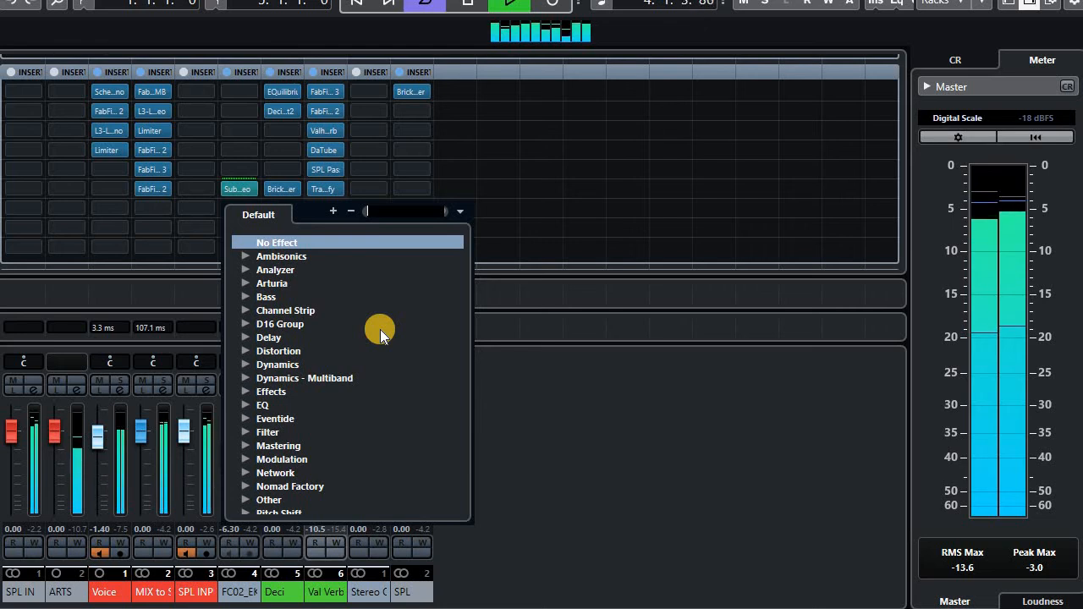
text(dev)
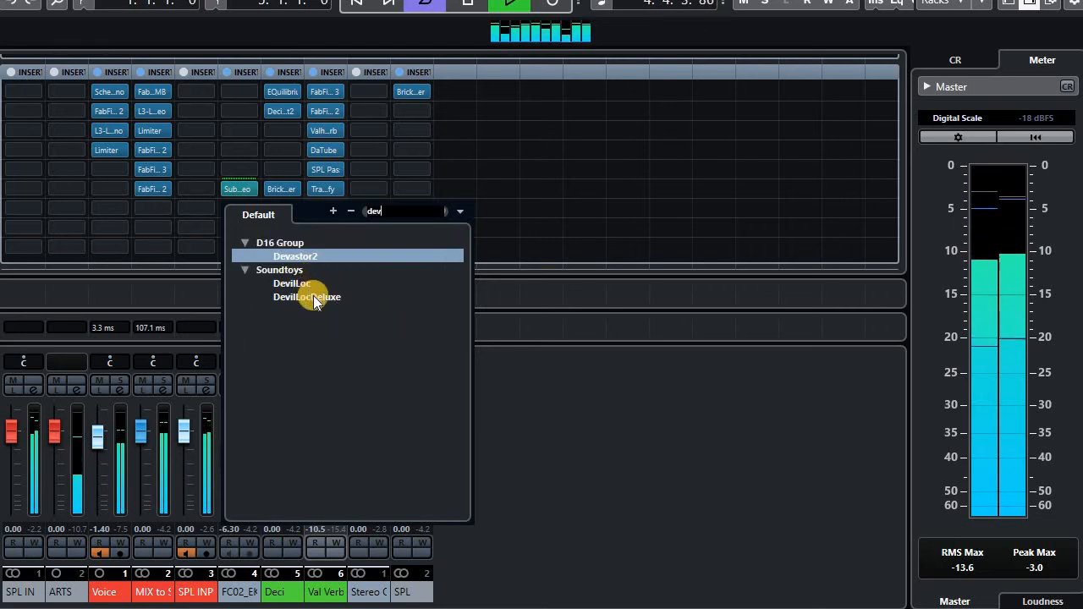
click(351, 301)
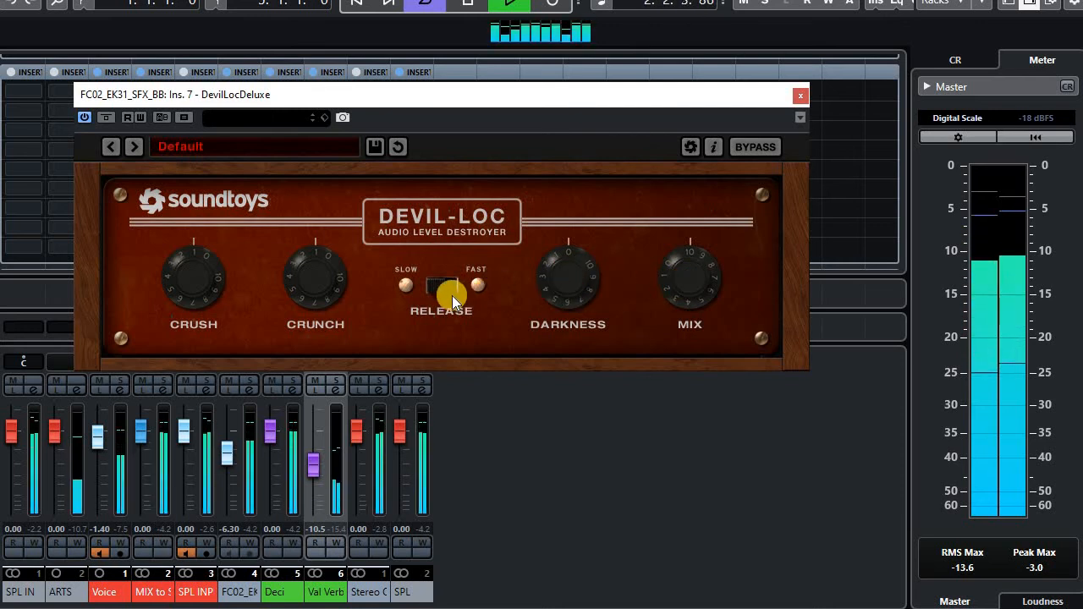
click(383, 309)
Raise Devil-Loc's Crush to about 4.5 and its Crunch to about 4
drag(315, 286, 319, 291)
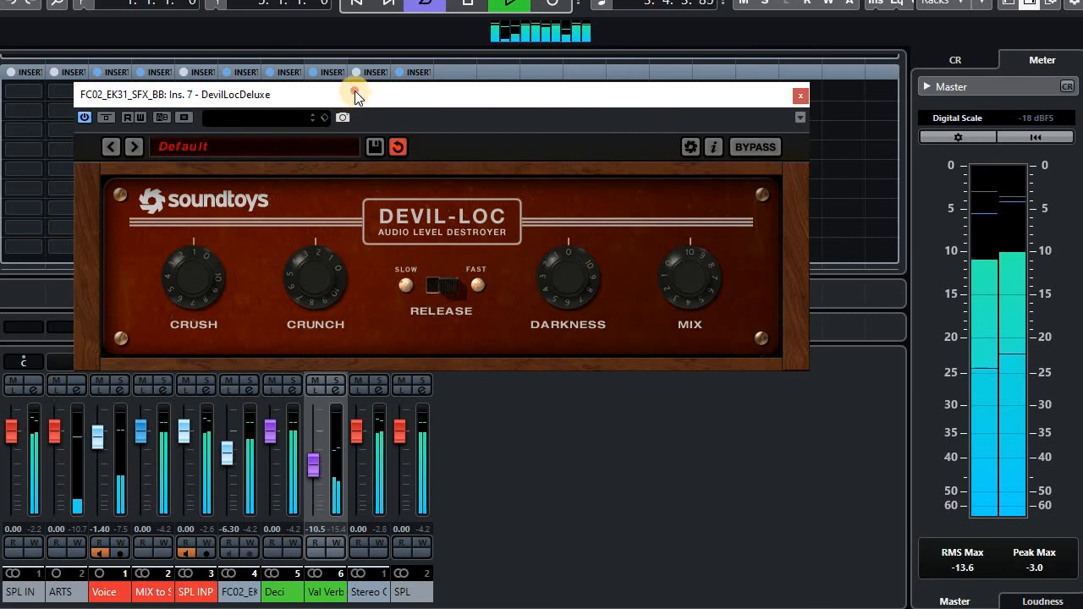
drag(596, 90, 909, 97)
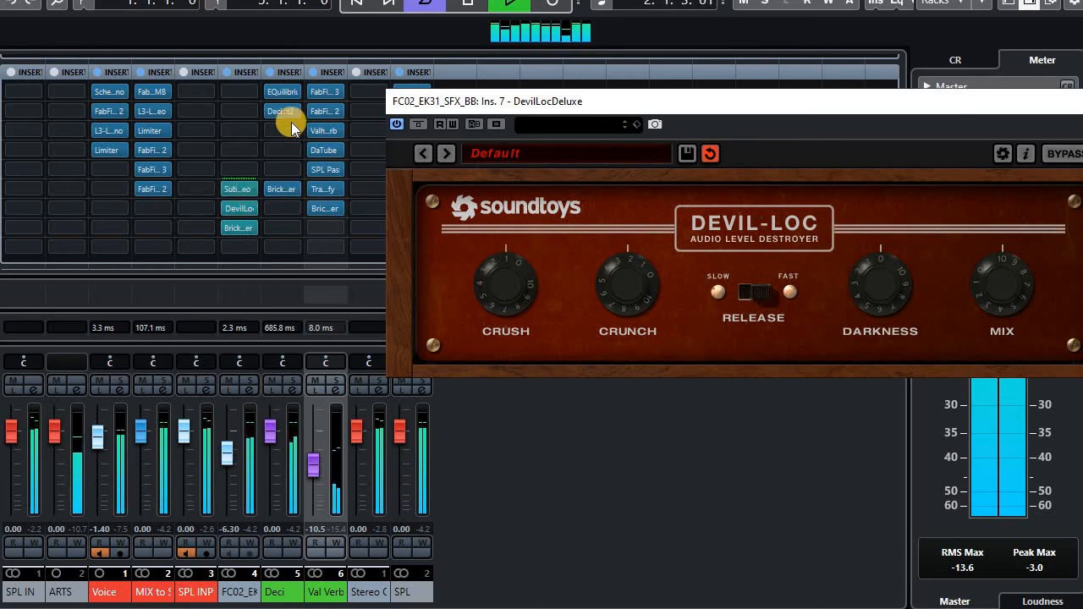
drag(299, 209, 300, 171)
drag(514, 308, 523, 281)
drag(629, 287, 632, 274)
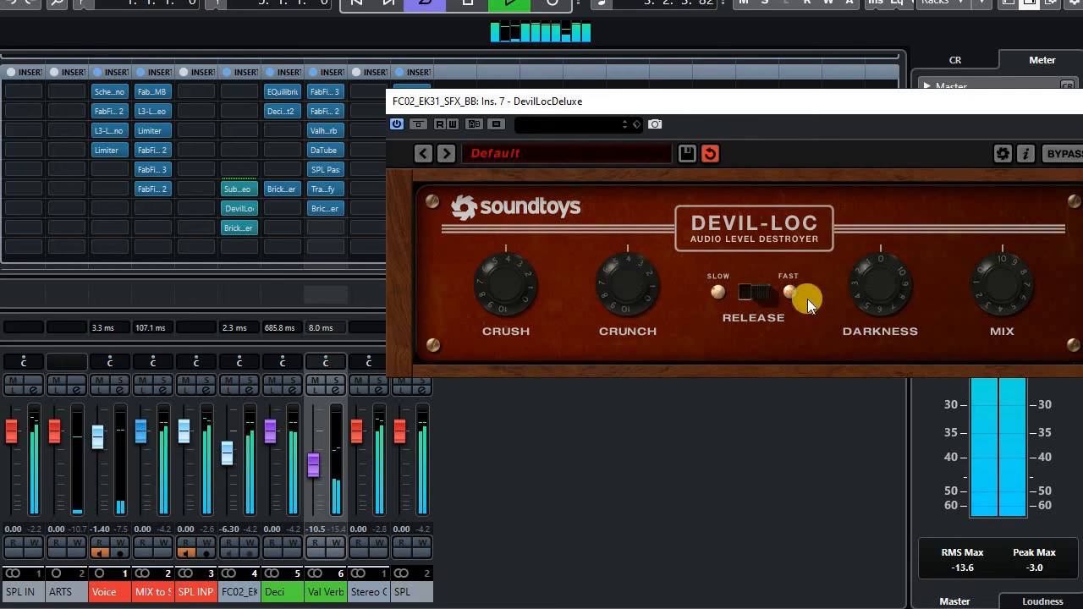
Audition Devil-Loc's Slow release, return it to Fast, and raise Darkness to about 1
click(745, 297)
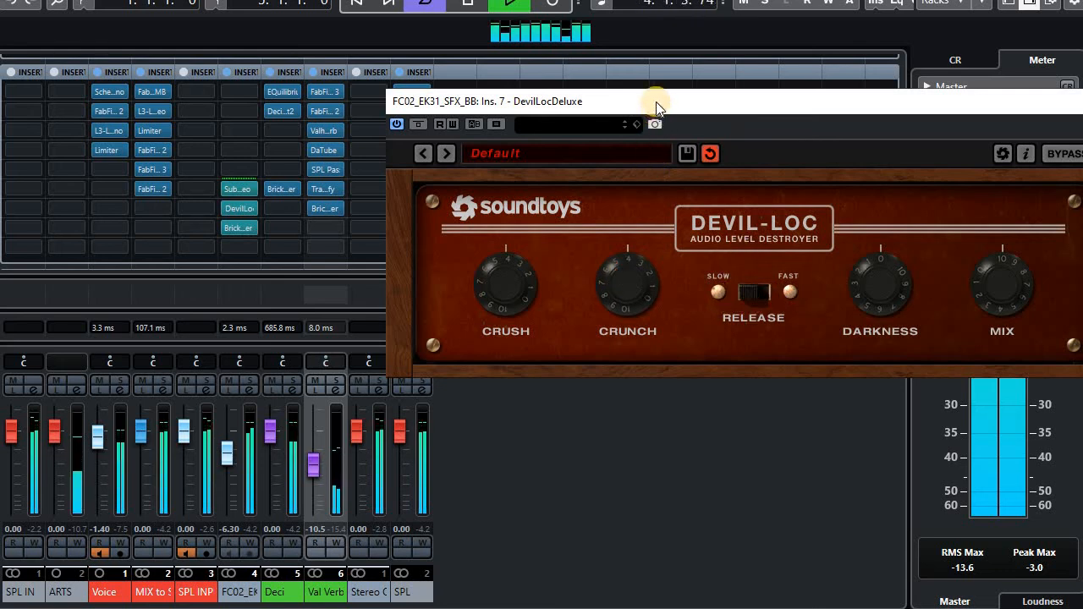
drag(657, 103, 572, 111)
click(672, 297)
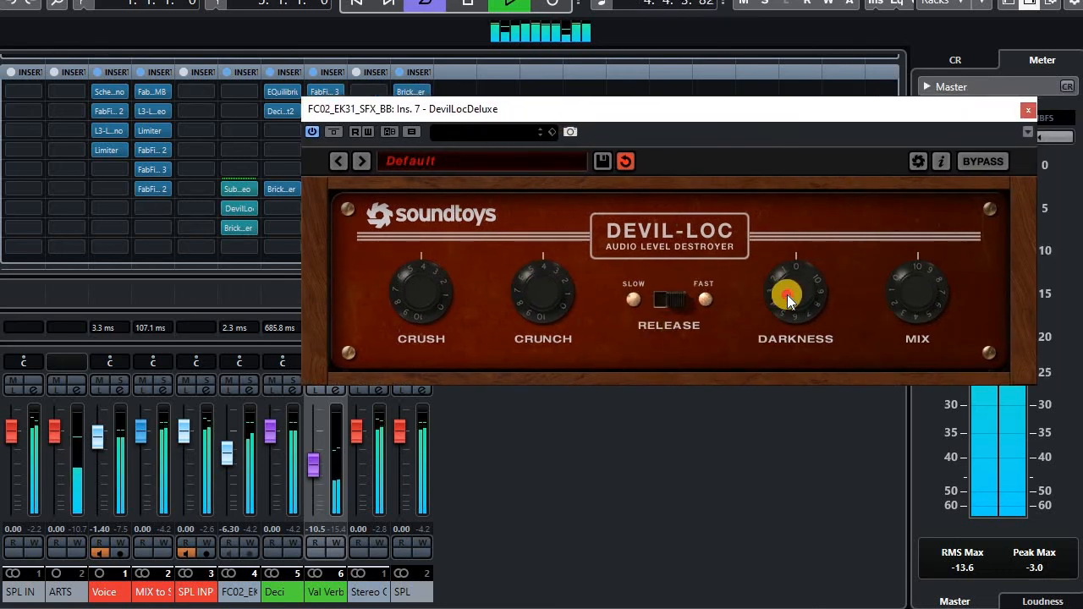
drag(787, 295, 786, 279)
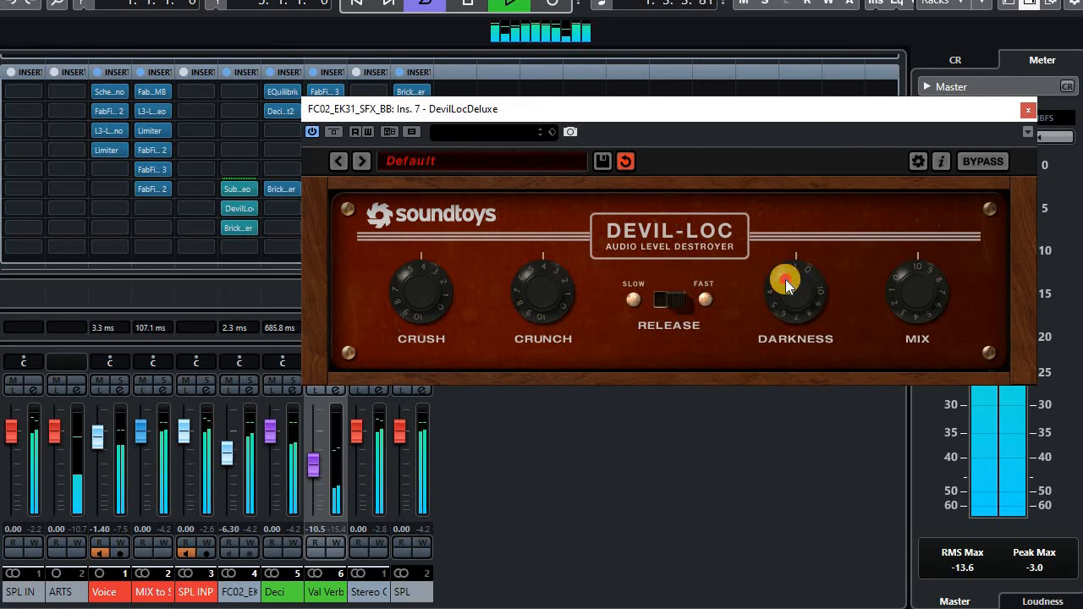
Lower Devil-Loc's Mix to 0 and blend it back in to about 1.5
drag(965, 294, 896, 489)
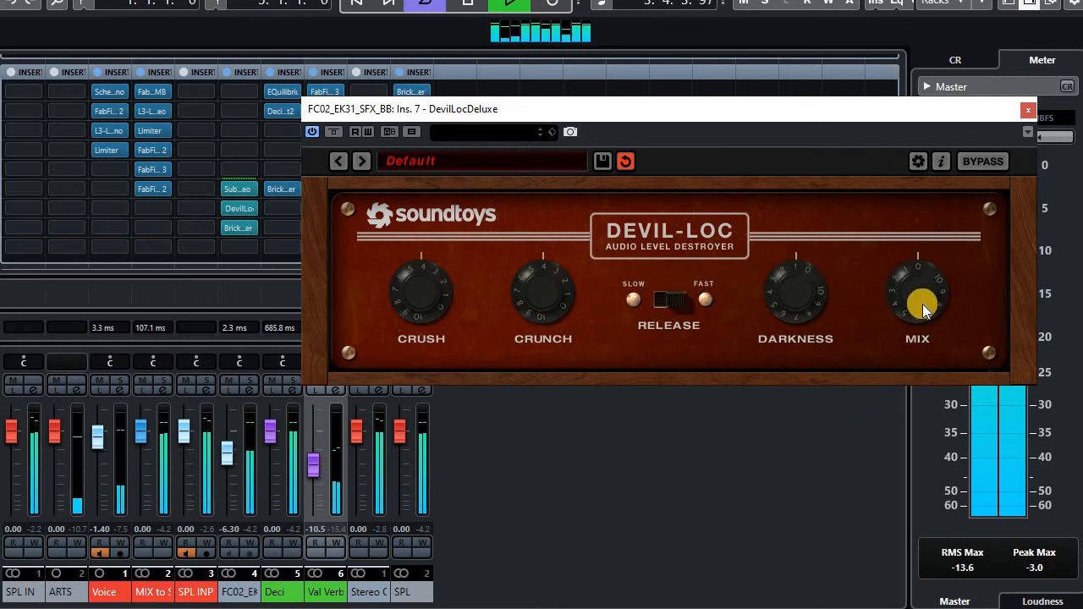
drag(923, 303, 922, 304)
drag(919, 283, 920, 276)
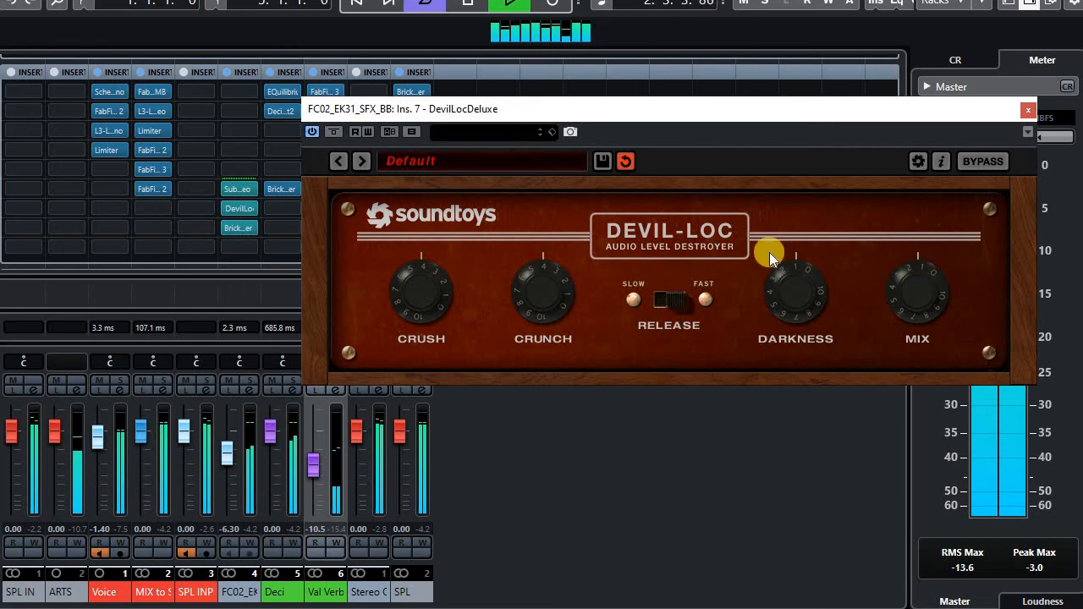
Compare the sound with Devil-Loc bypassed and active, and close the plug-in
click(336, 135)
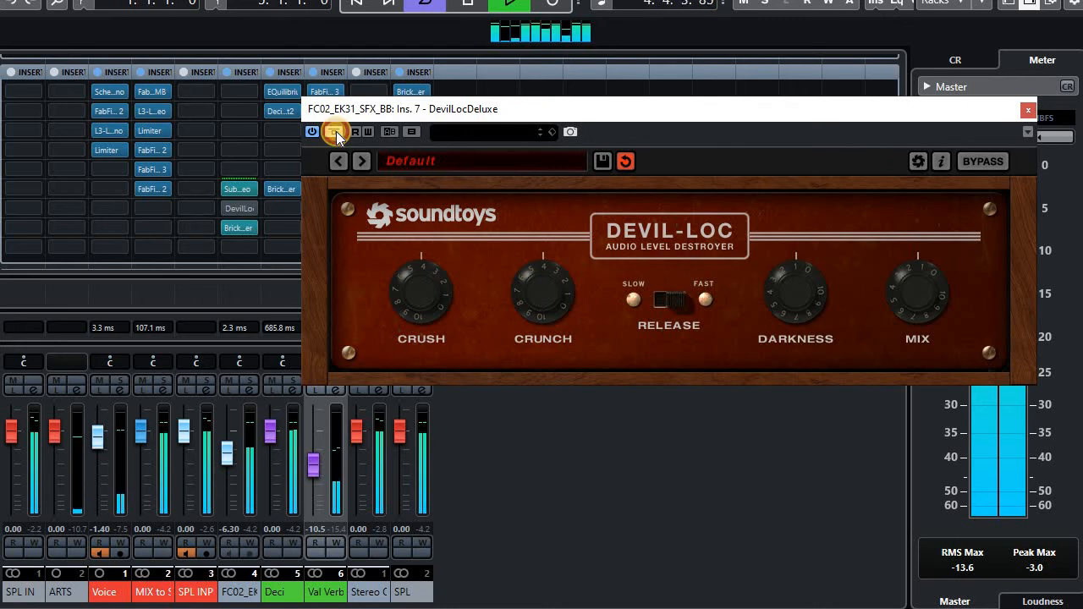
click(335, 134)
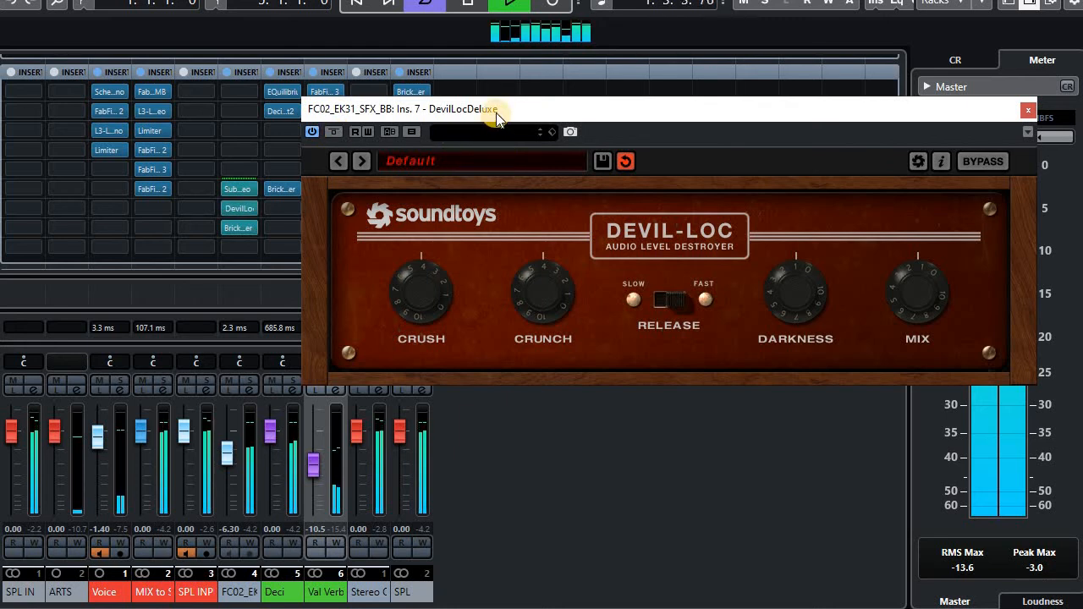
drag(543, 108, 543, 101)
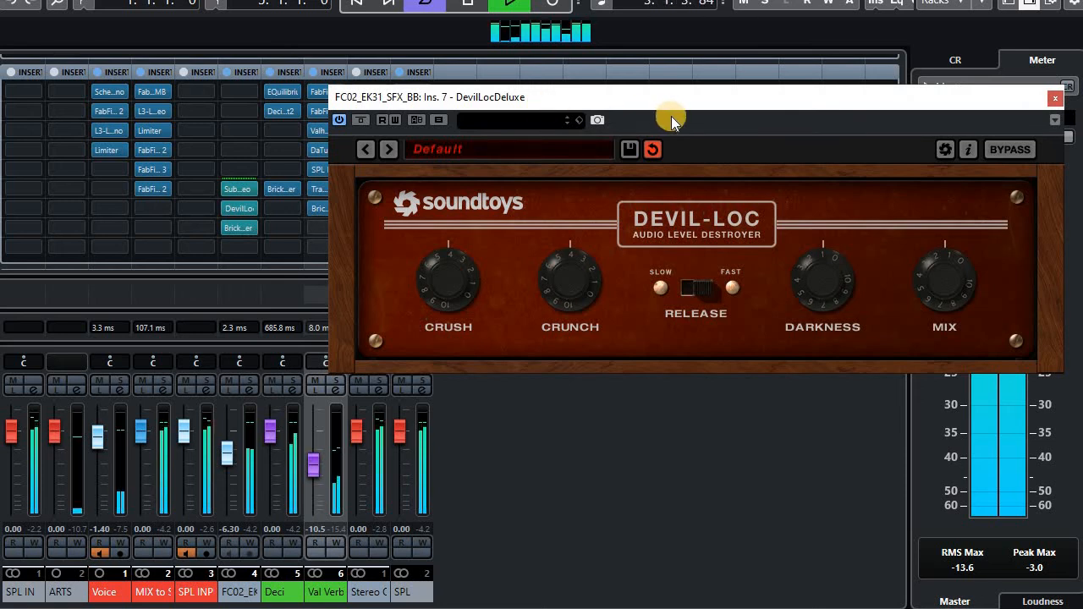
click(1056, 99)
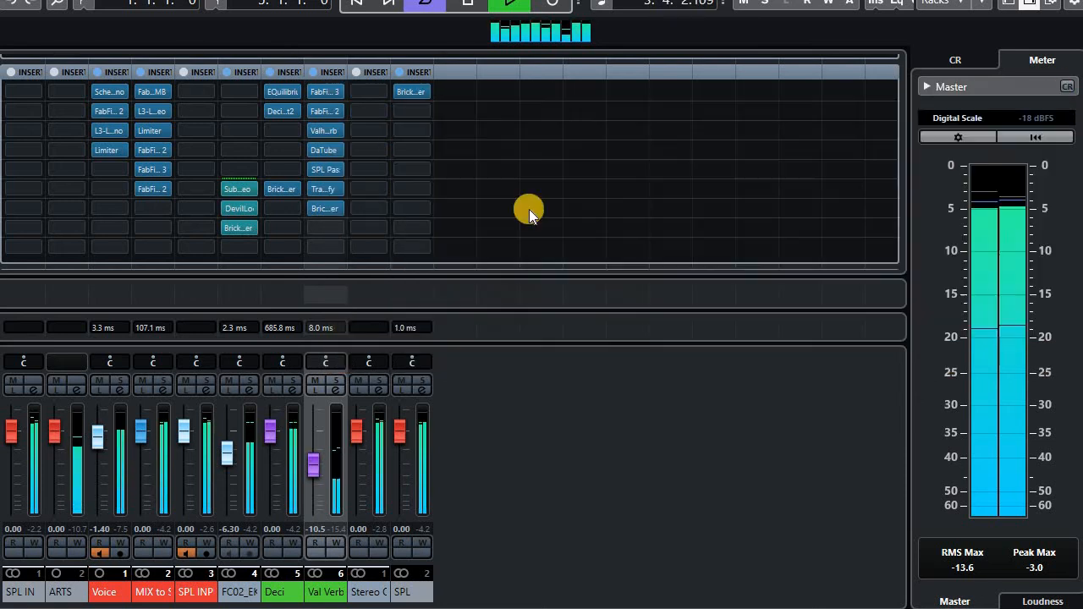
Rearrange the FC02_EK31_SFX_BB inserts, moving Submar to slot 3 and DevilLoc to slot 5 so slot 4 is free
drag(242, 235, 253, 136)
drag(258, 182, 240, 132)
drag(241, 221, 258, 164)
Add FabFilter Pro-DS to insert 4 of the FC02_EK31_SFX_BB channel and turn on its side-chain audition
click(252, 153)
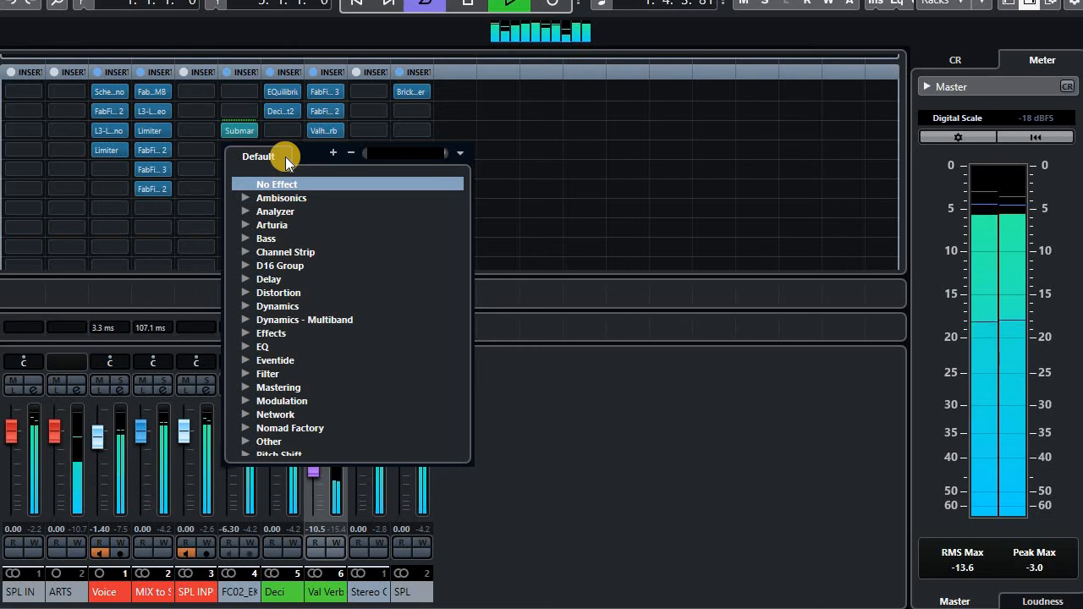
text(ds)
click(317, 197)
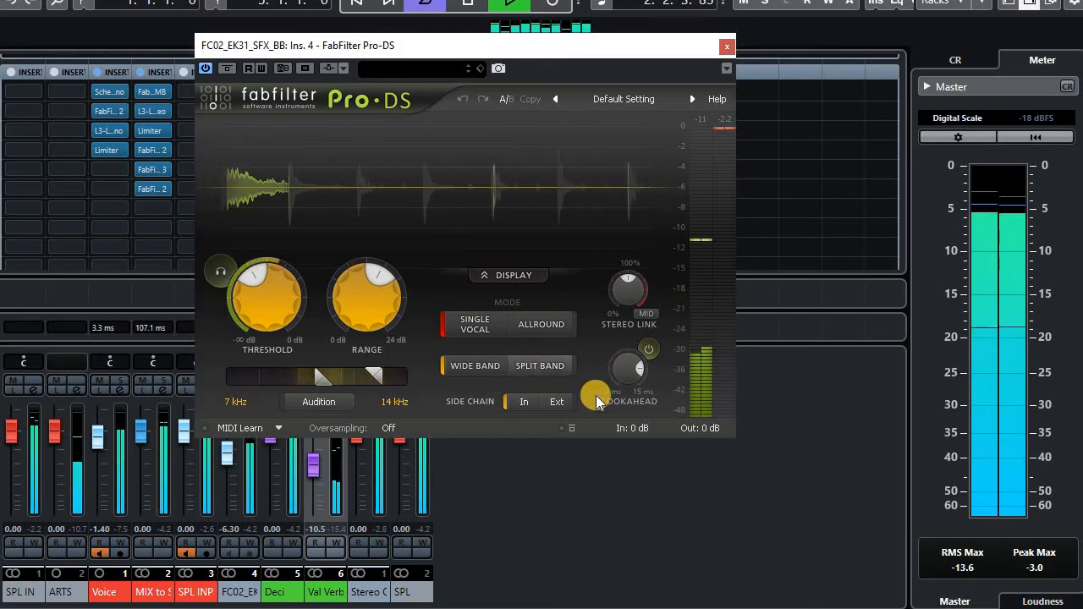
click(231, 337)
click(221, 271)
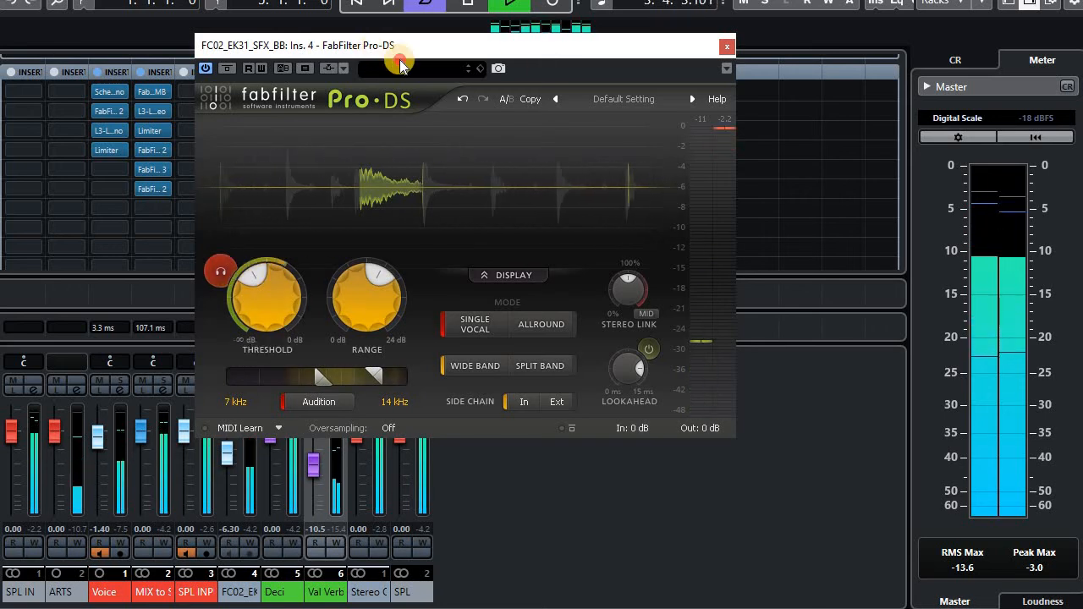
drag(399, 51, 522, 70)
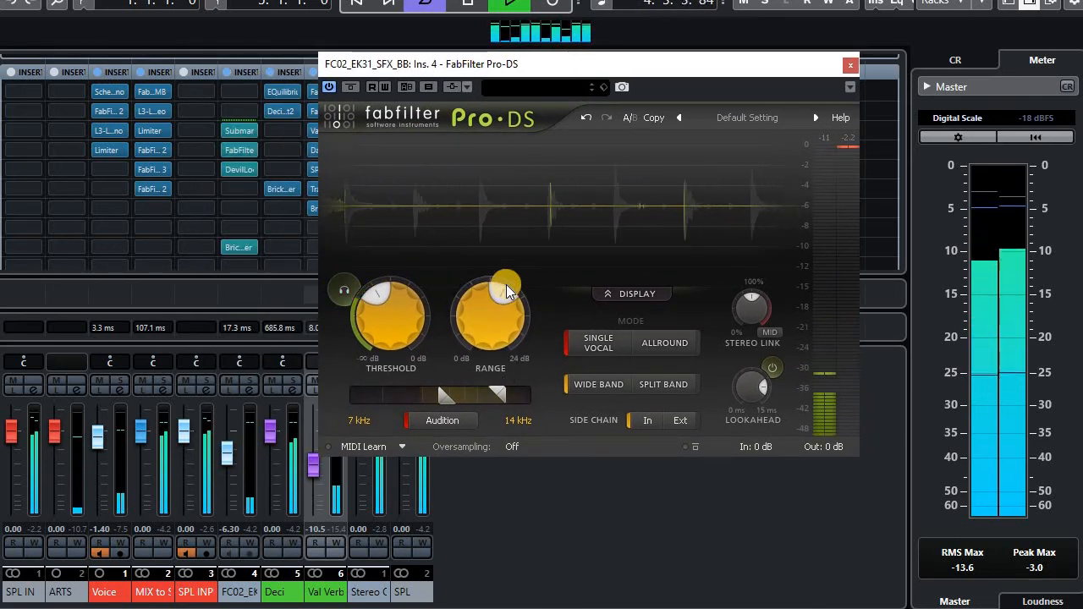
Mute the Deci and Val Verb channels and set the upper frequency of the Pro-DS side-chain band to 12.5 kHz
click(272, 384)
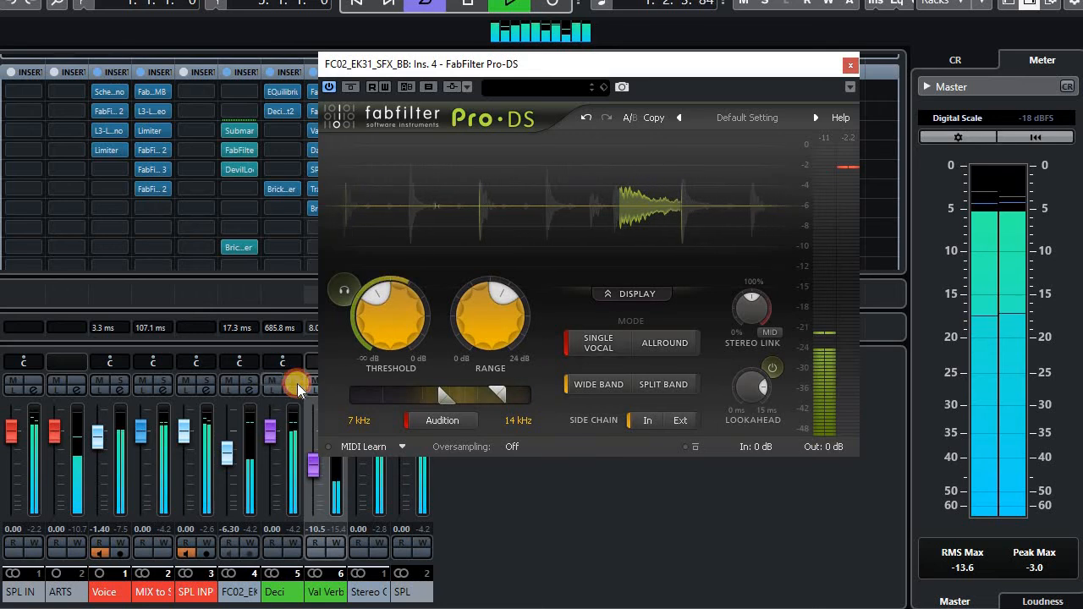
click(311, 380)
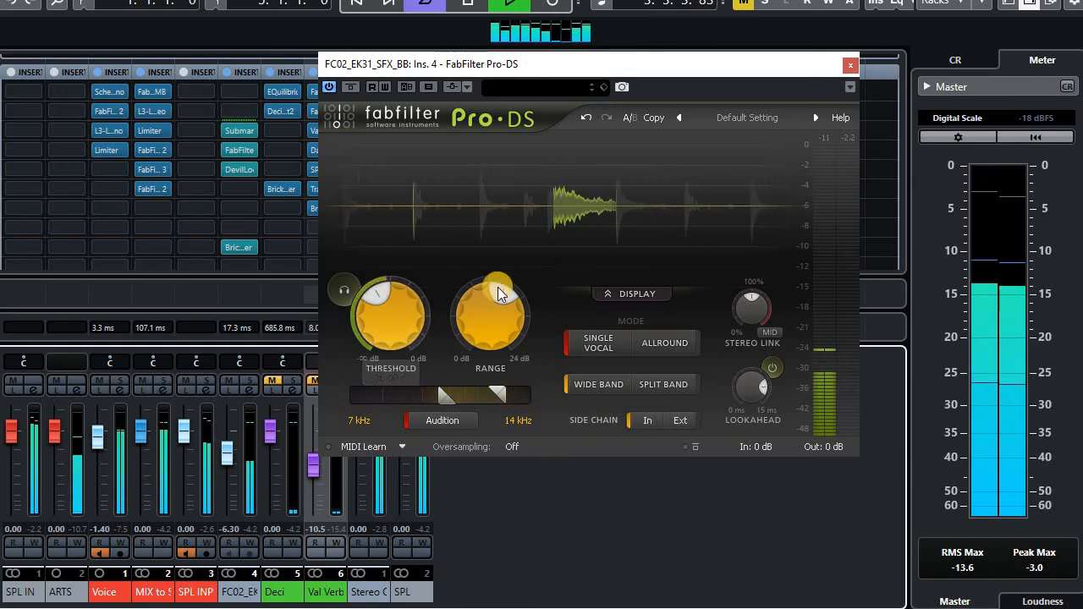
double_click(443, 400)
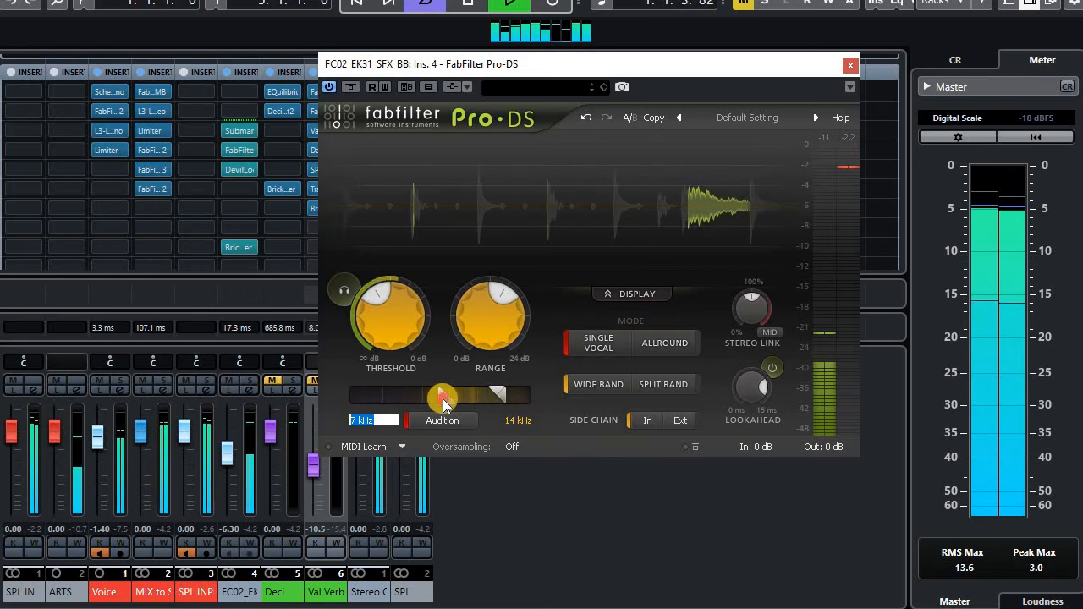
double_click(504, 396)
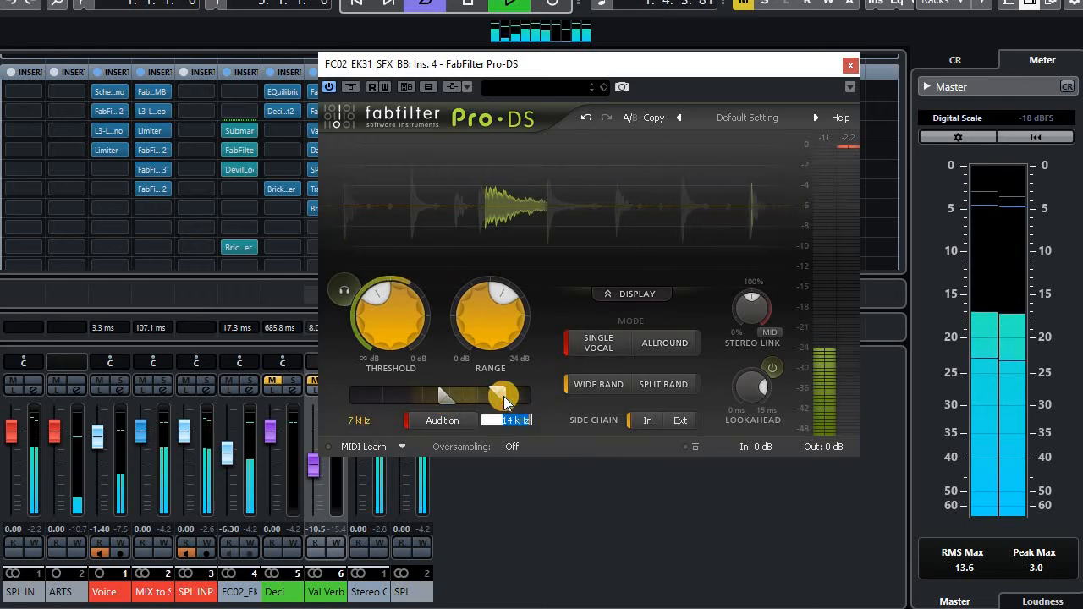
text(12.5)
key(Return)
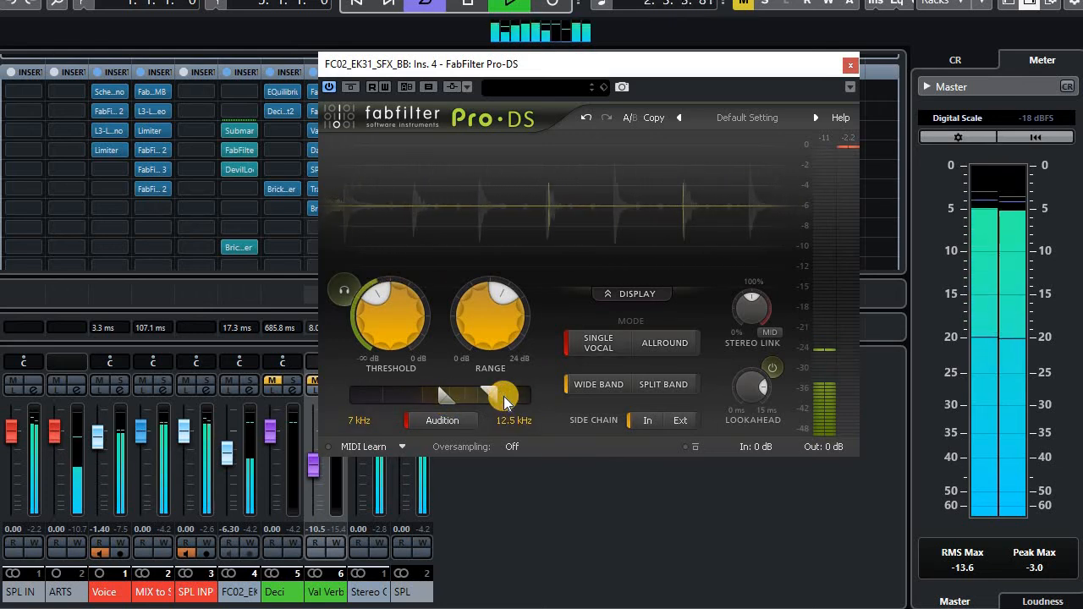
Try raising the side-chain band's lower frequency to about 8.4 kHz, and restore it to 7 kHz
click(448, 403)
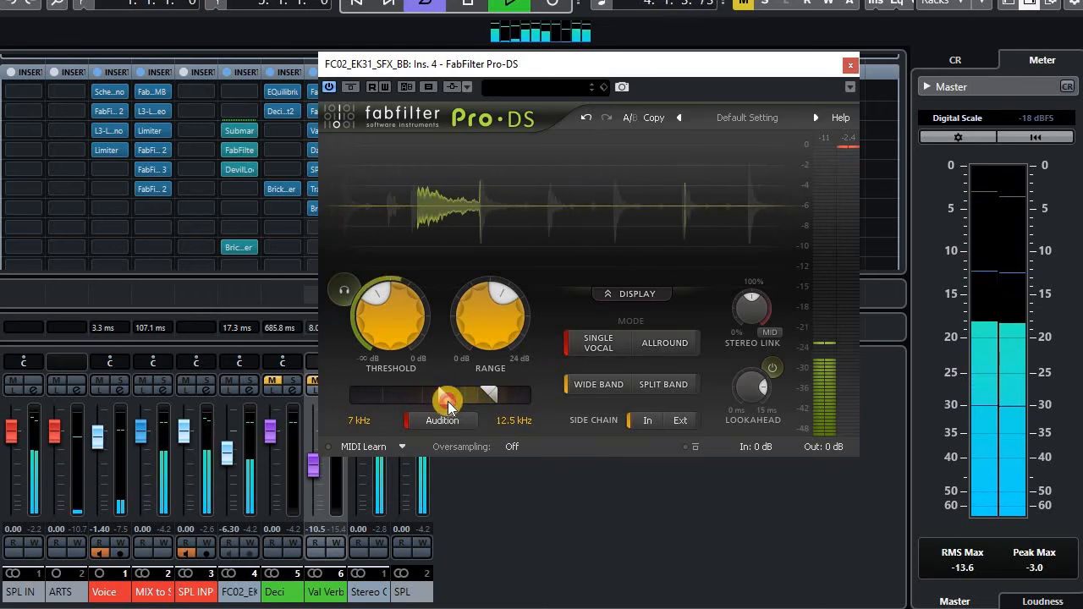
drag(449, 403, 456, 405)
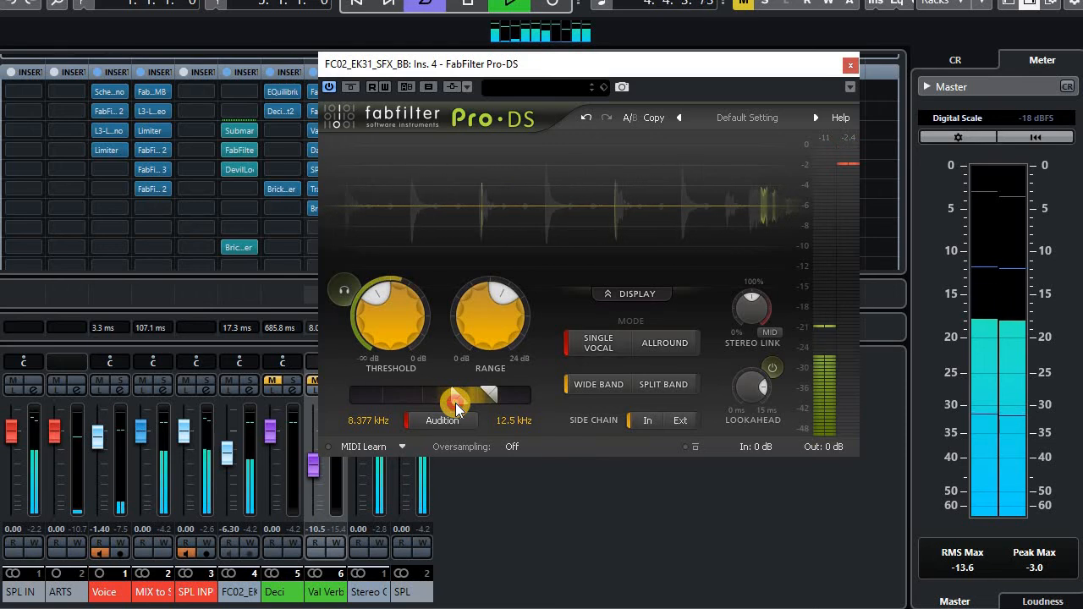
double_click(456, 405)
text(7)
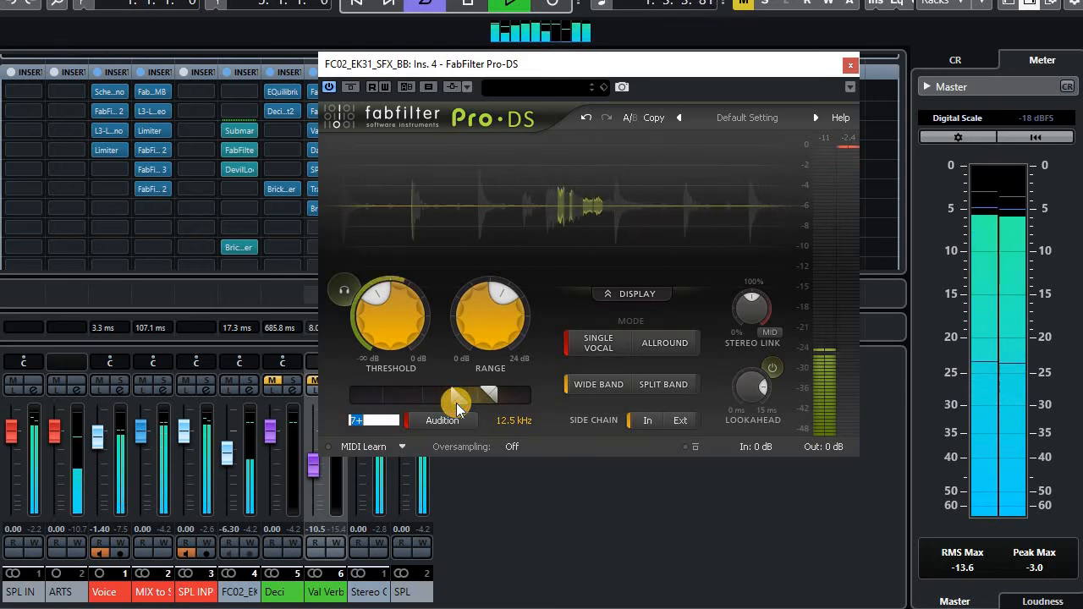
key(Return)
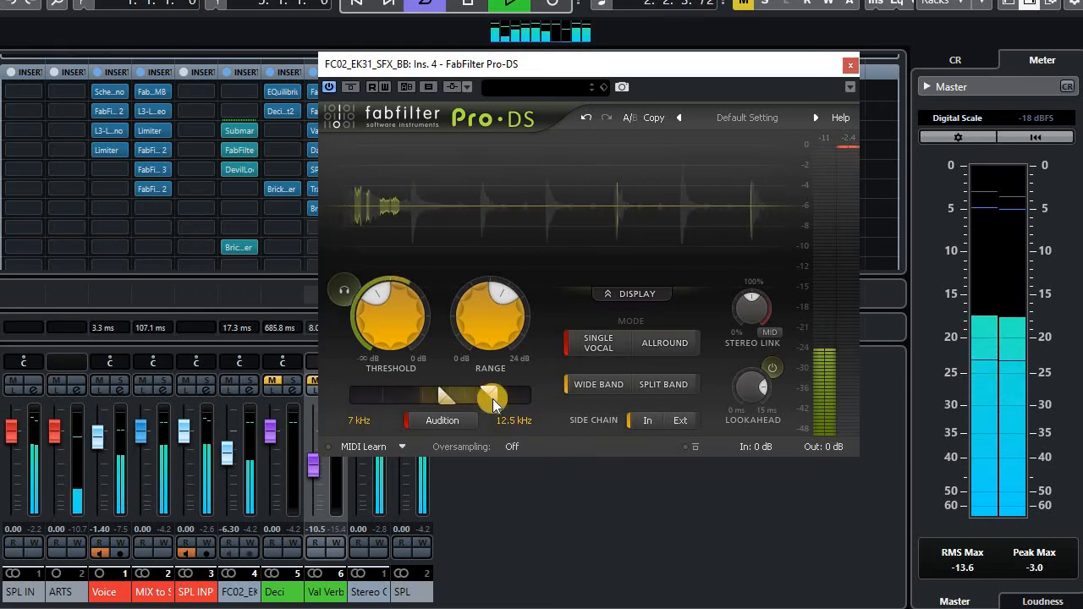
Audition the Pro-DS triggering signal briefly, and raise Stereo Link slightly above 100% in Mid mode
click(344, 292)
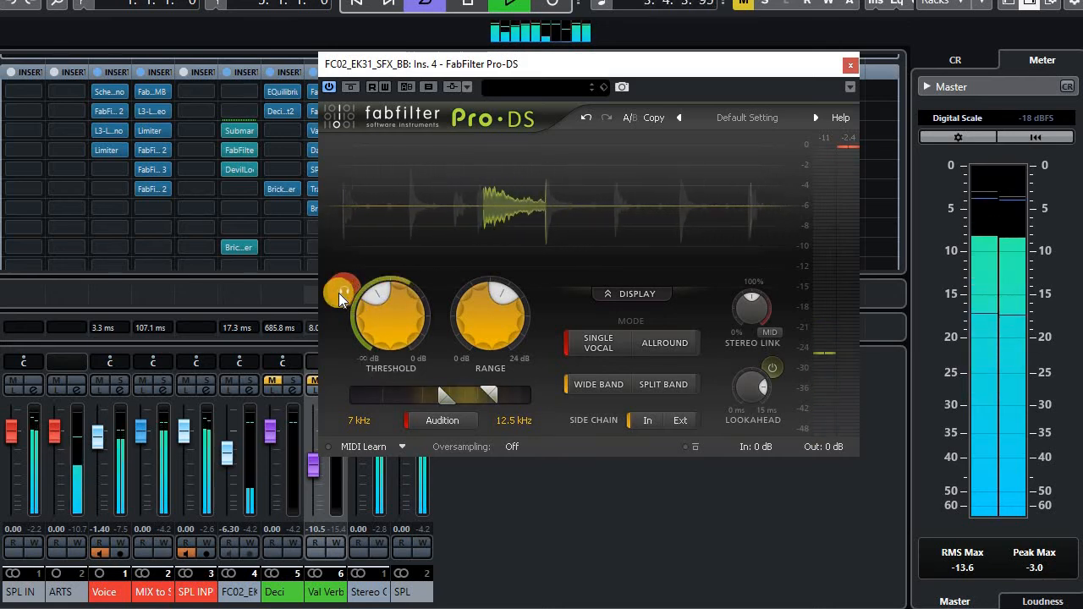
click(772, 334)
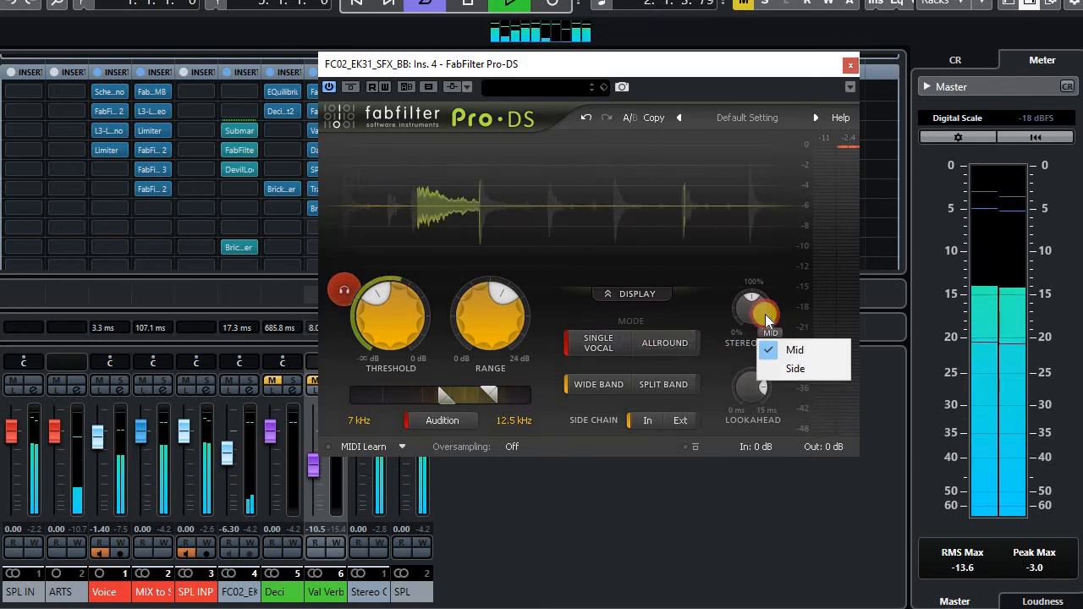
click(760, 317)
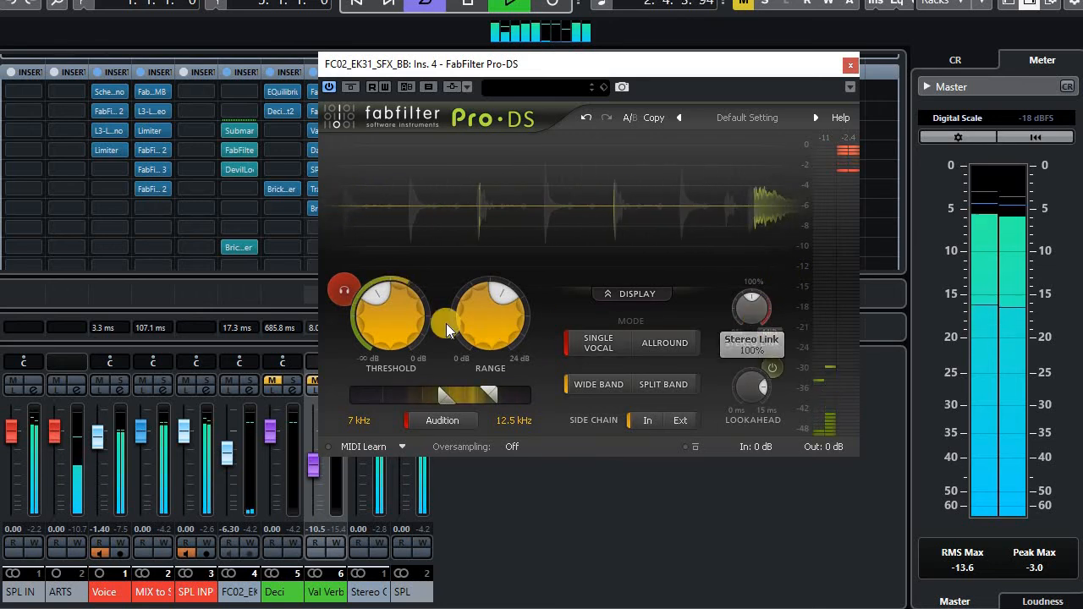
click(345, 290)
mouse_move(751, 318)
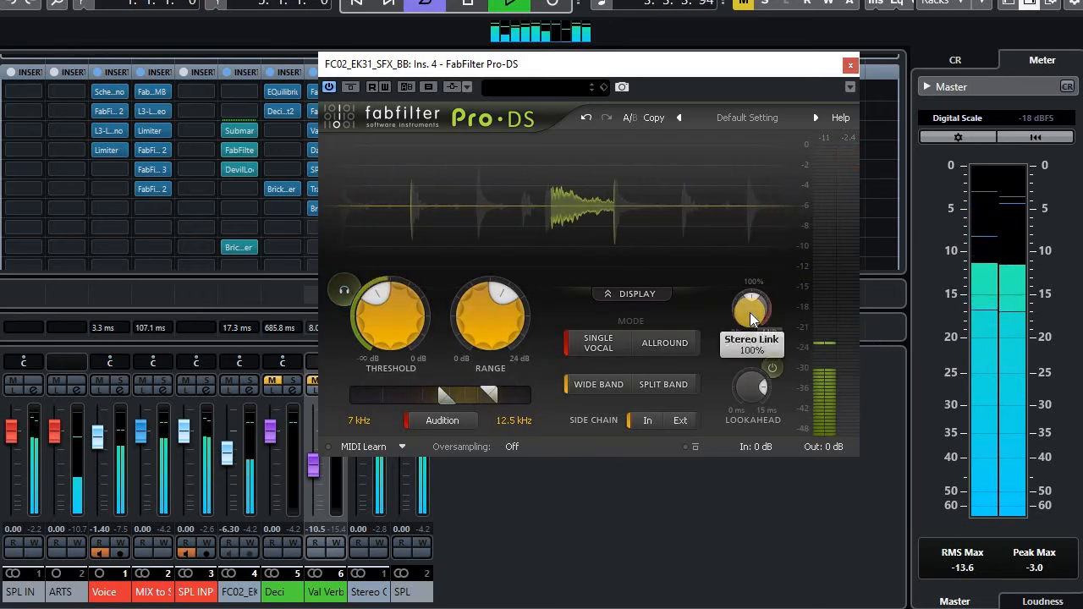
drag(751, 317, 762, 297)
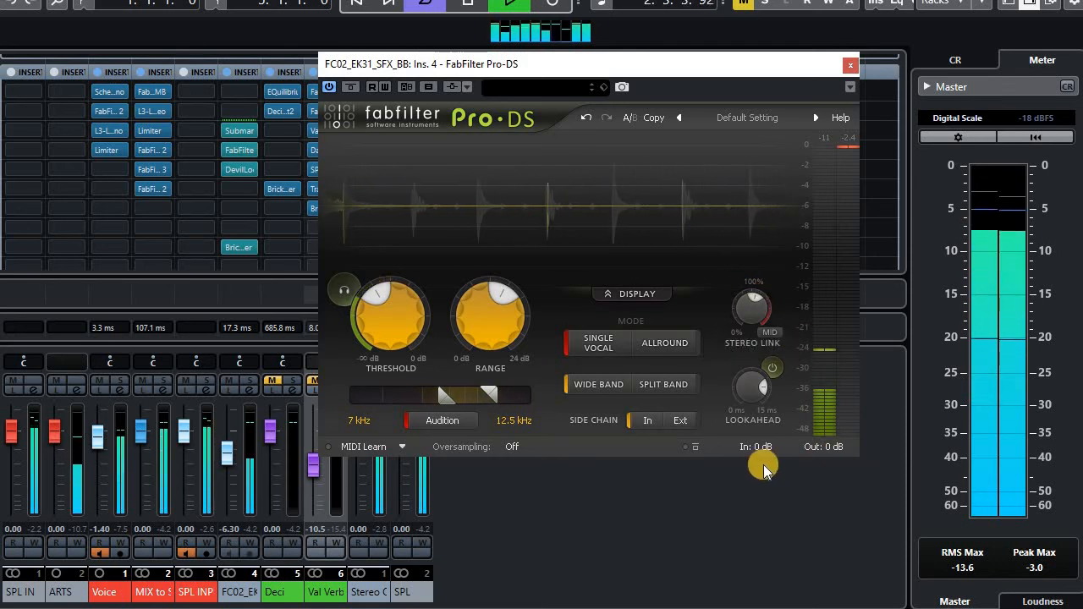
Try Pro-DS with Lookahead switched off and at long and short times, and leave it on at a mid-range setting
click(747, 378)
drag(748, 378, 791, 369)
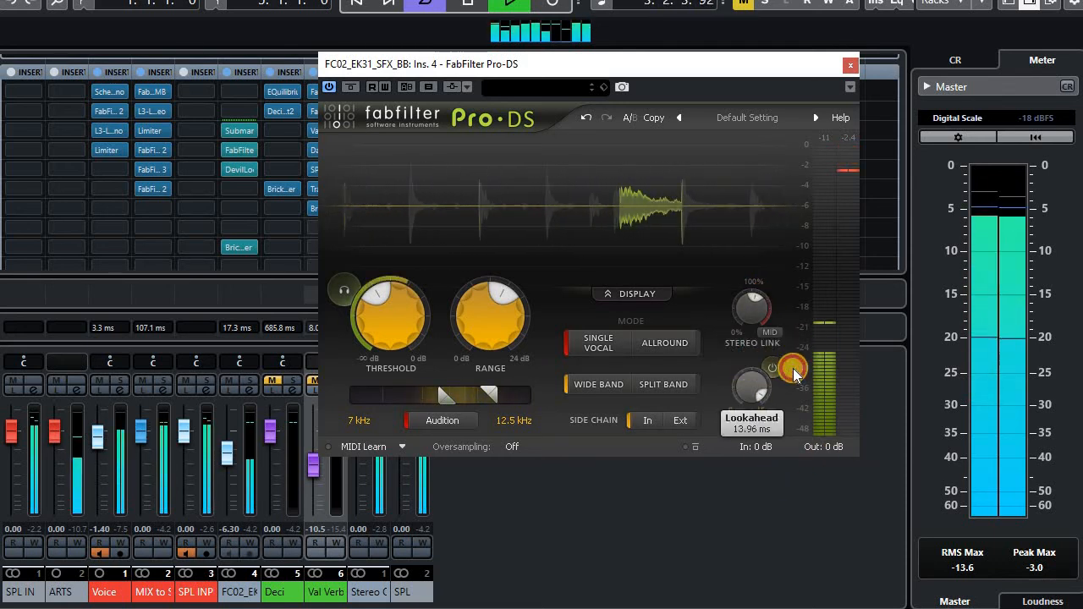
click(765, 370)
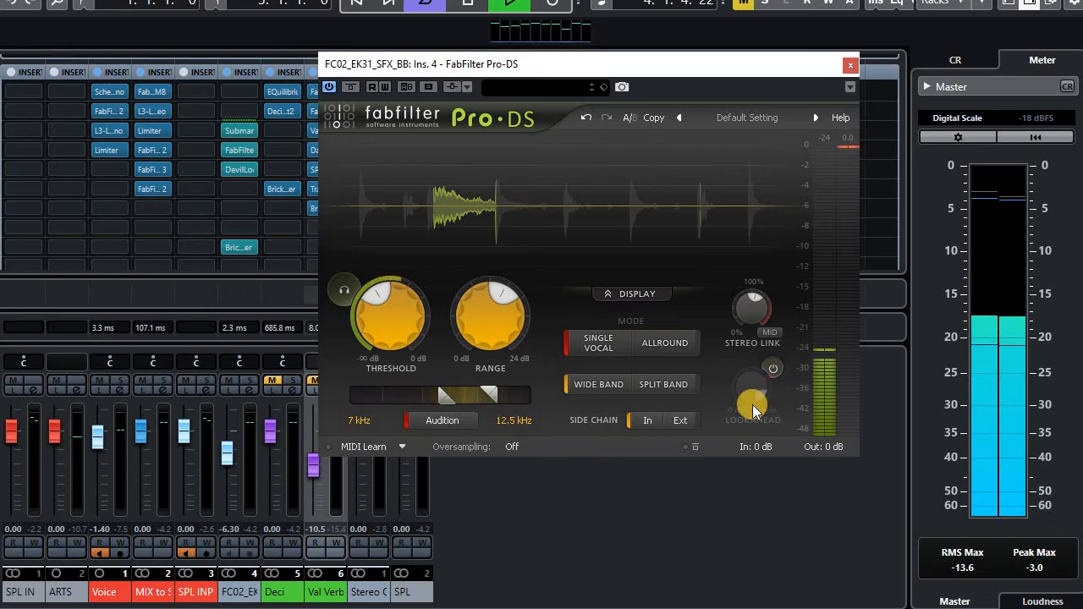
click(756, 378)
drag(756, 378, 747, 453)
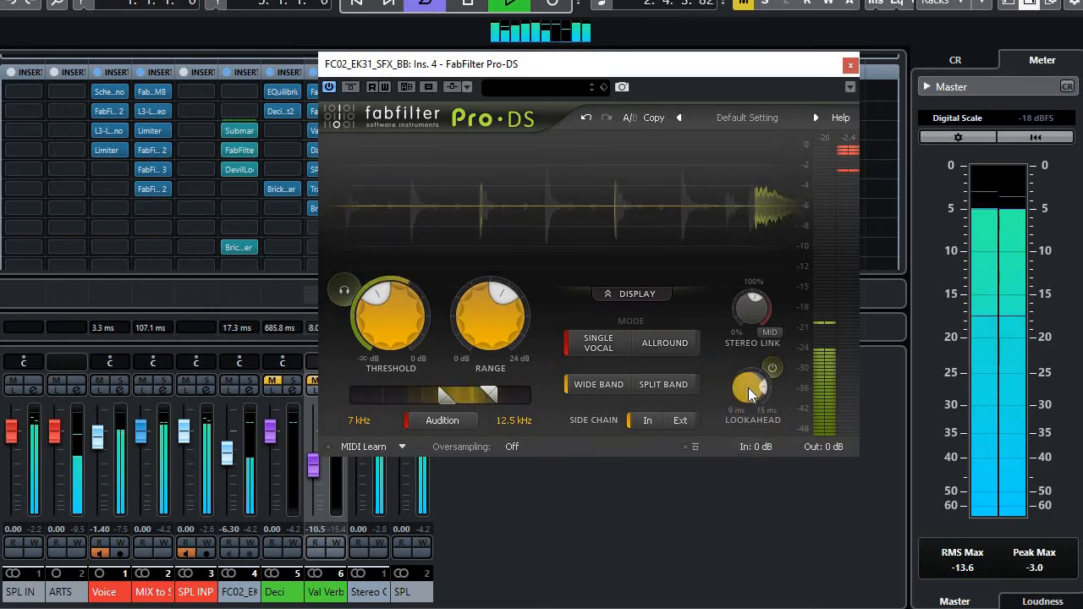
drag(754, 376, 761, 335)
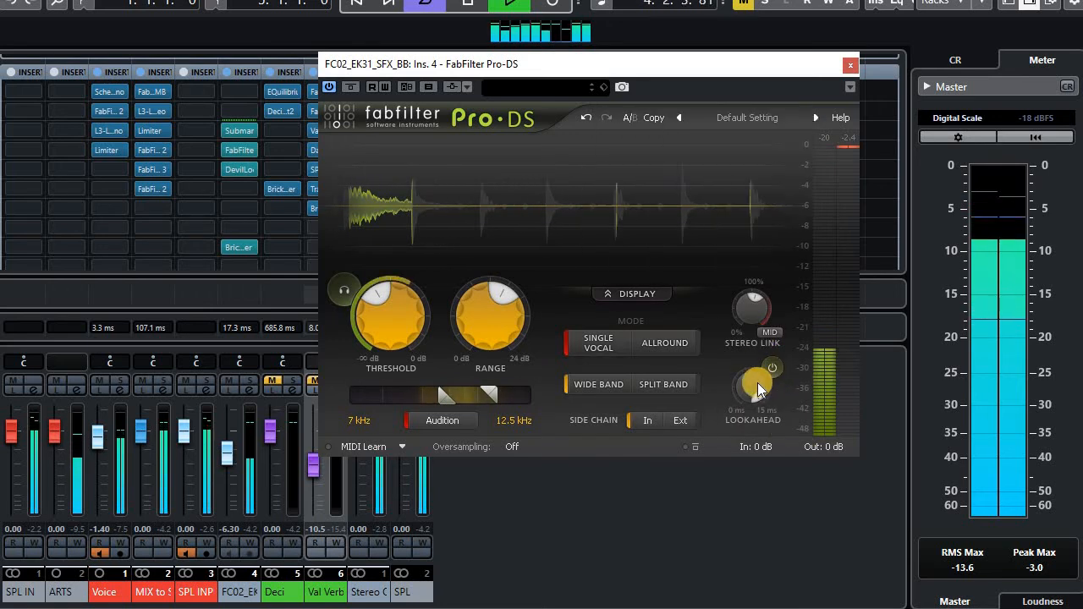
mouse_move(758, 382)
mouse_down()
mouse_move(749, 551)
mouse_move(790, 387)
mouse_up()
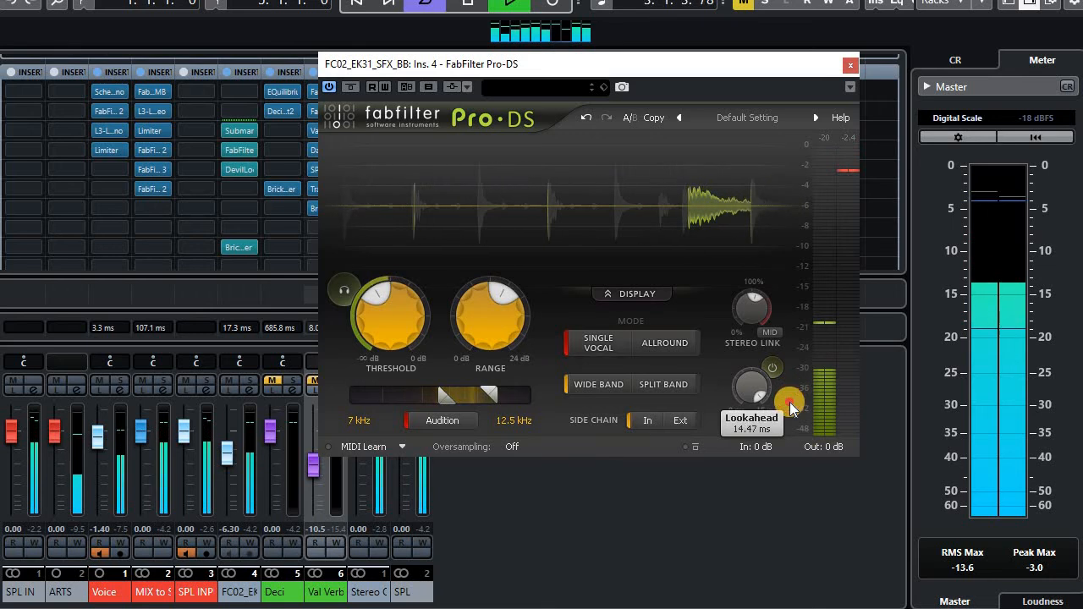
drag(791, 414, 806, 526)
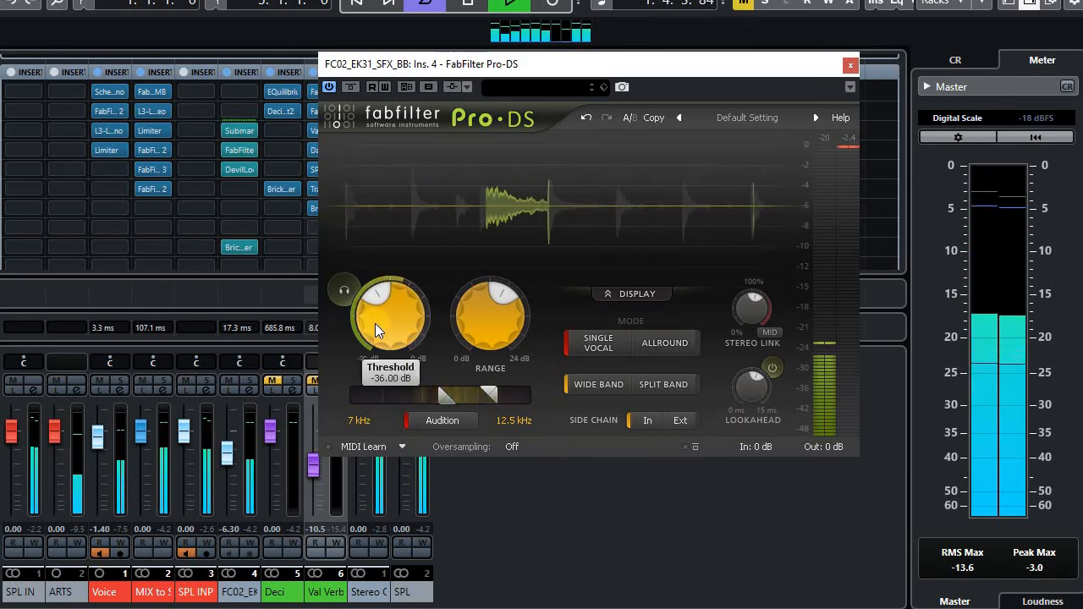
Turn off the side-chain audition and compare the kick with Pro-DS bypassed and active
mouse_move(377, 325)
click(344, 290)
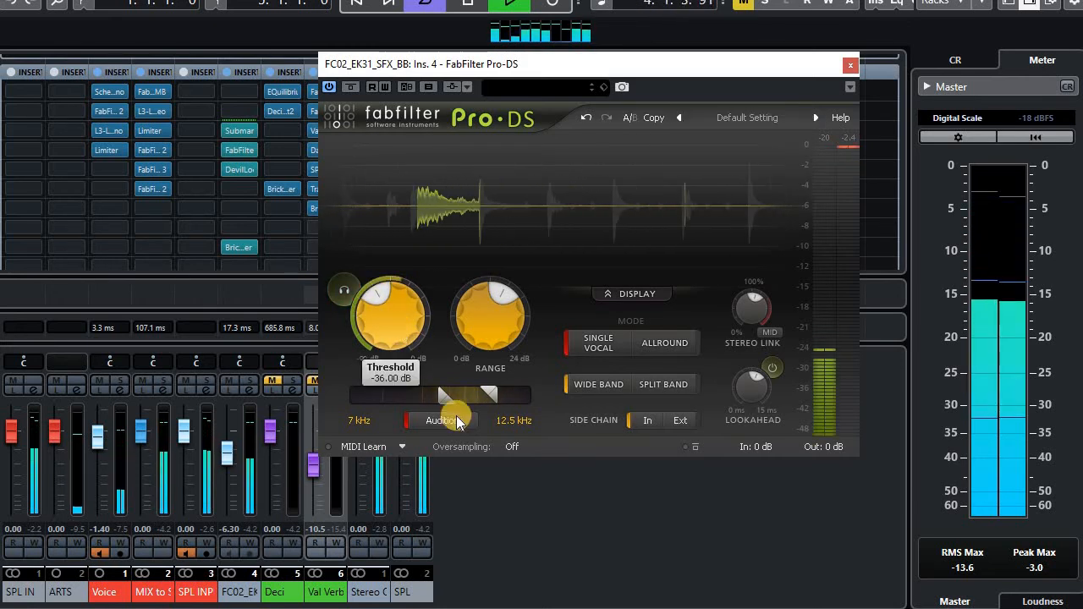
mouse_move(370, 319)
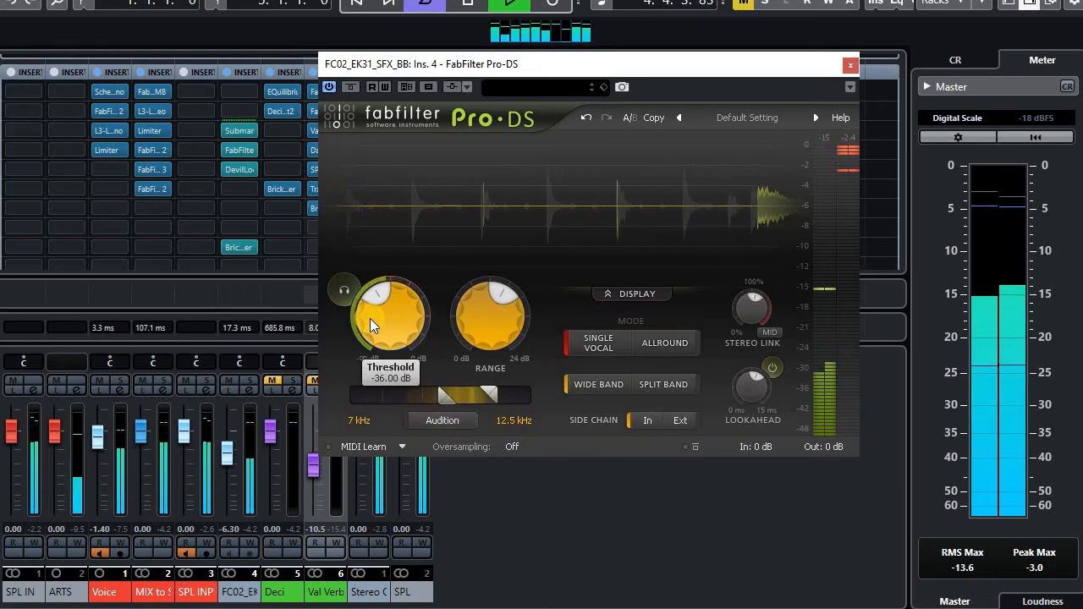
click(353, 87)
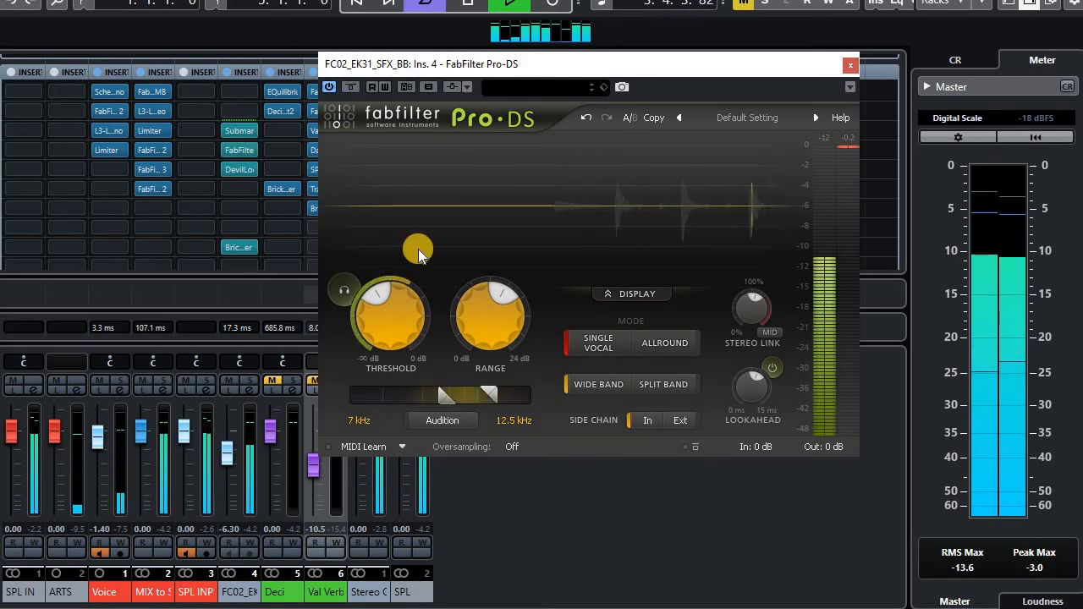
Switch the Pro-DS mode to Allround and set Range to 4.5 dB
click(637, 344)
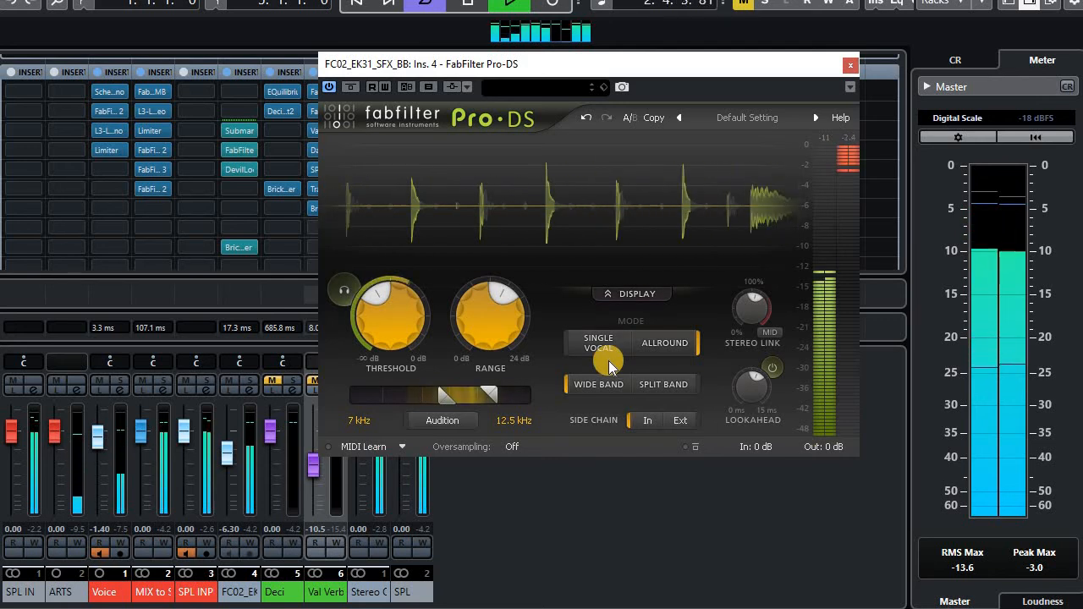
double_click(501, 311)
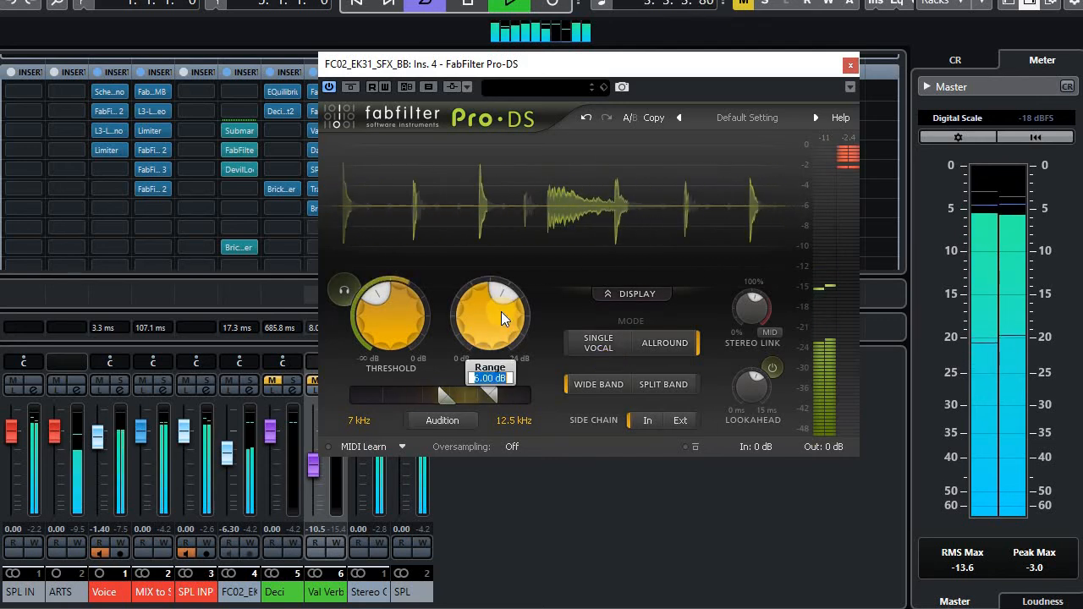
text(4.5)
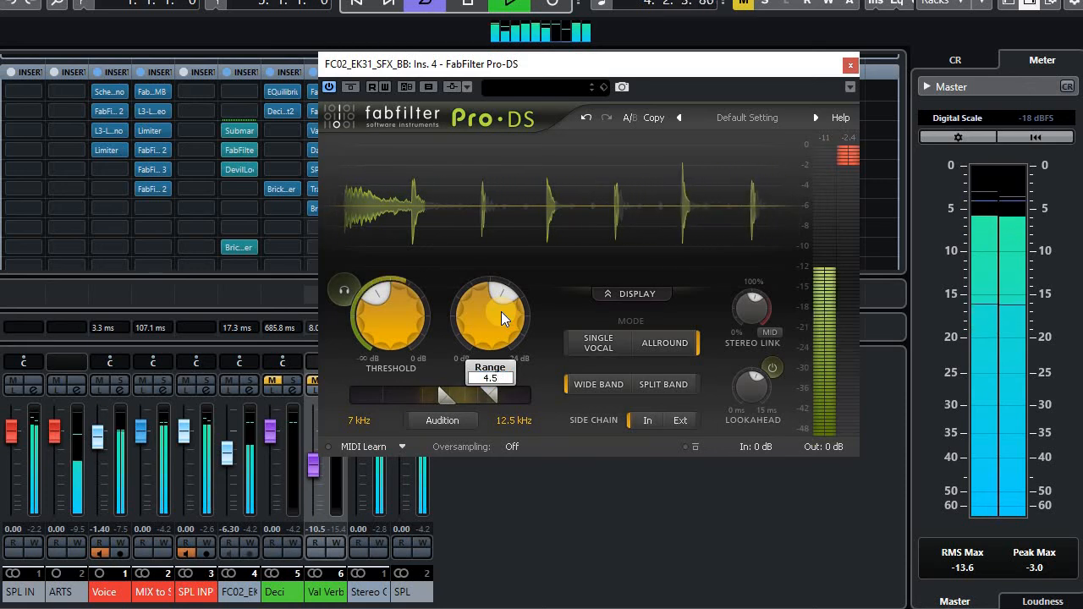
key(Return)
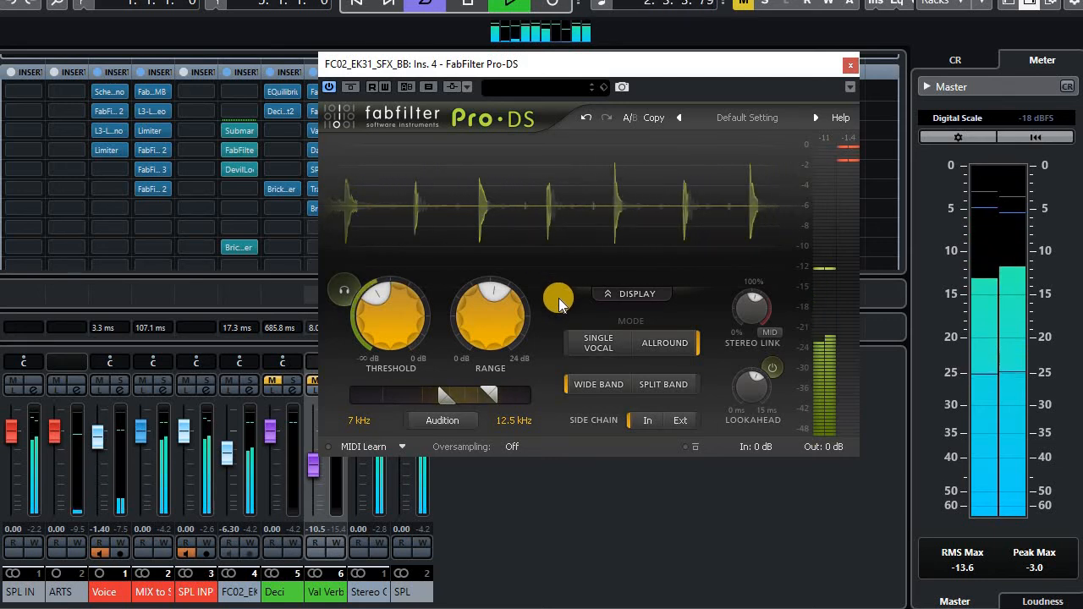
Unmute the Deci and Val Verb channels and compare the full mix with Pro-DS bypassed and active
click(308, 382)
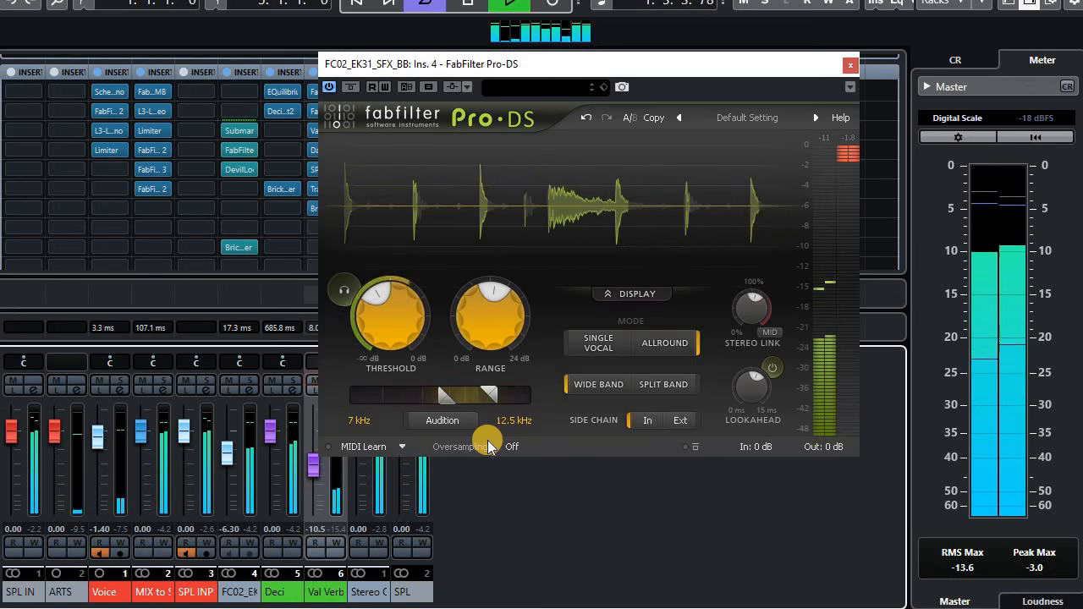
click(354, 88)
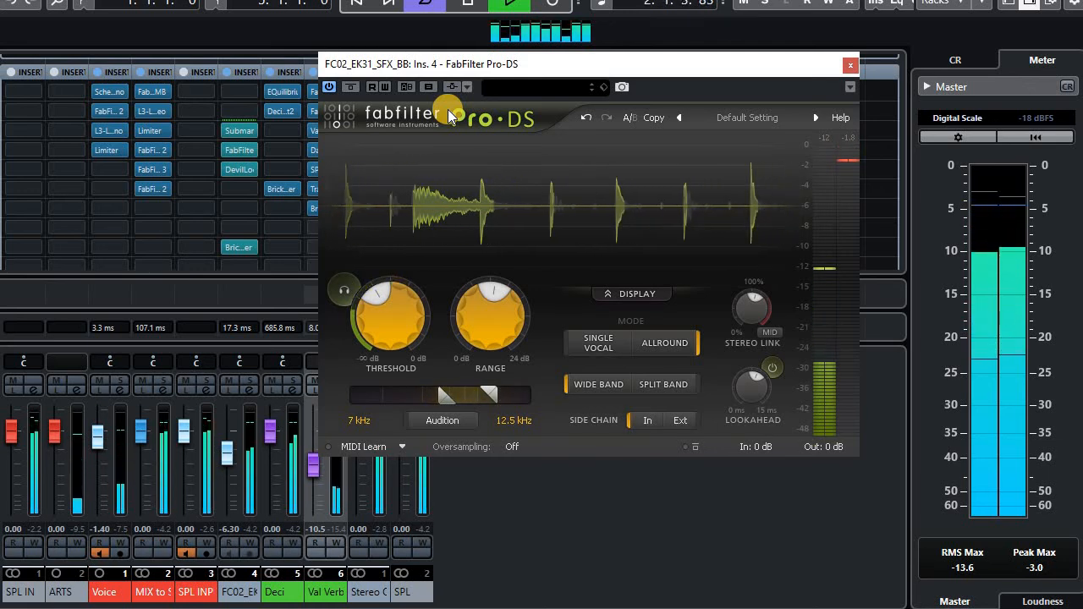
mouse_move(482, 310)
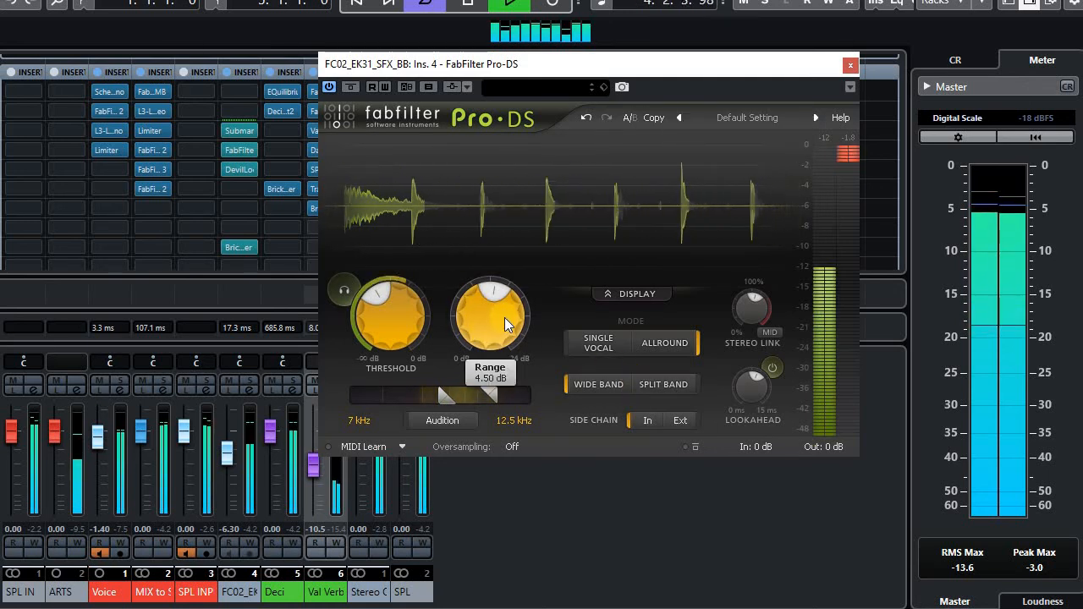
Try a Pro-DS Threshold of -38 dB, and settle on -37 dB
mouse_move(399, 303)
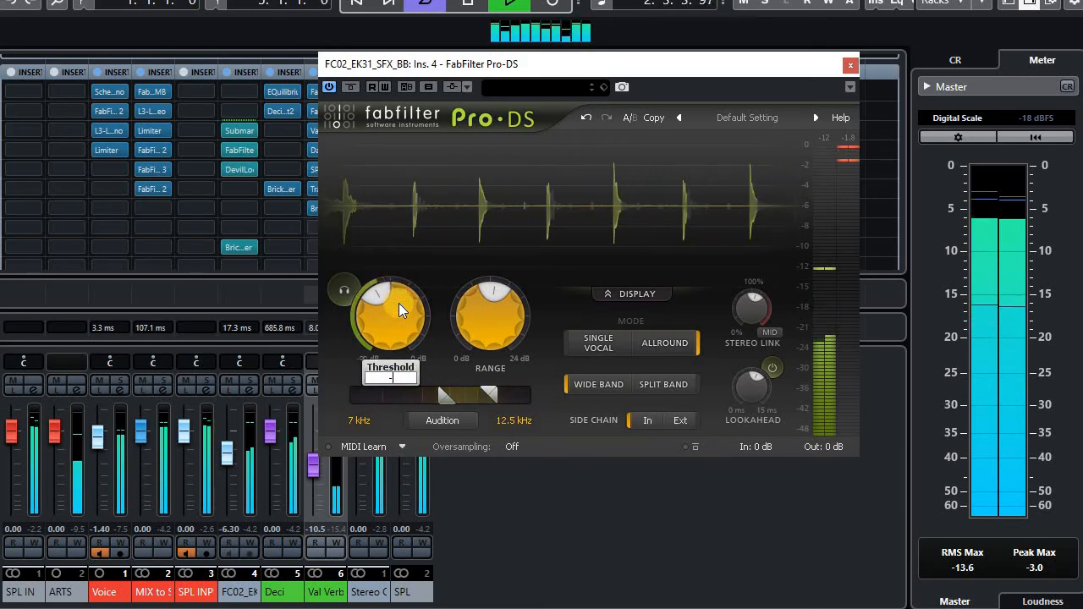
text(38)
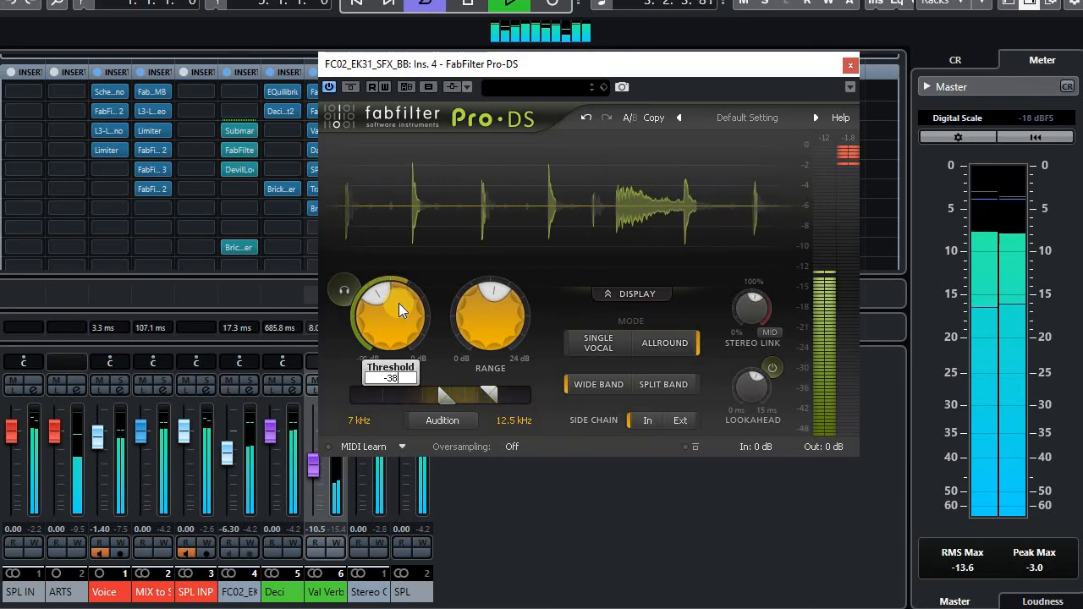
key(Return)
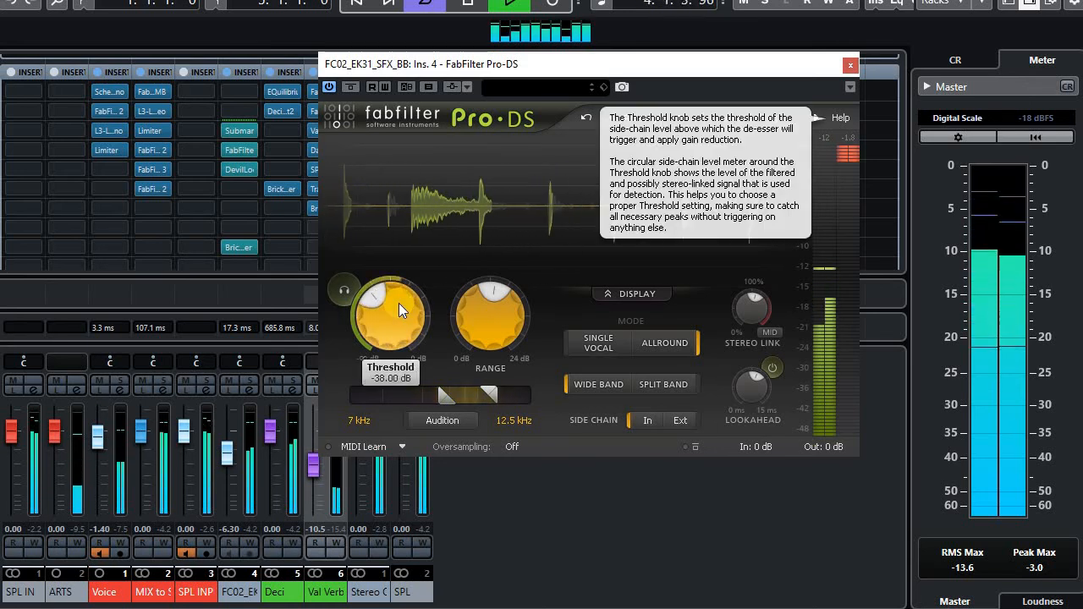
text(-37)
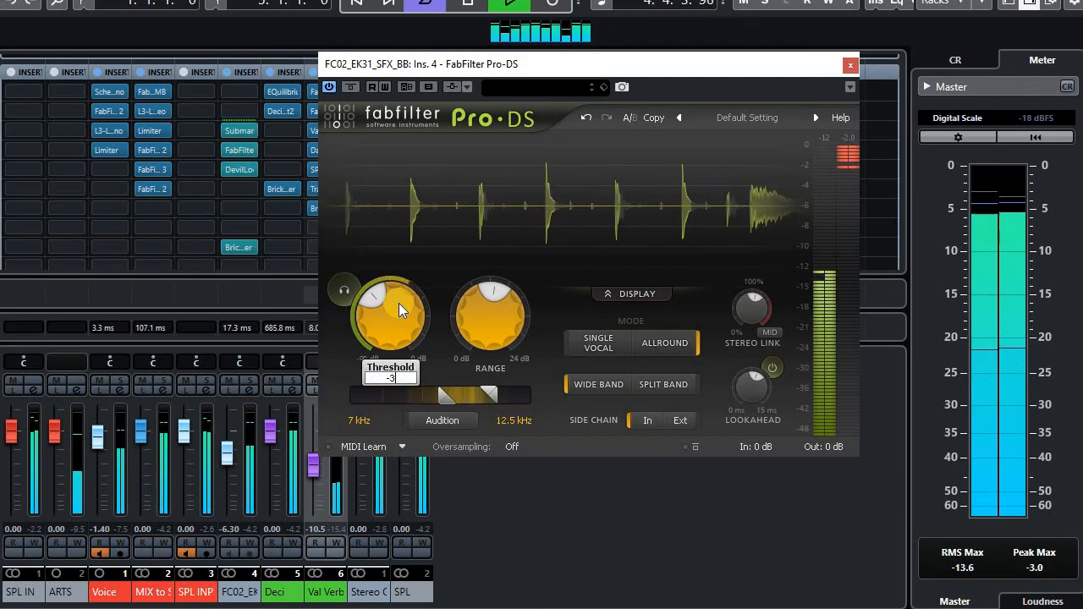
key(Return)
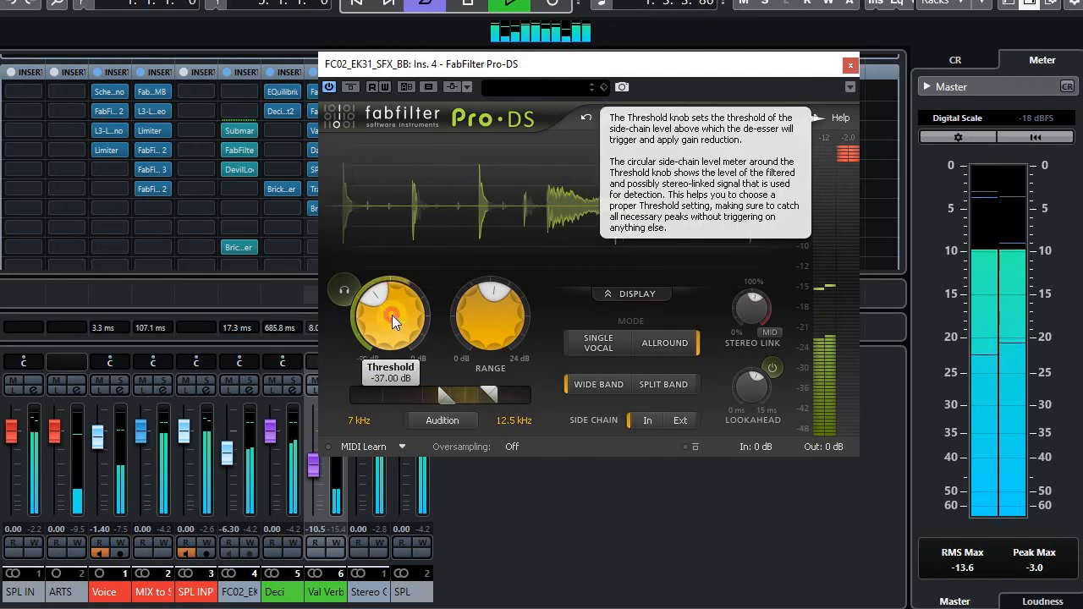
Close Pro-DS and compare the kick channel's peak level with Devil-Loc bypassed and active
drag(392, 314, 684, 248)
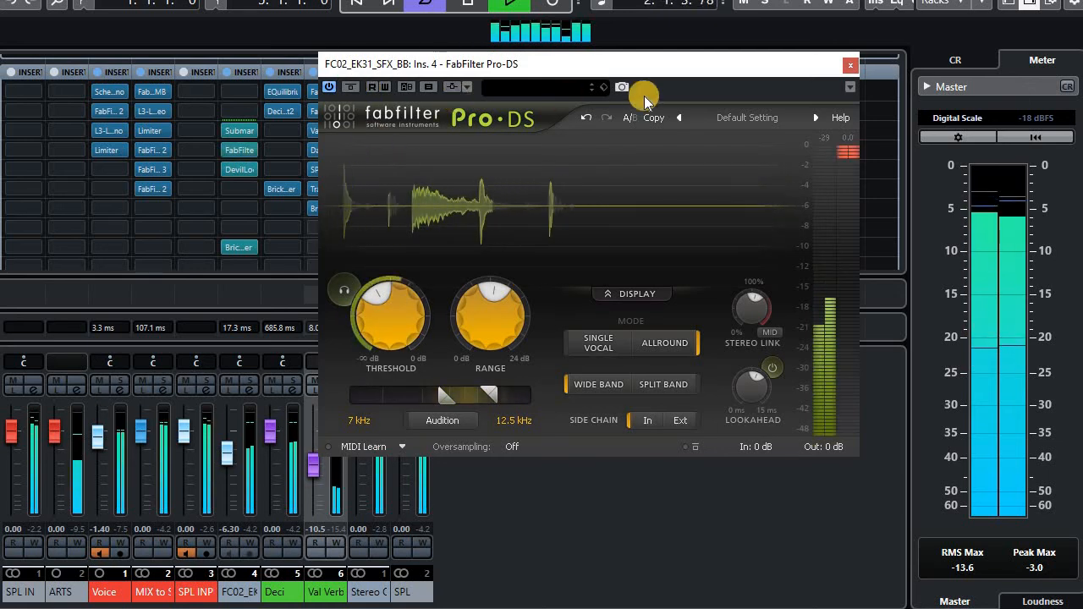
click(851, 66)
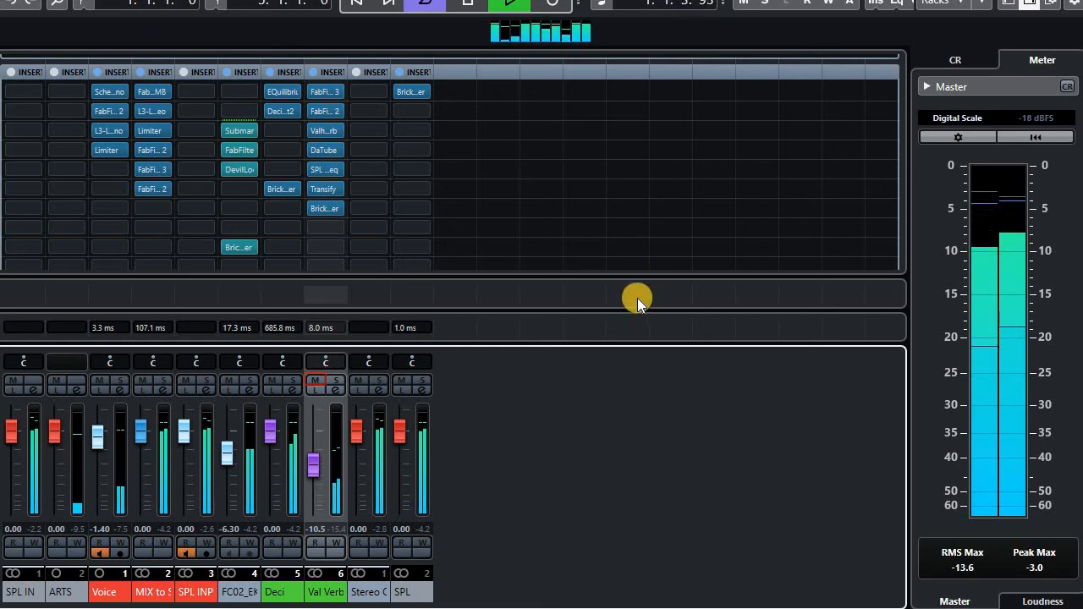
click(227, 166)
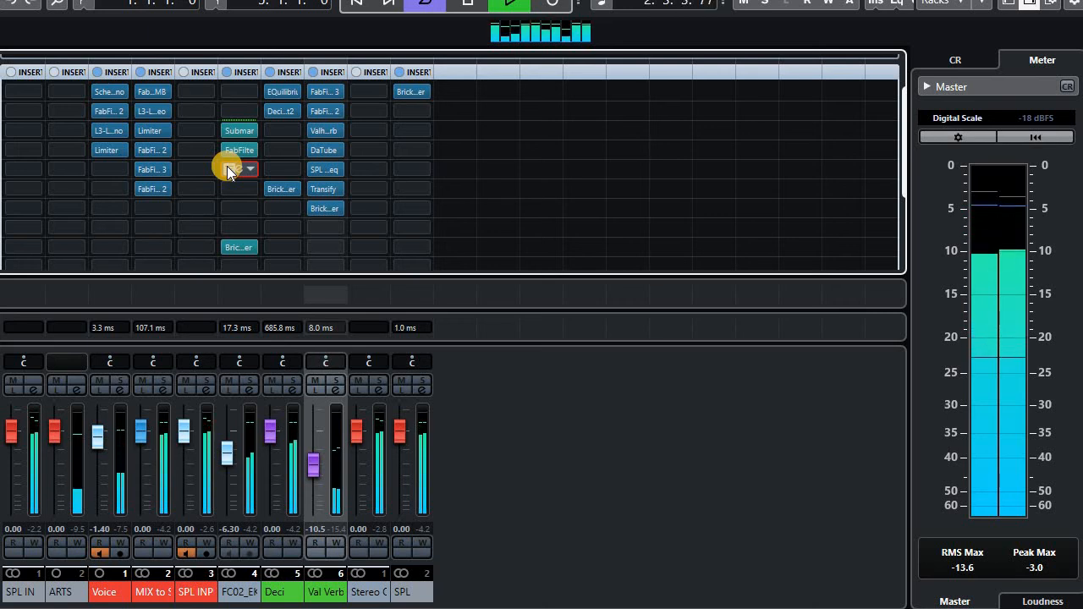
click(227, 166)
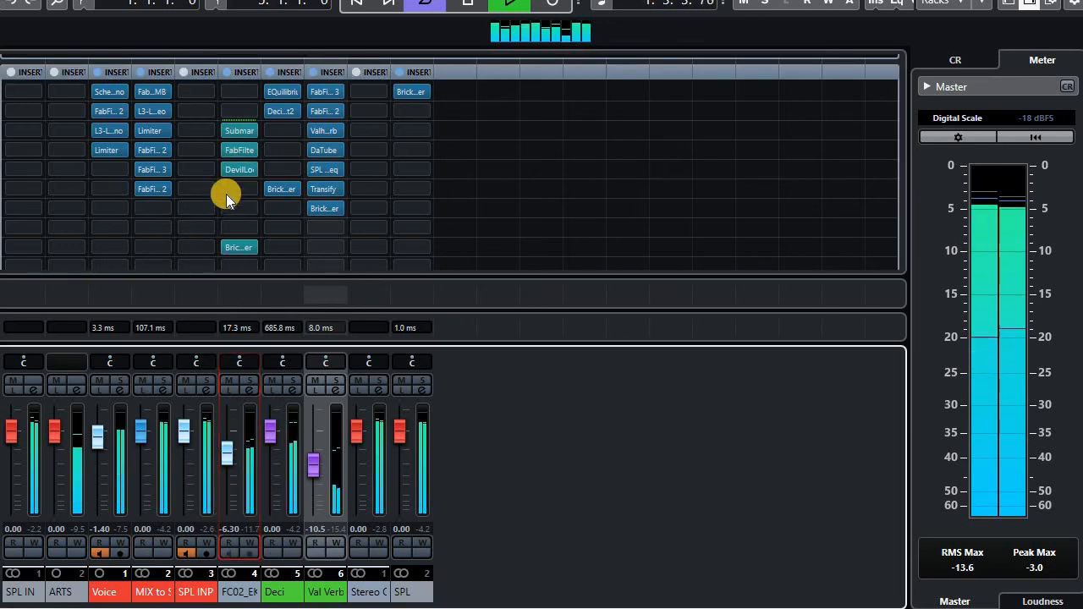
alt+click(228, 167)
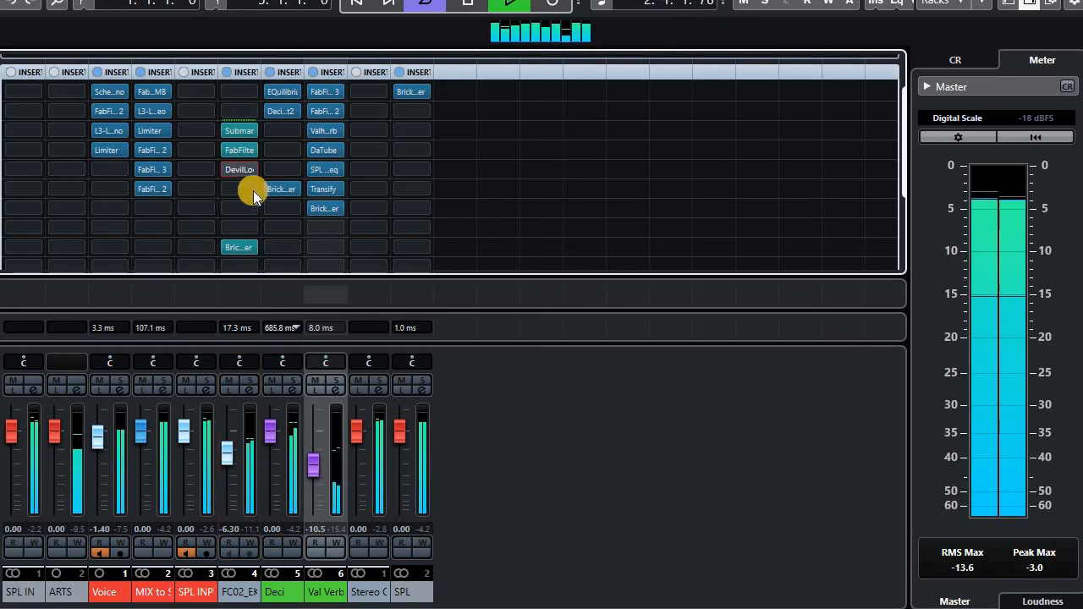
click(253, 539)
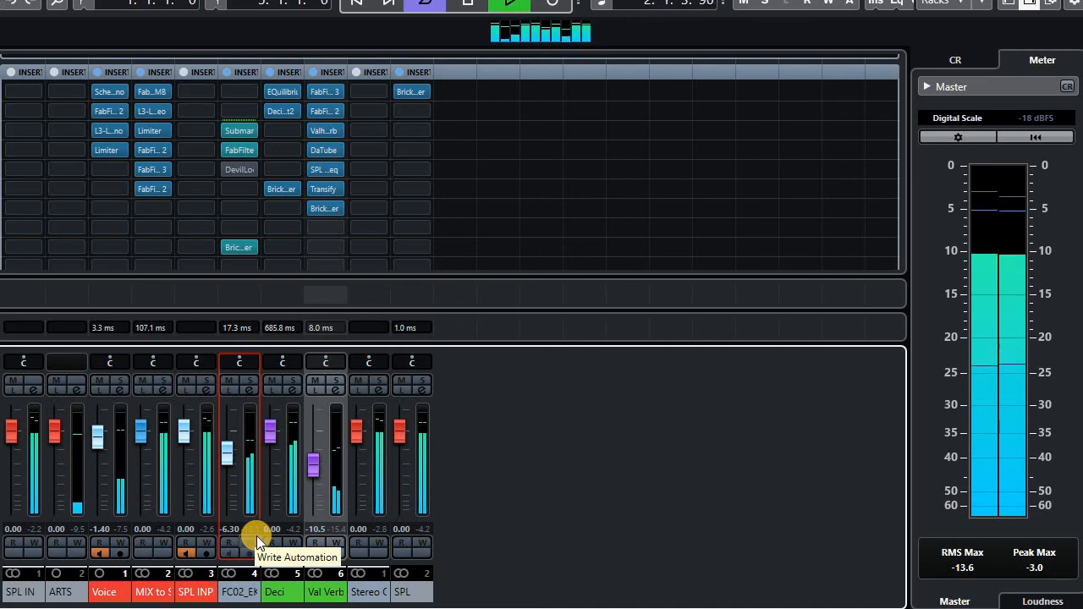
click(229, 174)
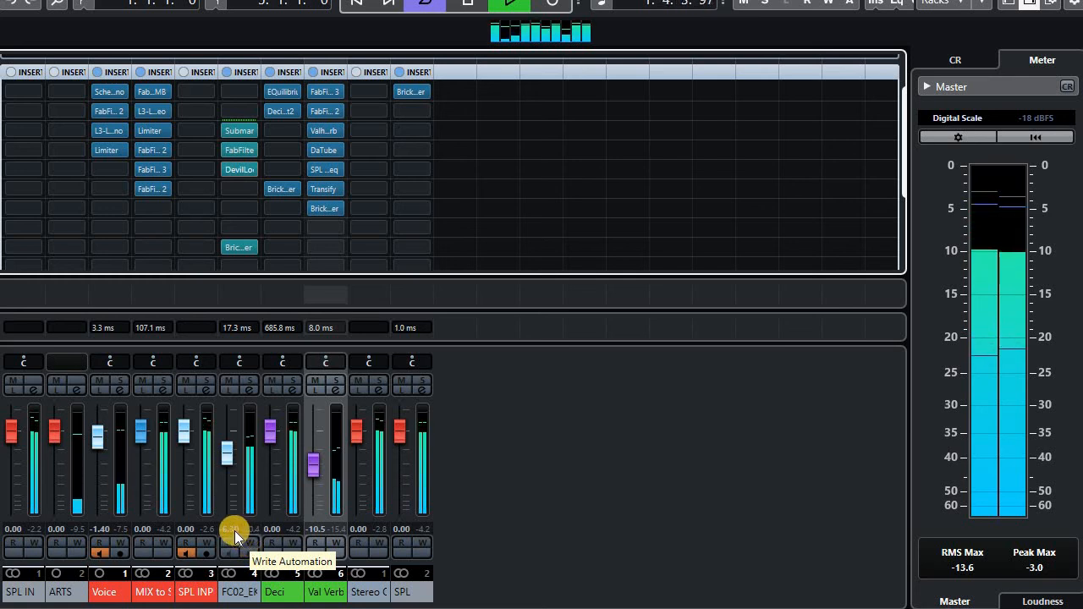
Try the kick channel's volume at -7.7 dB, reset its peak meter, and settle on -8.4 dB
click(232, 530)
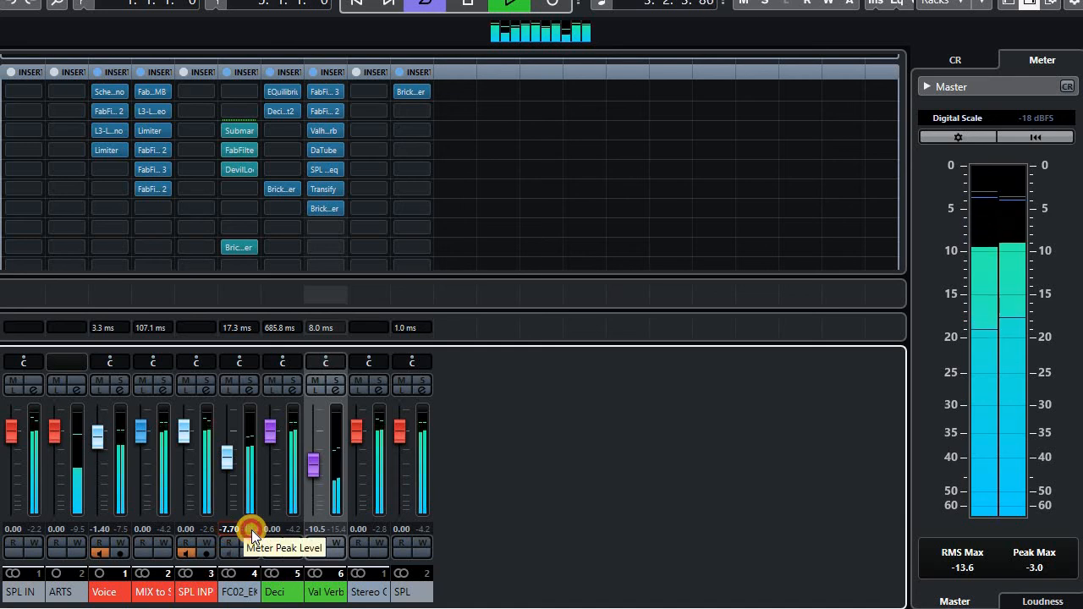
click(251, 530)
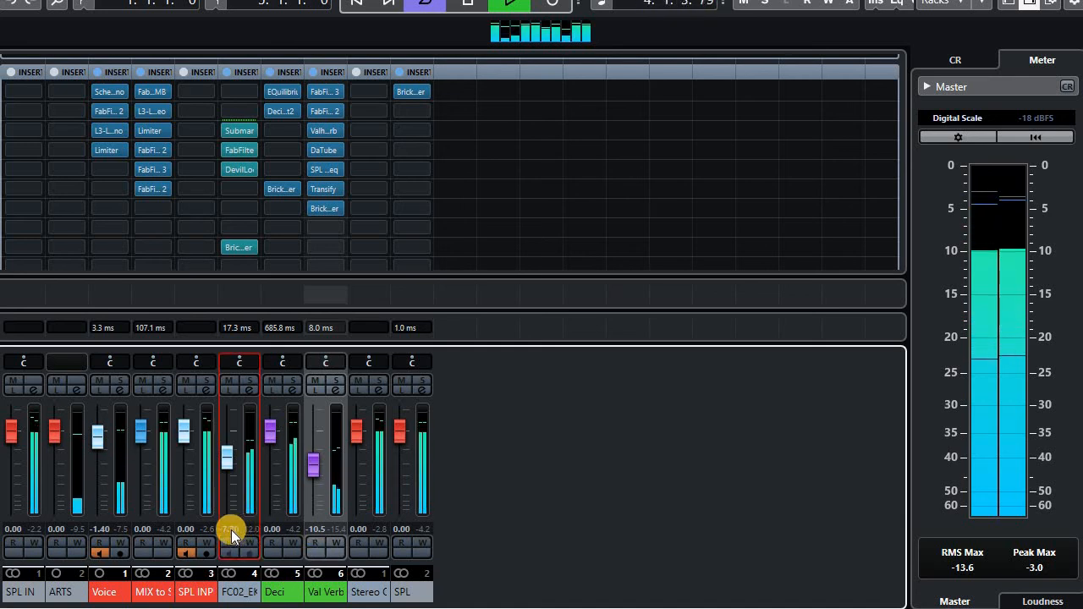
click(231, 530)
text(-8.4)
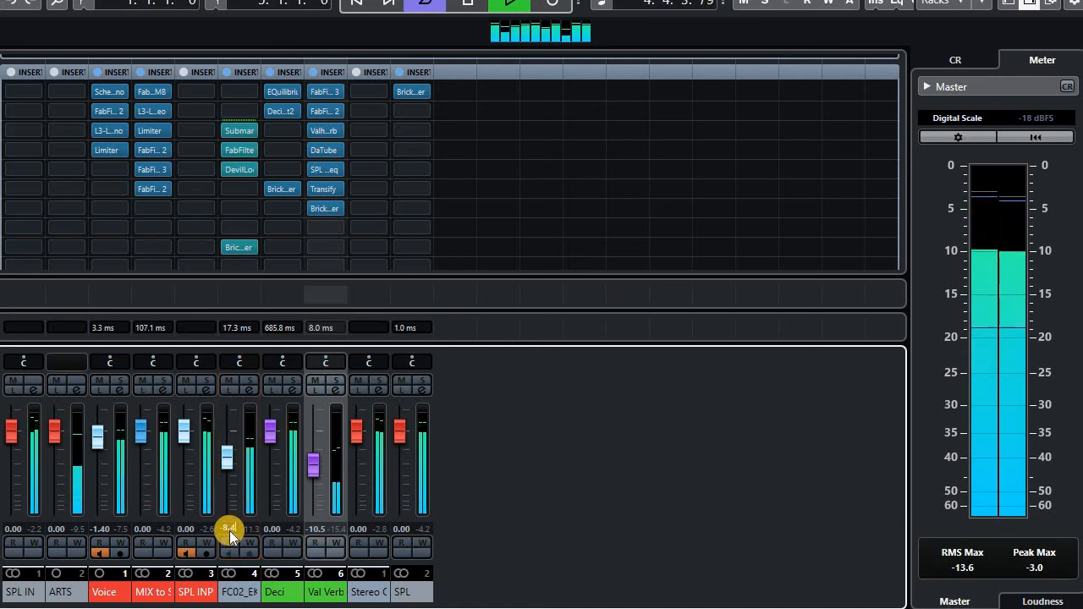
key(Return)
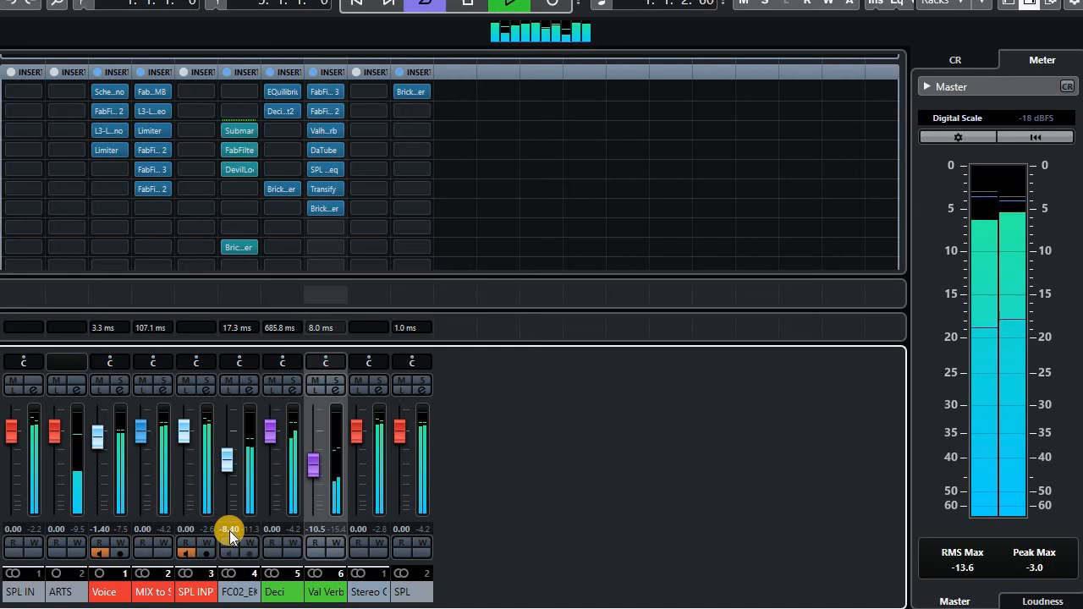
Check the mix with the kick muted and faded out, restoring its volume to -8.4 dB, and with the Deci channel briefly muted
click(227, 166)
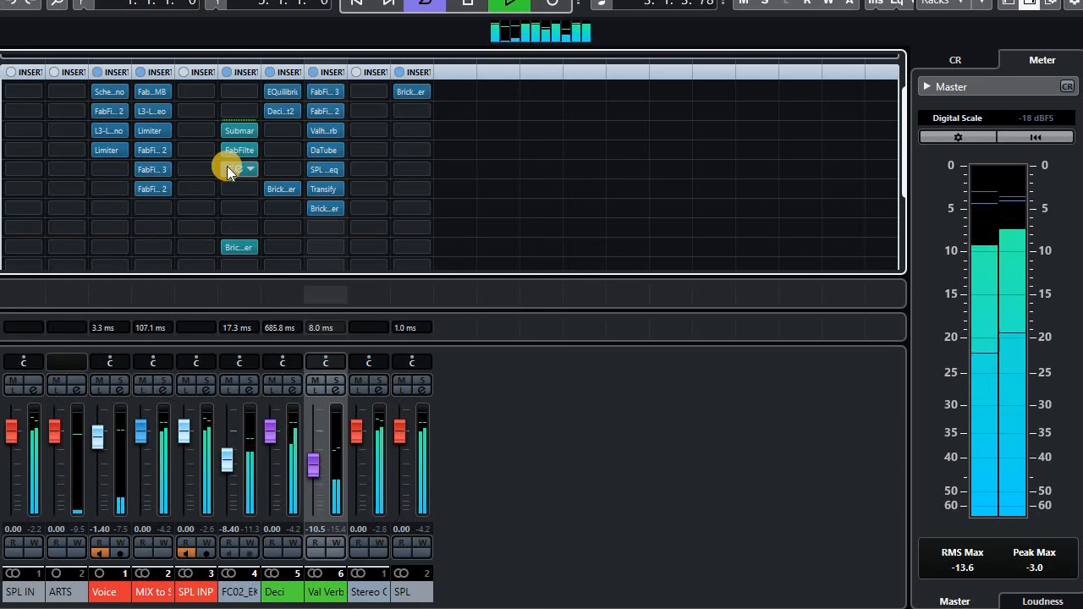
click(227, 380)
click(227, 380)
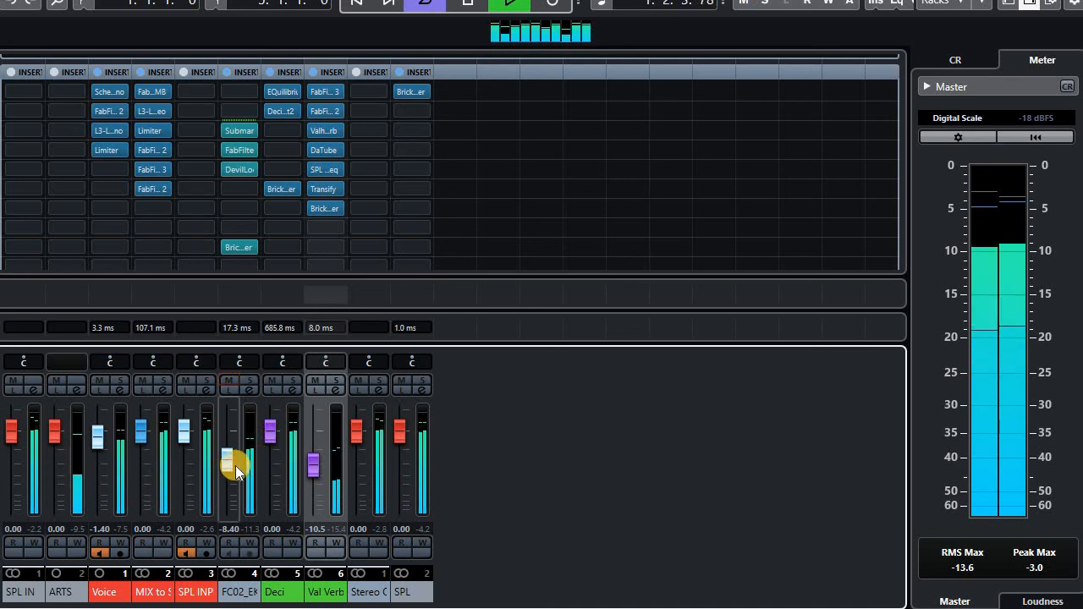
drag(230, 467, 229, 541)
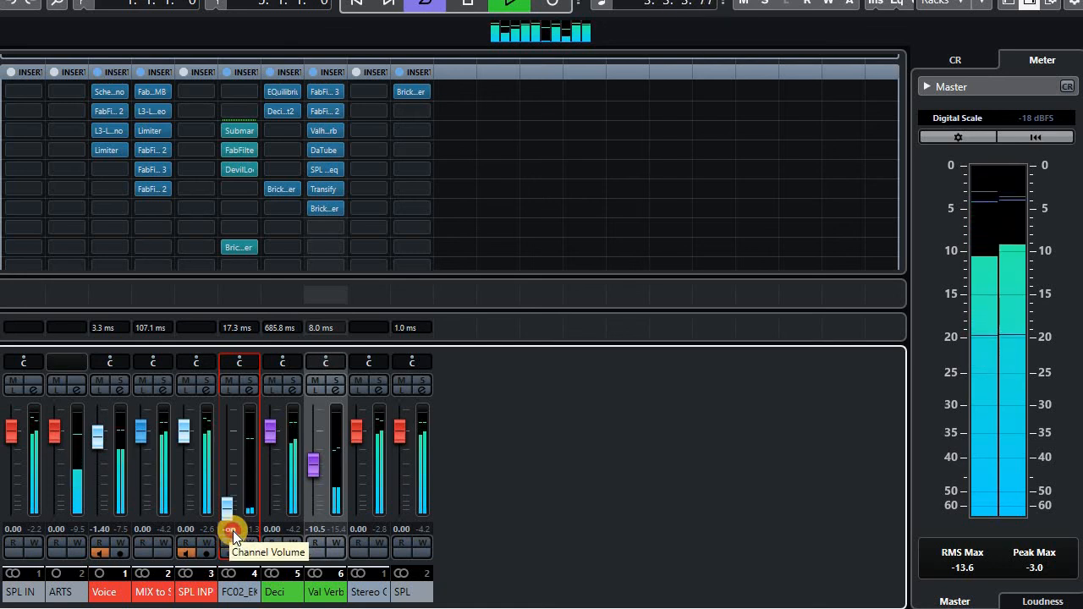
click(232, 529)
text(-8.)
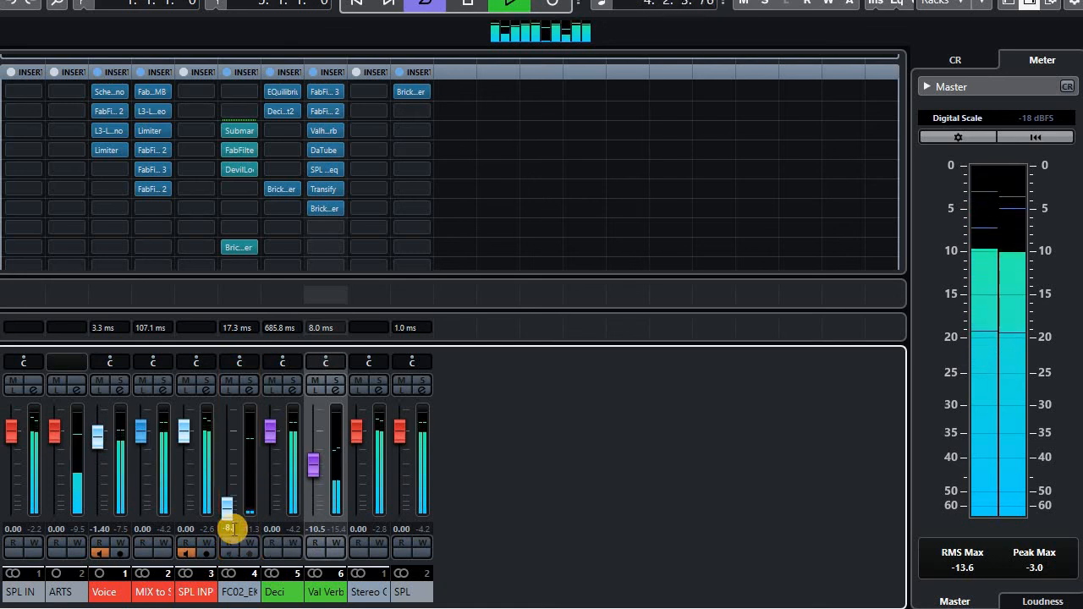
text(4)
key(Return)
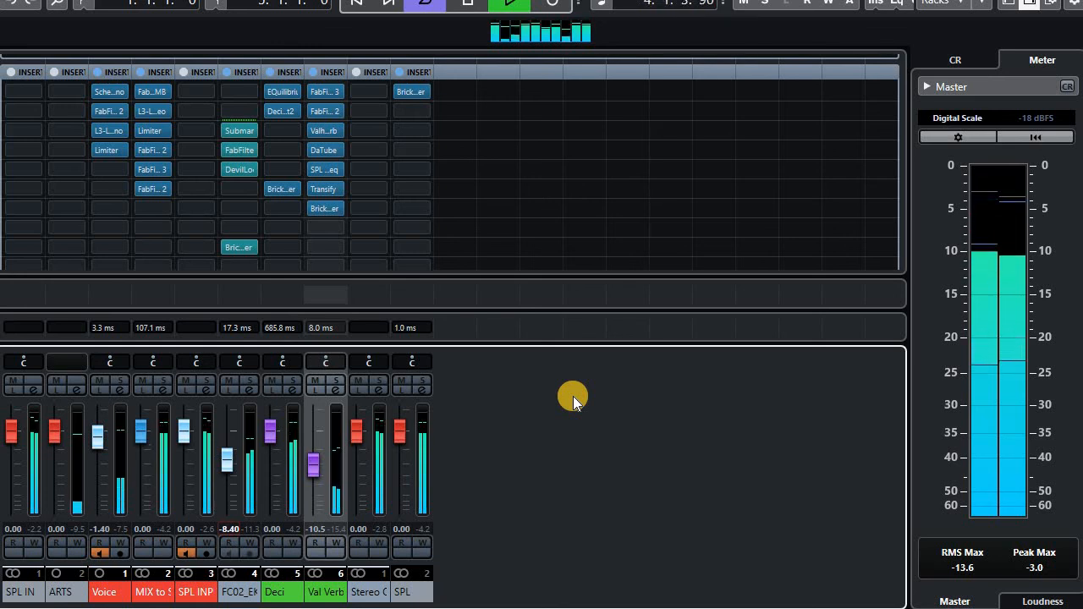
click(275, 380)
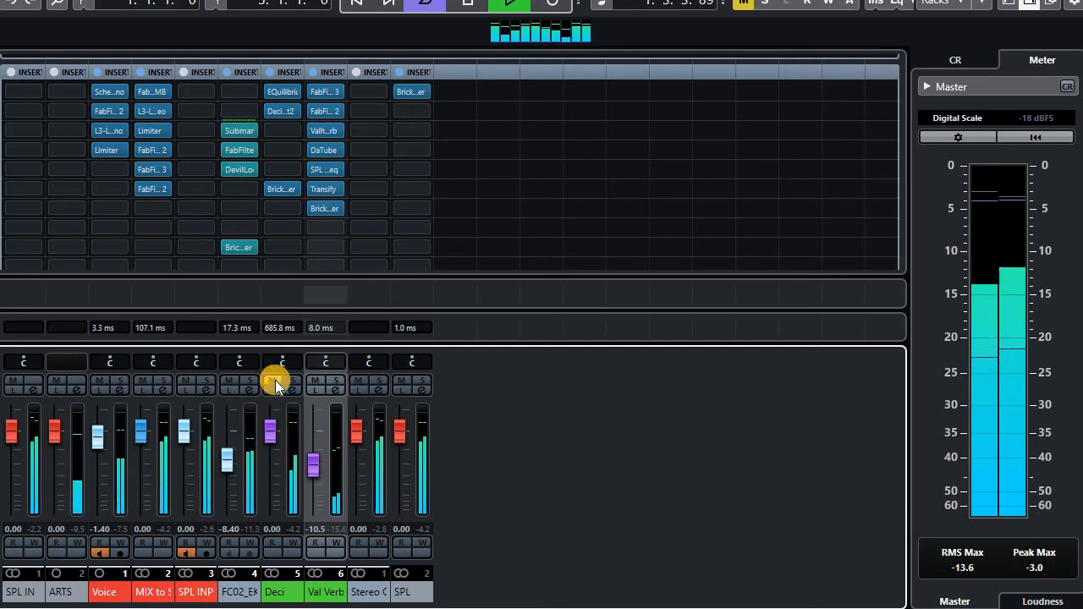
click(275, 380)
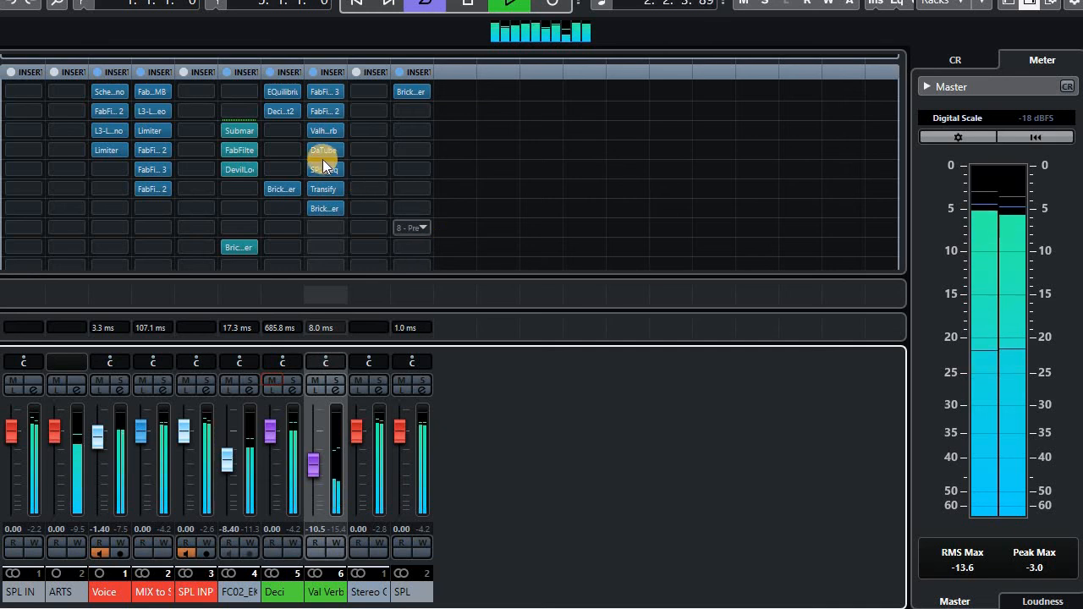
Insert bx_saturator V2 in the Deci channel's third insert slot and load its 01 Gentle Saturation preset
click(294, 130)
click(294, 129)
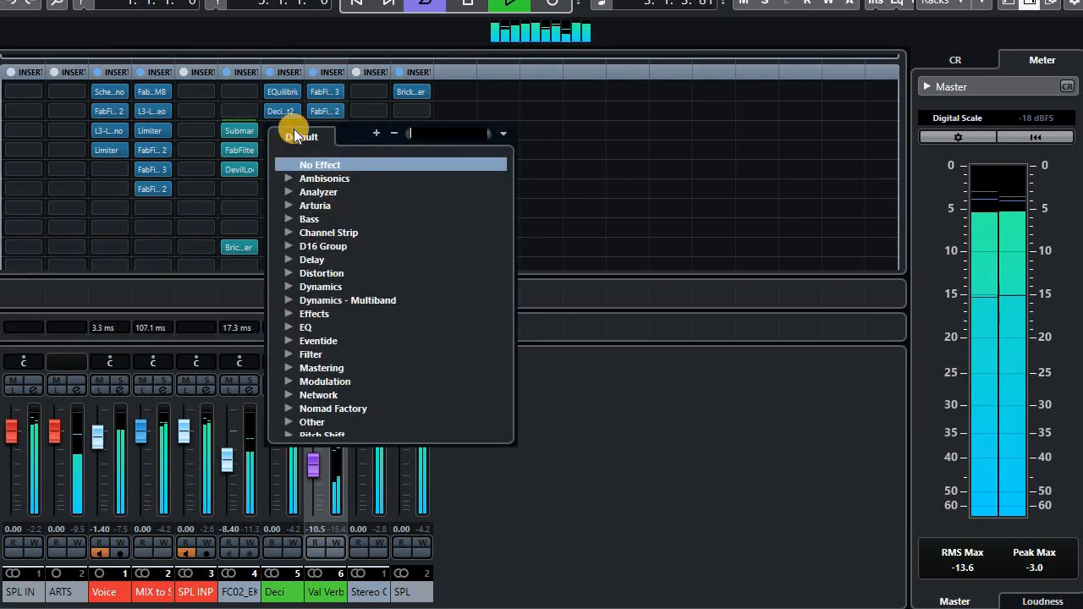
text(bx)
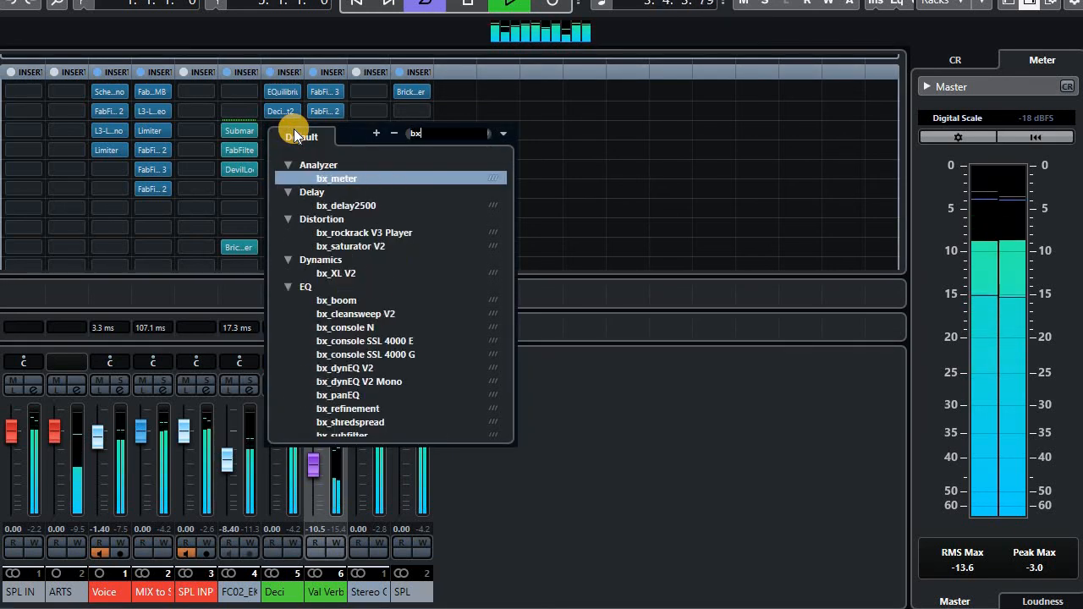
click(381, 246)
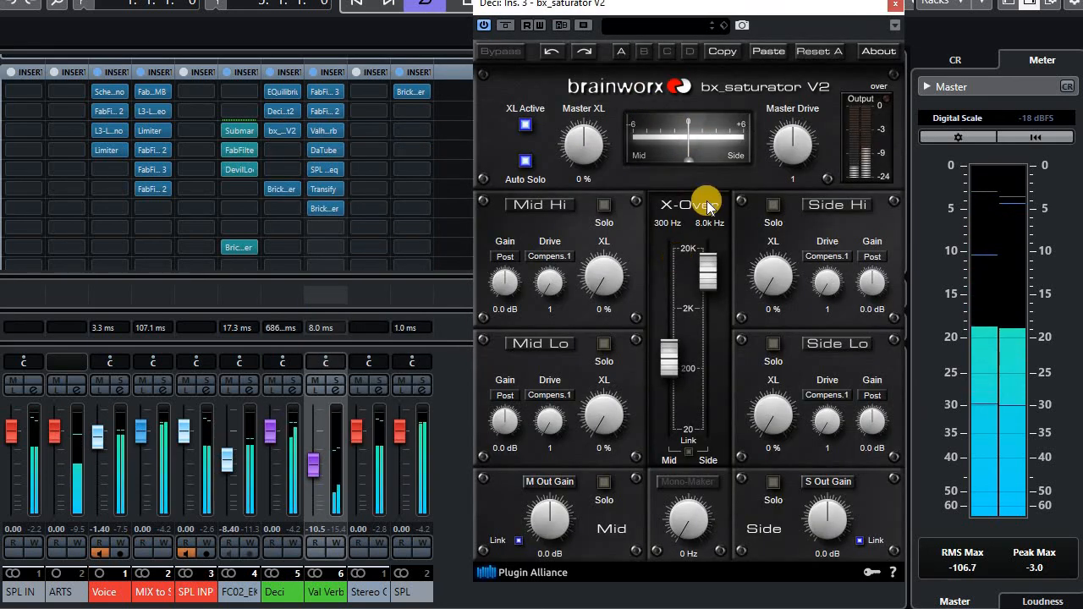
click(648, 29)
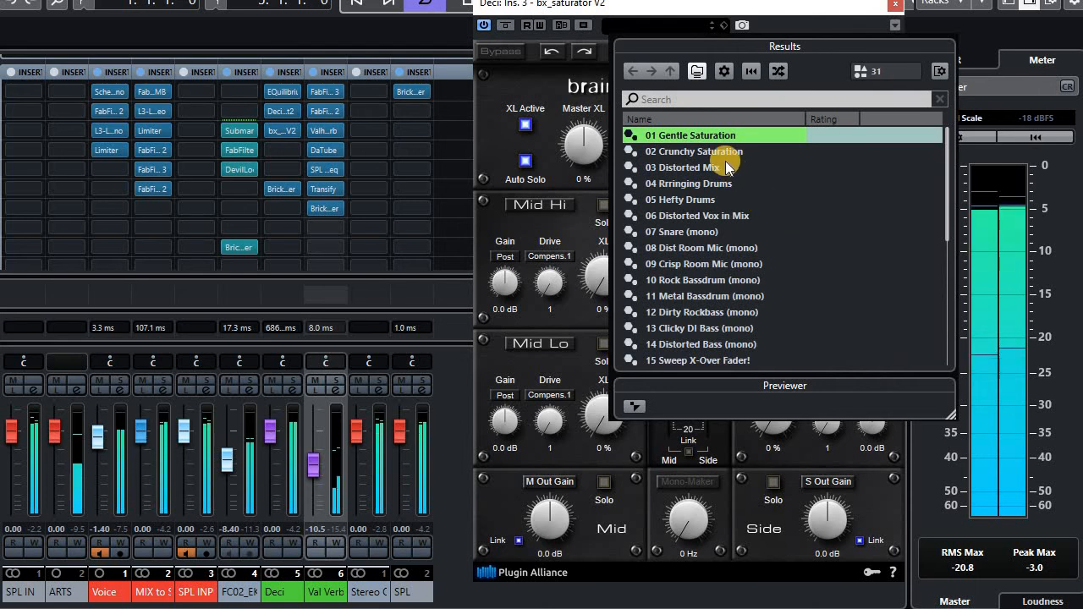
double_click(690, 135)
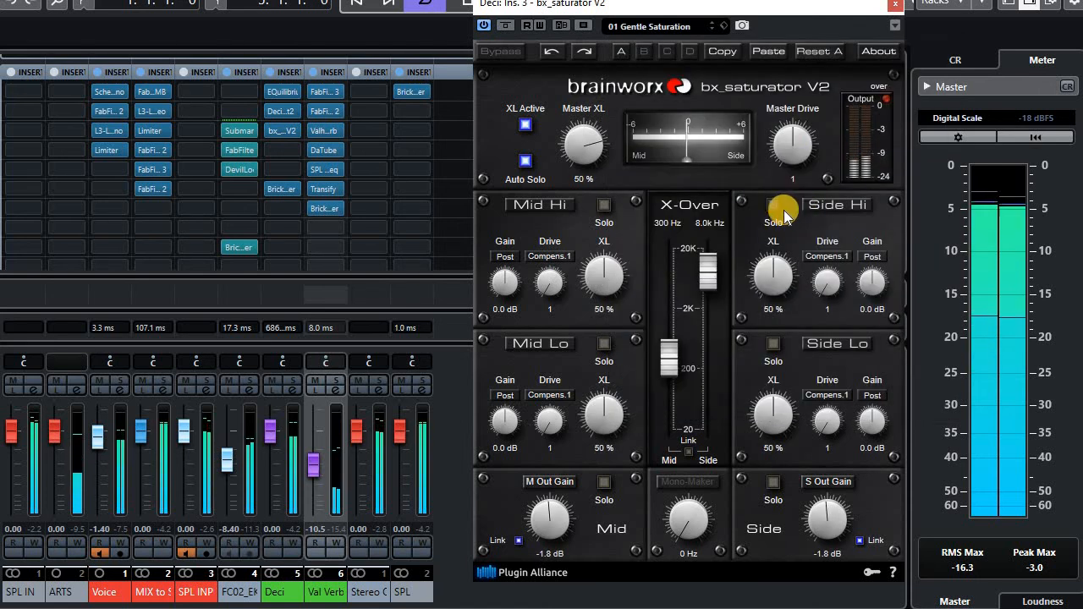
Unlink the bx_saturator V2 output gains and set M Out Gain to -2.1 dB and S Out Gain to 0 dB
click(519, 541)
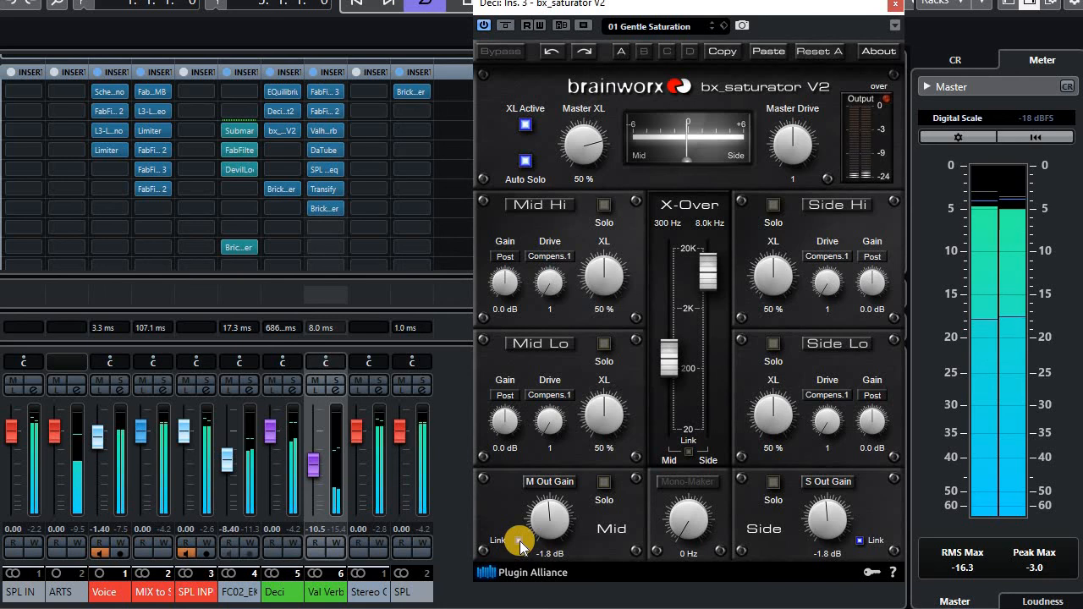
click(560, 560)
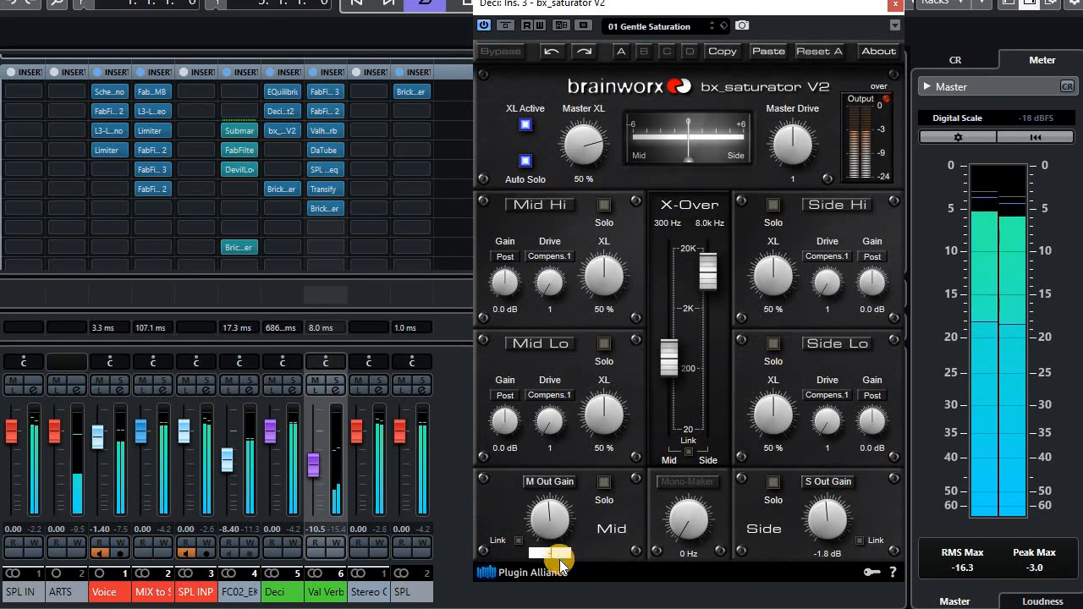
text(-2.1)
key(Return)
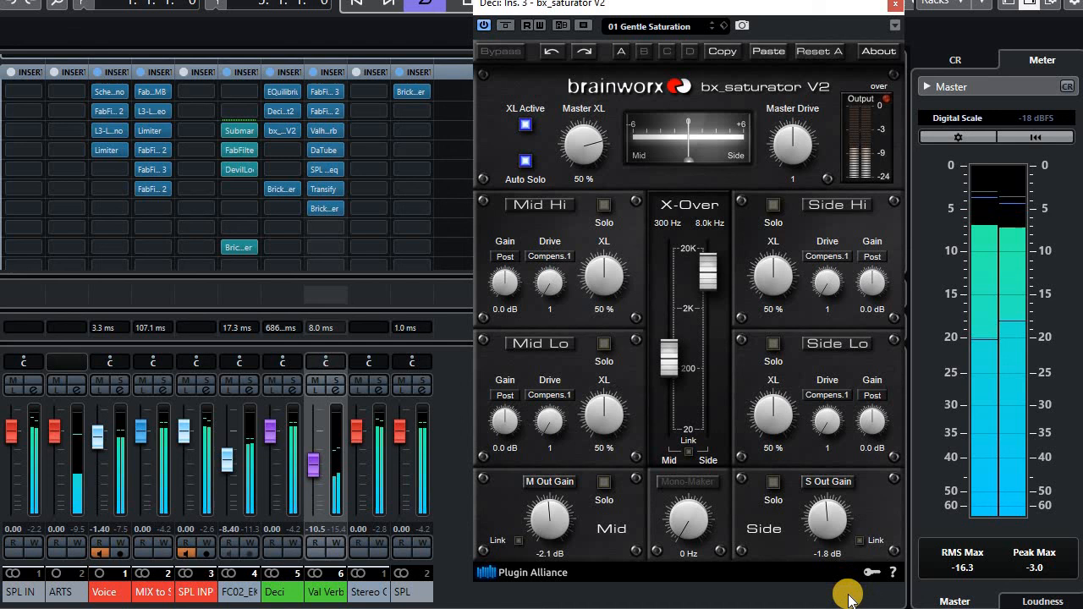
click(829, 553)
text(0)
key(Return)
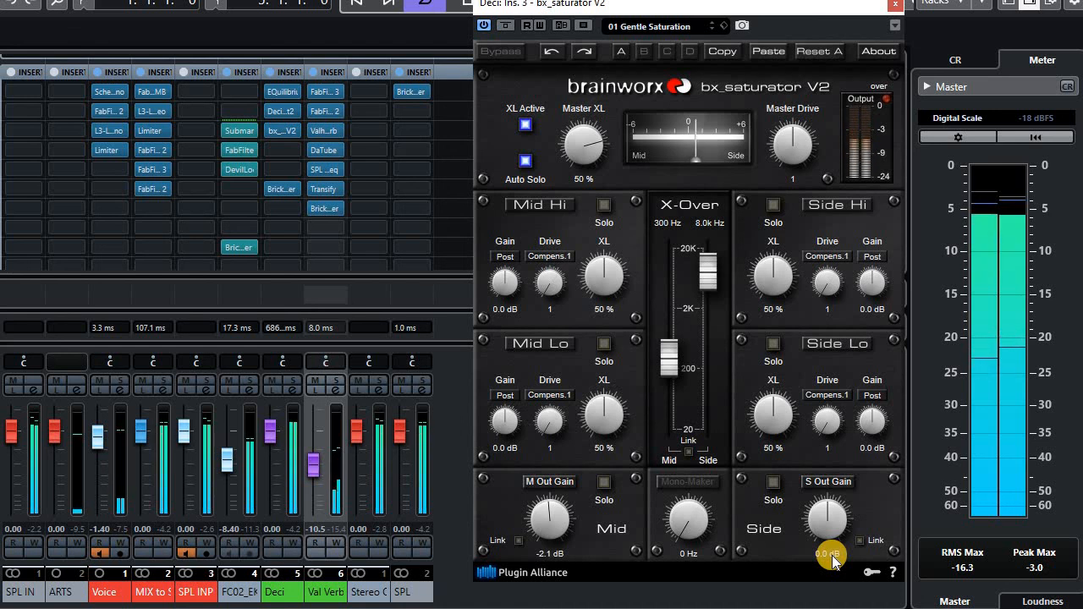
Compare bx_saturator V2 bypassed and active, try an M Out Gain of -1.4 dB, and return it to -2.1 dB
click(506, 54)
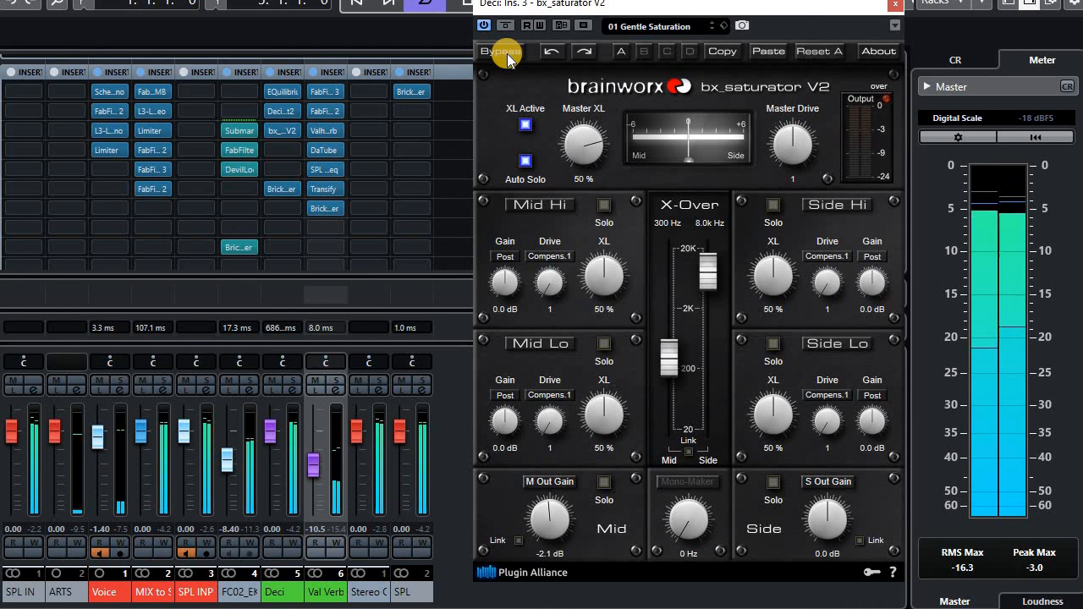
click(507, 53)
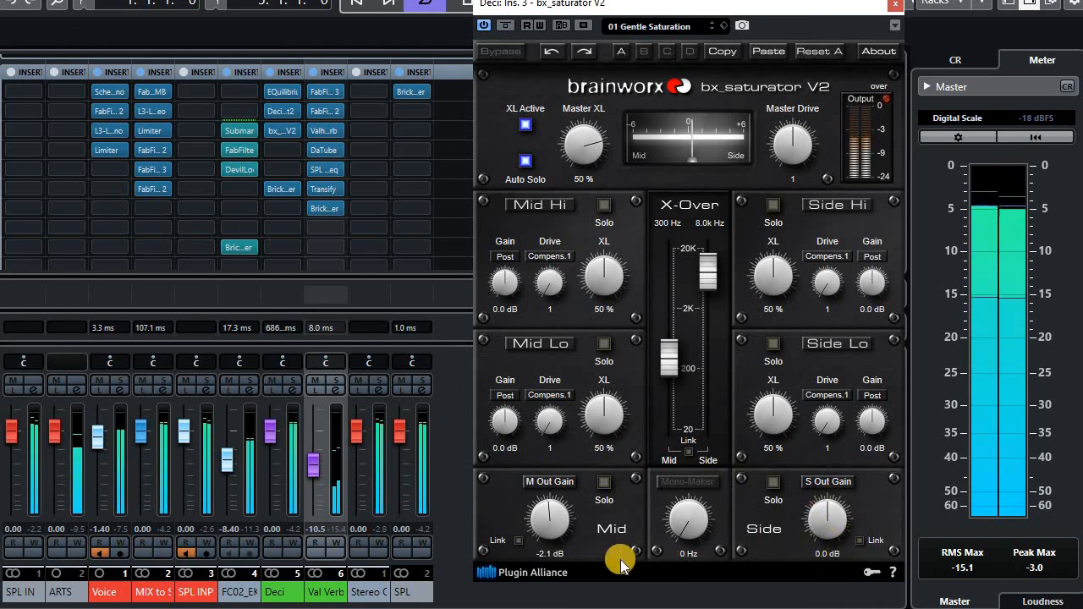
click(555, 553)
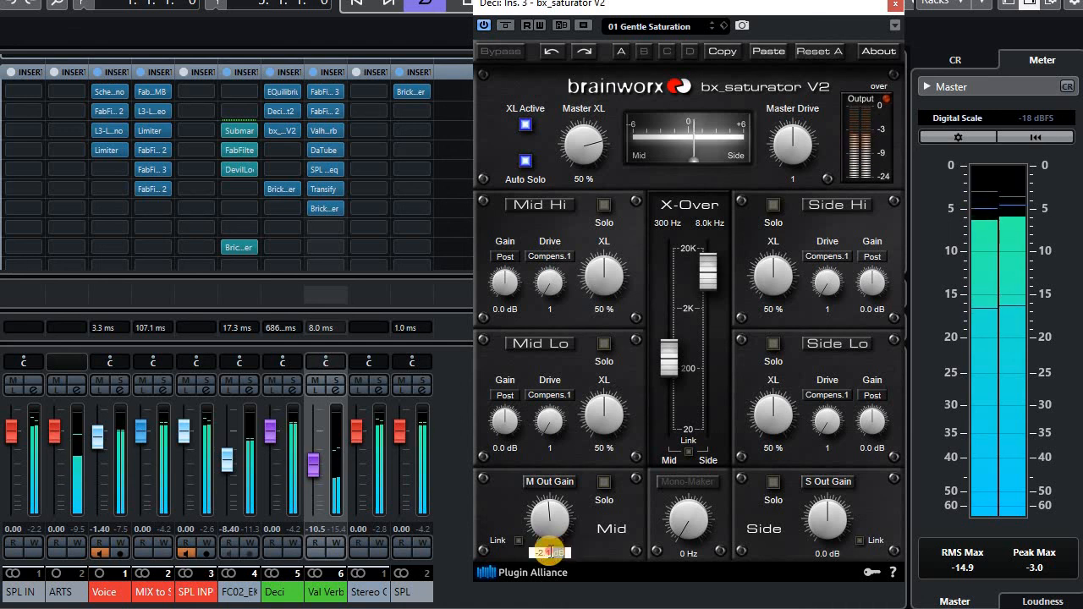
text(-1.4)
key(Return)
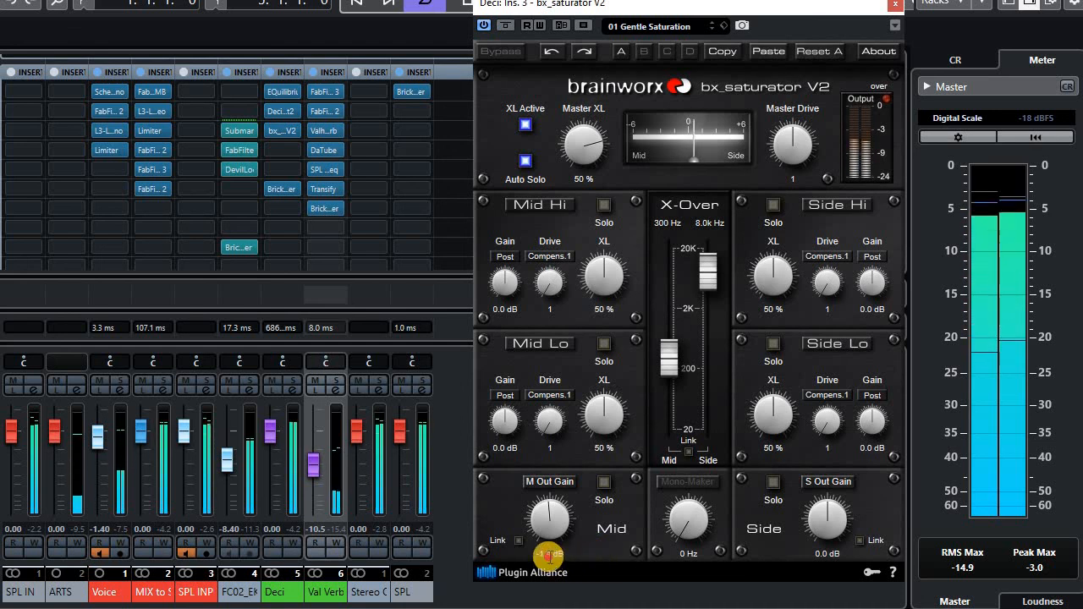
click(550, 552)
key(Return)
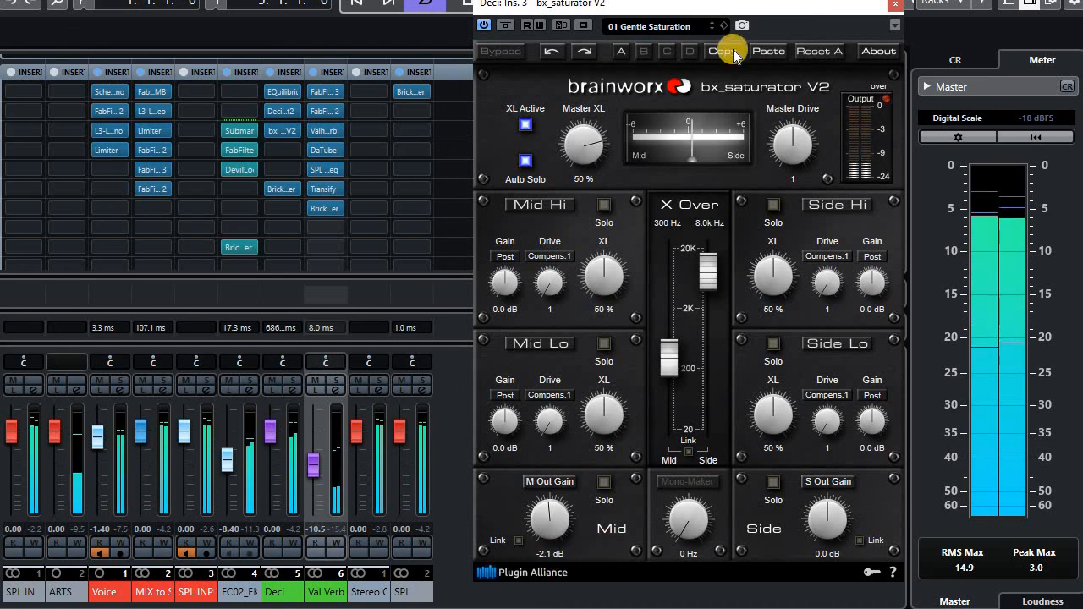
Close the bx_saturator V2 window, listen to the full mix, and stop playback
click(892, 9)
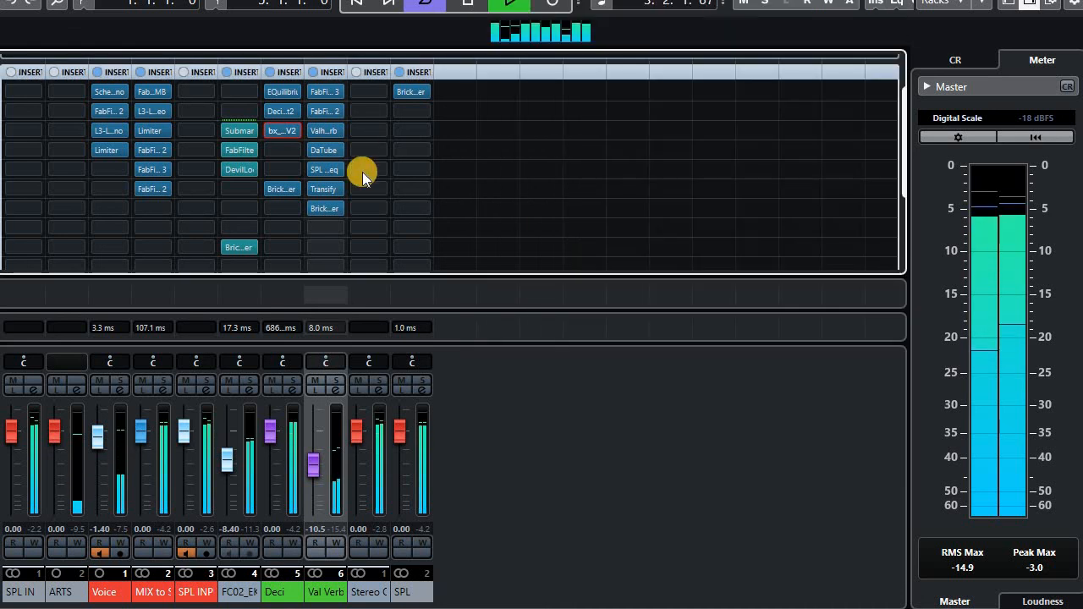
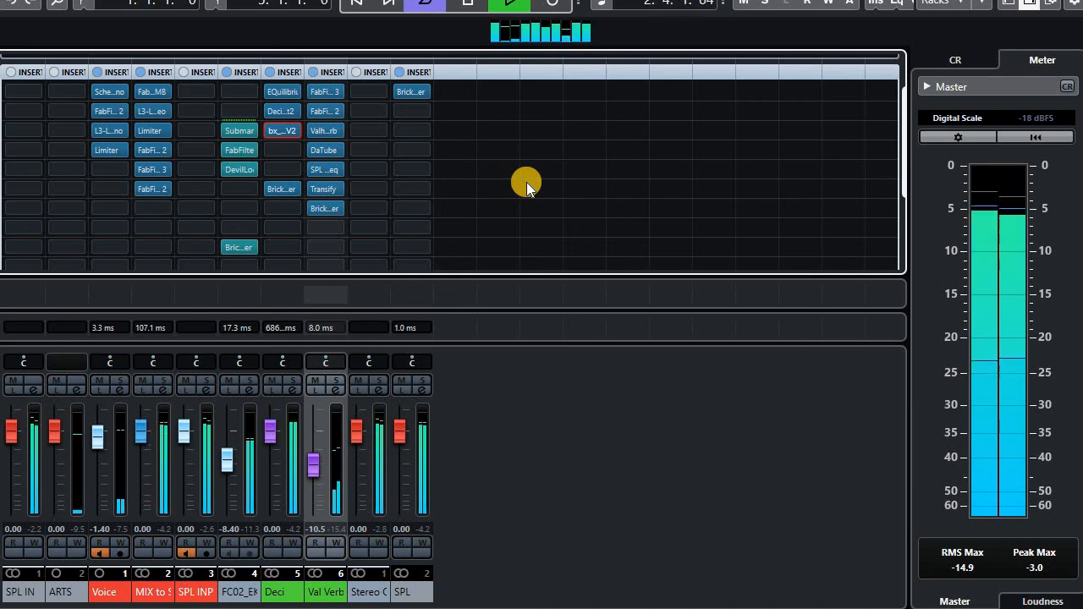
key(space)
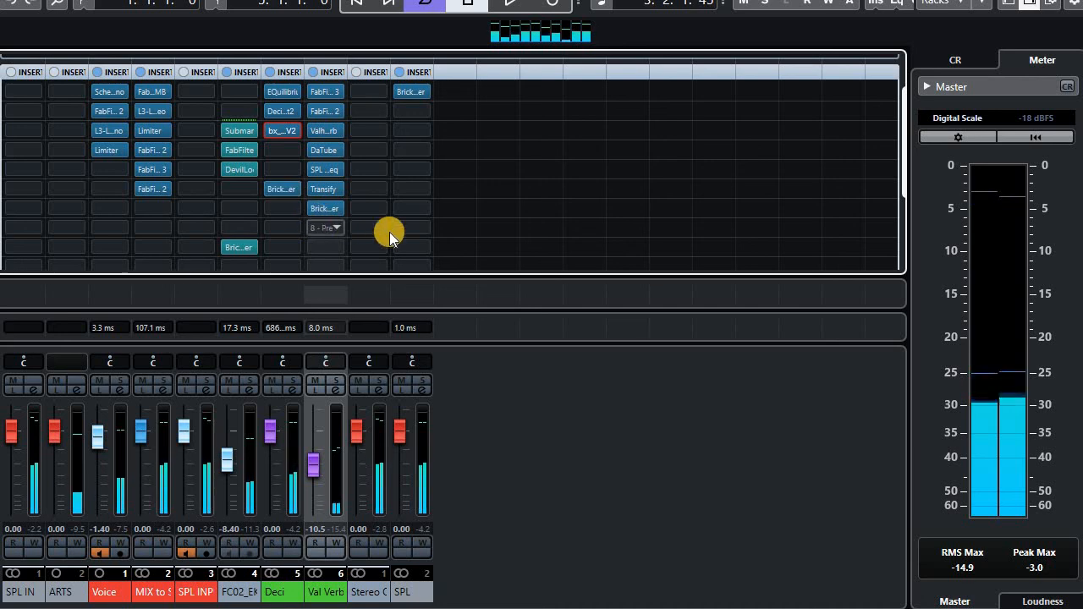
Return to the project start, mute Deci and Val Verb, and bypass the Submarine, FabFilter and Devil-Loc inserts on the FC02_EK31_SFX_BB channel
key(F3)
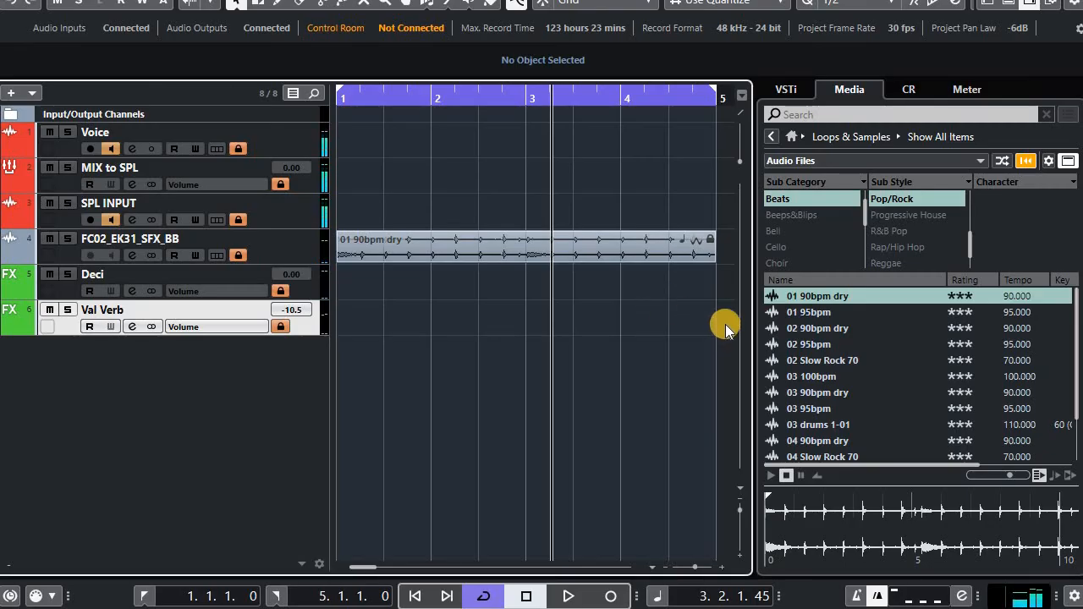
key(Home)
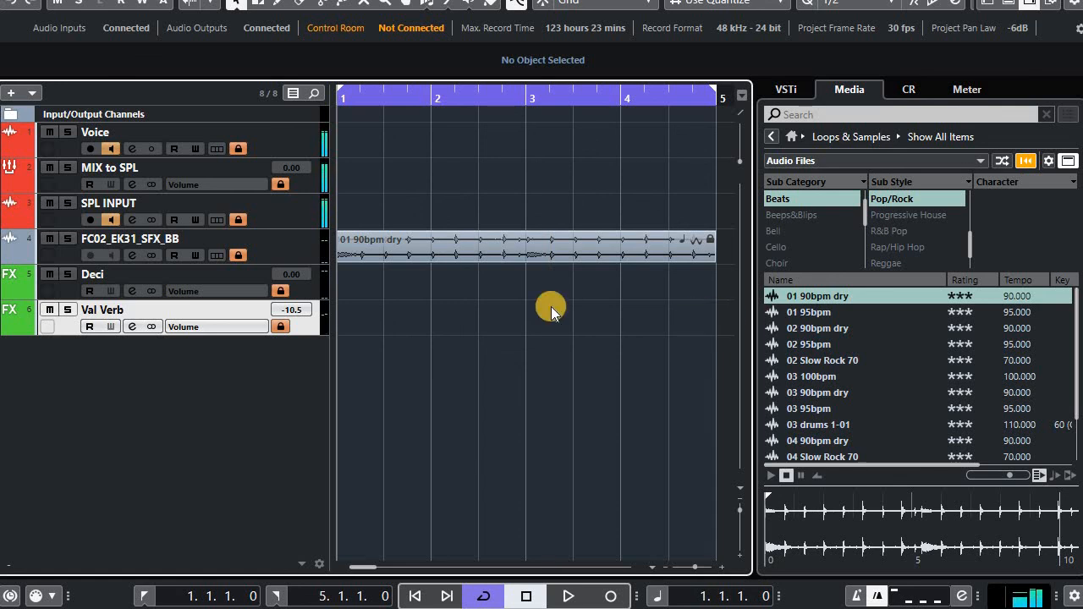
key(F3)
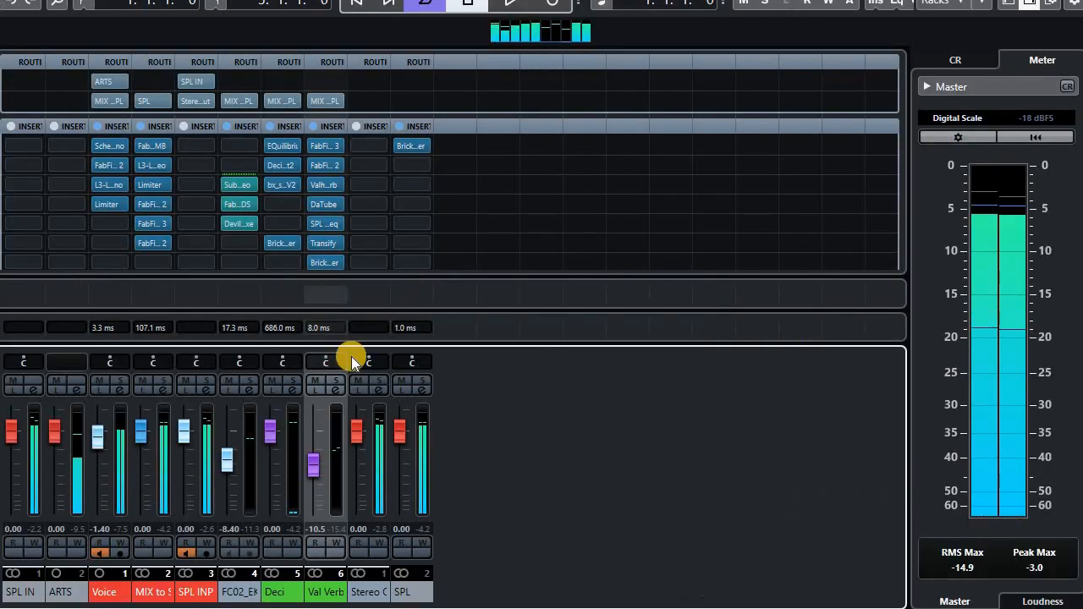
click(273, 381)
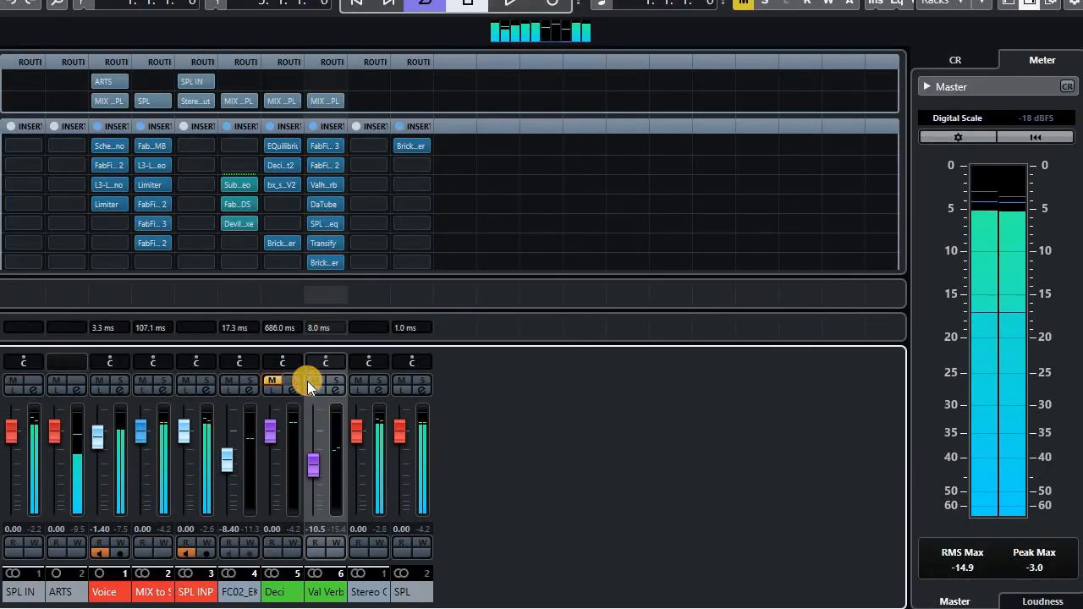
click(223, 224)
click(225, 206)
click(224, 183)
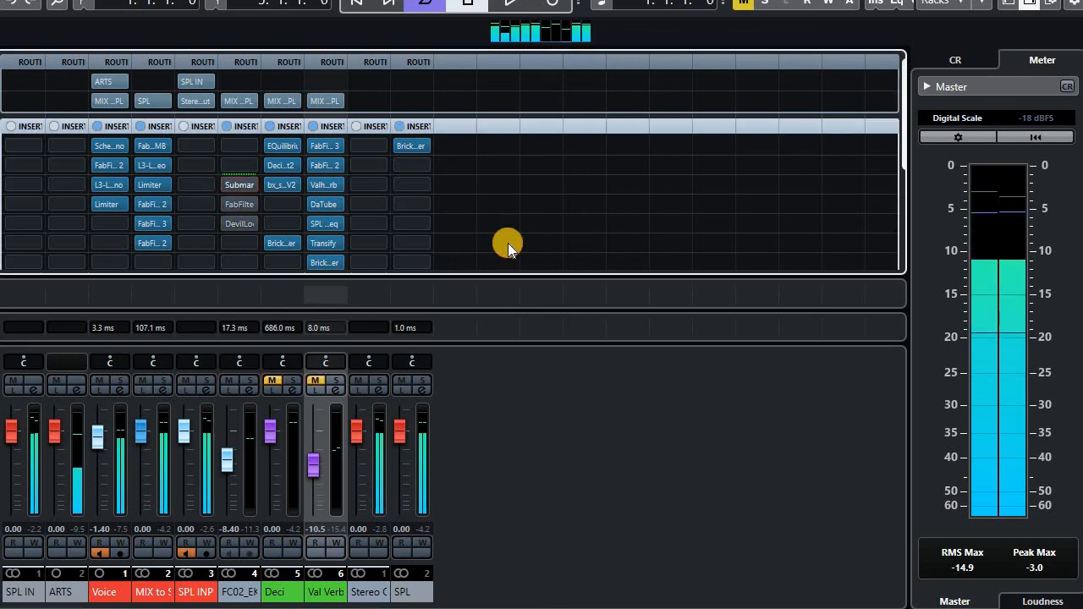
Audition the FC02_EK31_SFX_BB channel at a volume of 0 dB and set it back to -8.4 dB
click(259, 530)
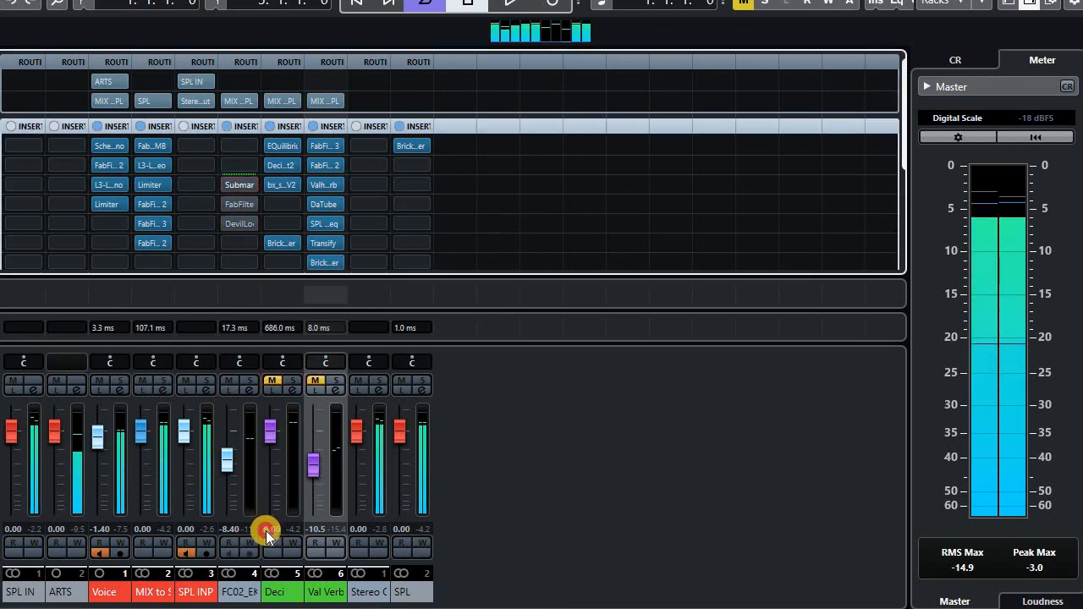
click(226, 530)
double_click(234, 531)
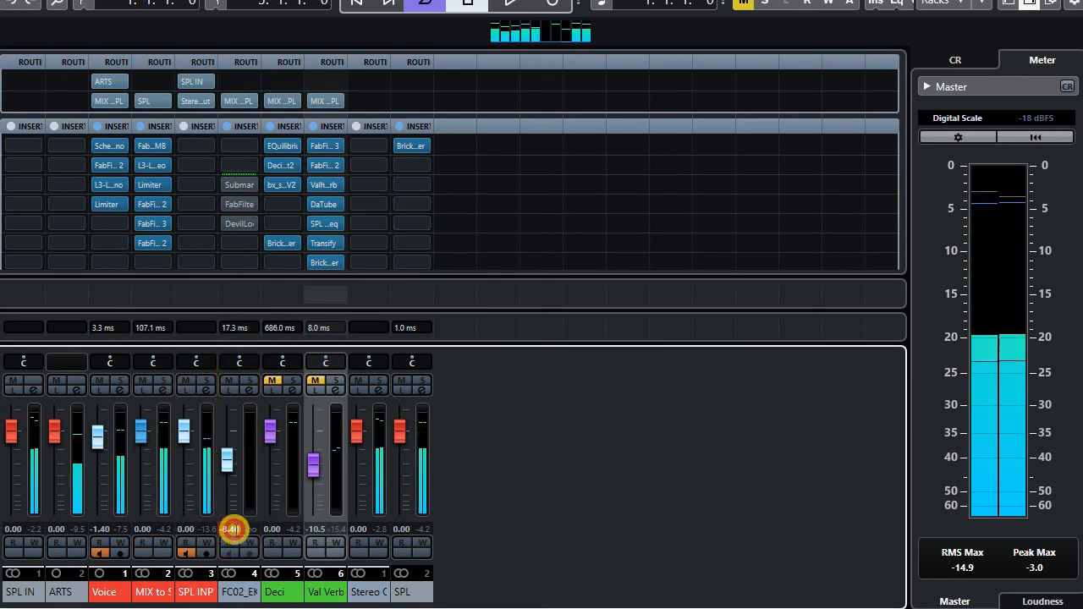
text(02)
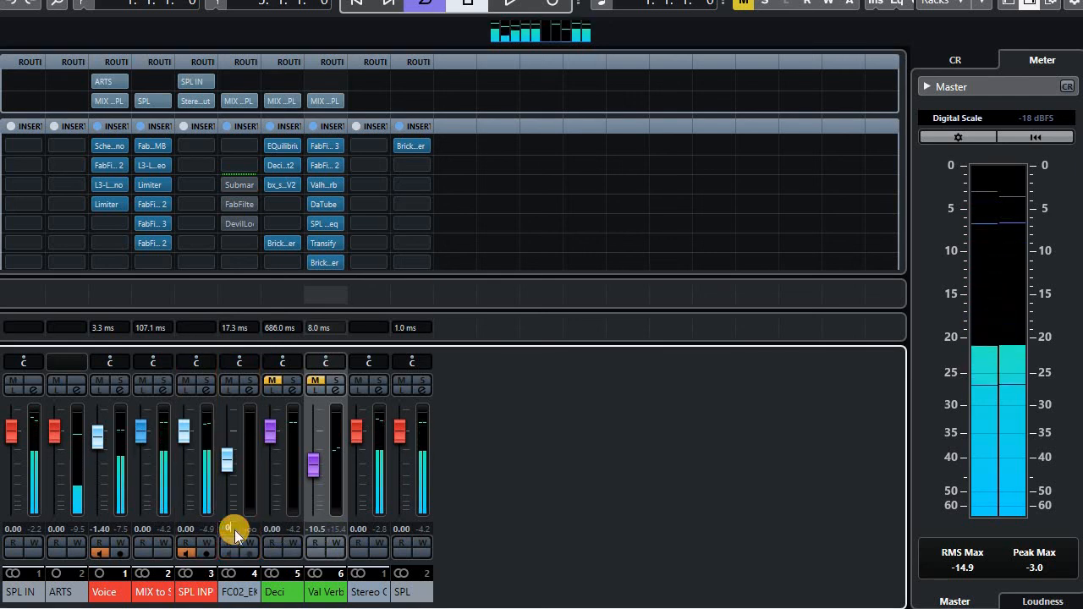
key(Return)
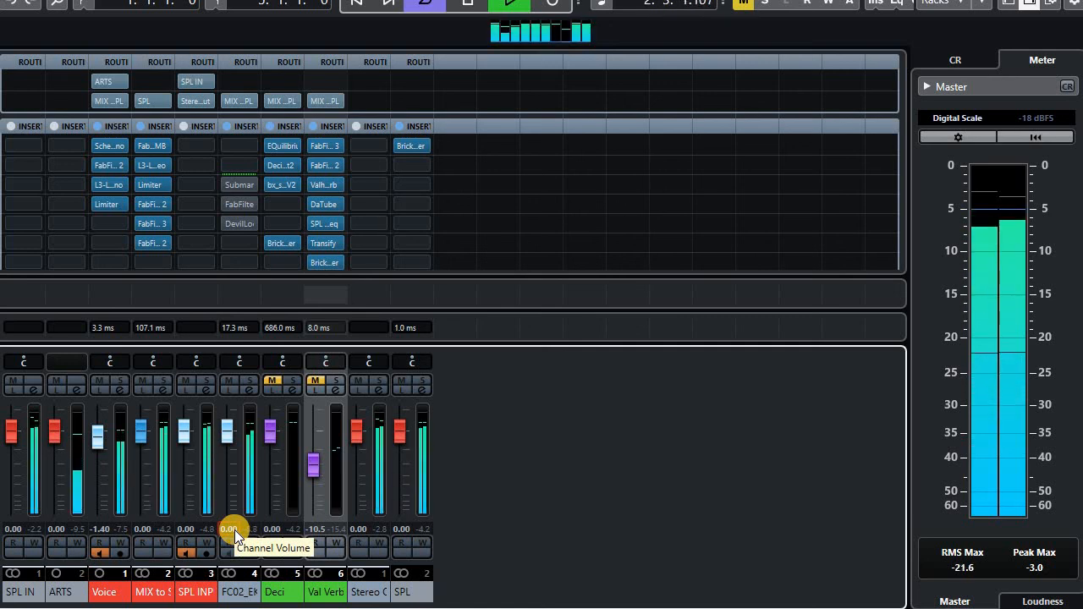
click(235, 529)
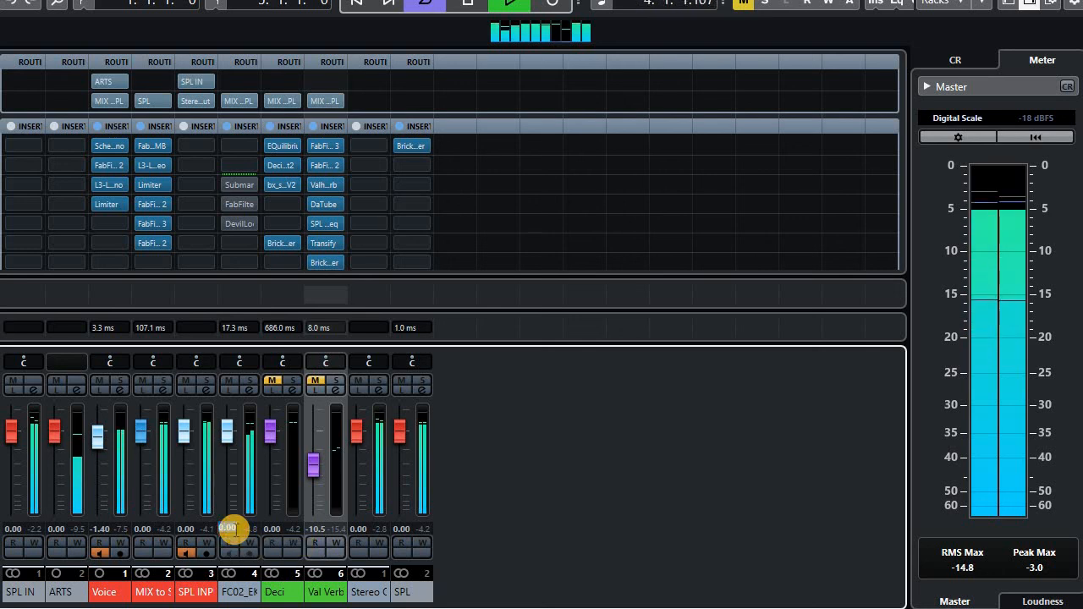
text(-8.4)
key(Return)
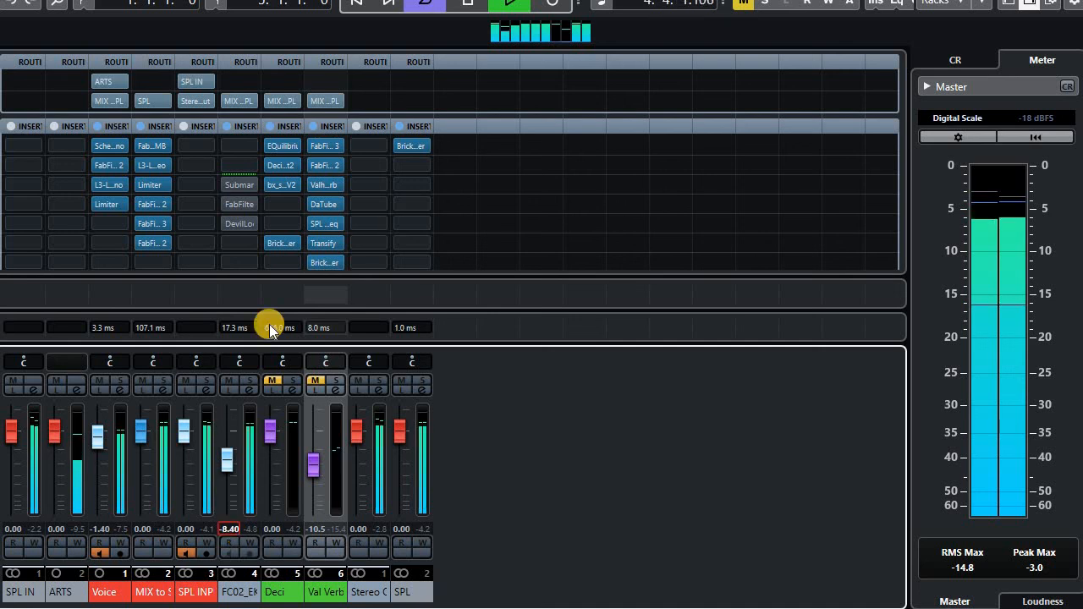
Bypass bx_saturator V2 on Deci, unmute the channel, and re-enable the Submarine insert on FC02_EK31_SFX_BB while listening
click(273, 182)
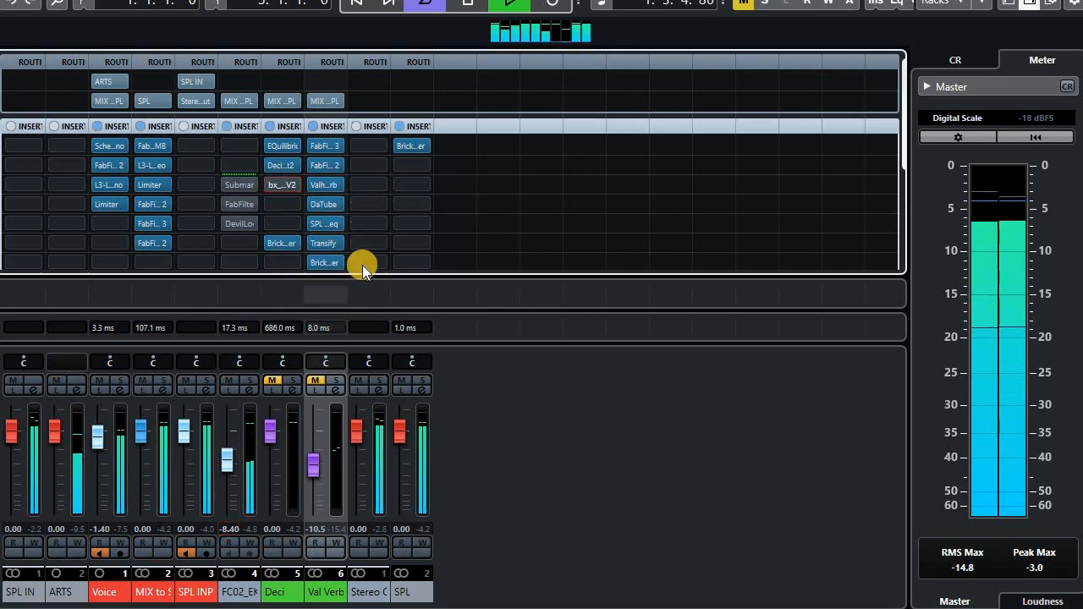
click(290, 381)
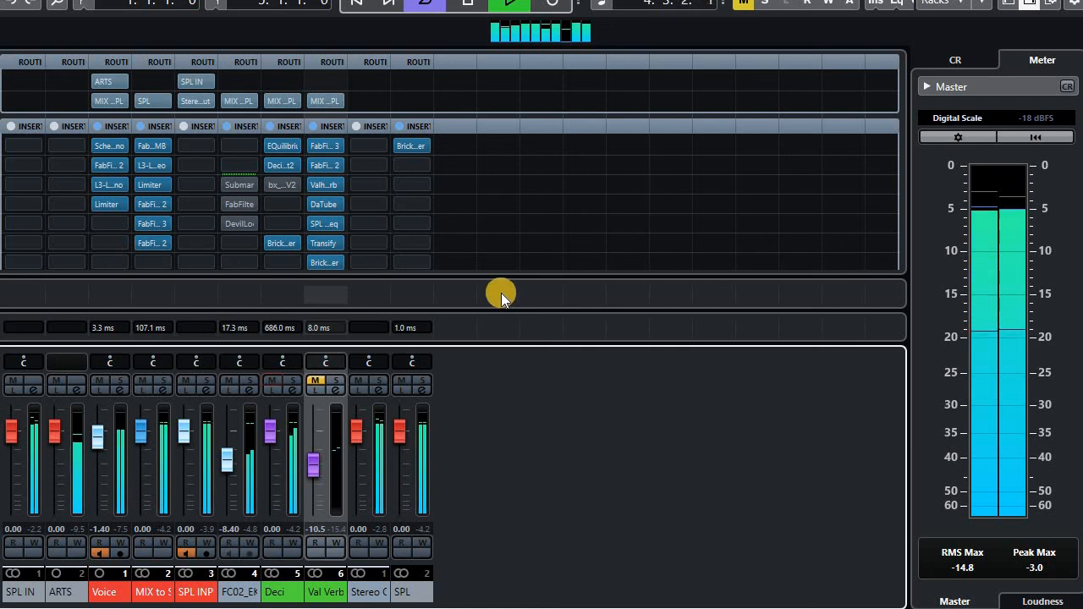
alt+click(231, 187)
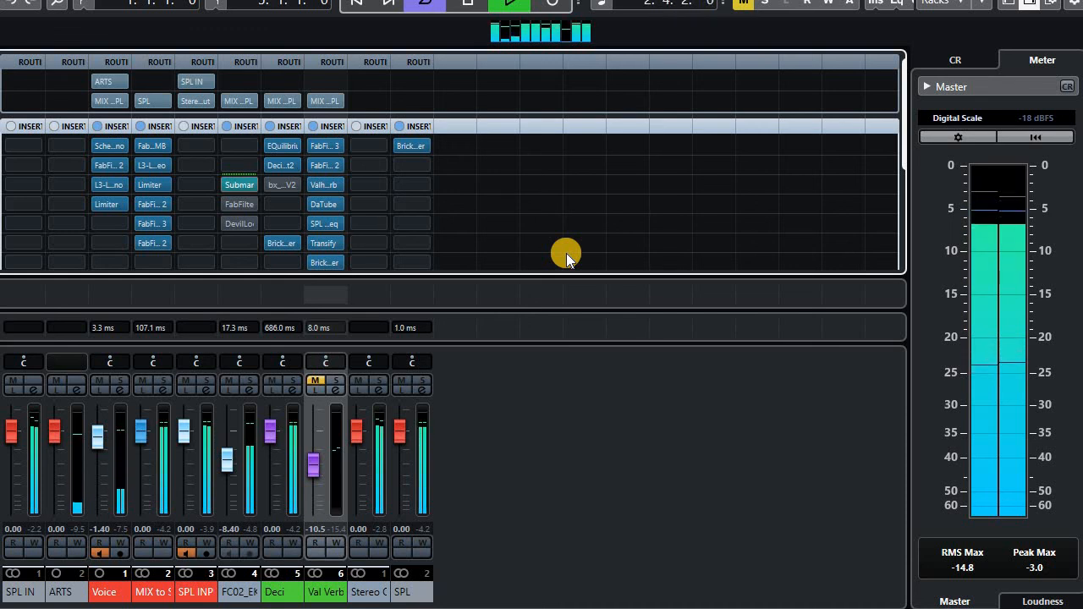
Unmute Val Verb and bypass its Transify, SPL Passeq, DaTube and two FabFilter inserts to hear the plain reverb
click(313, 380)
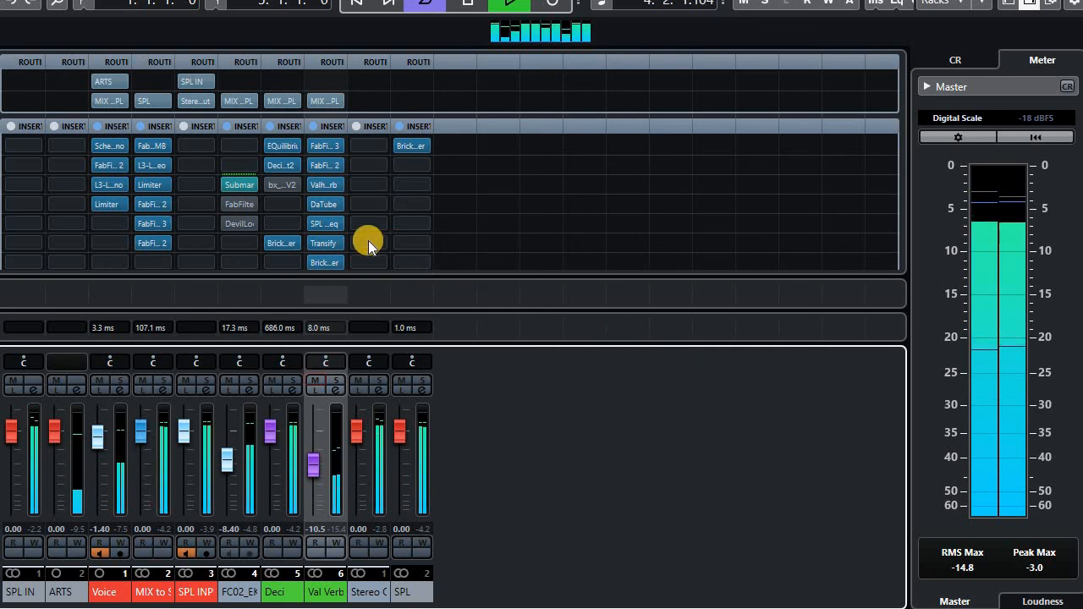
click(316, 243)
click(315, 226)
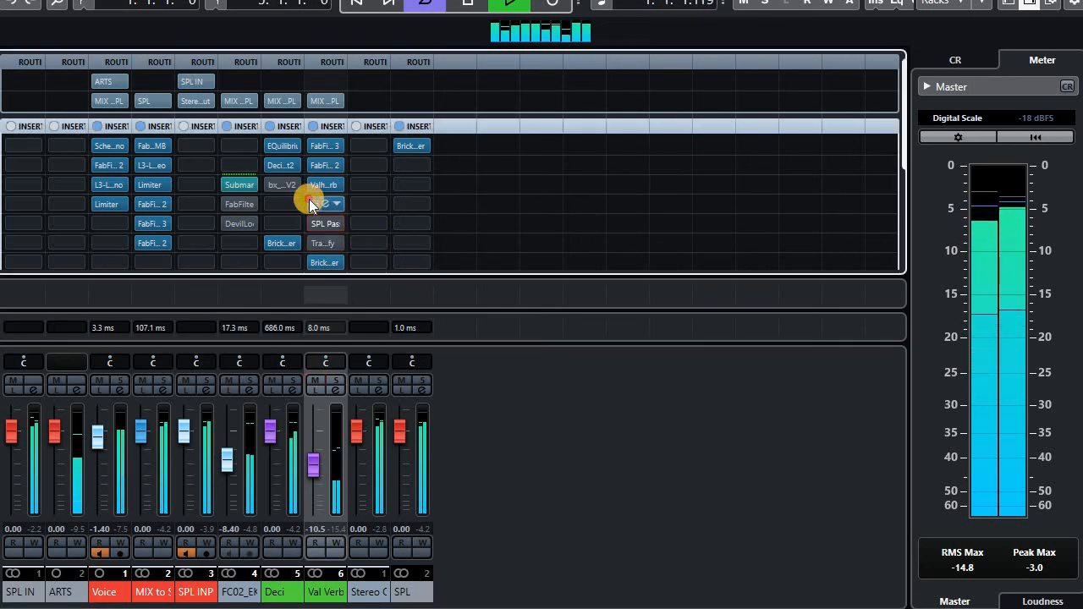
click(310, 204)
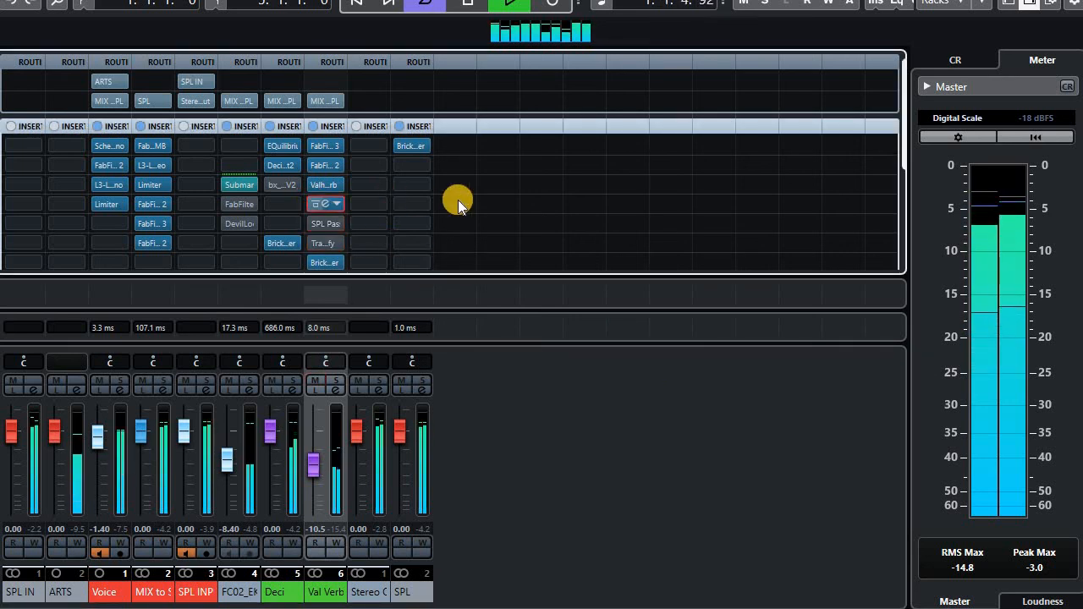
click(314, 146)
click(314, 165)
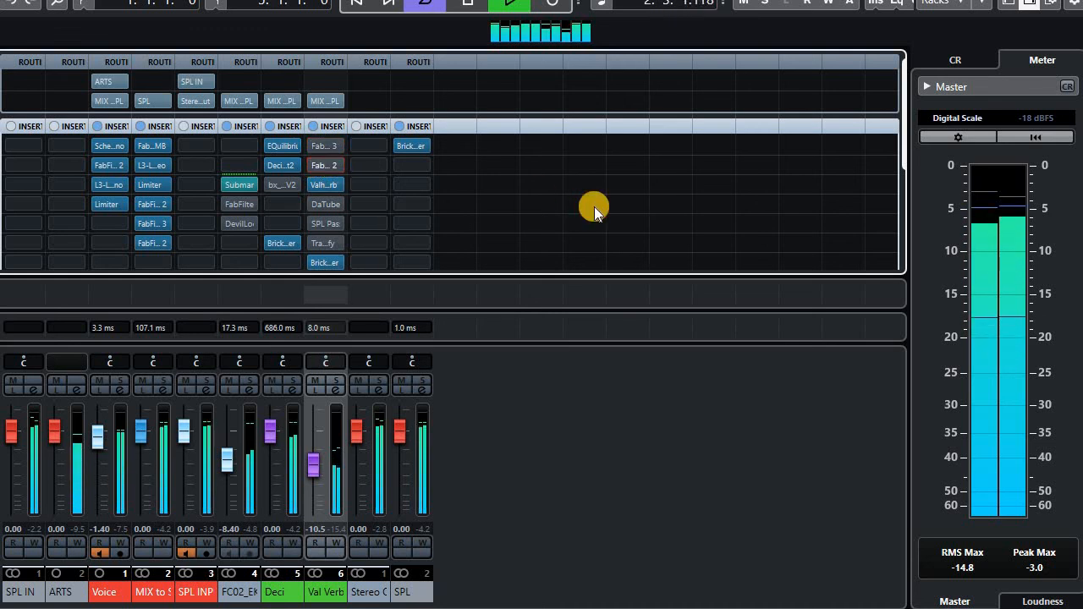
Re-enable Val Verb's two FabFilter inserts, DaTube, SPL Passeq and Transify one after another during playback
click(317, 160)
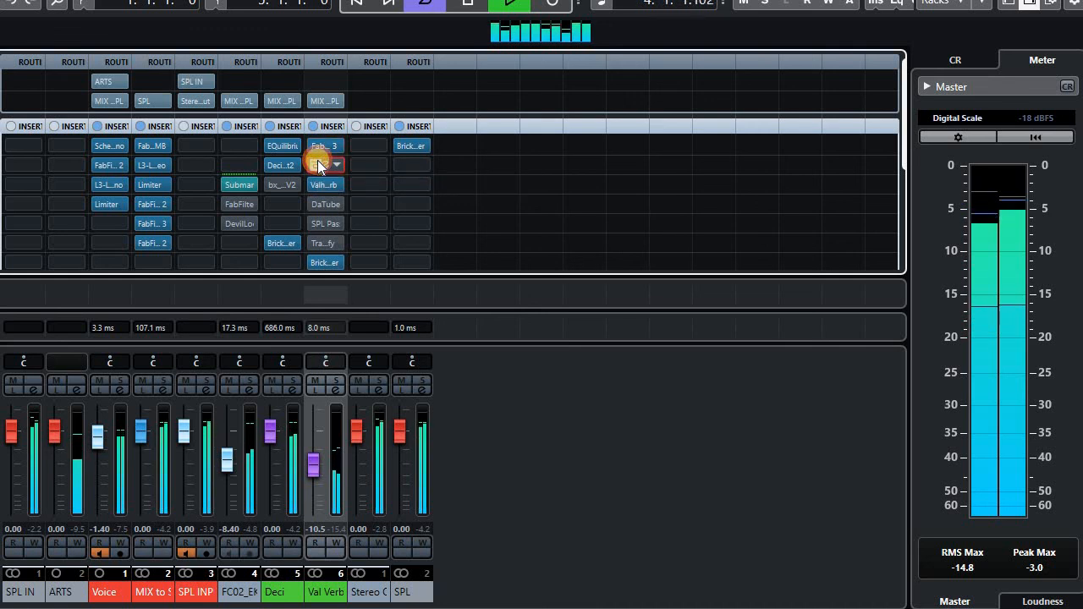
click(317, 161)
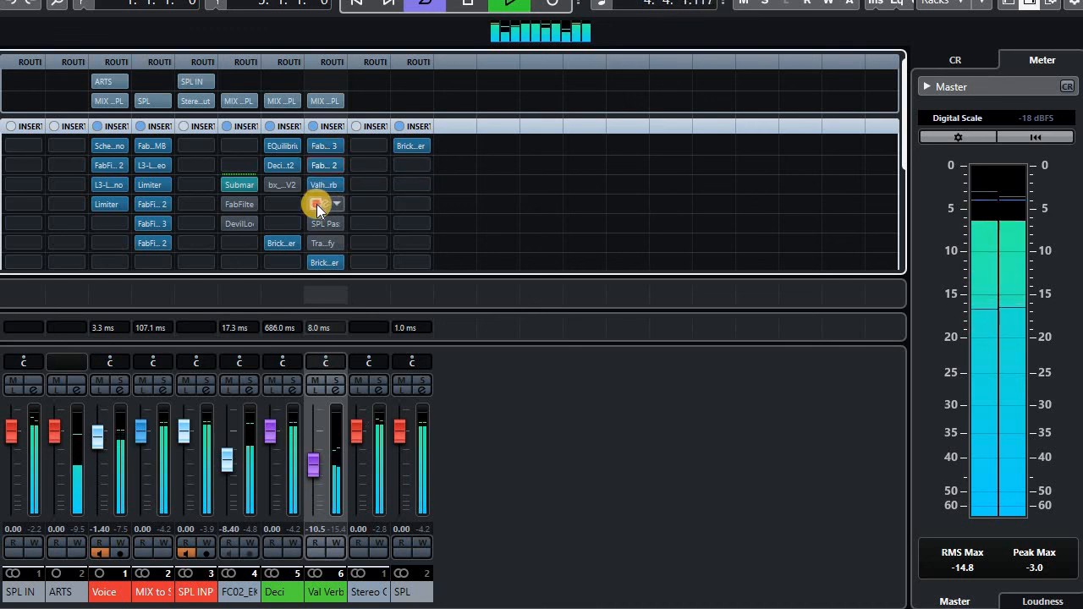
click(317, 204)
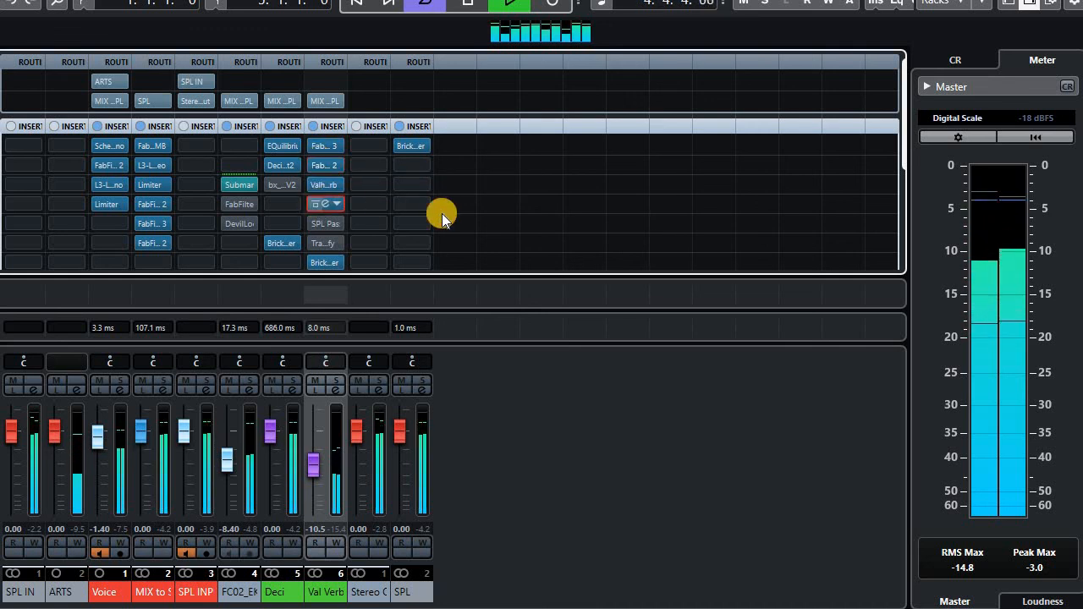
click(317, 223)
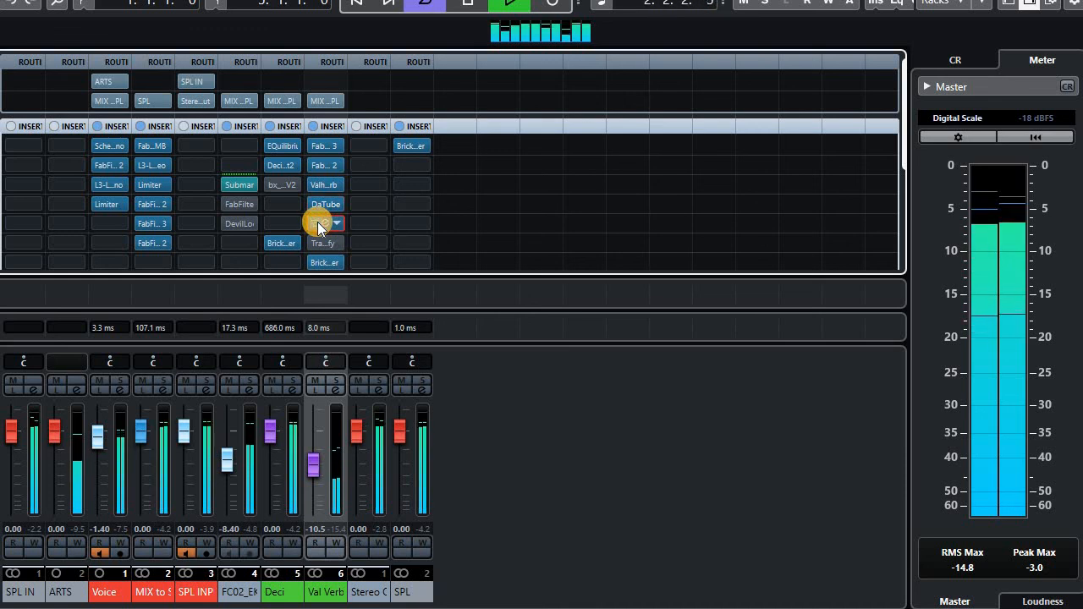
click(314, 241)
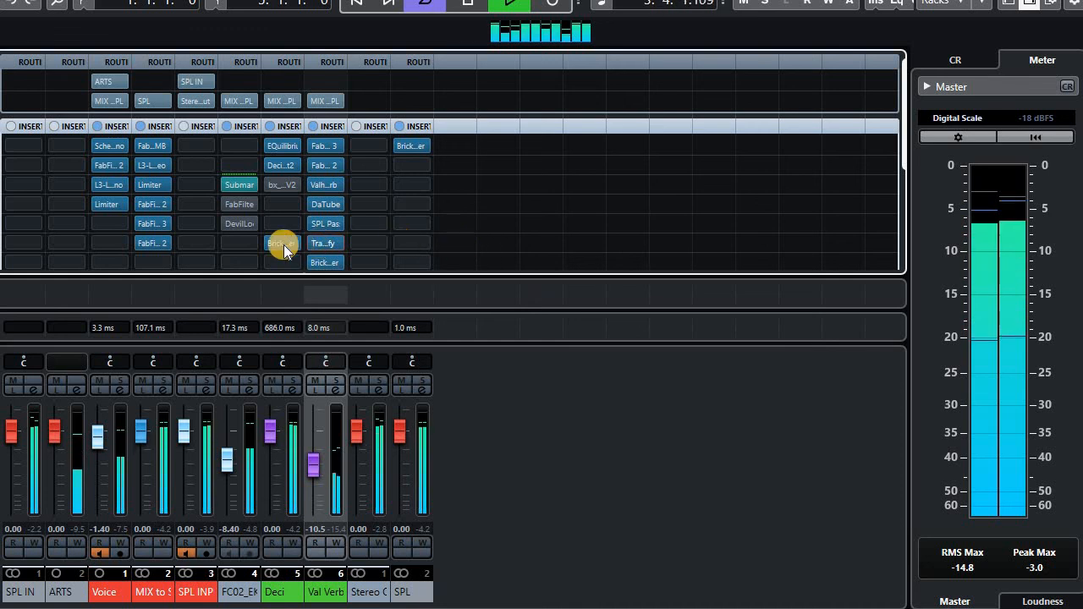
Re-enable Devil-Loc and the FabFilter insert on FC02_EK31_SFX_BB, and bx_saturator V2 on Deci, while listening to the mix
click(224, 224)
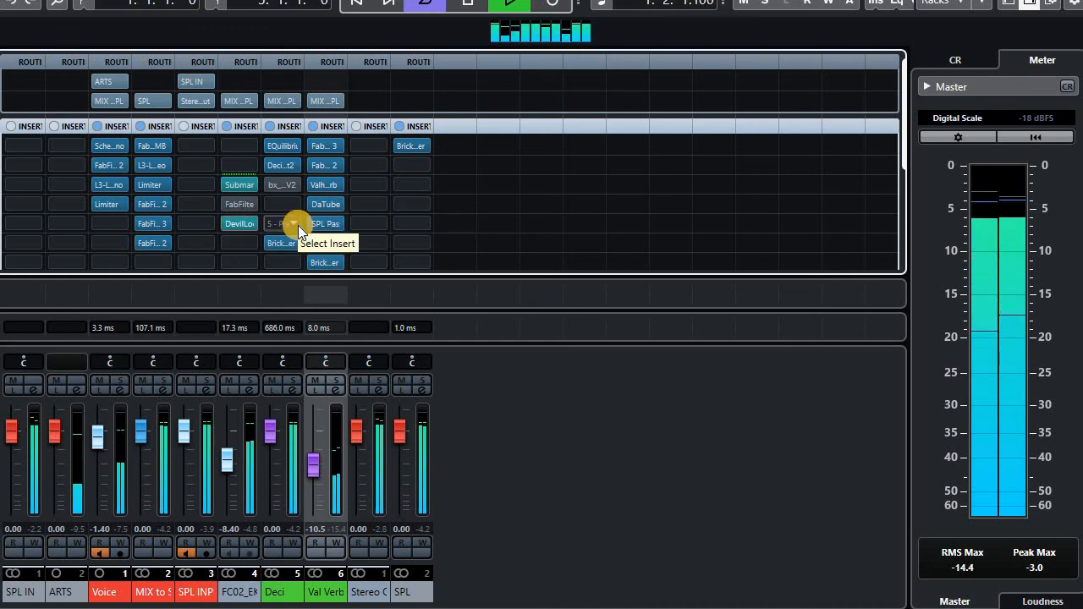
click(225, 205)
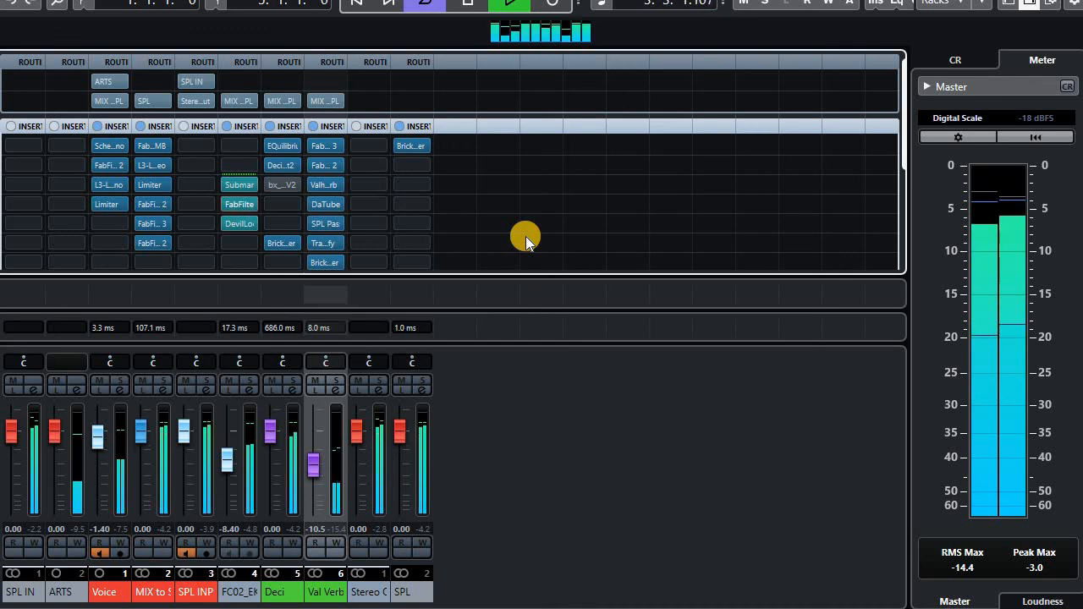
click(271, 186)
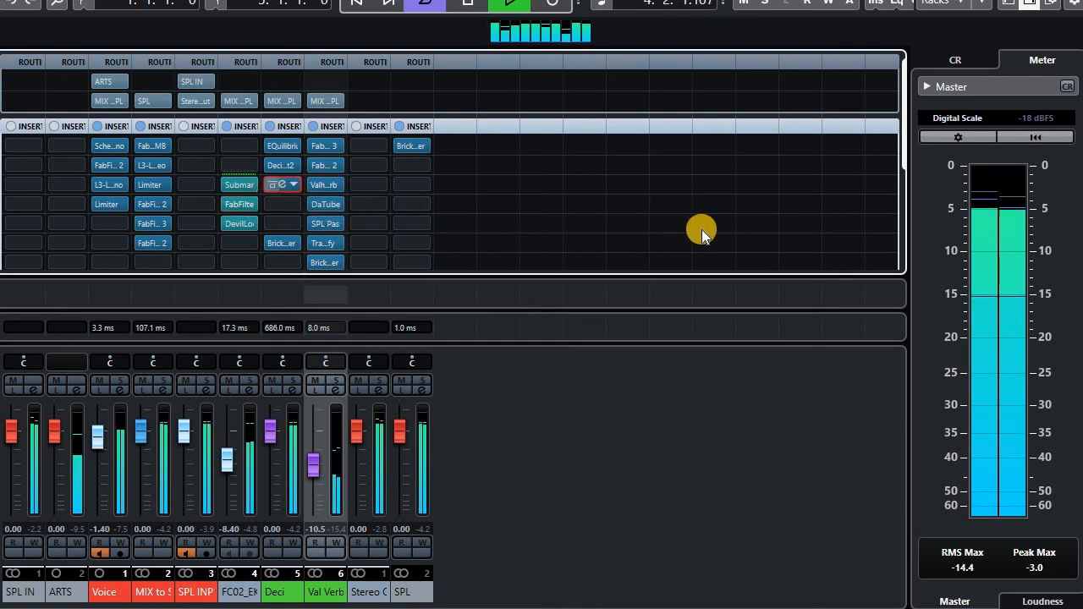